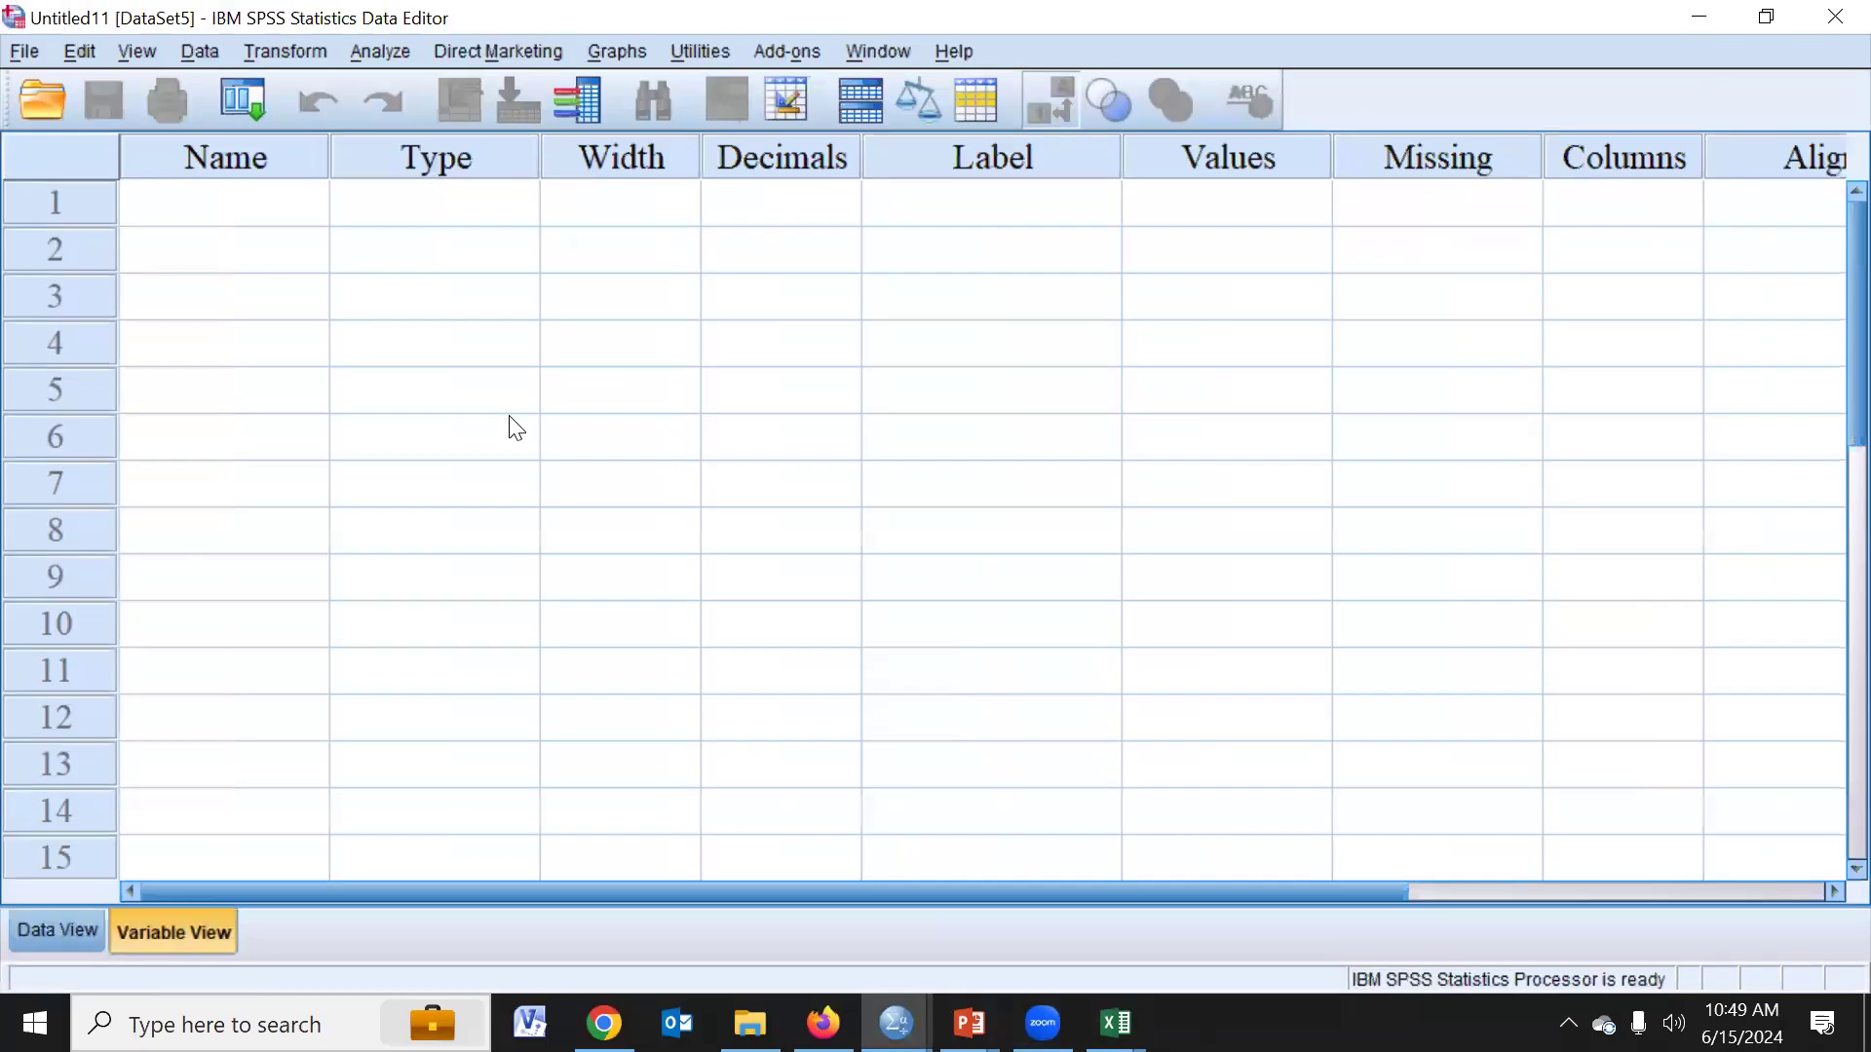
# - Define the first variable with the name main_id
pyautogui.write('main')
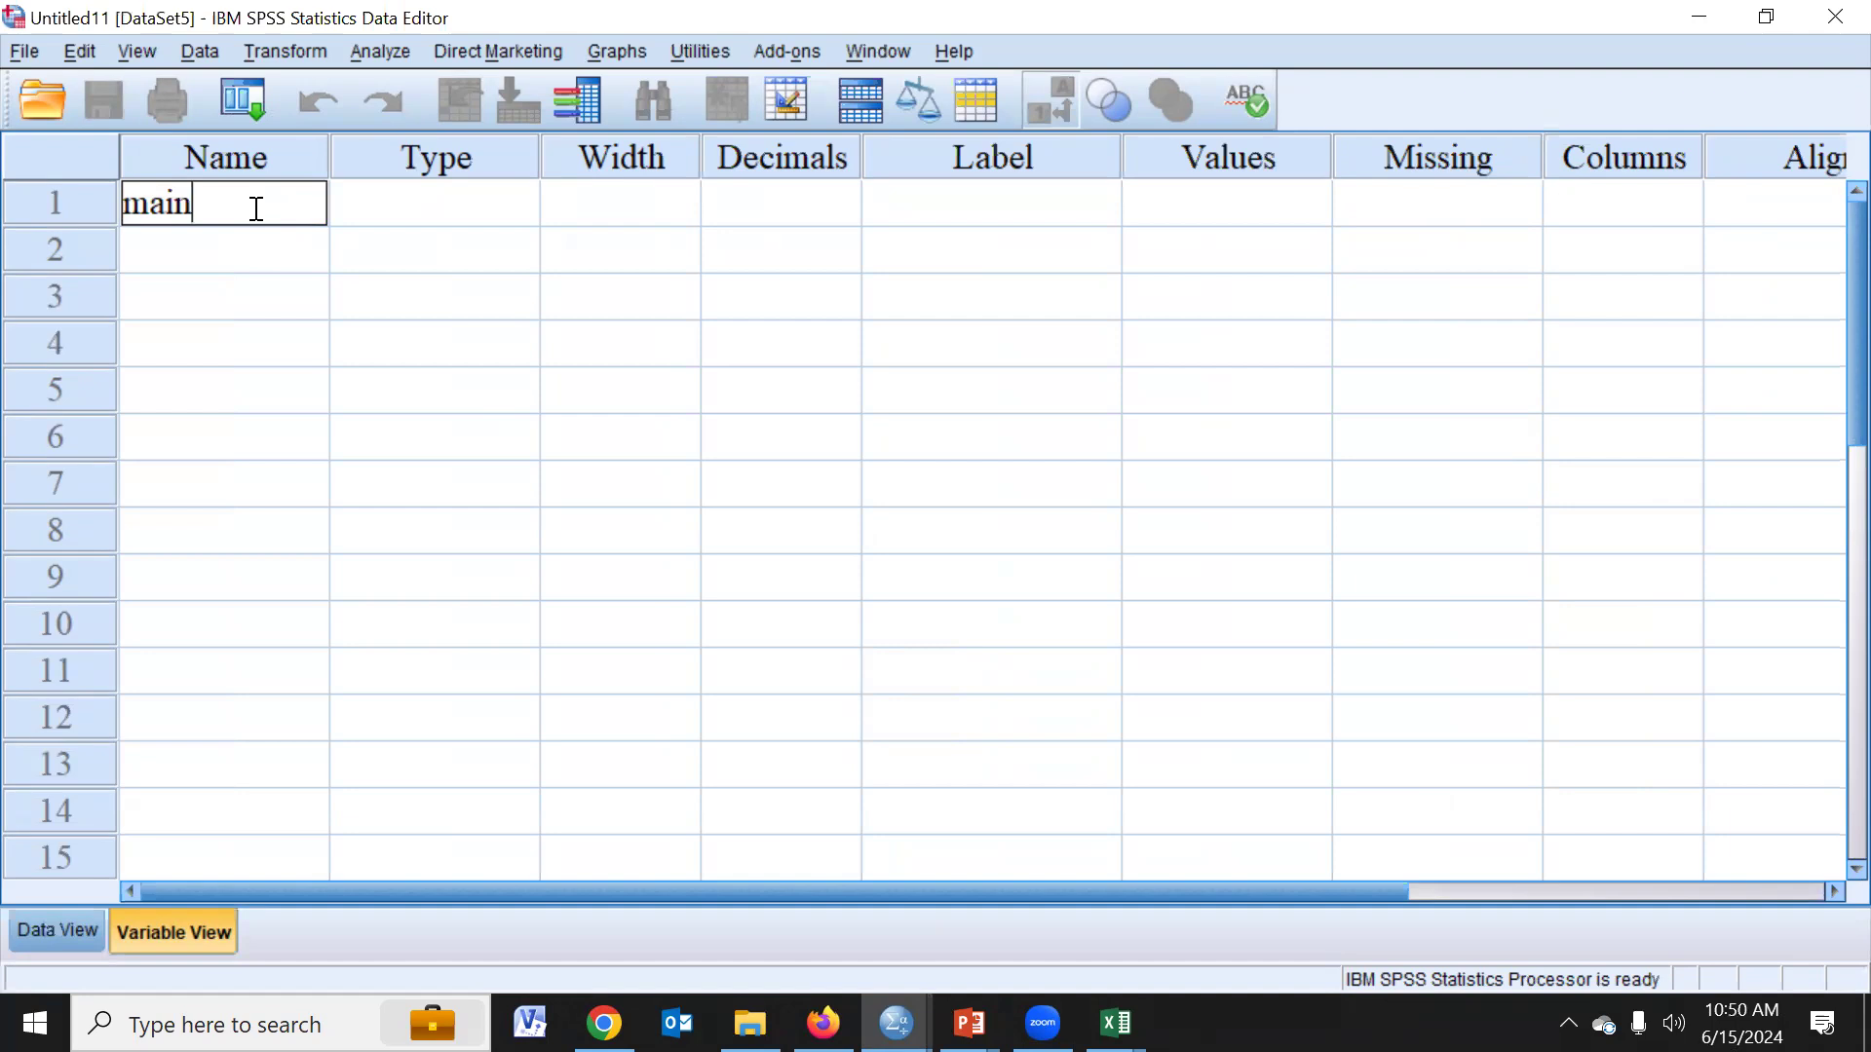
pyautogui.write('id')
pyautogui.click(1538, 121)
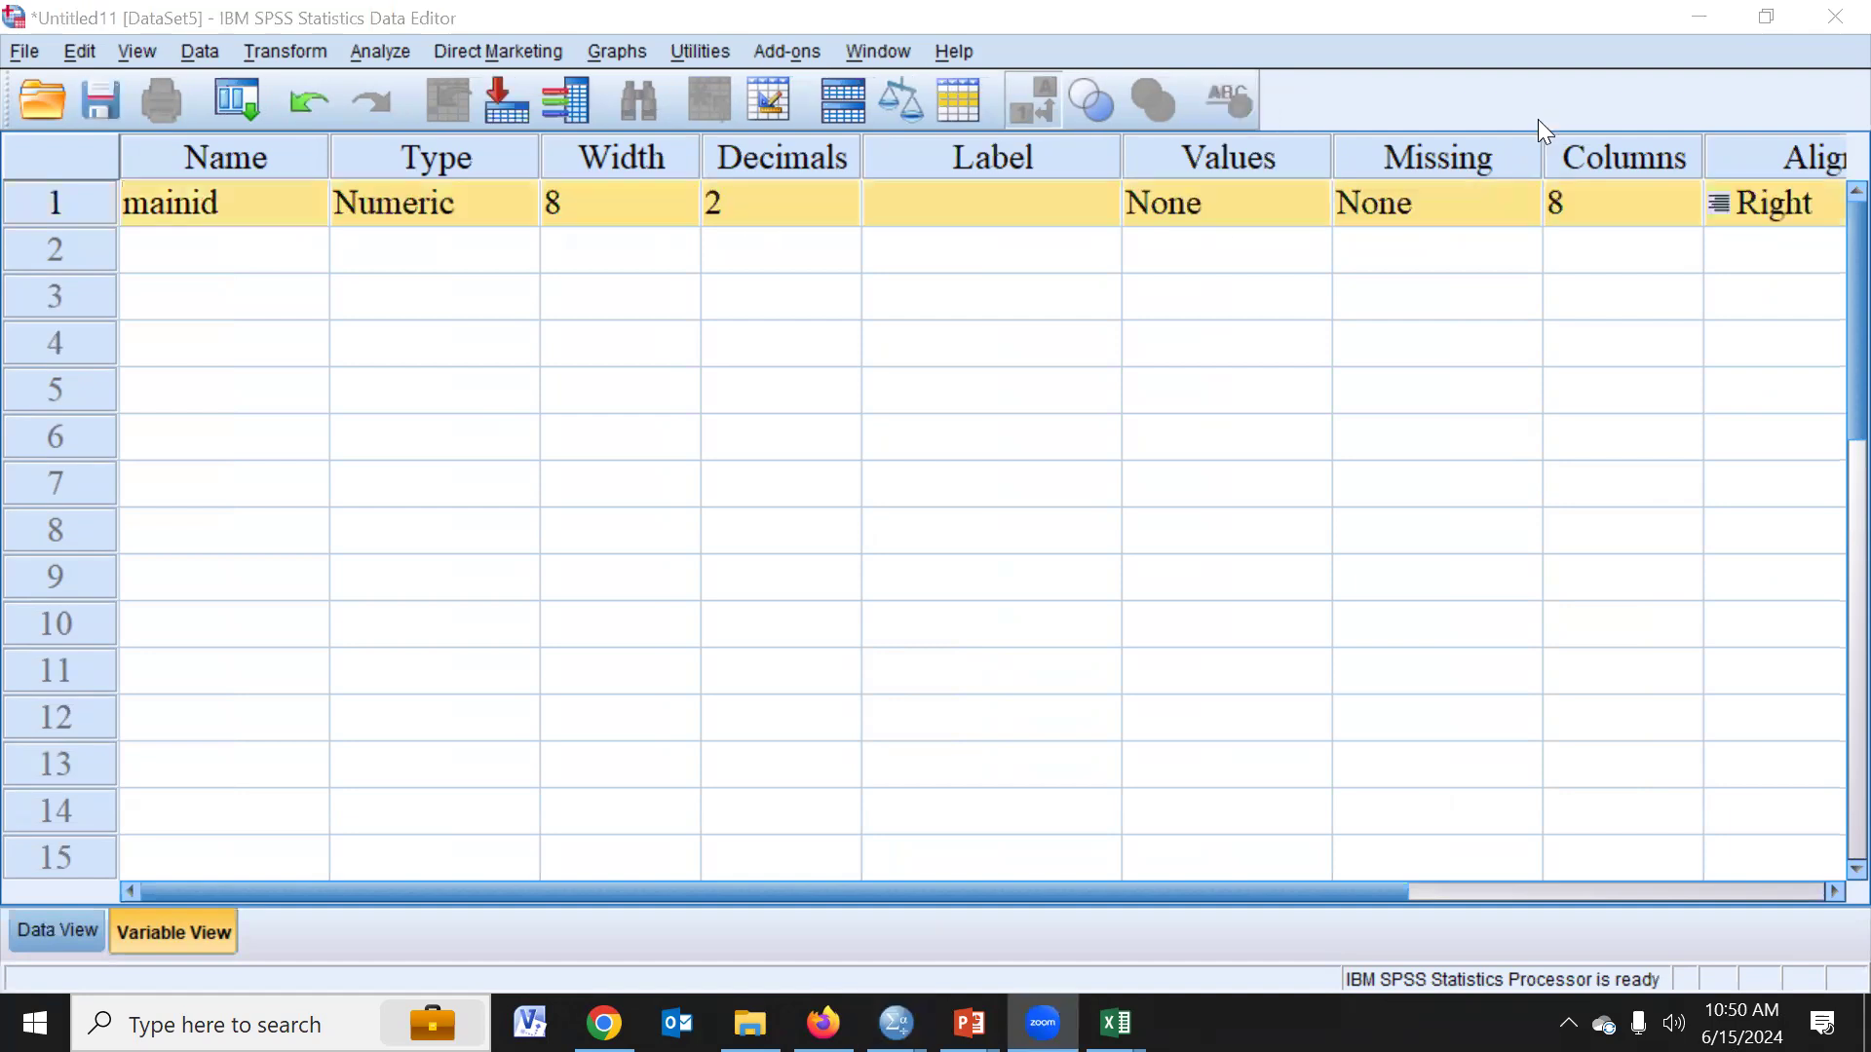
pyautogui.click(213, 213)
pyautogui.click(198, 223)
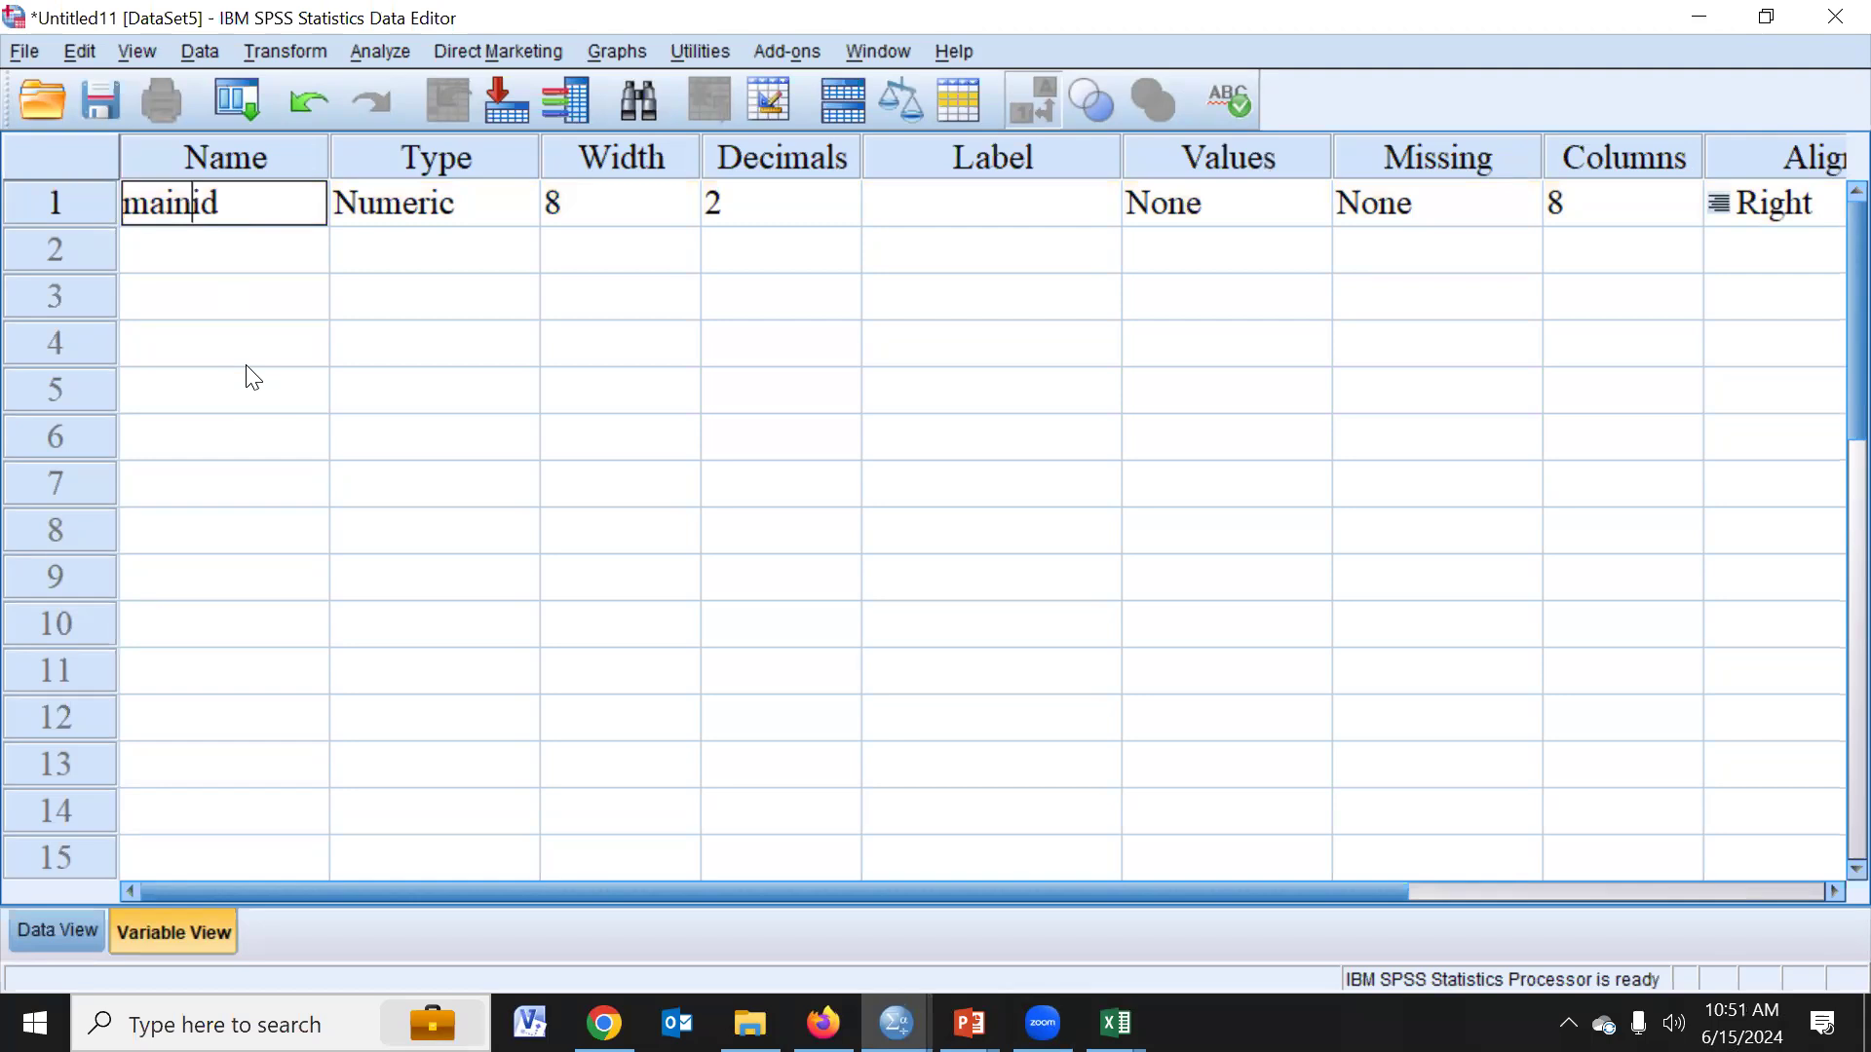
pyautogui.write('_')
pyautogui.press('Return')
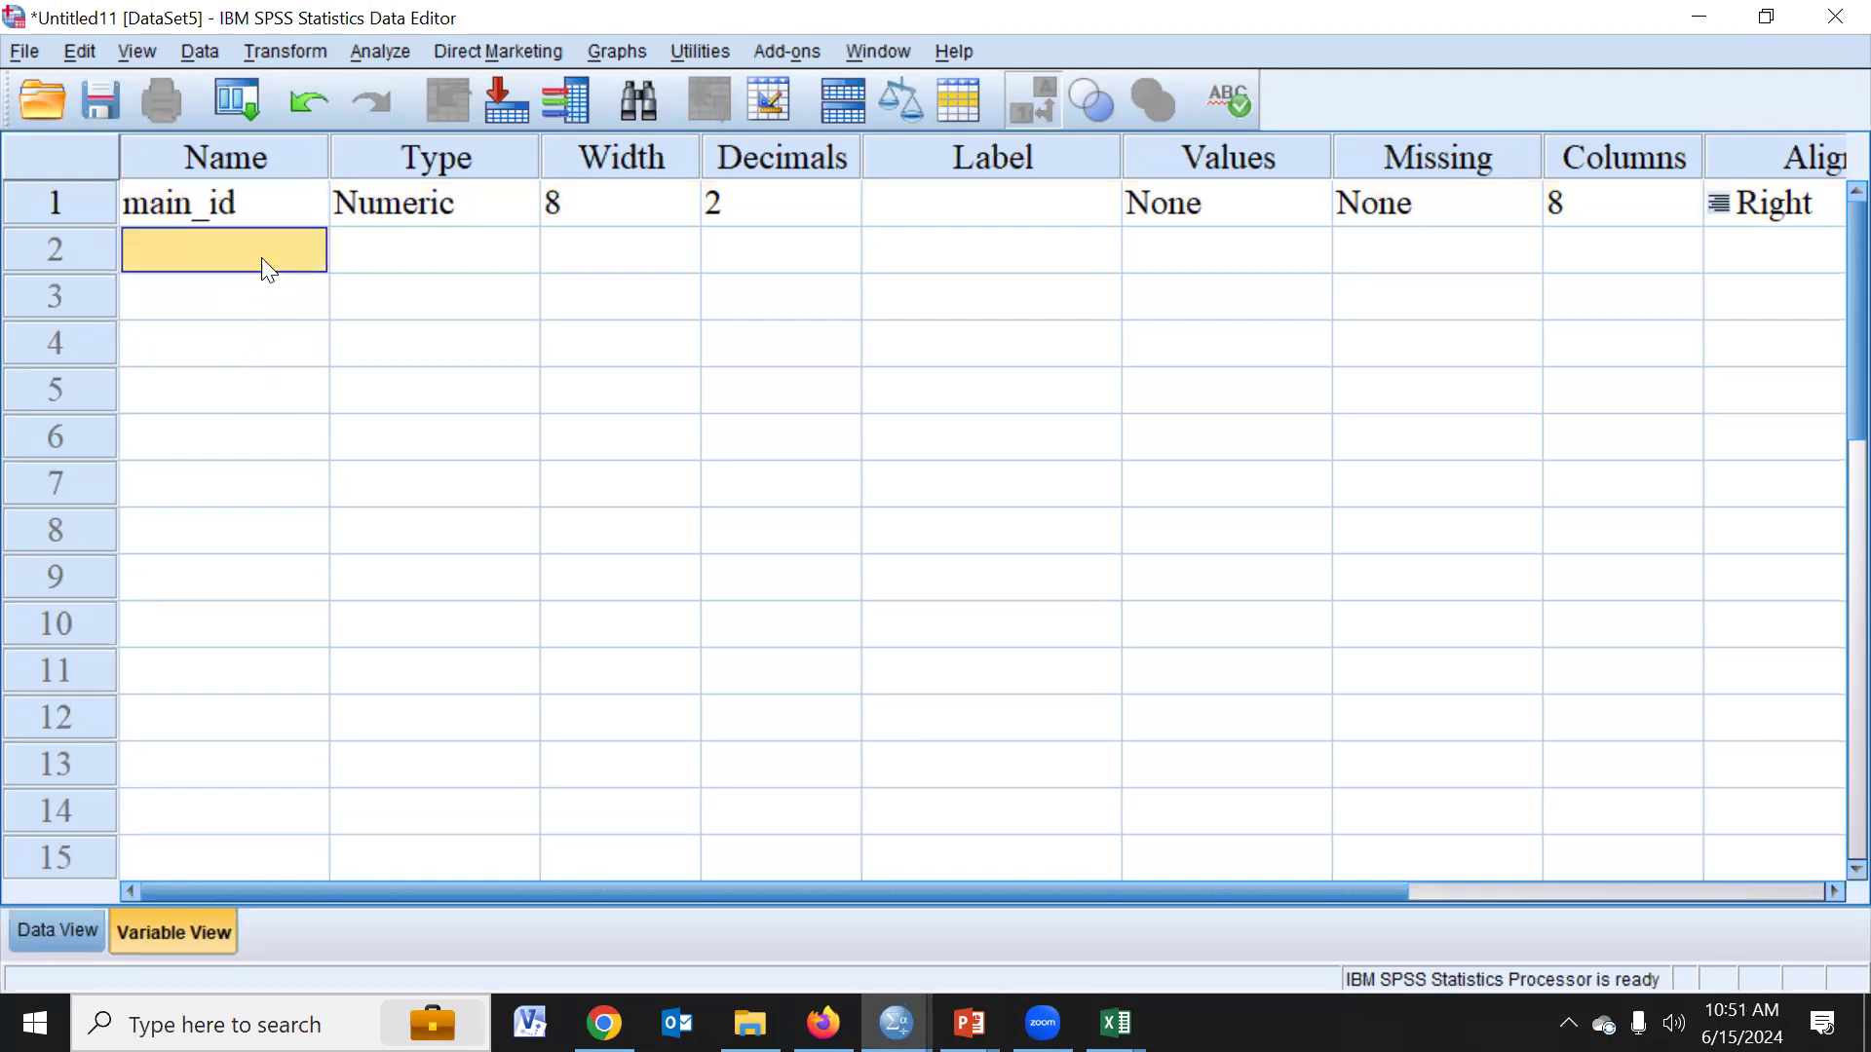
# - Set the type of the main_id variable to String
pyautogui.click(229, 222)
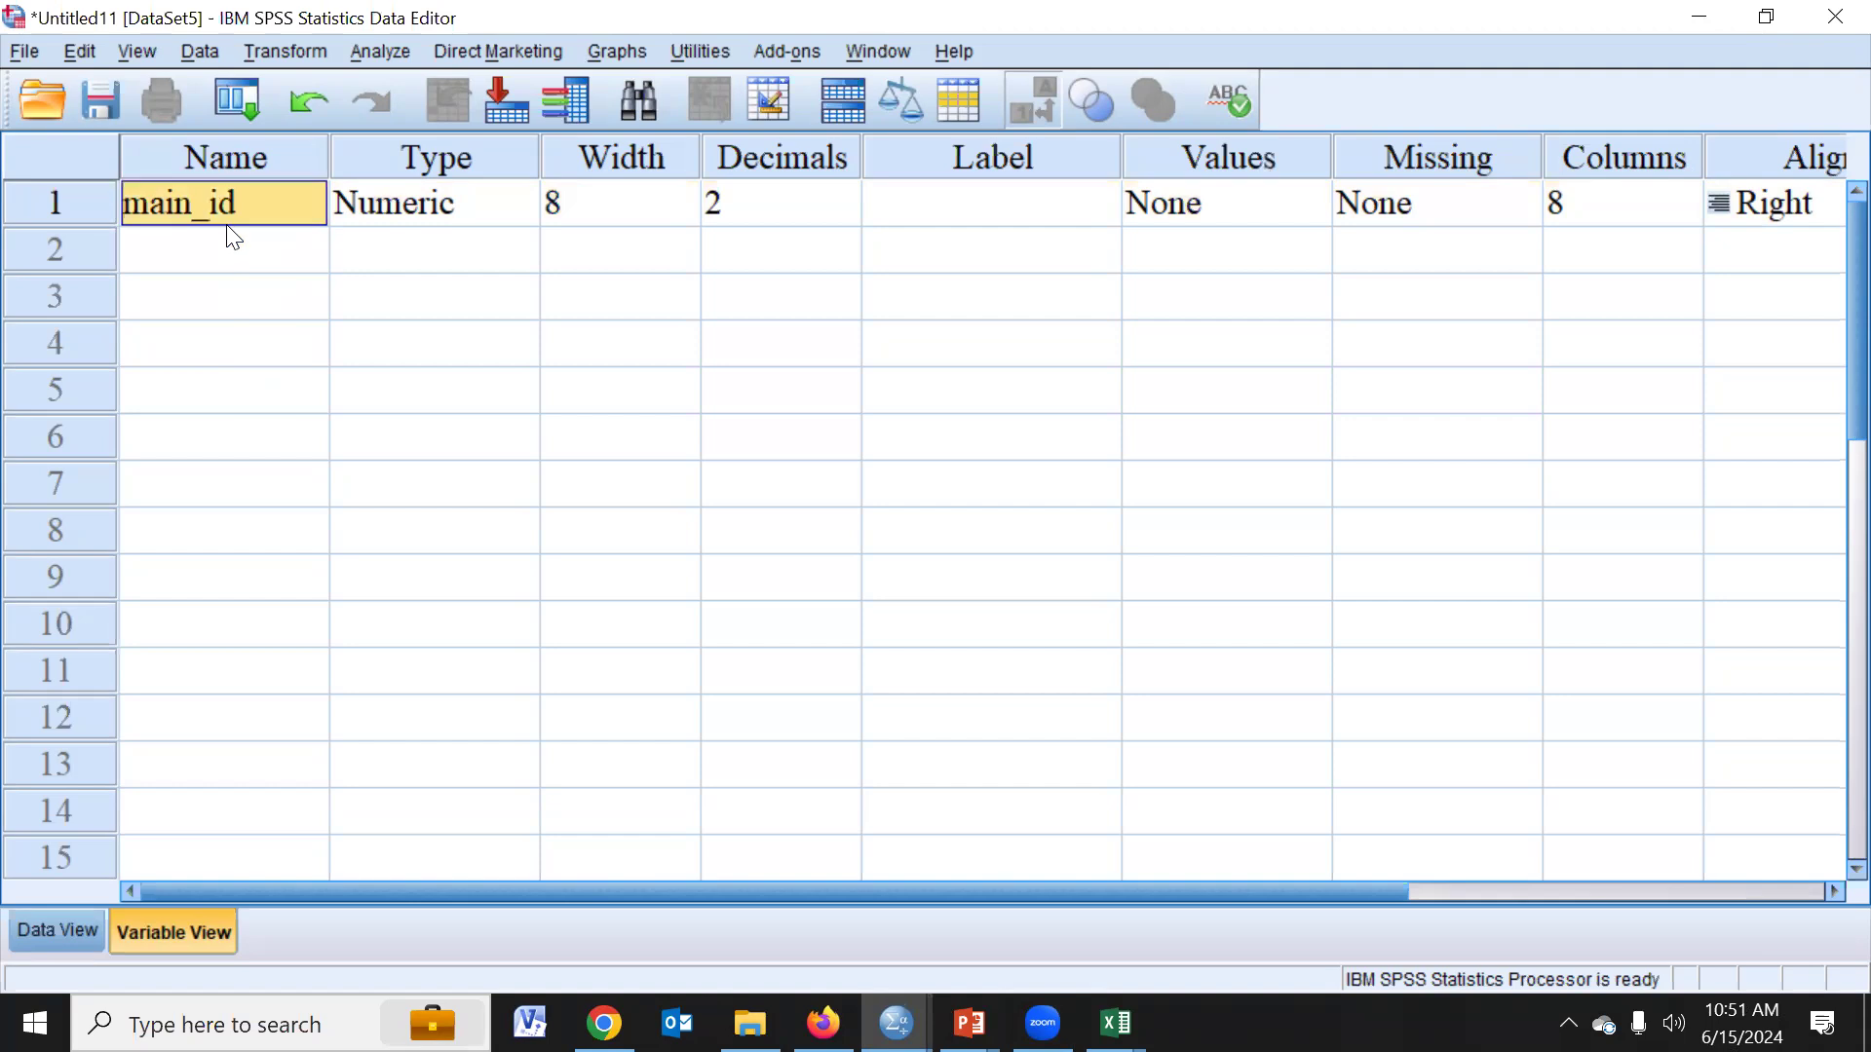
pyautogui.click(443, 217)
pyautogui.click(518, 207)
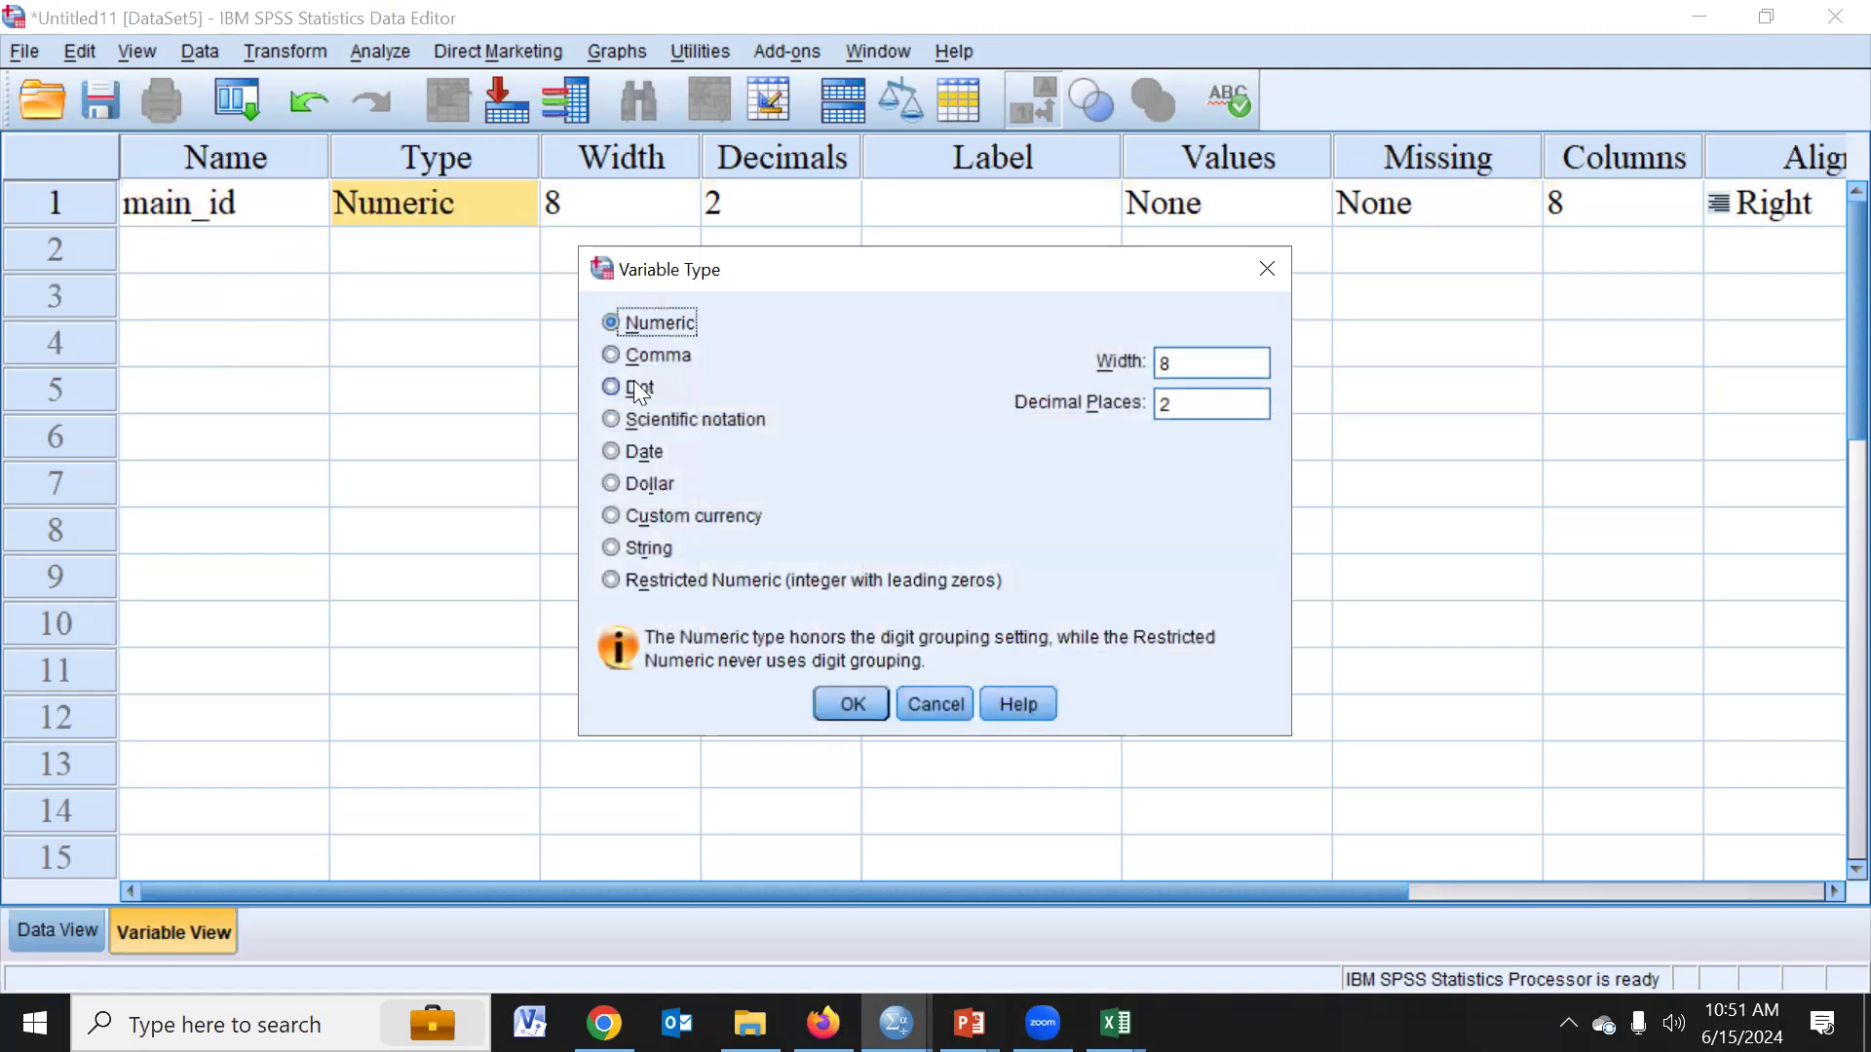
pyautogui.click(656, 547)
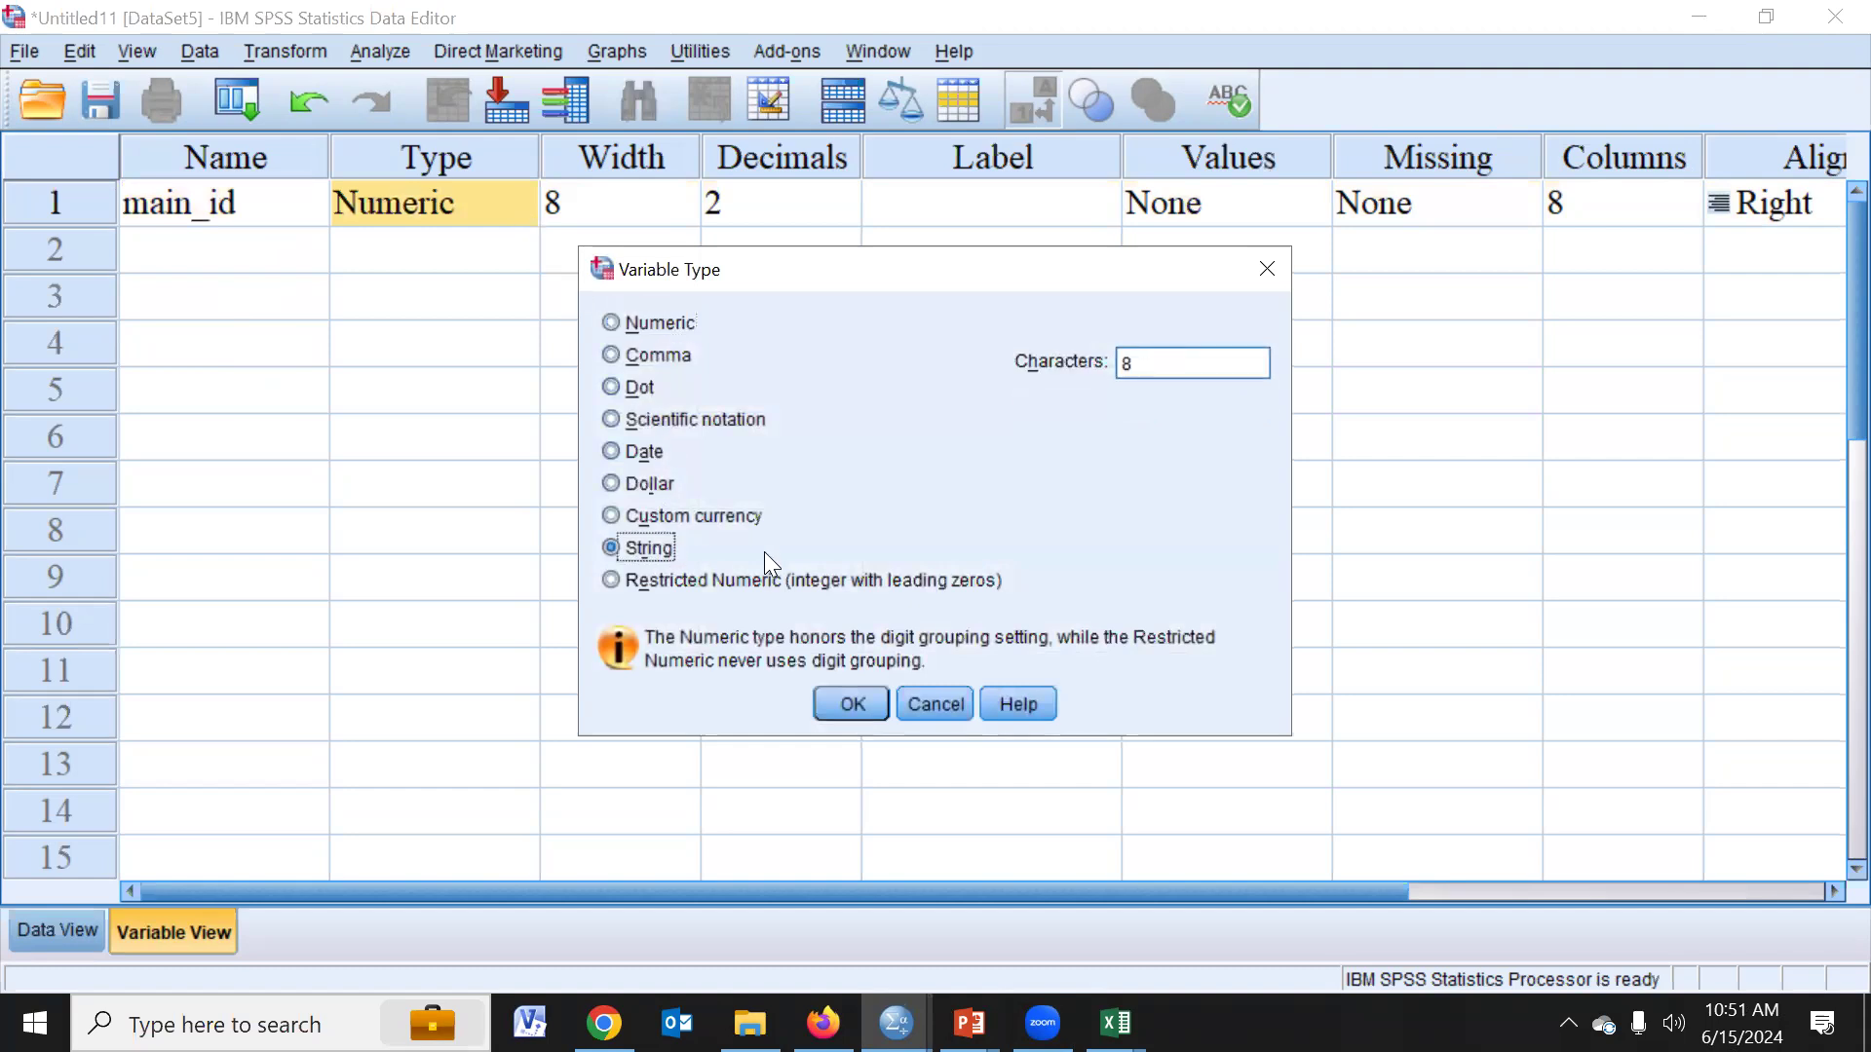
pyautogui.click(850, 708)
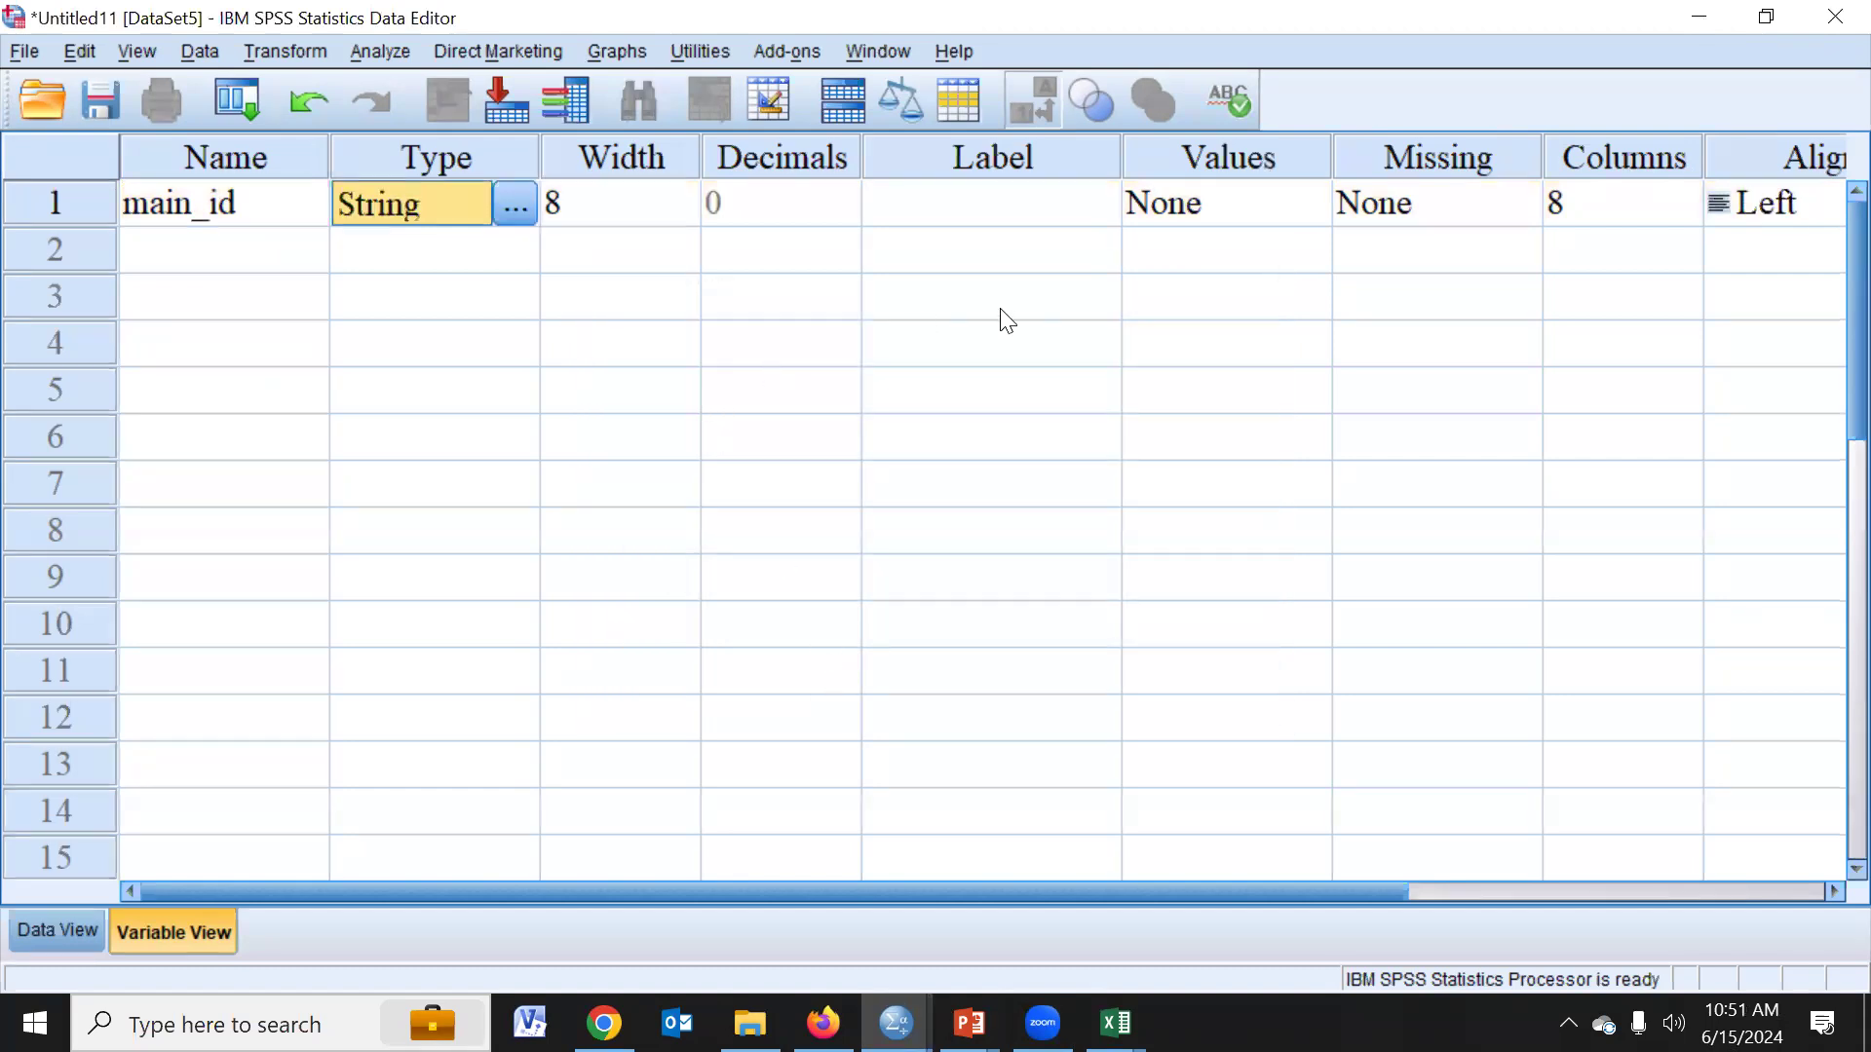
# - Examine the measurement level options for main_id and review the Label and Values attributes
pyautogui.moveTo(1407, 888); pyautogui.dragTo(1749, 889)
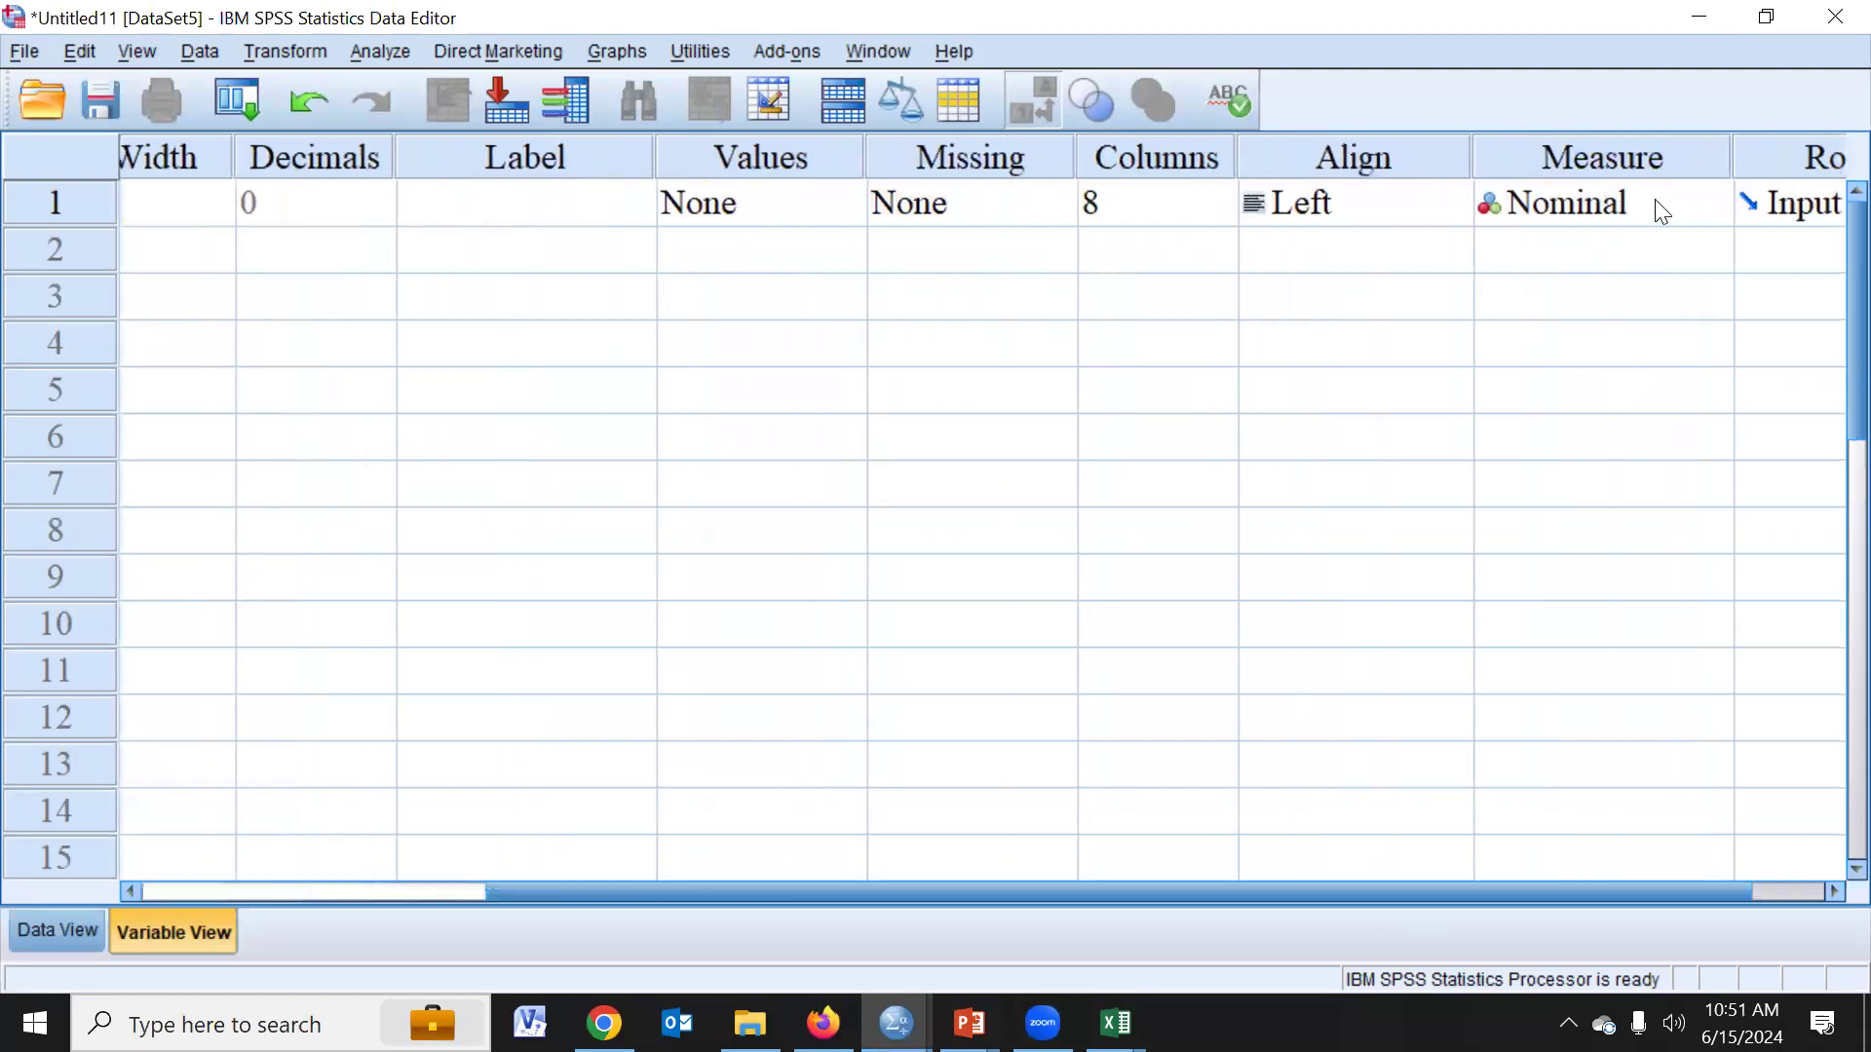
pyautogui.click(1627, 210)
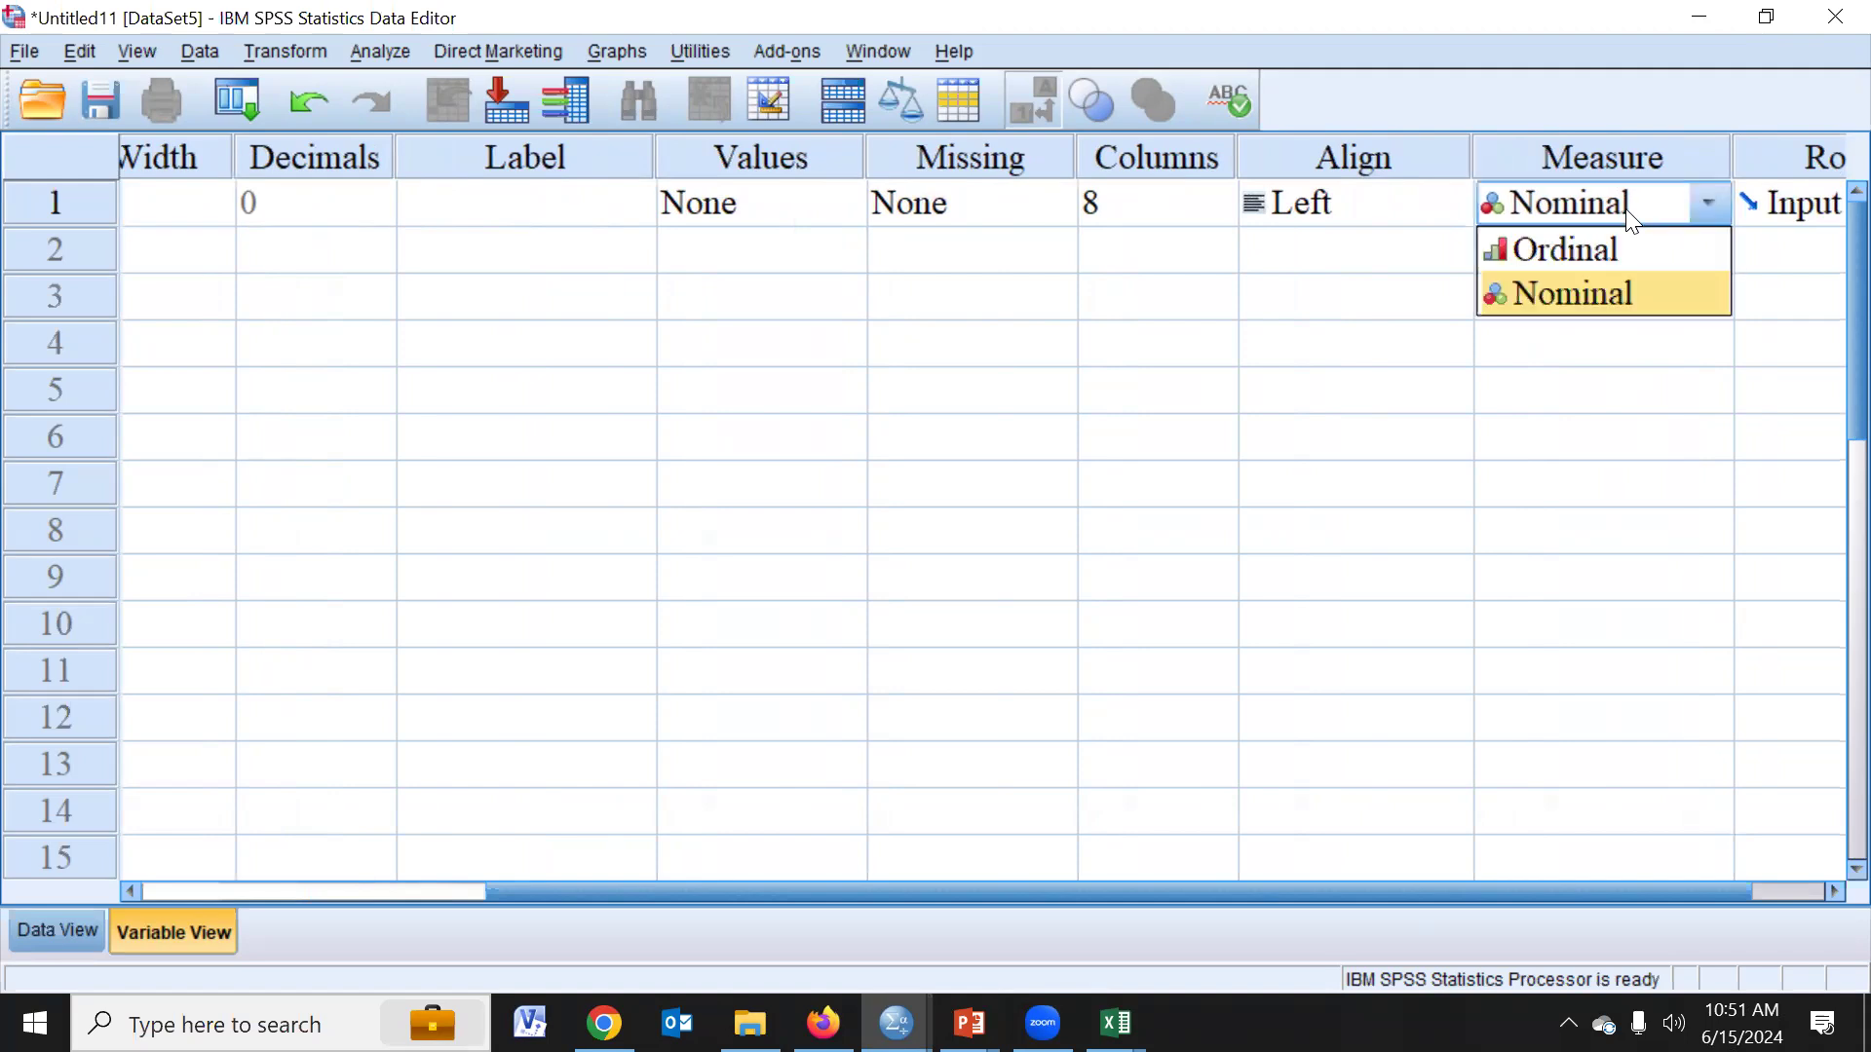
pyautogui.click(1633, 222)
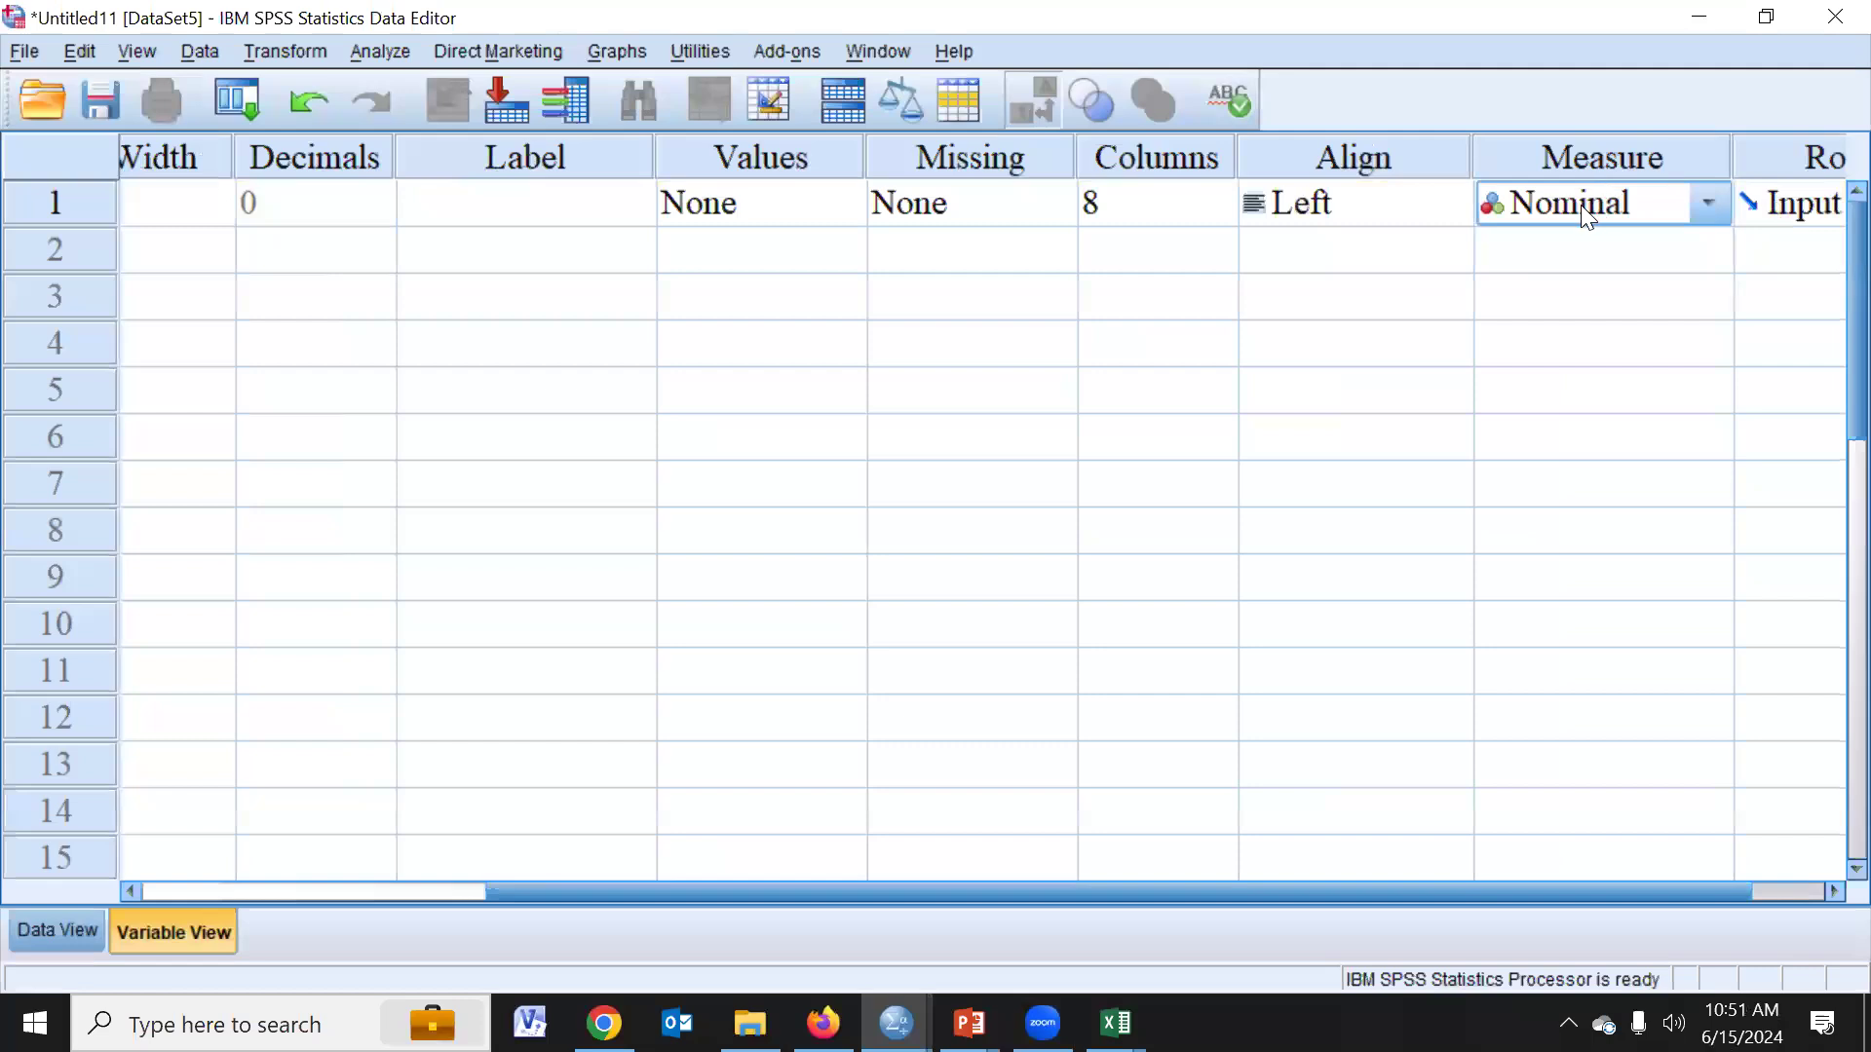
pyautogui.click(1605, 166)
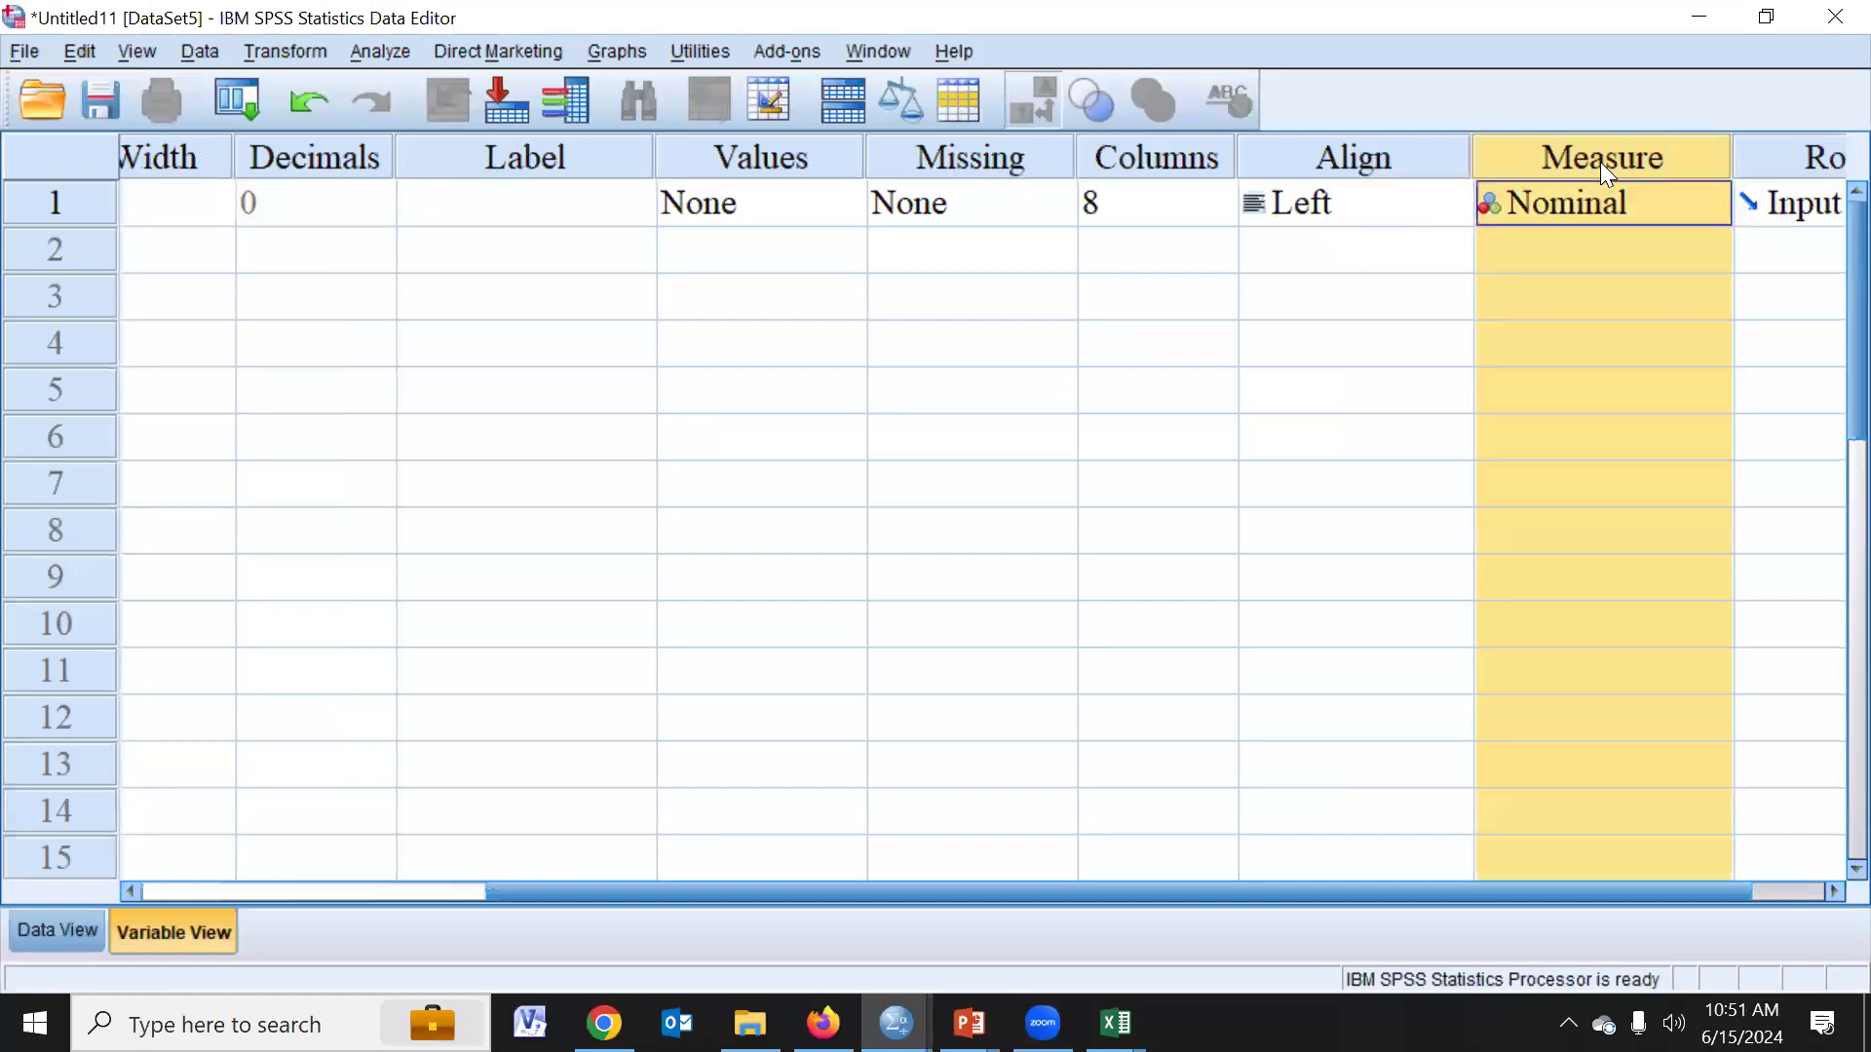
pyautogui.moveTo(1220, 881); pyautogui.dragTo(932, 924)
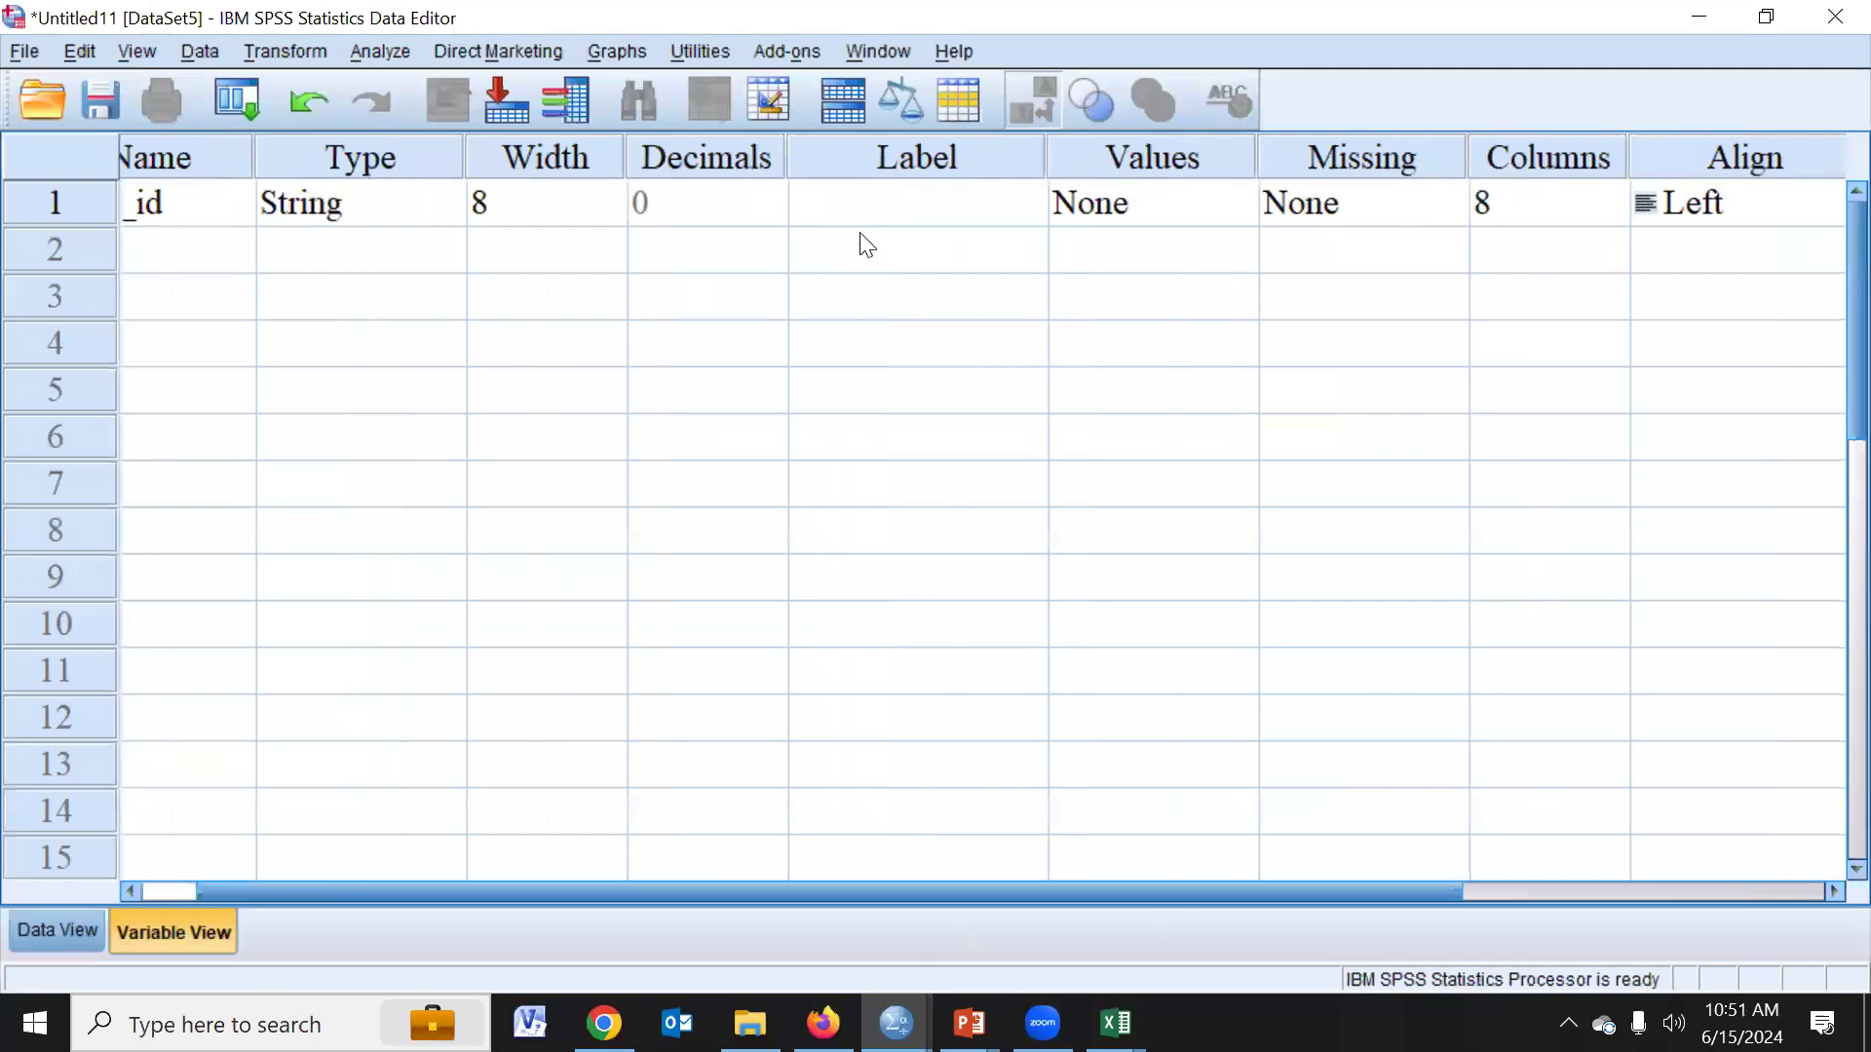
pyautogui.click(914, 158)
pyautogui.click(1152, 158)
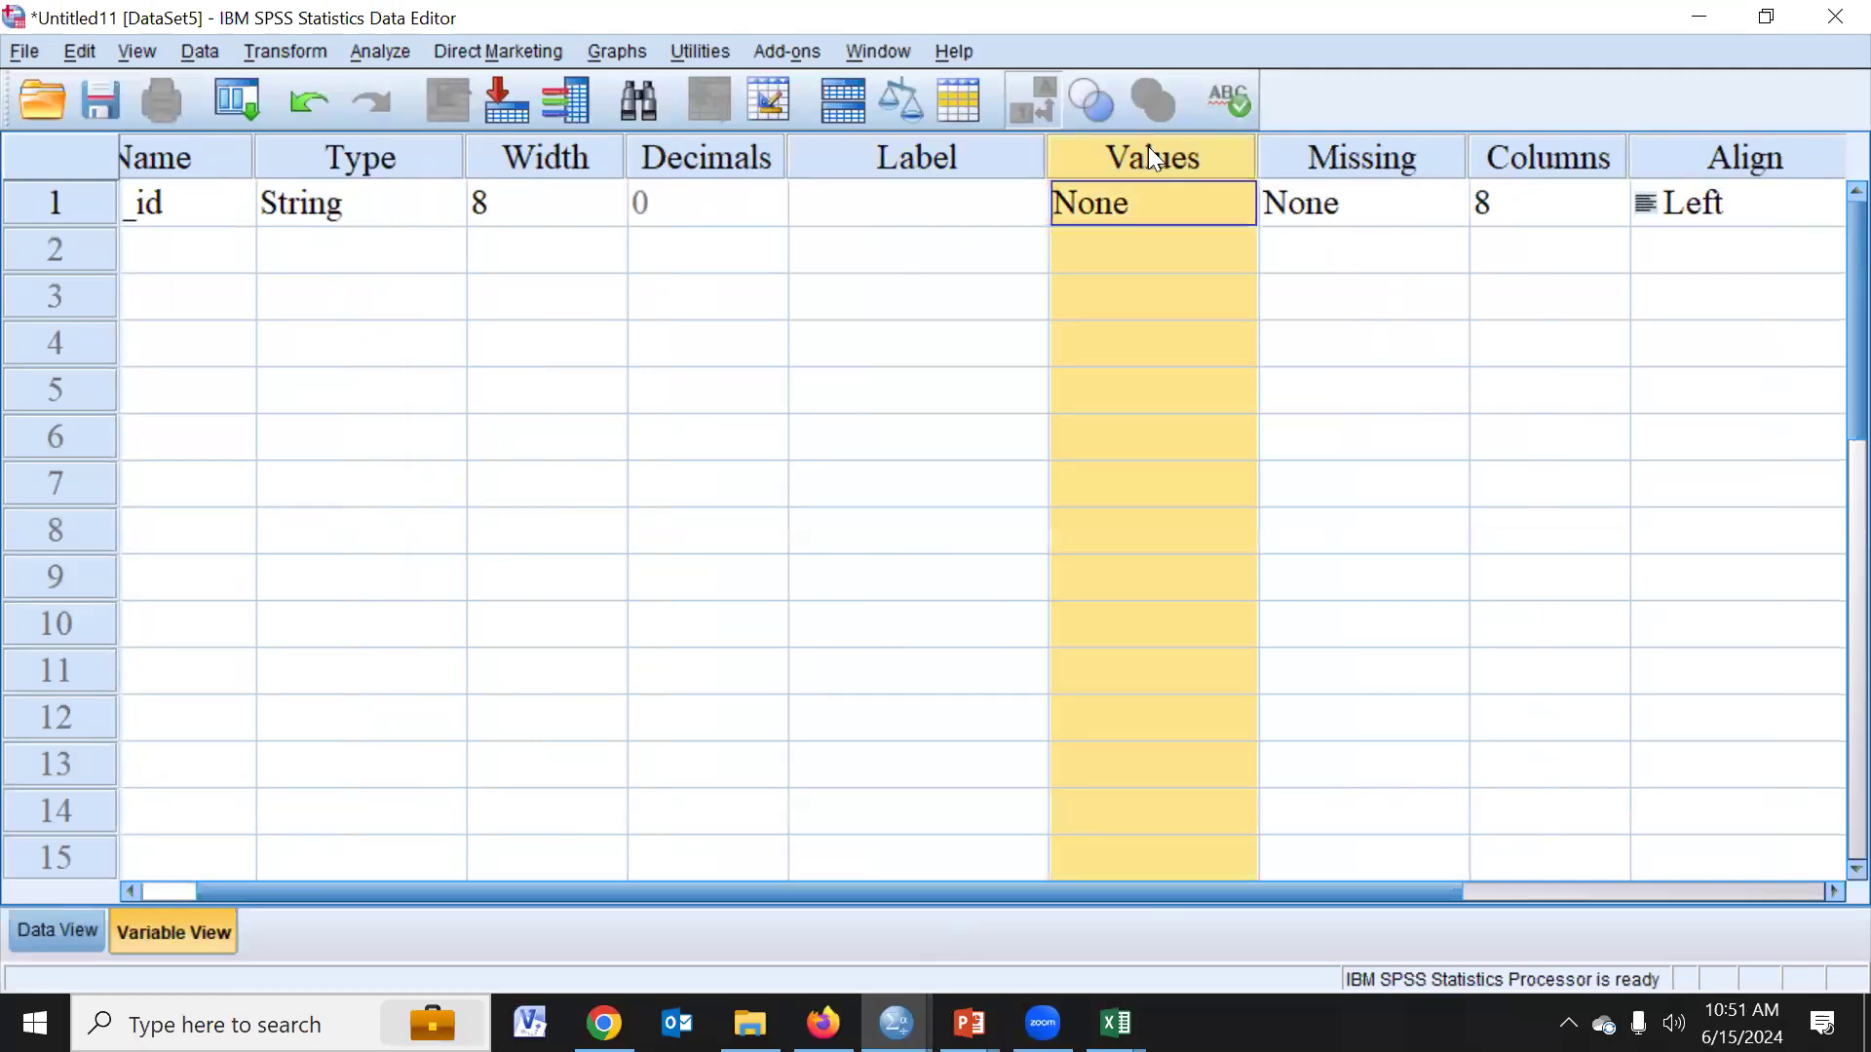
pyautogui.click(943, 161)
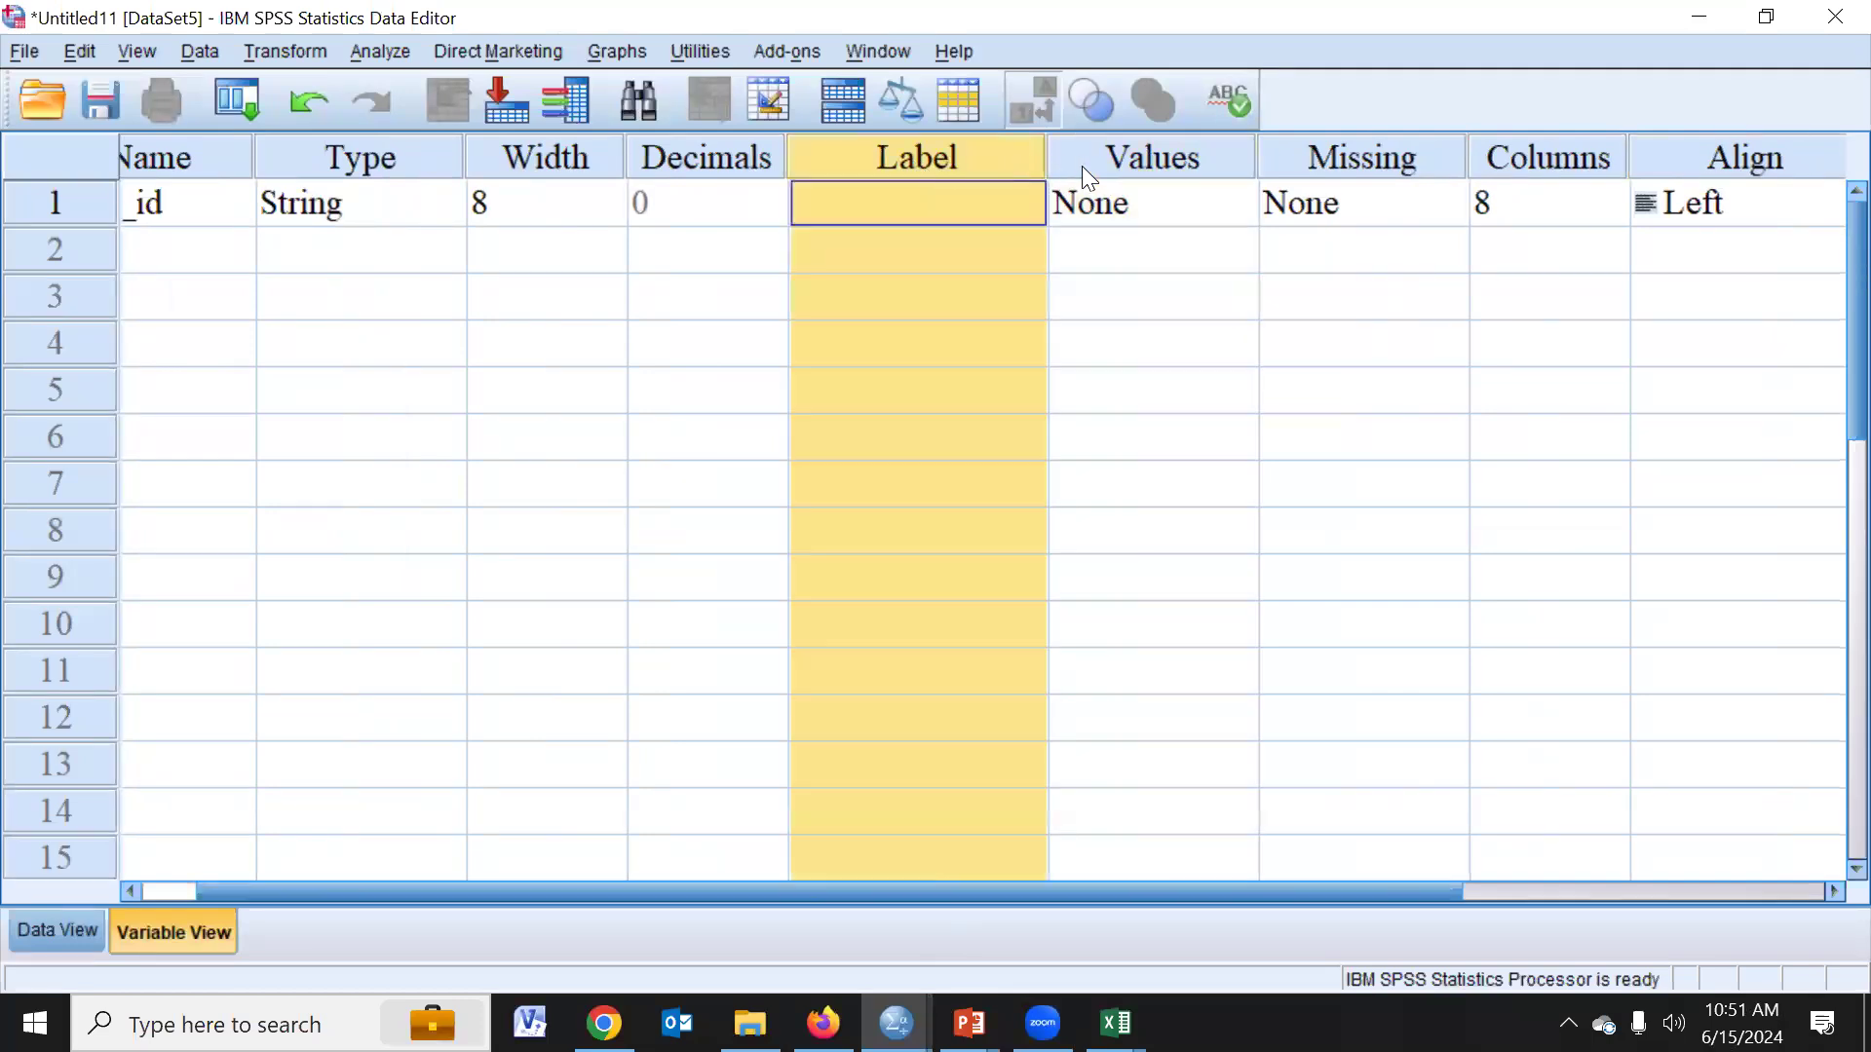
pyautogui.click(1089, 166)
pyautogui.click(977, 164)
pyautogui.moveTo(679, 889); pyautogui.dragTo(606, 887)
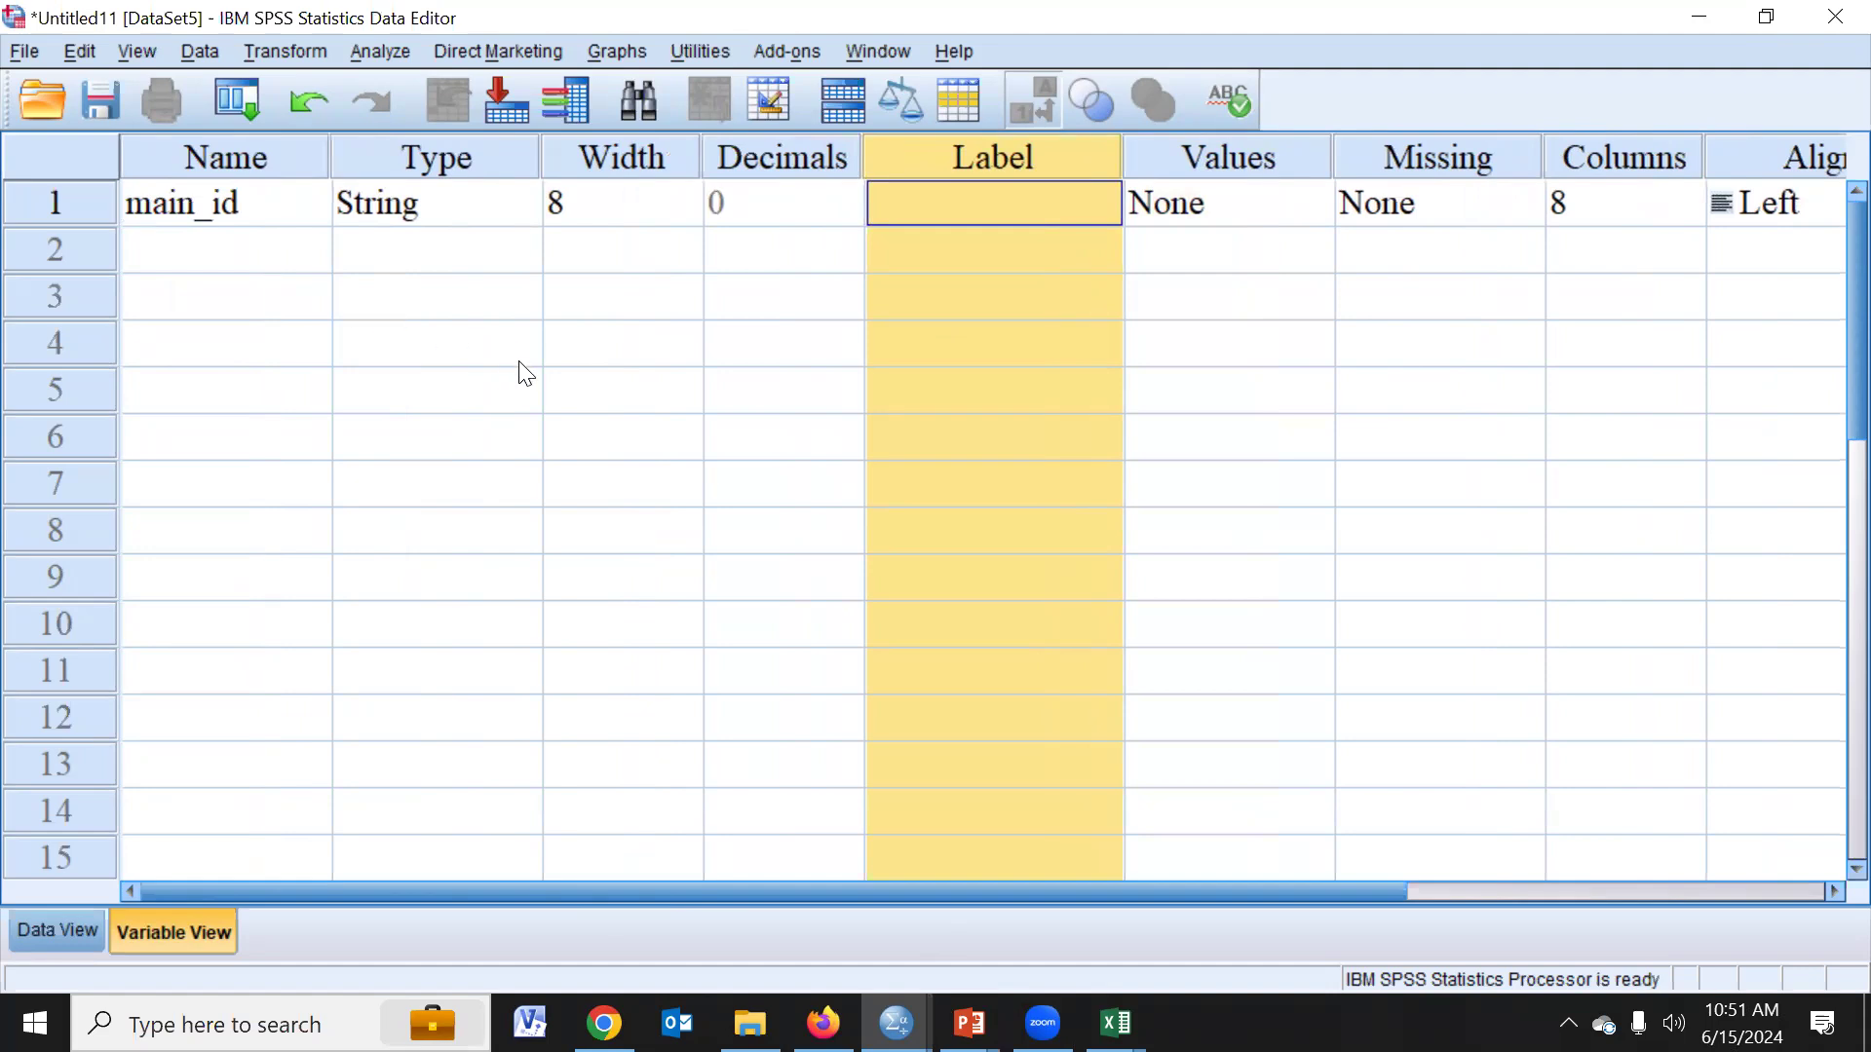
# - Switch to the Excel codebook to consult the v012 entry, then return to SPSS and add a second variable named age
pyautogui.click(1116, 1023)
pyautogui.click(1244, 921)
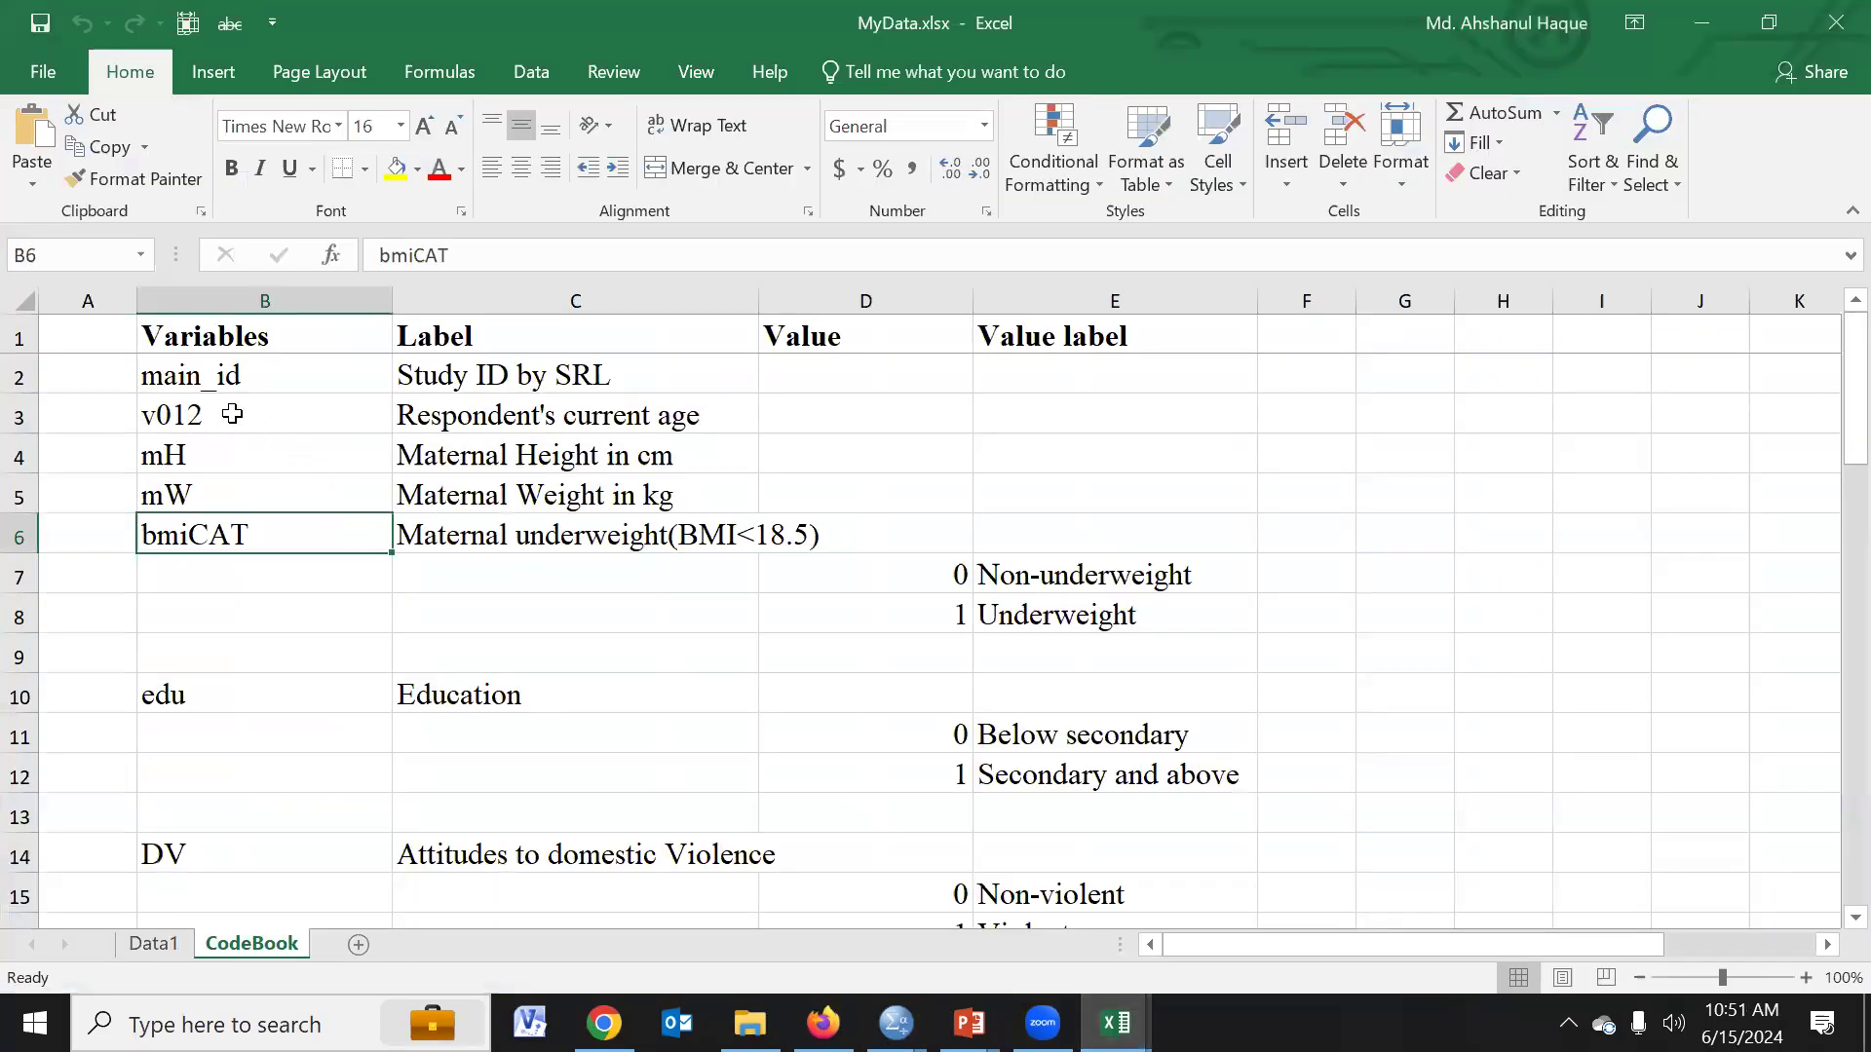
pyautogui.click(488, 421)
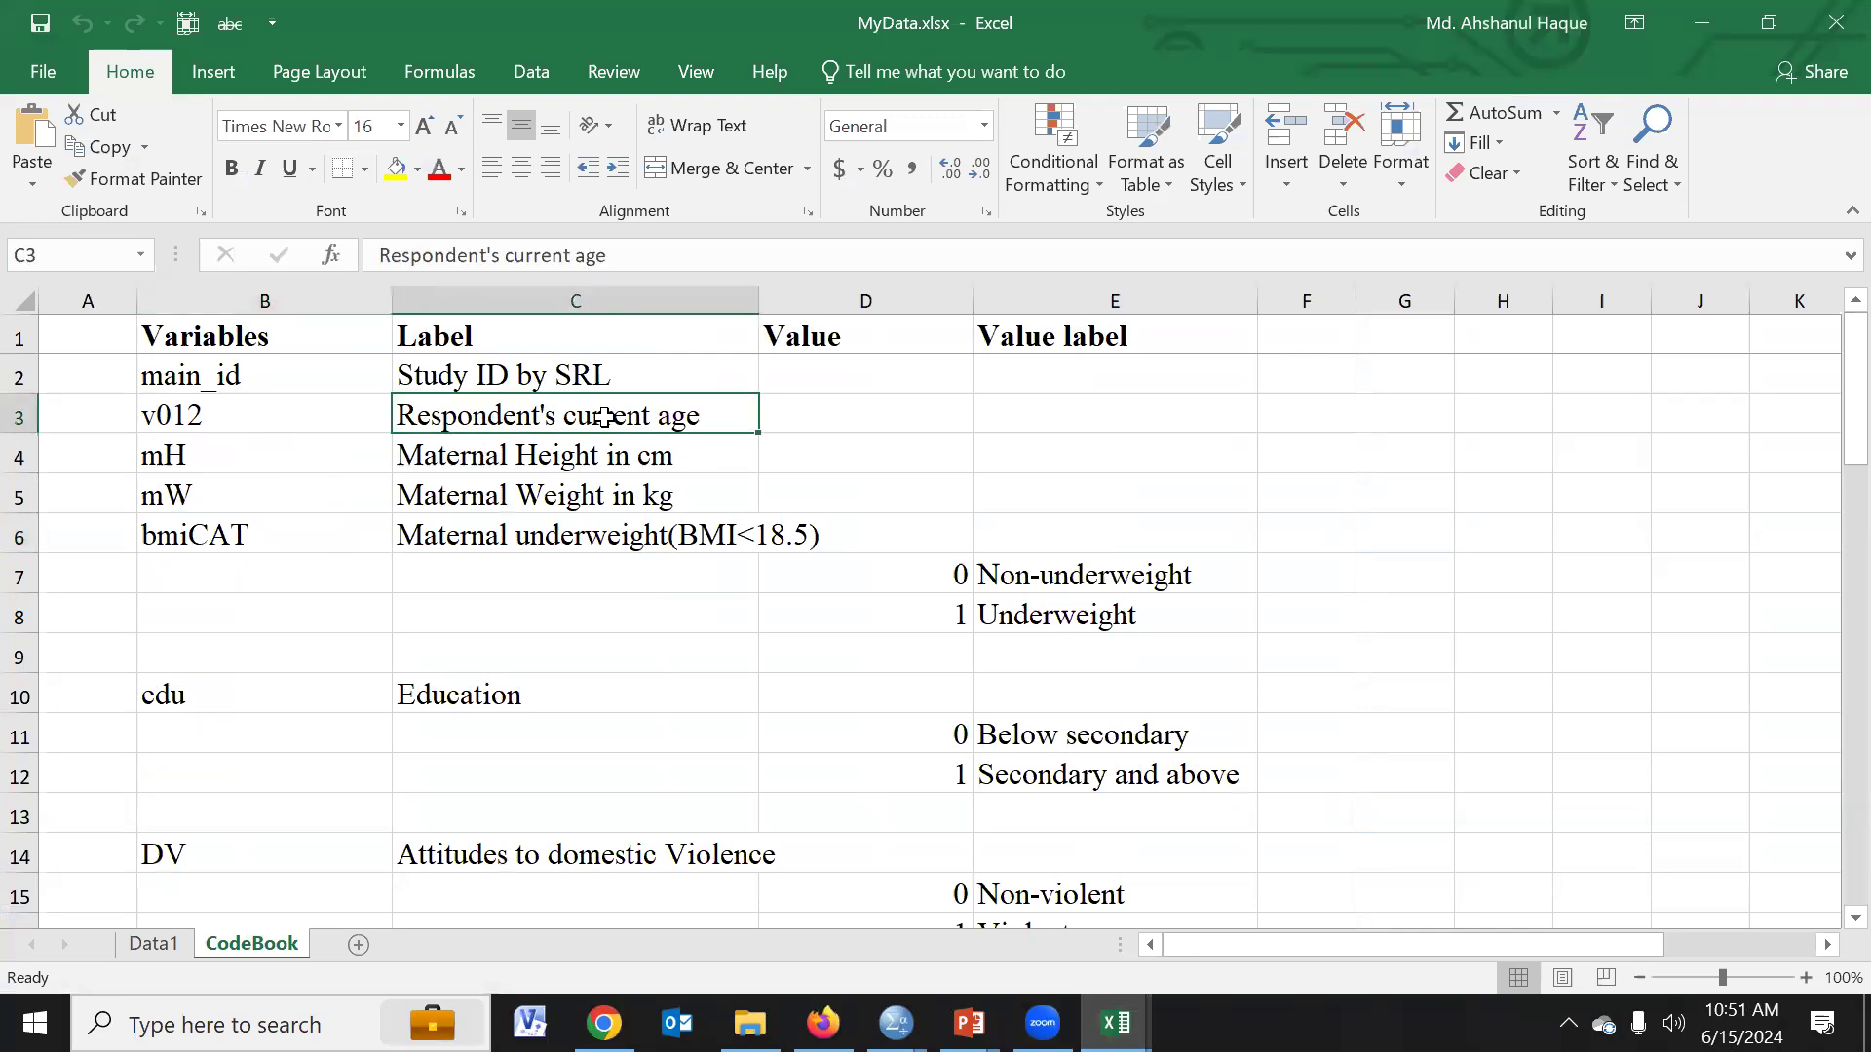
pyautogui.click(224, 419)
pyautogui.click(495, 420)
pyautogui.hotkey('alt', 'Tab')
pyautogui.click(257, 267)
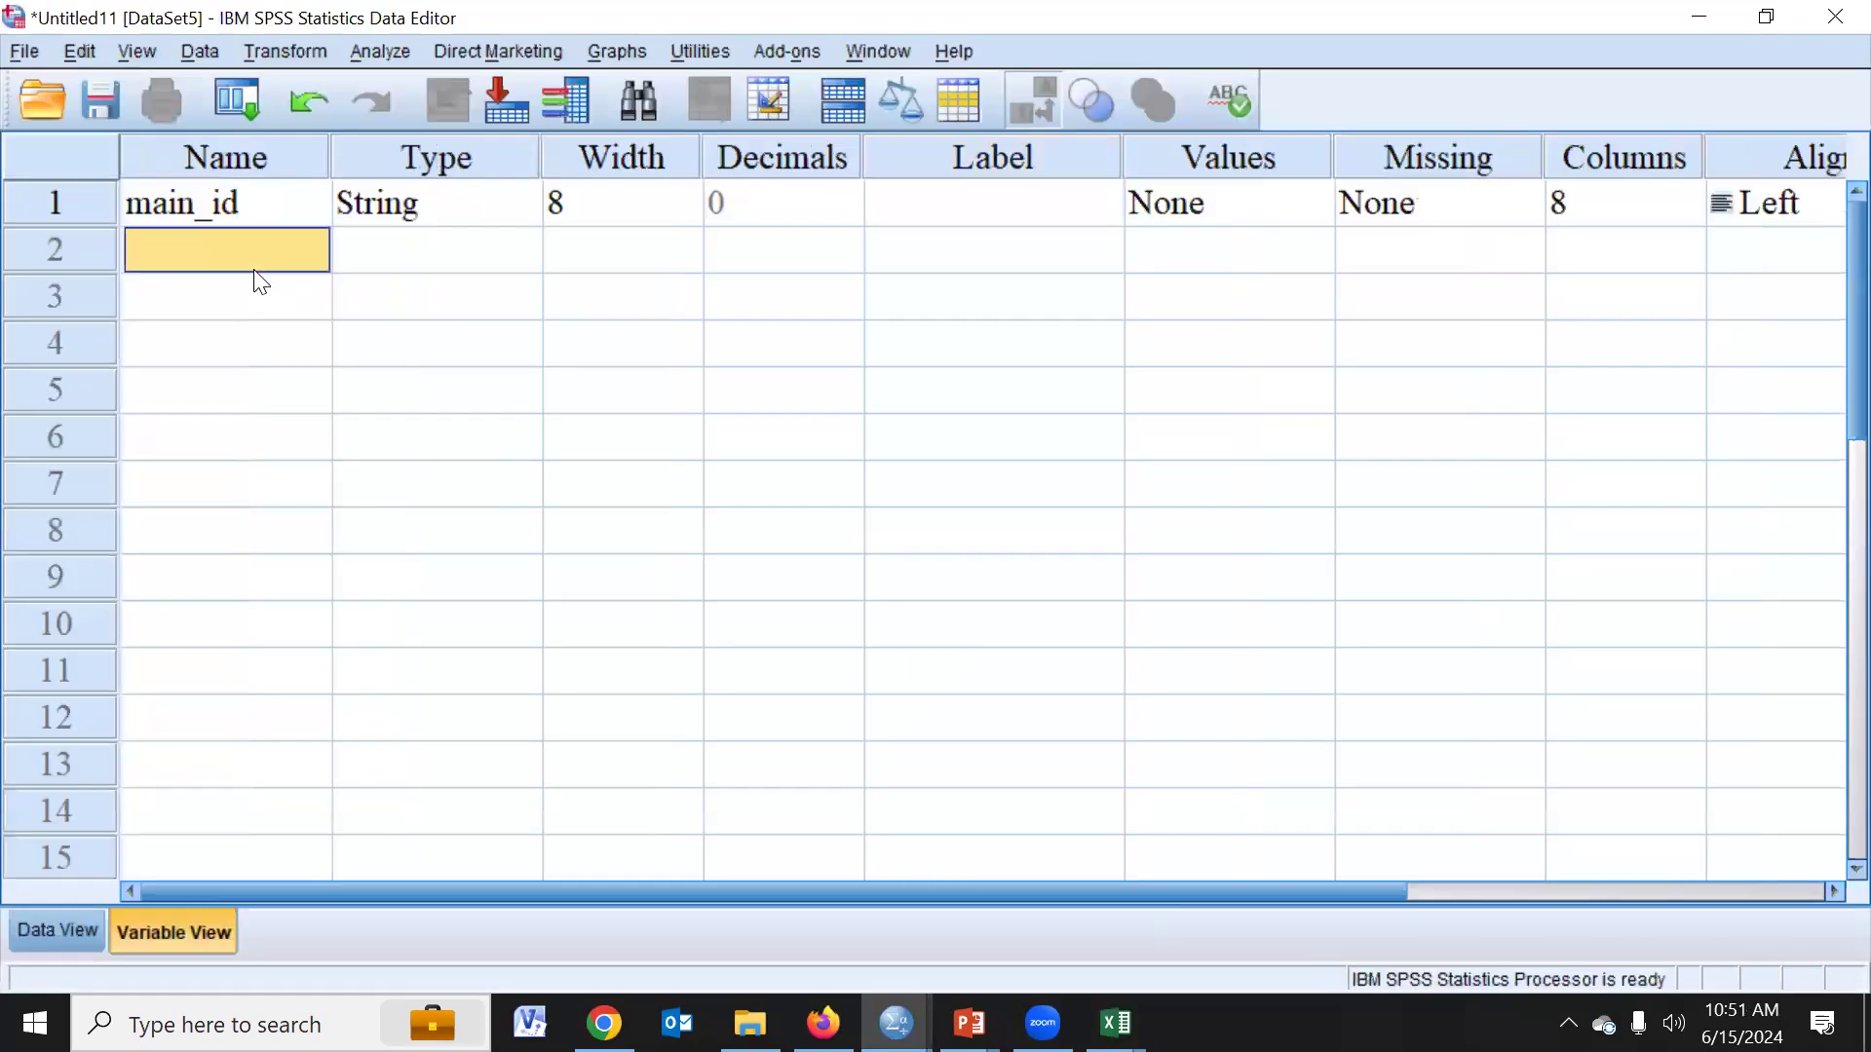
pyautogui.write('age')
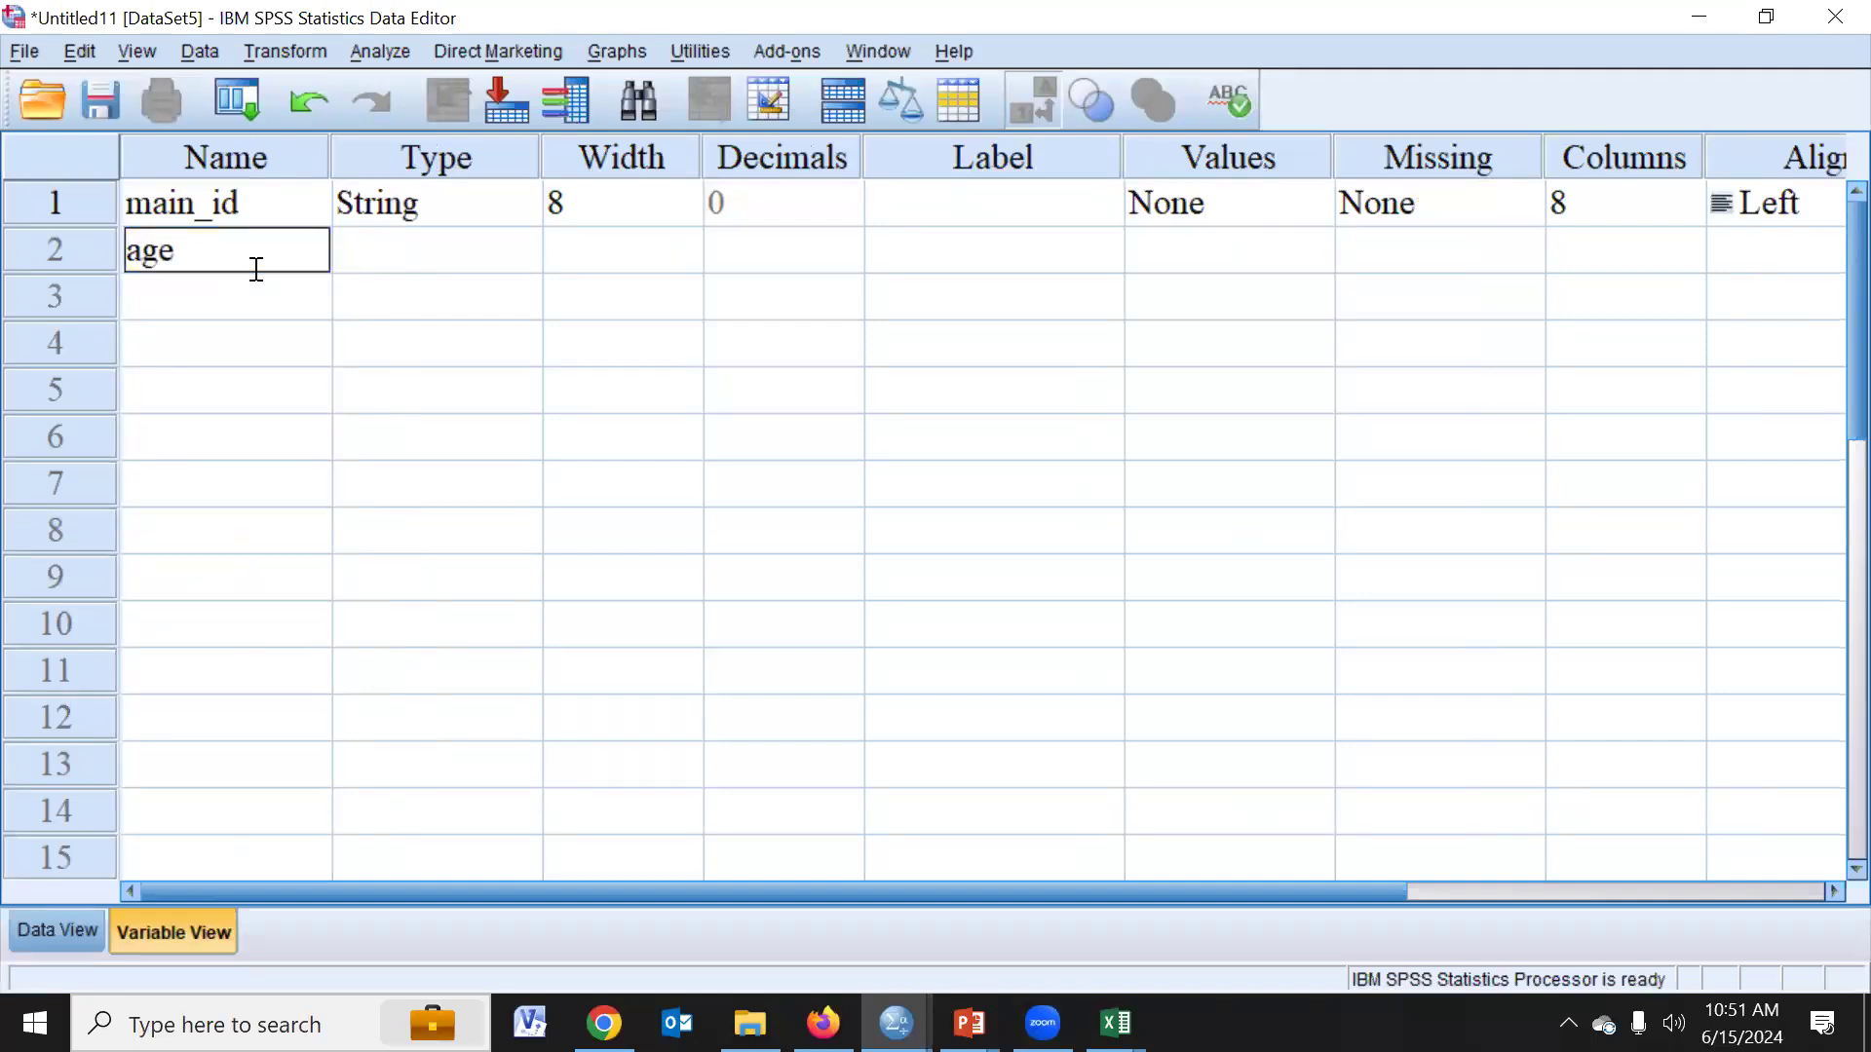
pyautogui.click(363, 250)
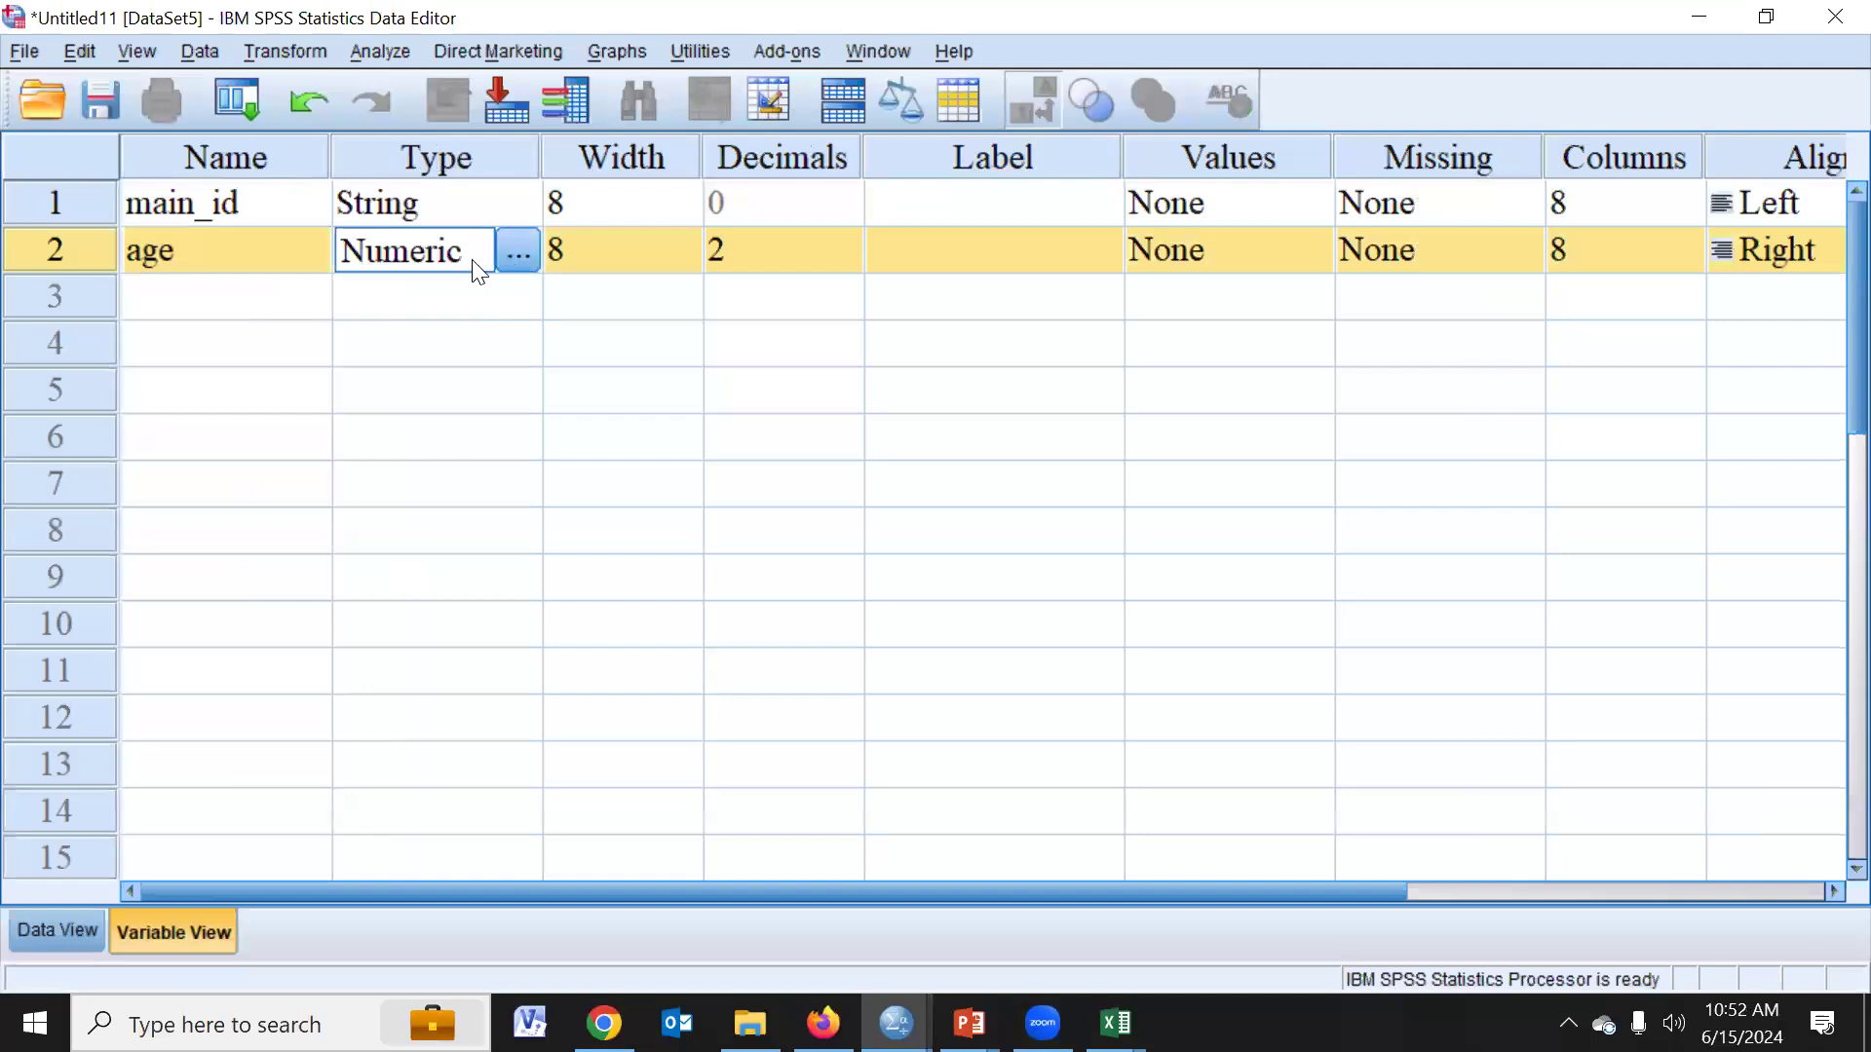
# - Check the next codebook entry in Excel and add a third SPSS variable named height
pyautogui.click(285, 302)
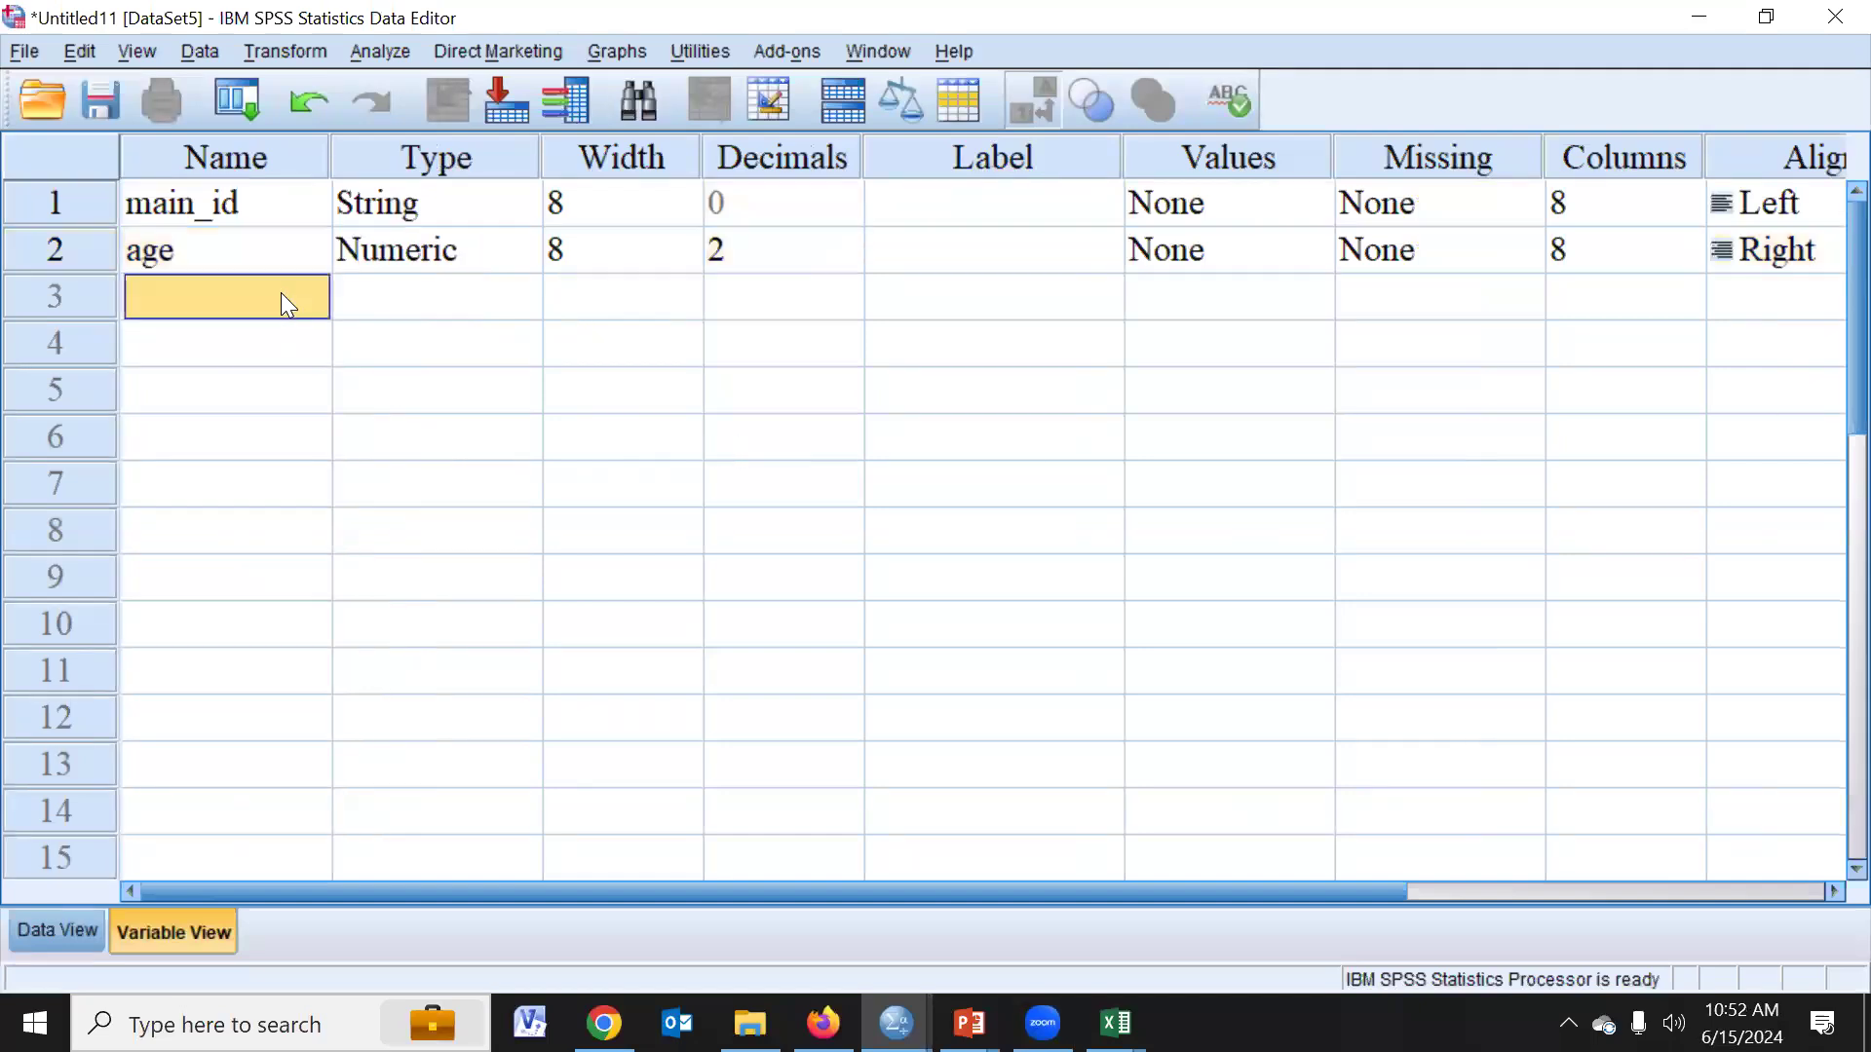
pyautogui.hotkey('alt', 'Tab')
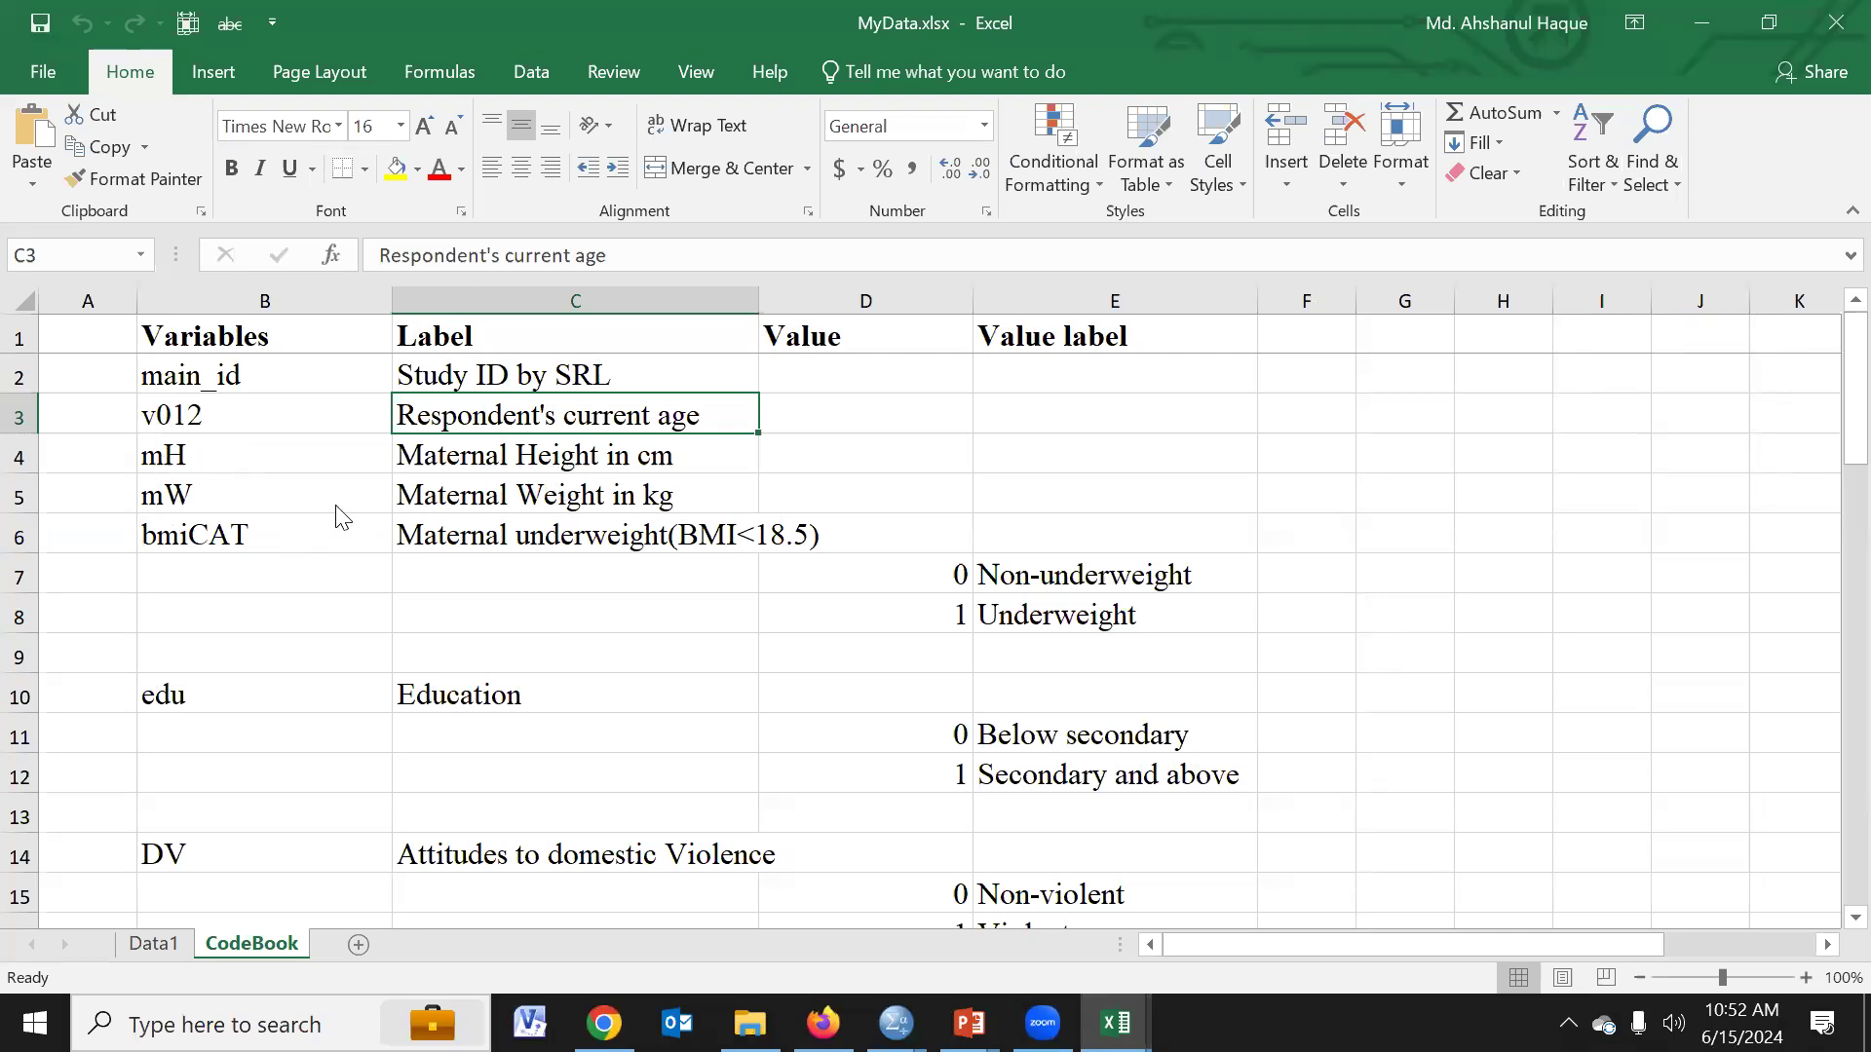
pyautogui.hotkey('alt', 'Tab')
pyautogui.write('h')
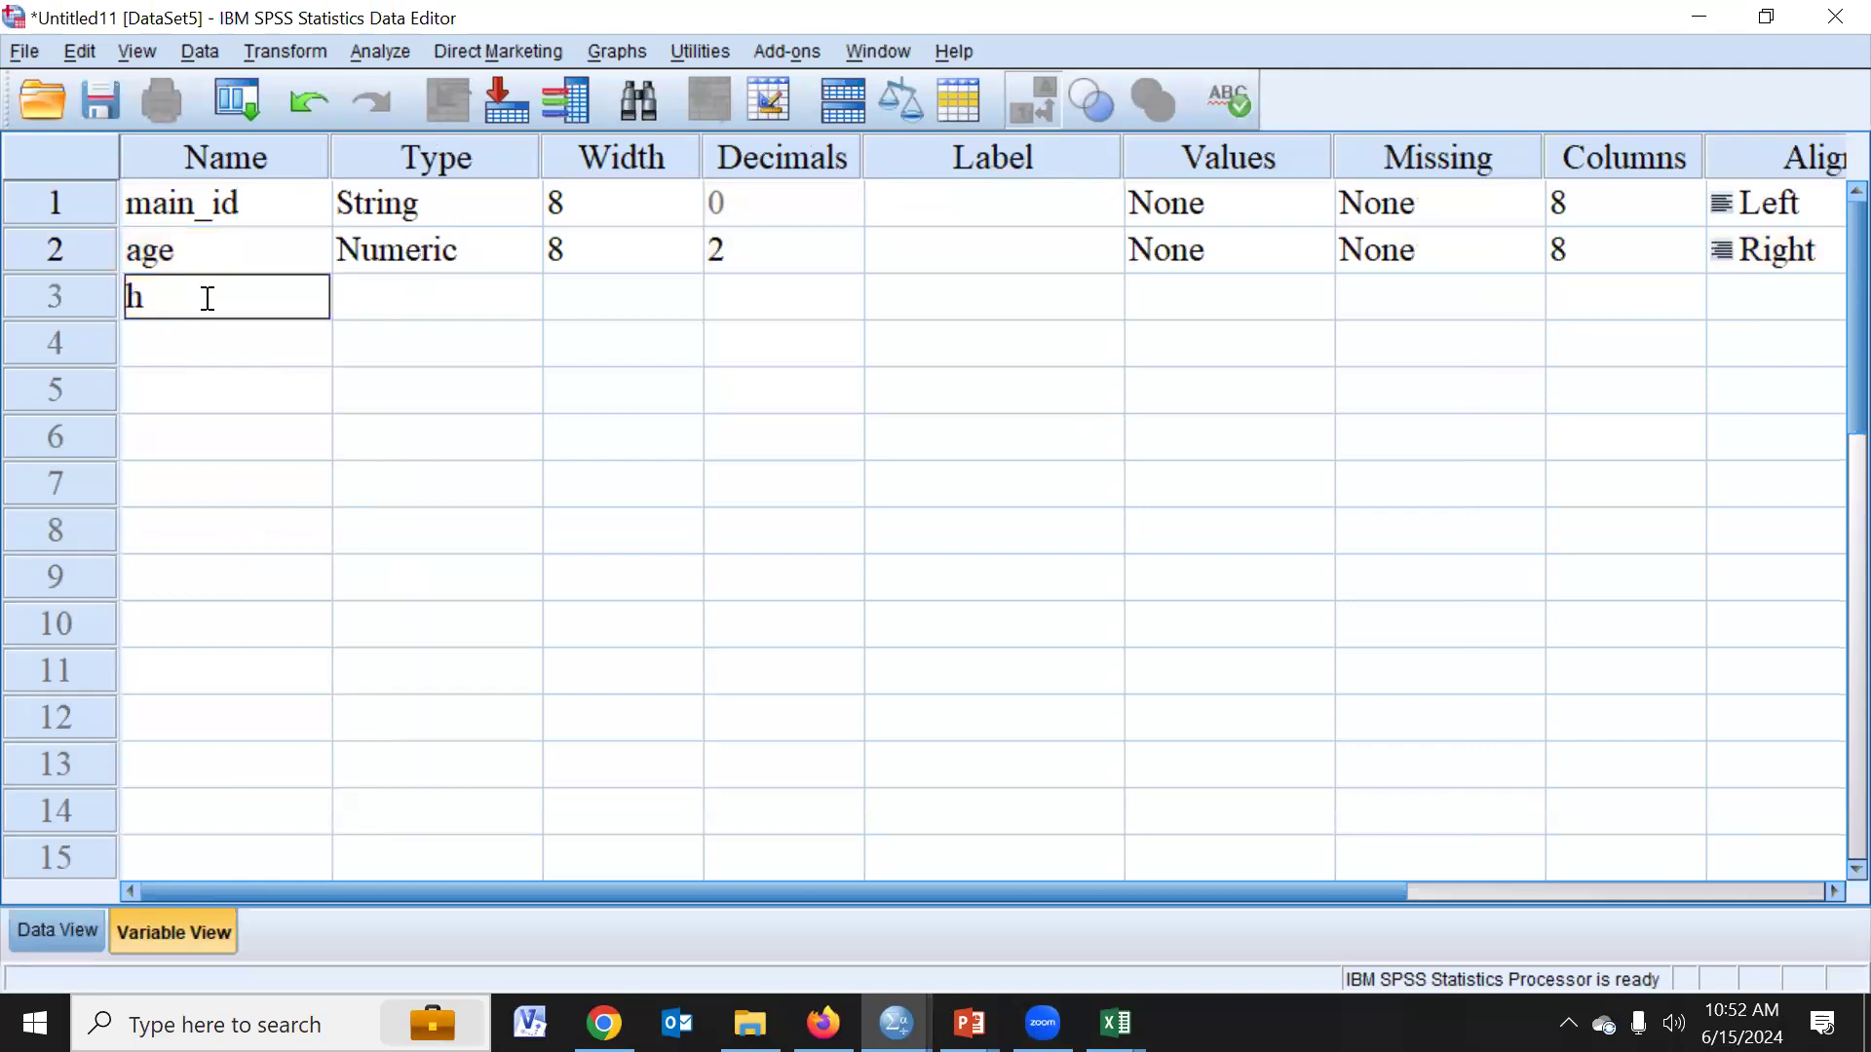
pyautogui.write('eight')
pyautogui.press('Return')
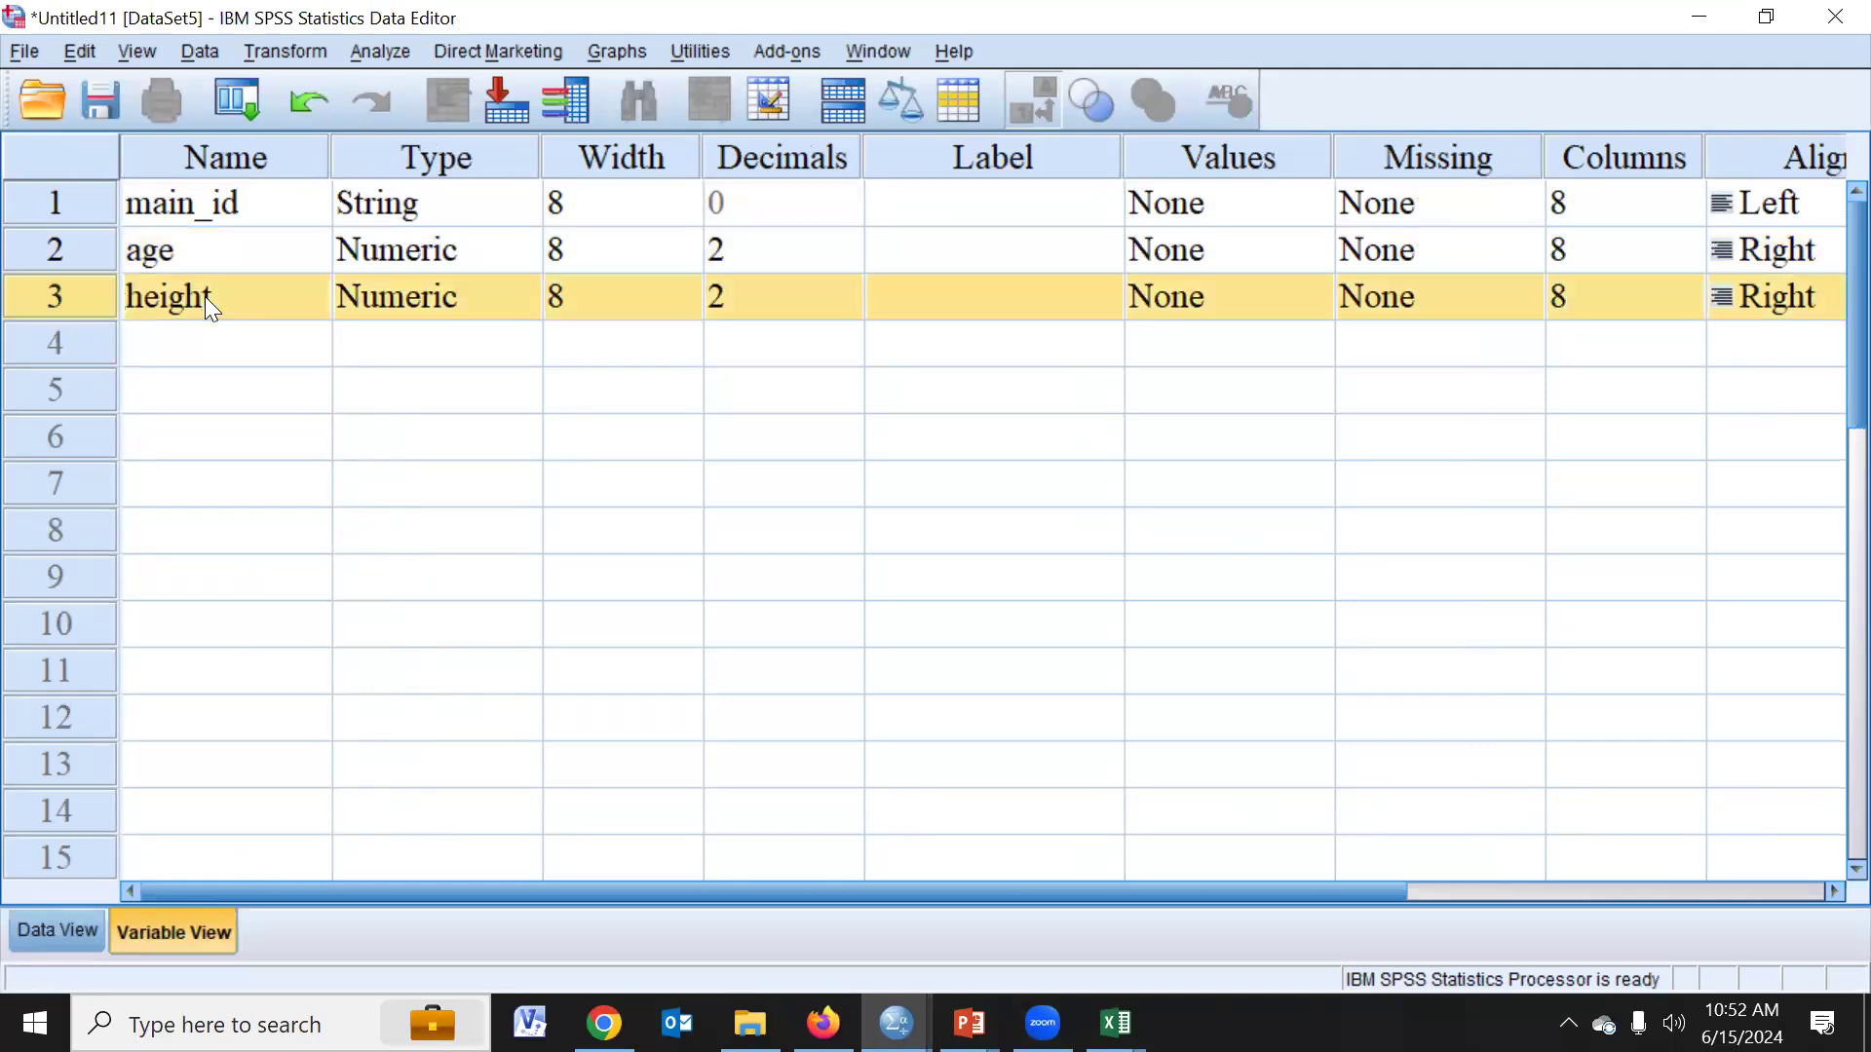
# - Switch to the Excel codebook and number the variables main_id through bmiCAT from 1 to 5 in column A
pyautogui.hotkey('alt', 'Tab')
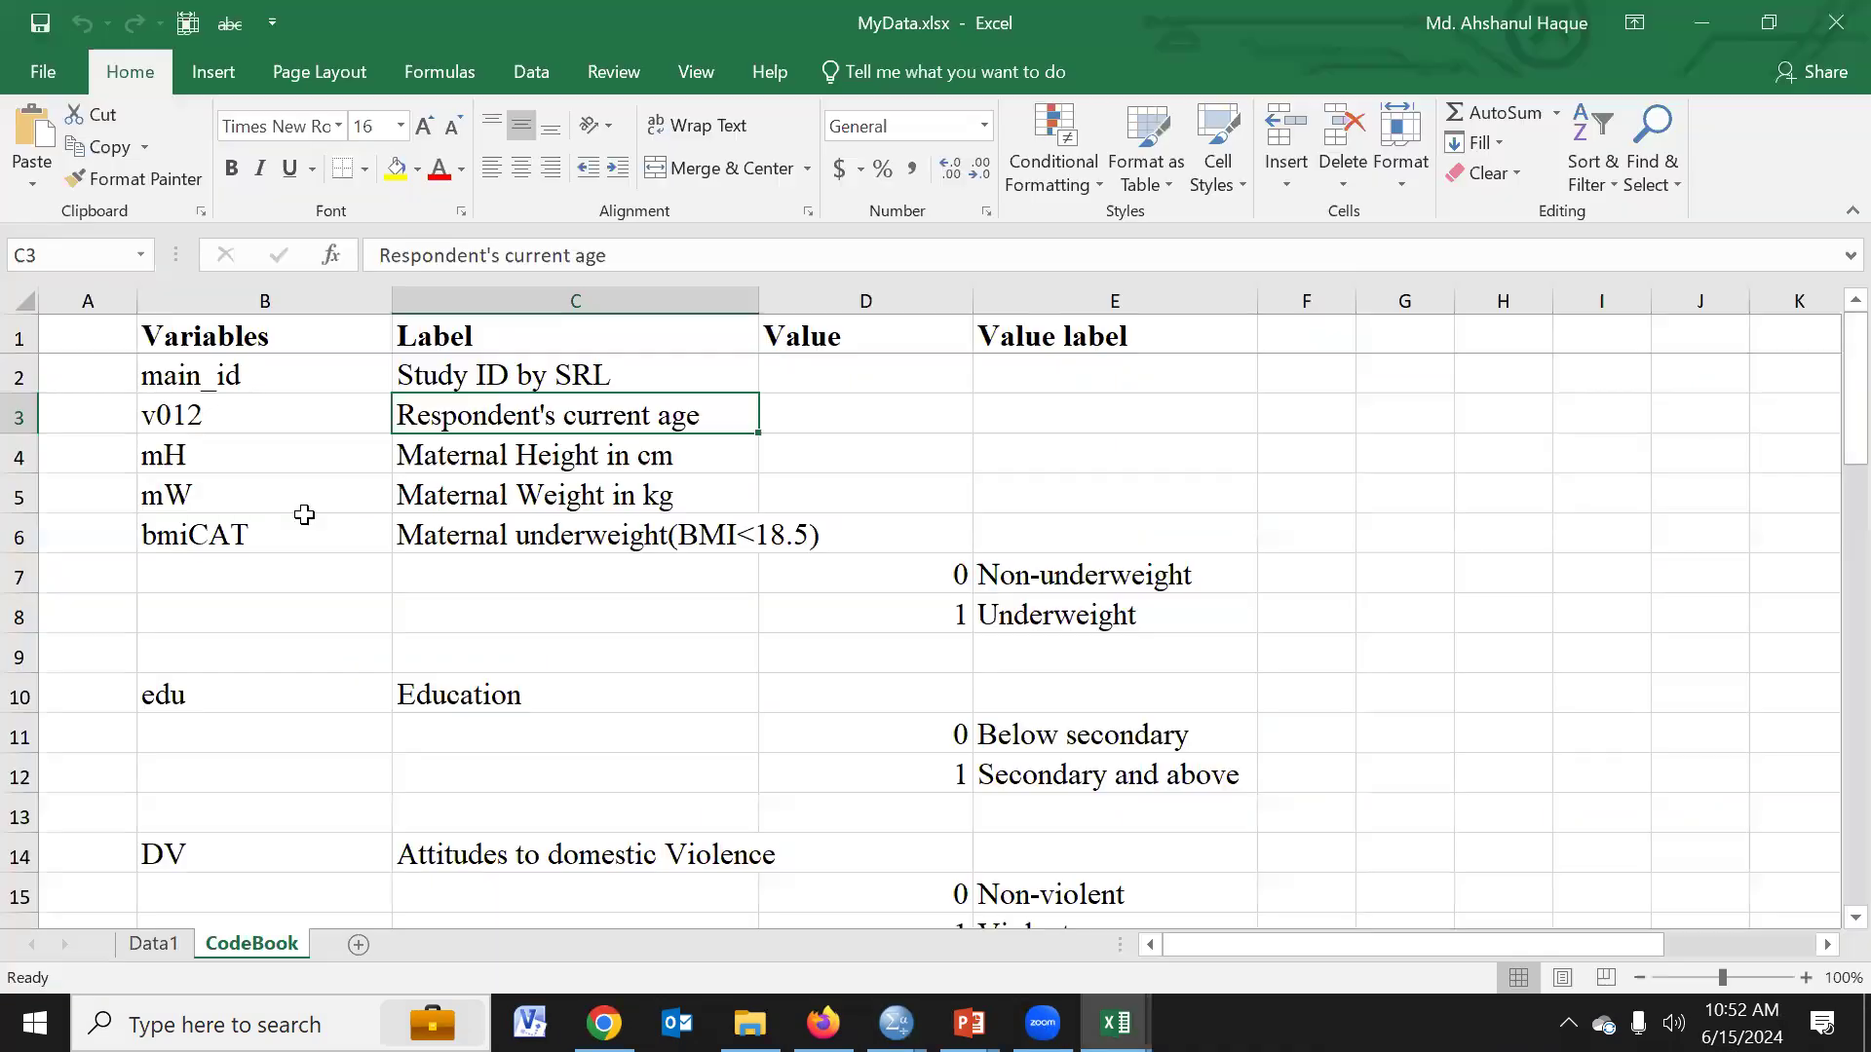
pyautogui.click(91, 390)
pyautogui.write('1')
pyautogui.press('Return')
pyautogui.write('2')
pyautogui.press('Return')
pyautogui.moveTo(96, 378); pyautogui.dragTo(92, 402)
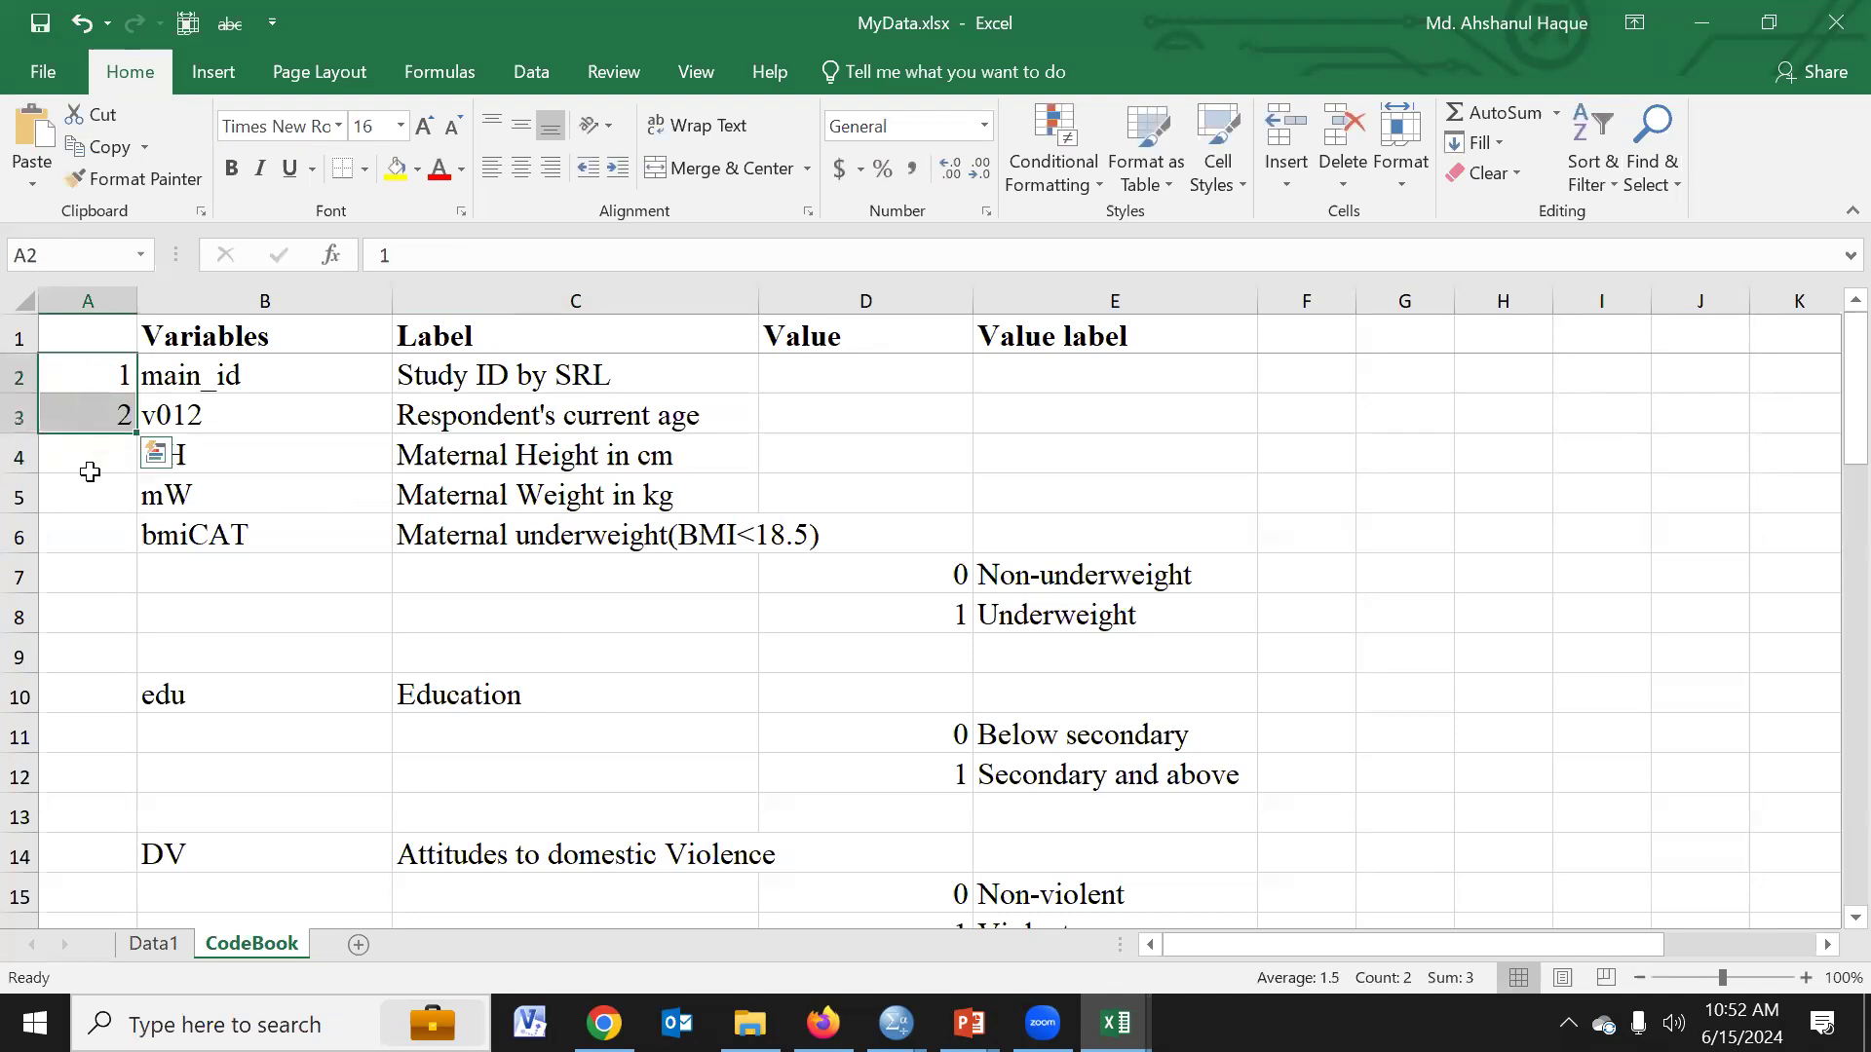
pyautogui.click(89, 471)
pyautogui.write('3')
pyautogui.press('Return')
pyautogui.write('4')
pyautogui.click(109, 540)
pyautogui.write('5')
pyautogui.click(92, 604)
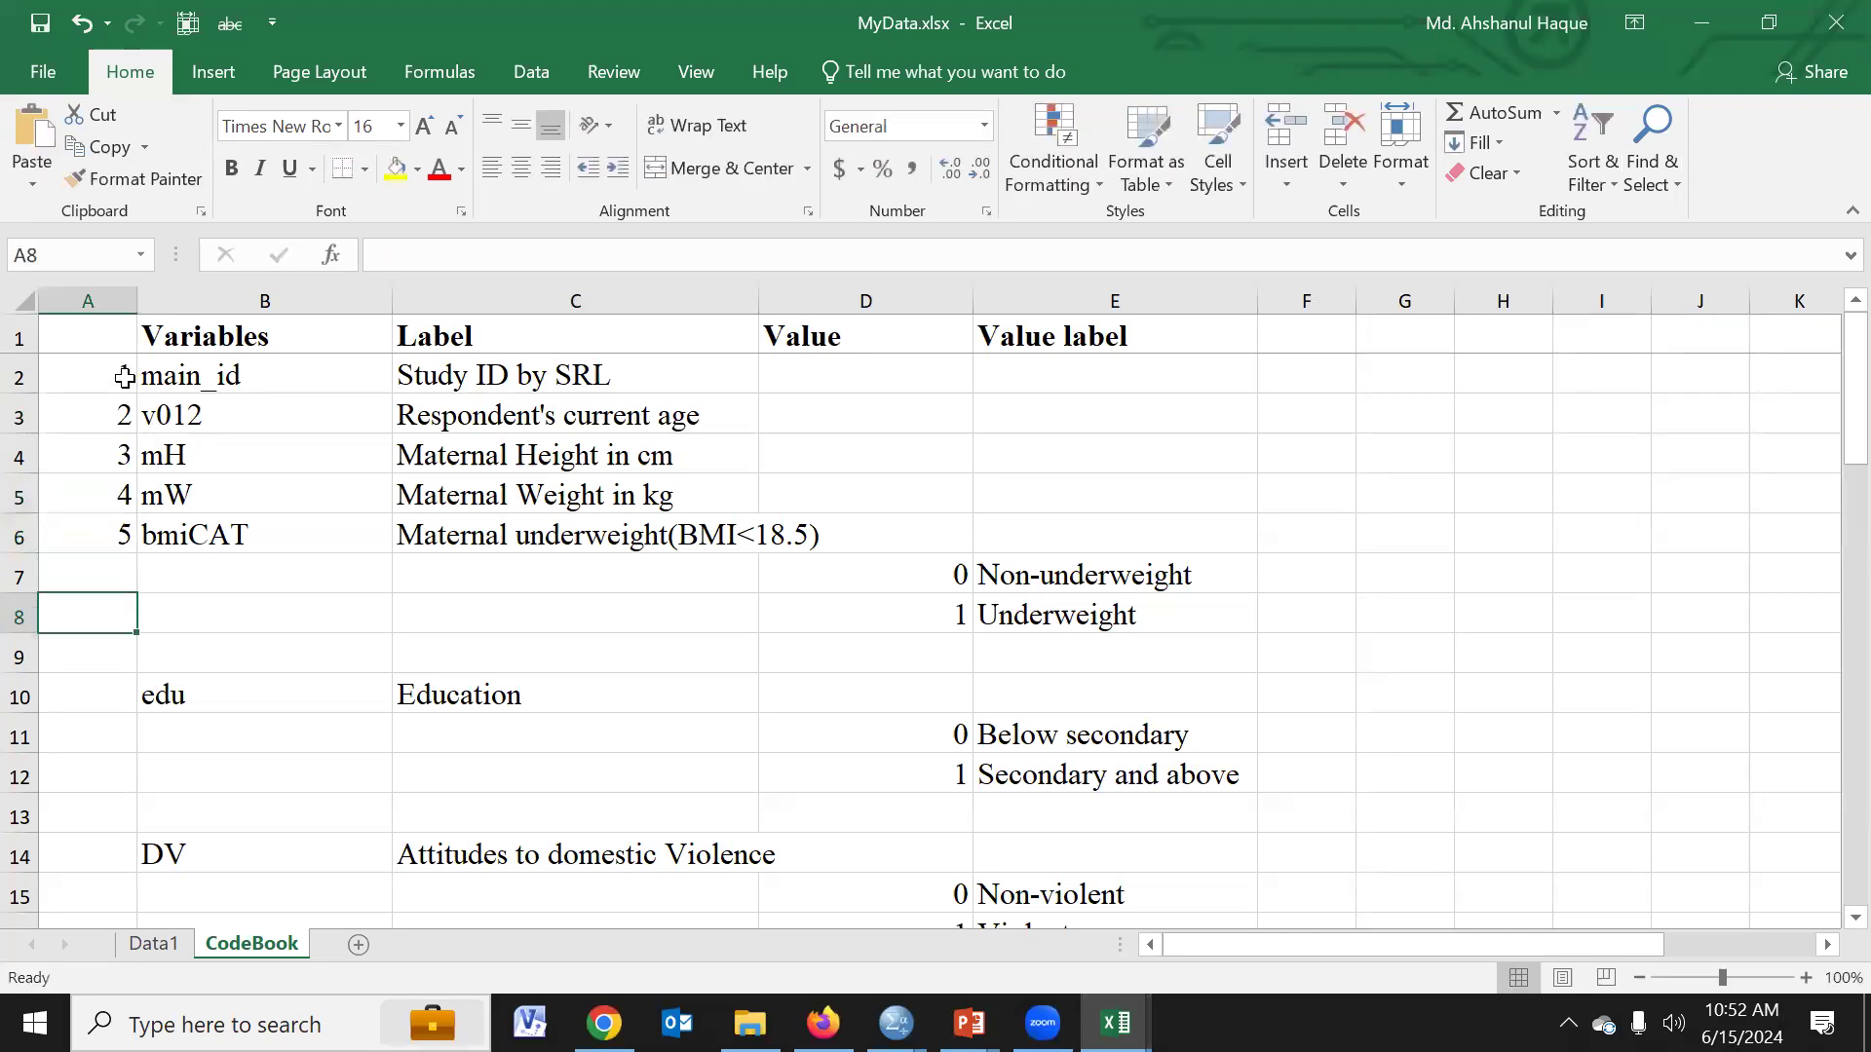
# - Switch back to SPSS and rename the three variables q1, q2 and q3 in order
pyautogui.hotkey('alt', 'Tab')
pyautogui.click(161, 204)
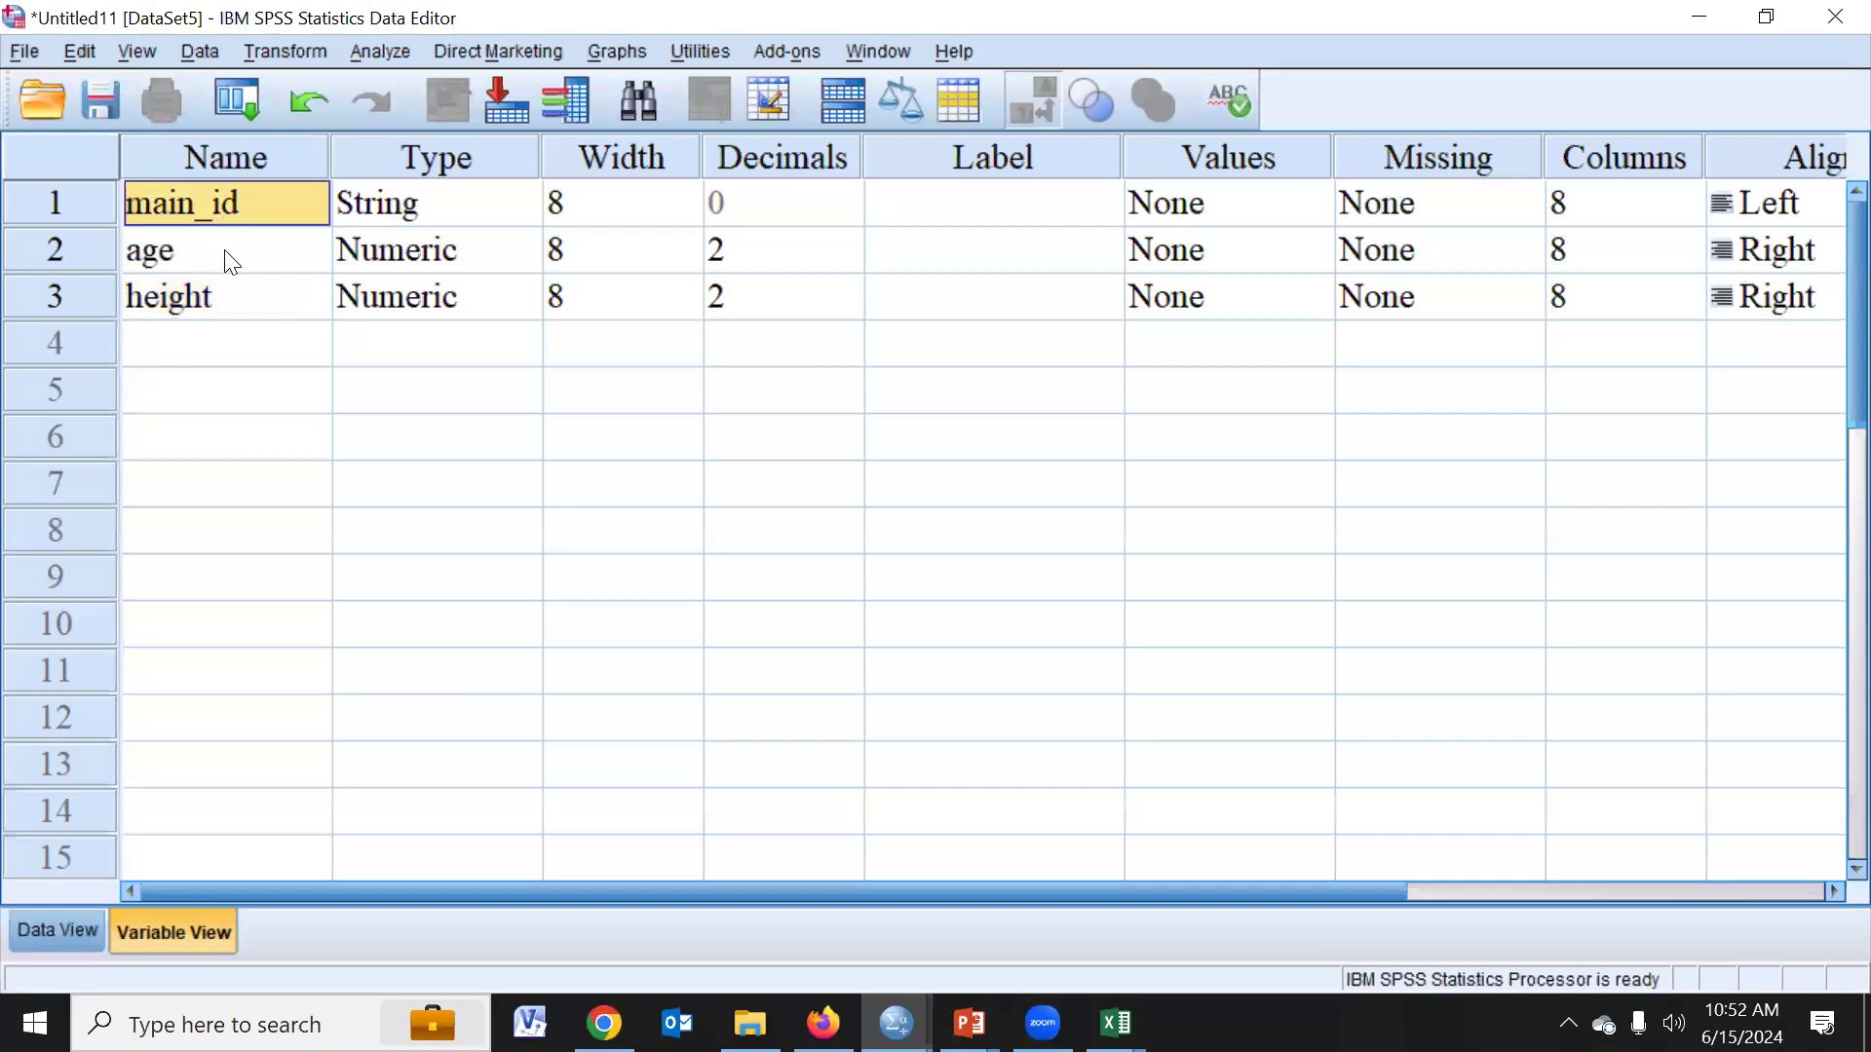
pyautogui.write('q1')
pyautogui.click(231, 262)
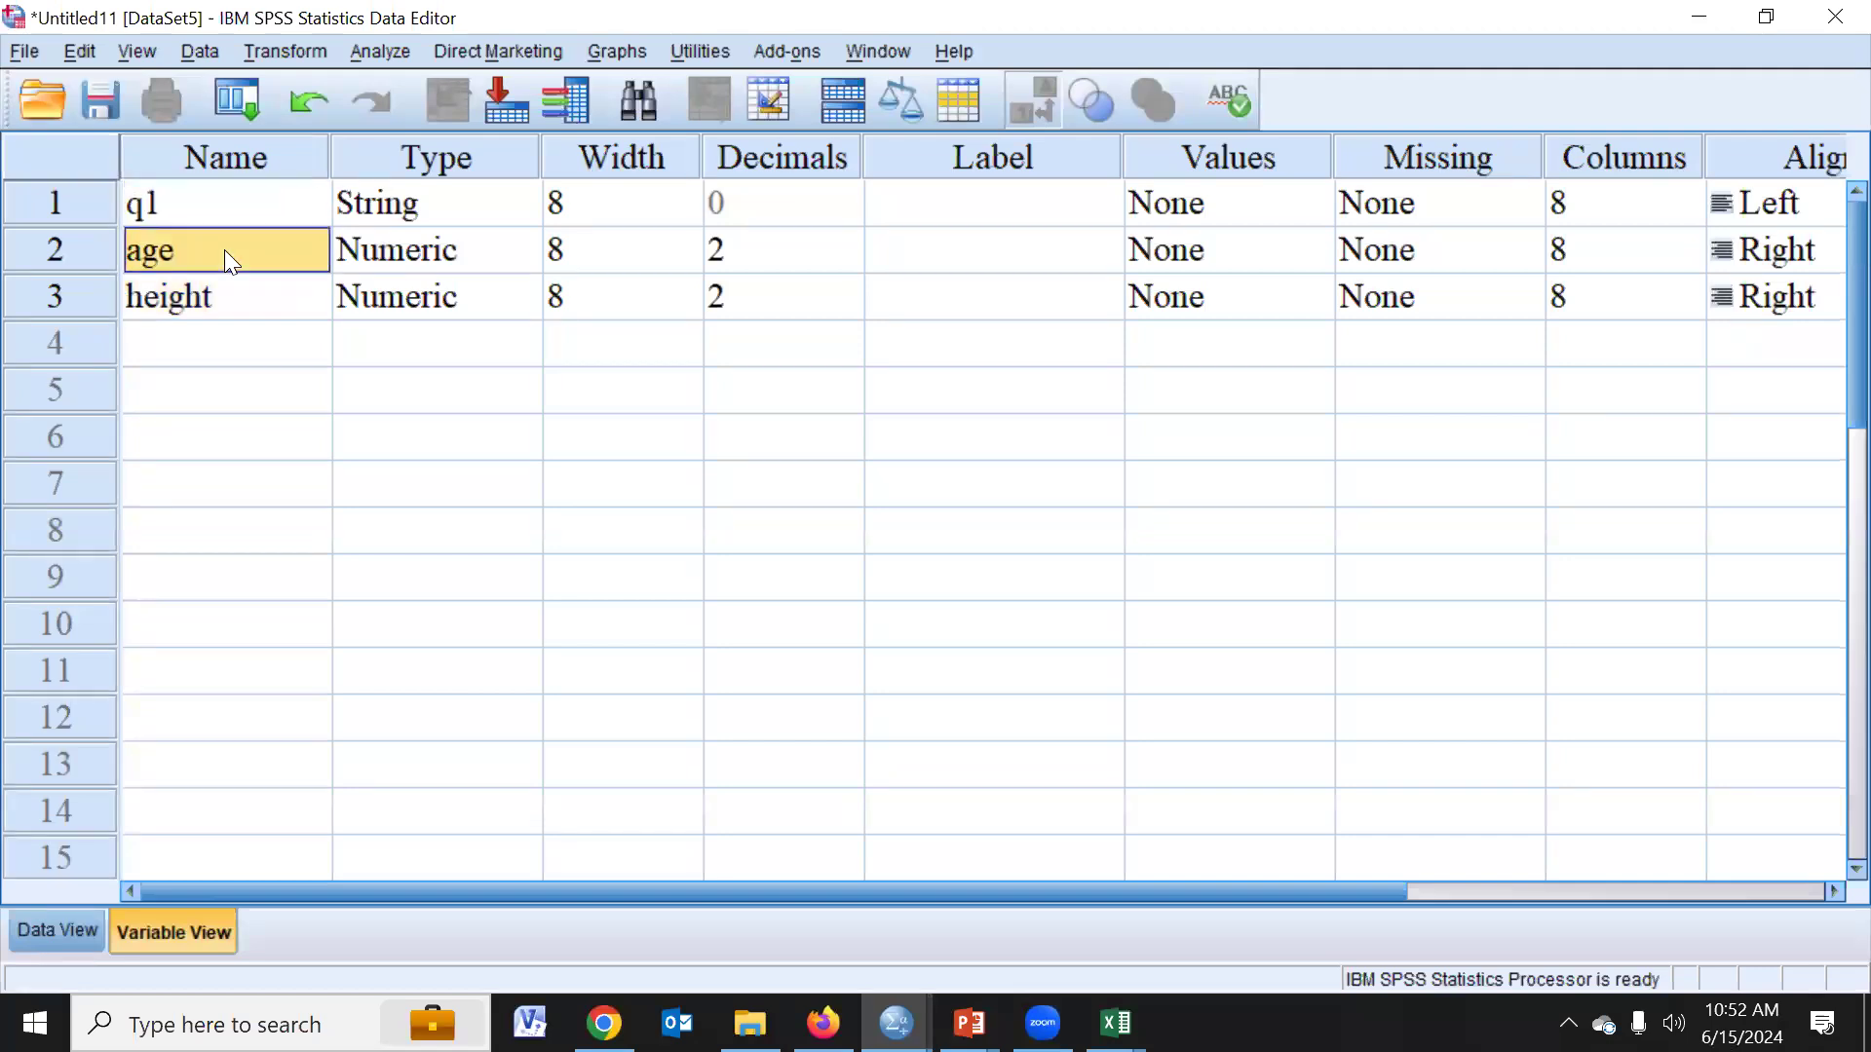
pyautogui.write('q2')
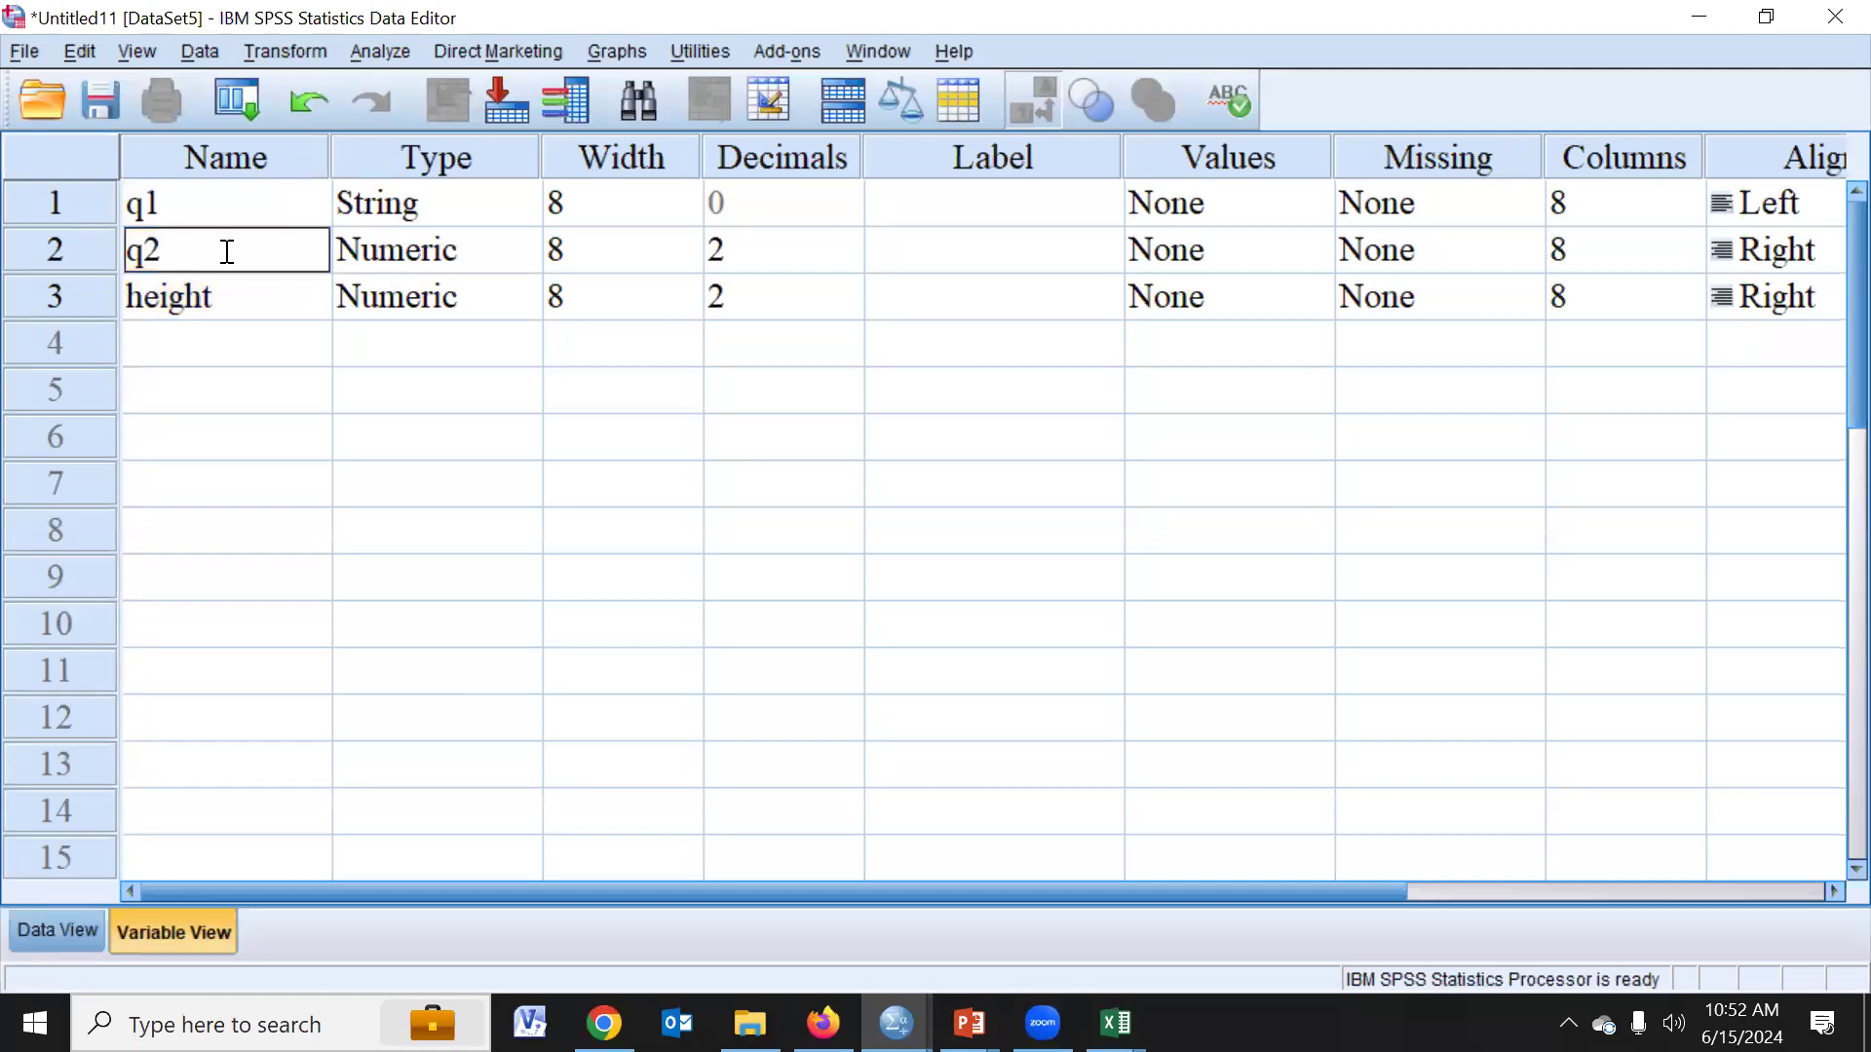
pyautogui.press('Return')
pyautogui.write('q3')
pyautogui.press('Return')
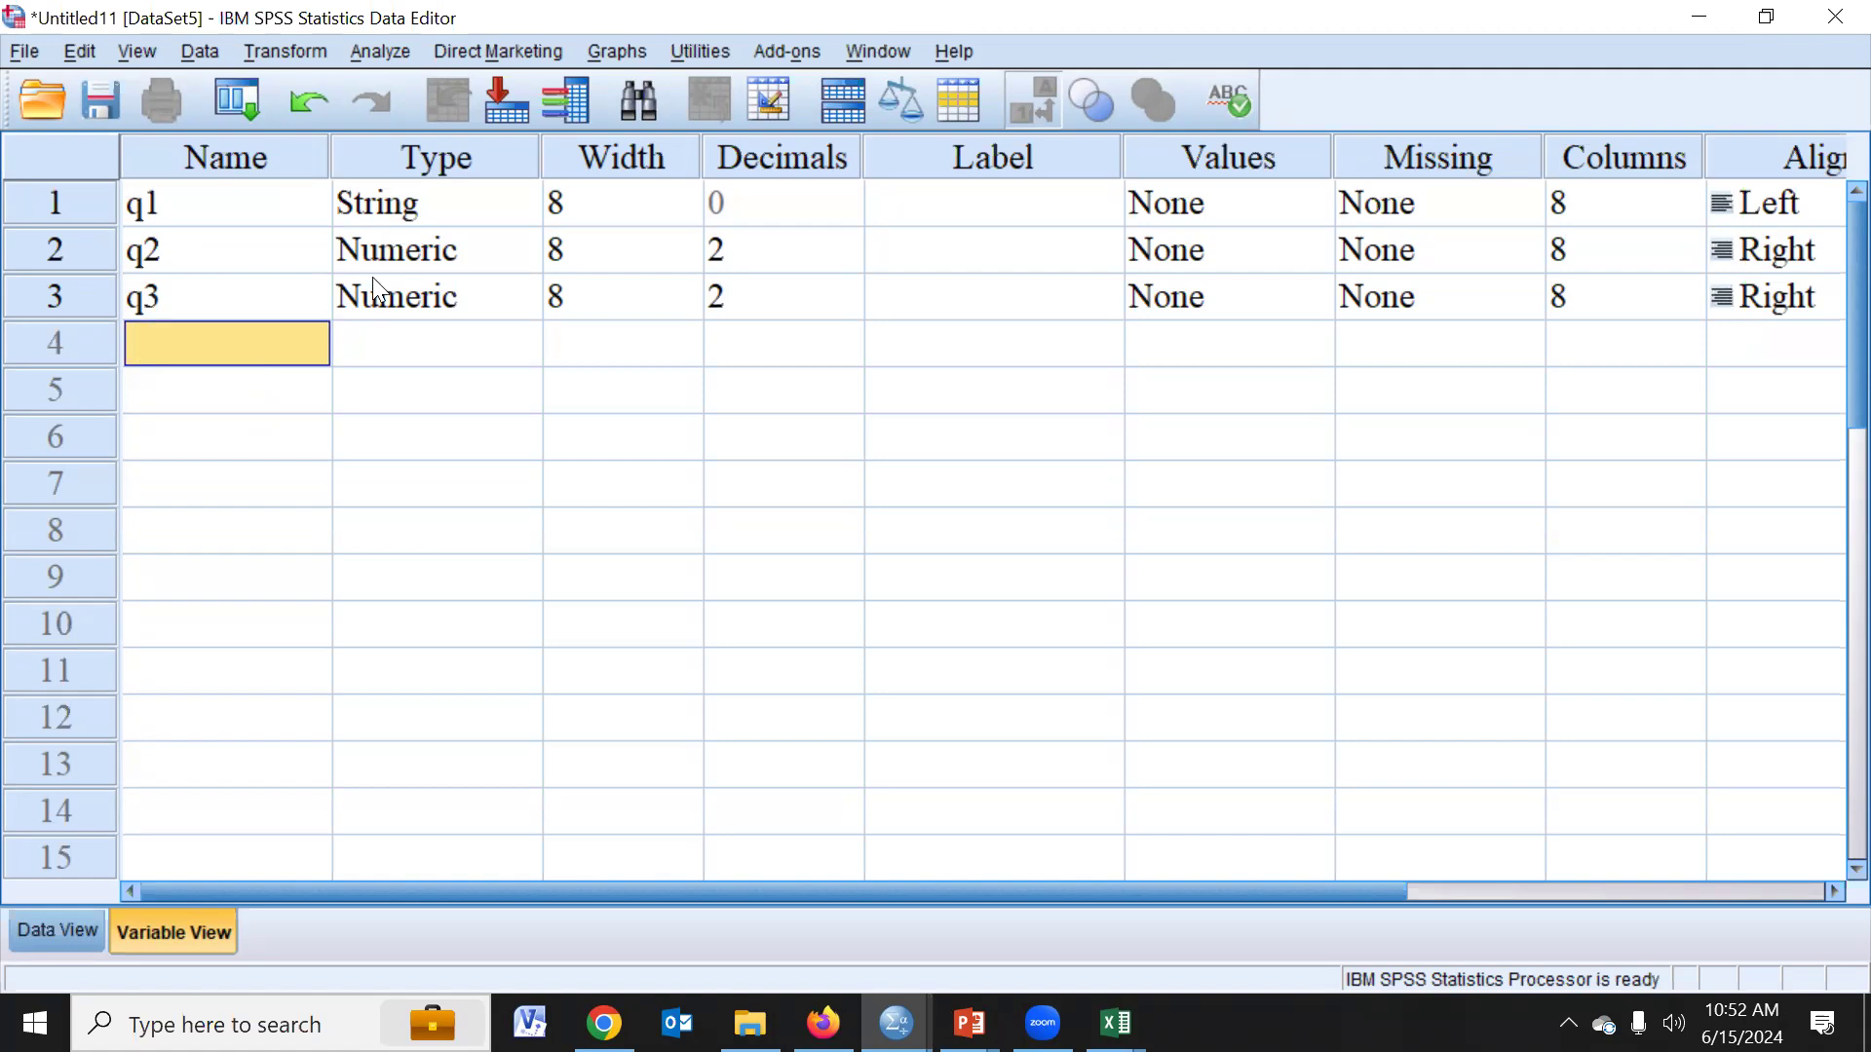
# - Copy the main_id label "Study ID by SRL" from the Excel codebook and paste it as q1's label in SPSS
pyautogui.click(955, 213)
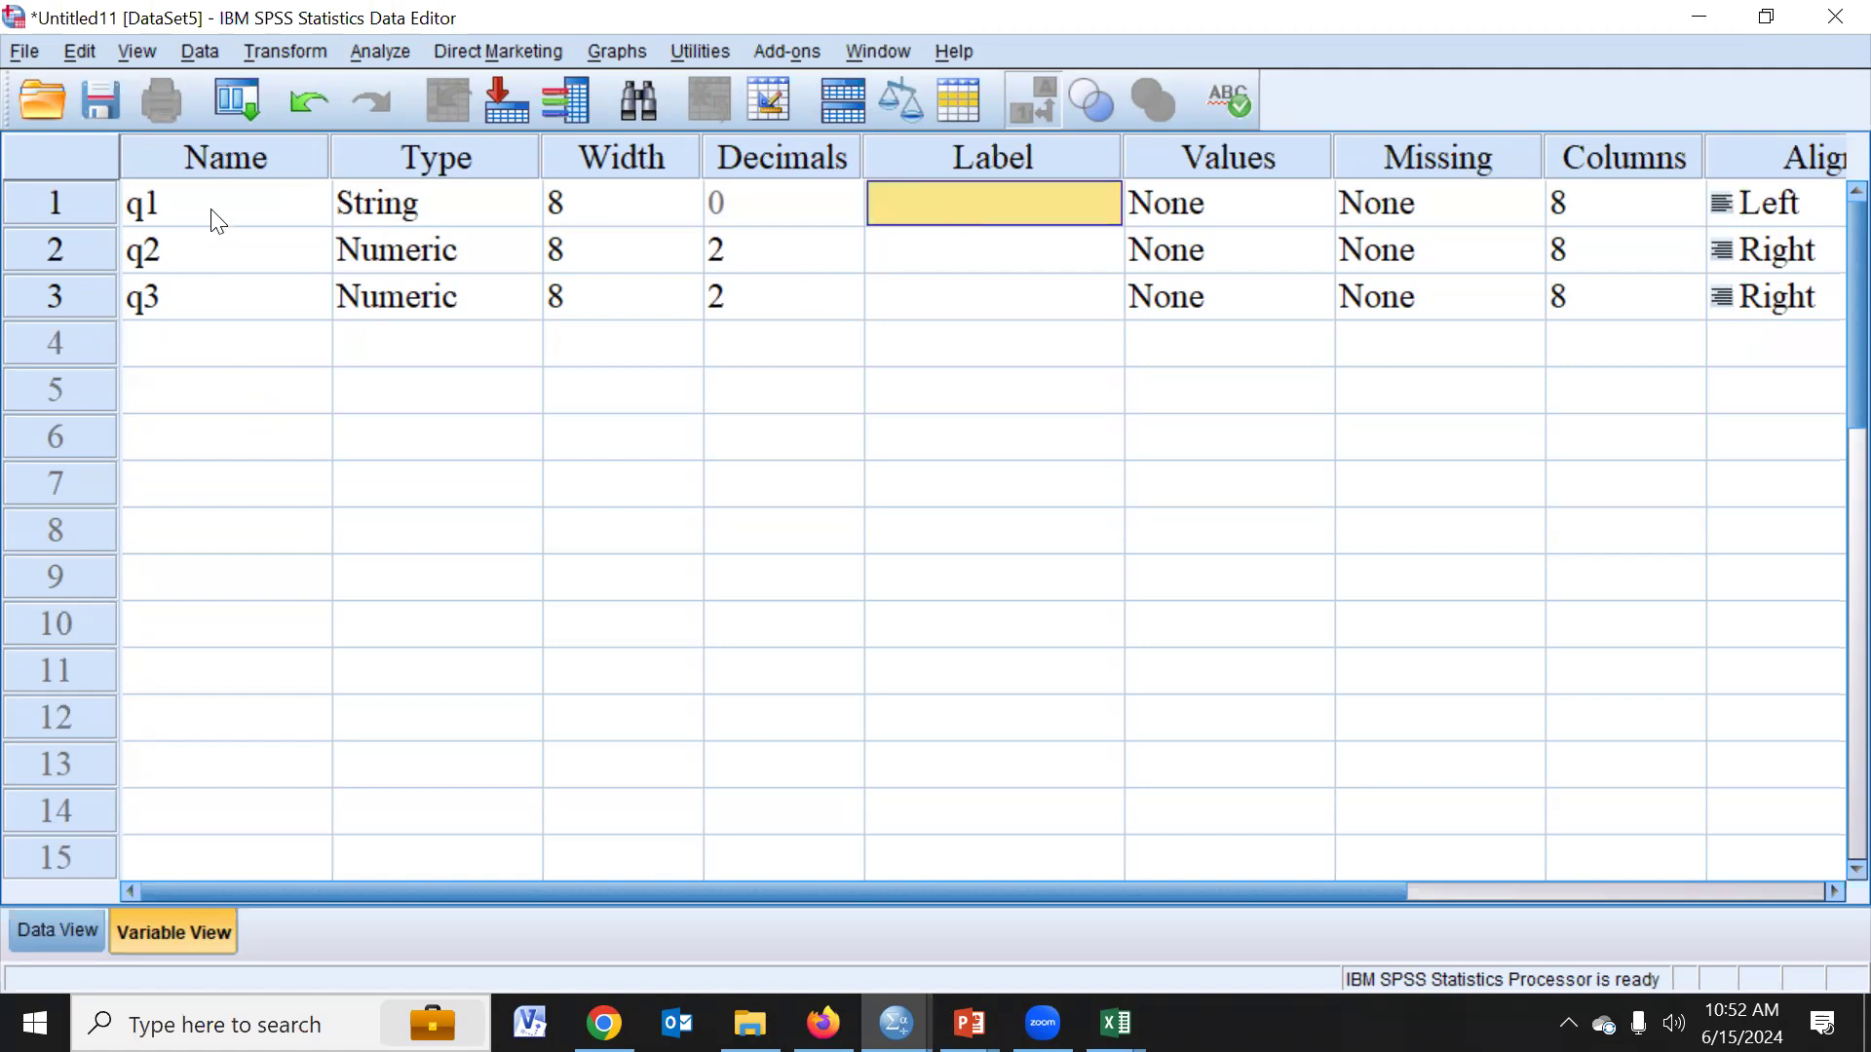
pyautogui.hotkey('alt', 'Tab')
pyautogui.click(559, 377)
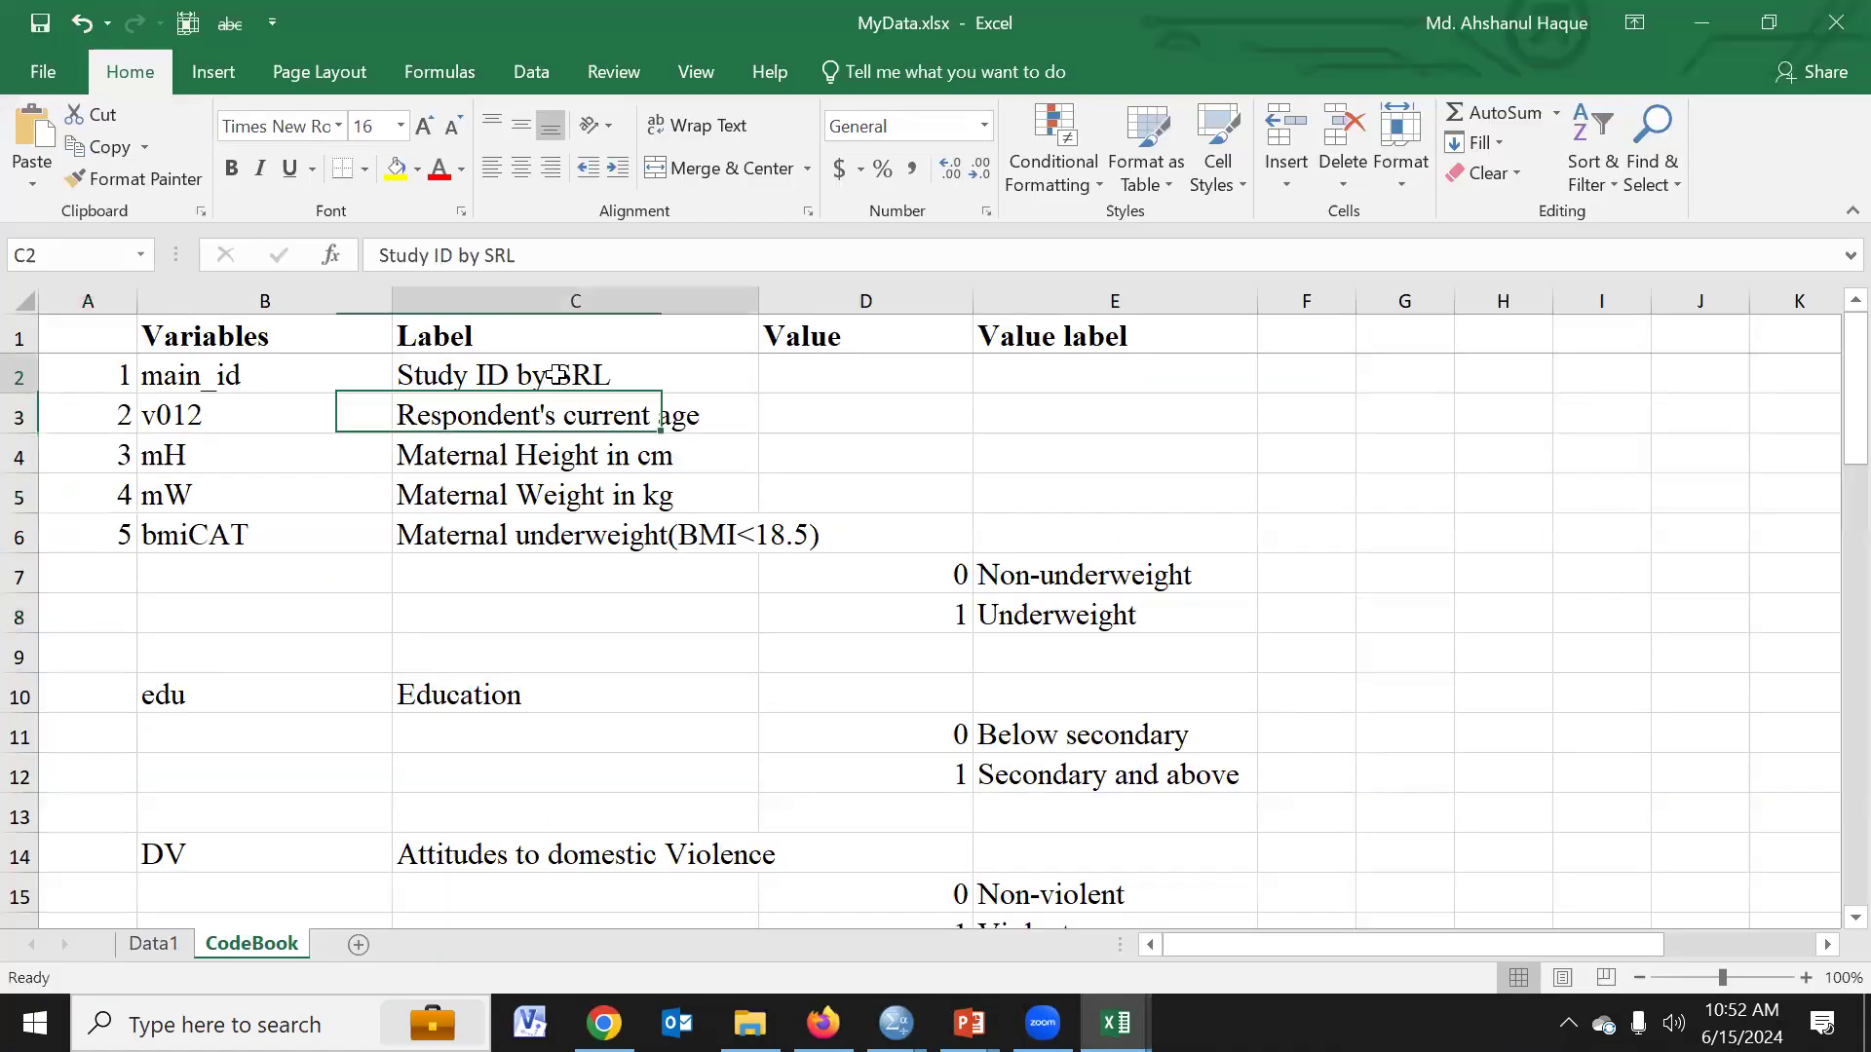
pyautogui.moveTo(547, 258); pyautogui.dragTo(337, 257)
pyautogui.hotkey('ctrl', 'c')
pyautogui.hotkey('alt', 'Tab')
pyautogui.doubleClick(931, 202)
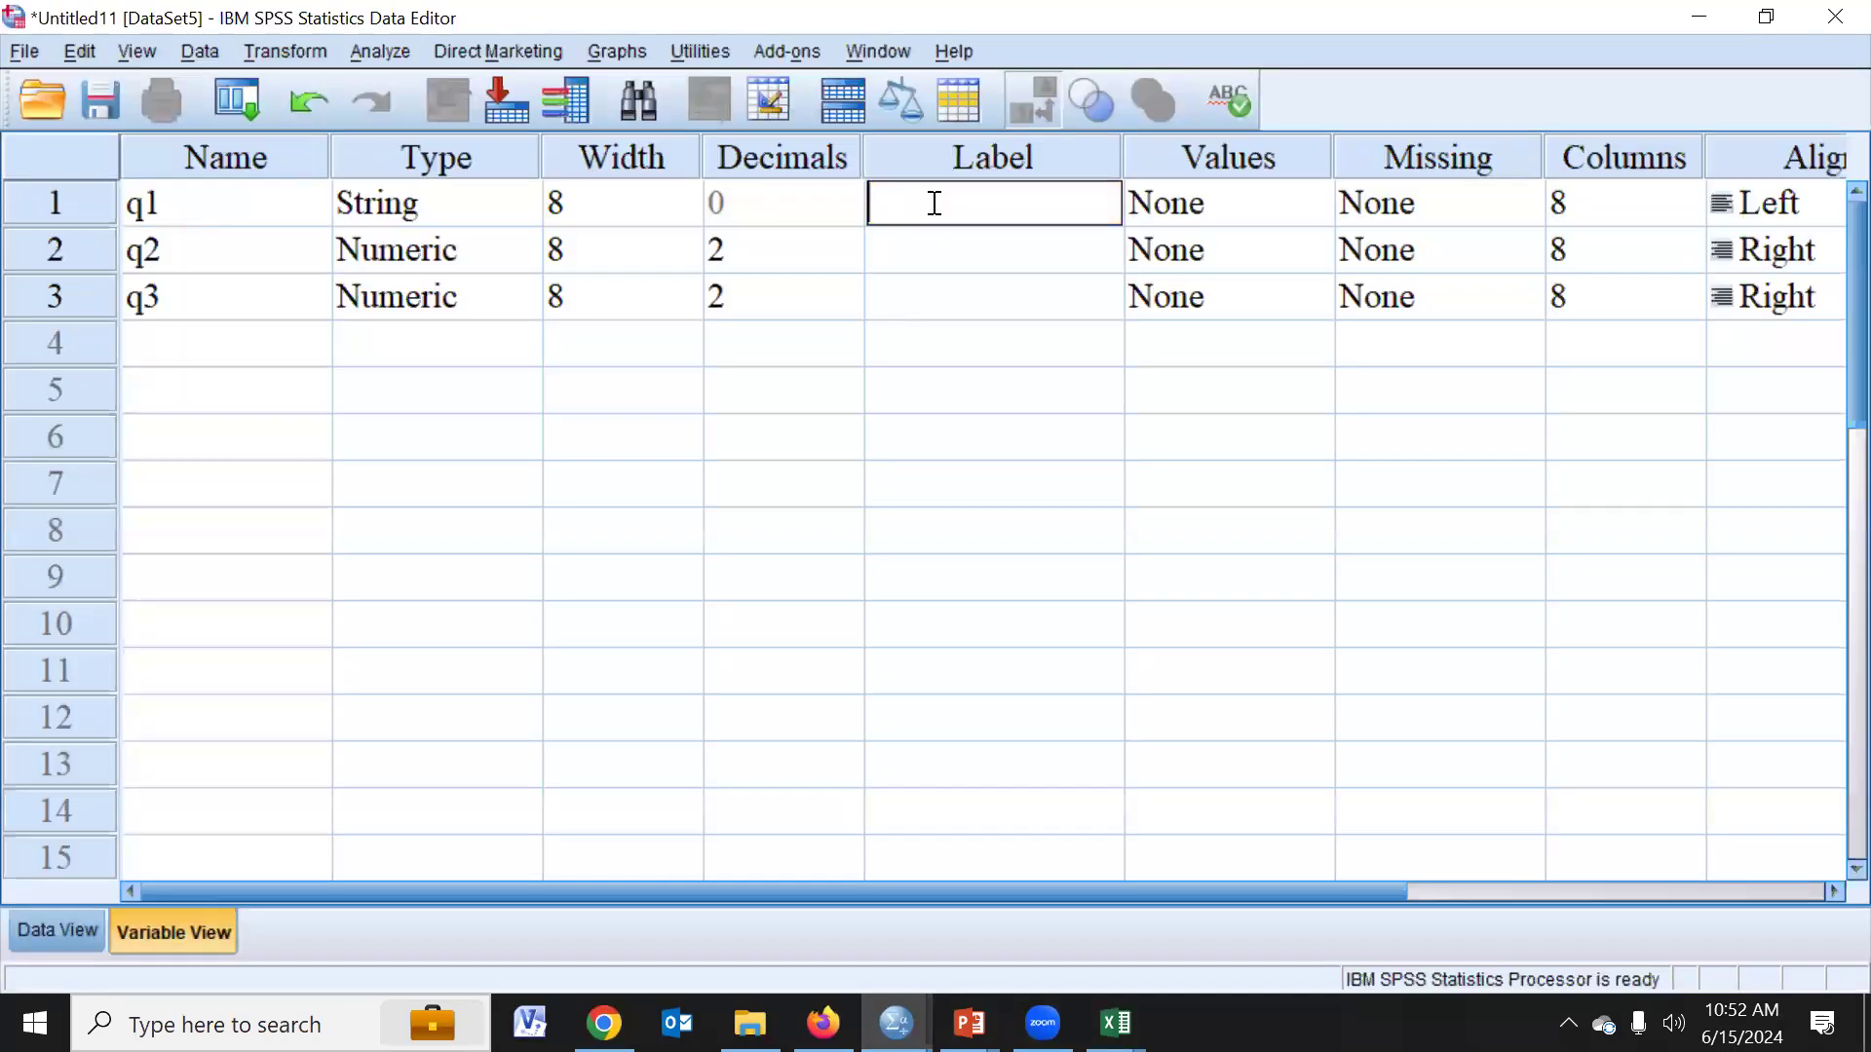
pyautogui.hotkey('ctrl', 'v')
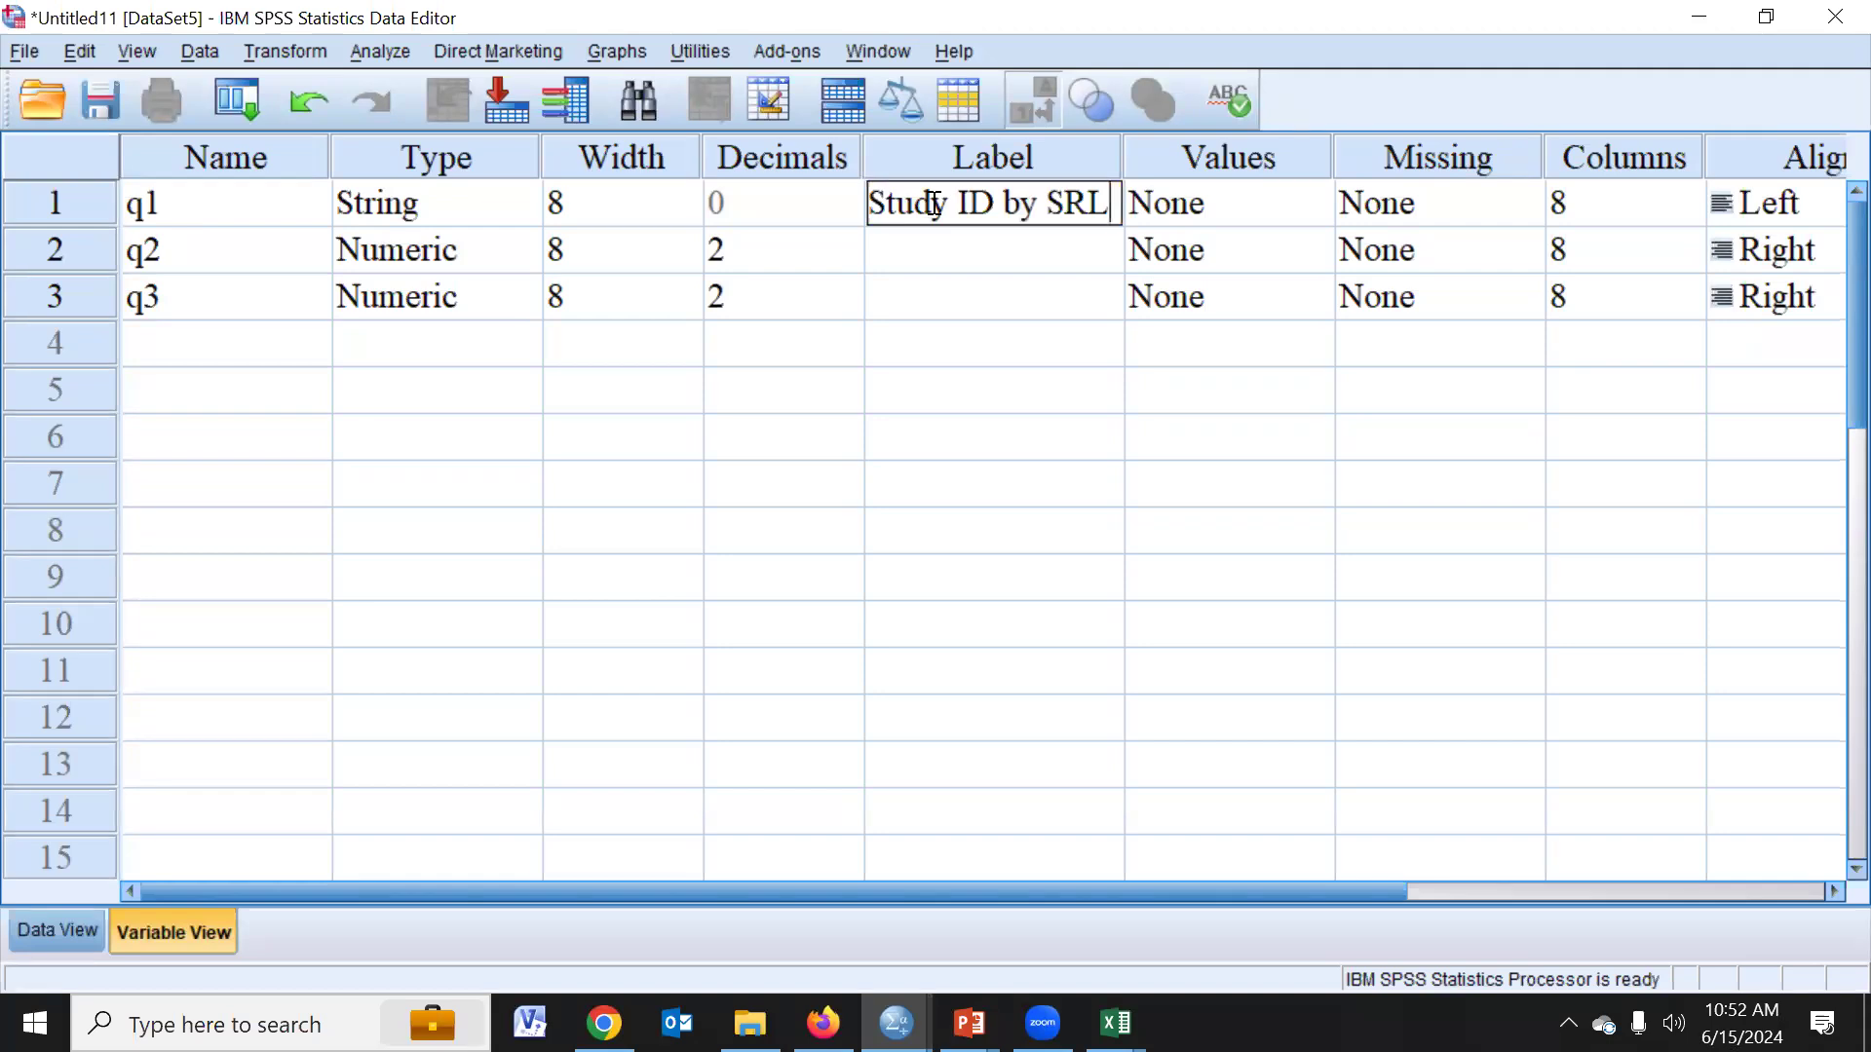
pyautogui.click(948, 258)
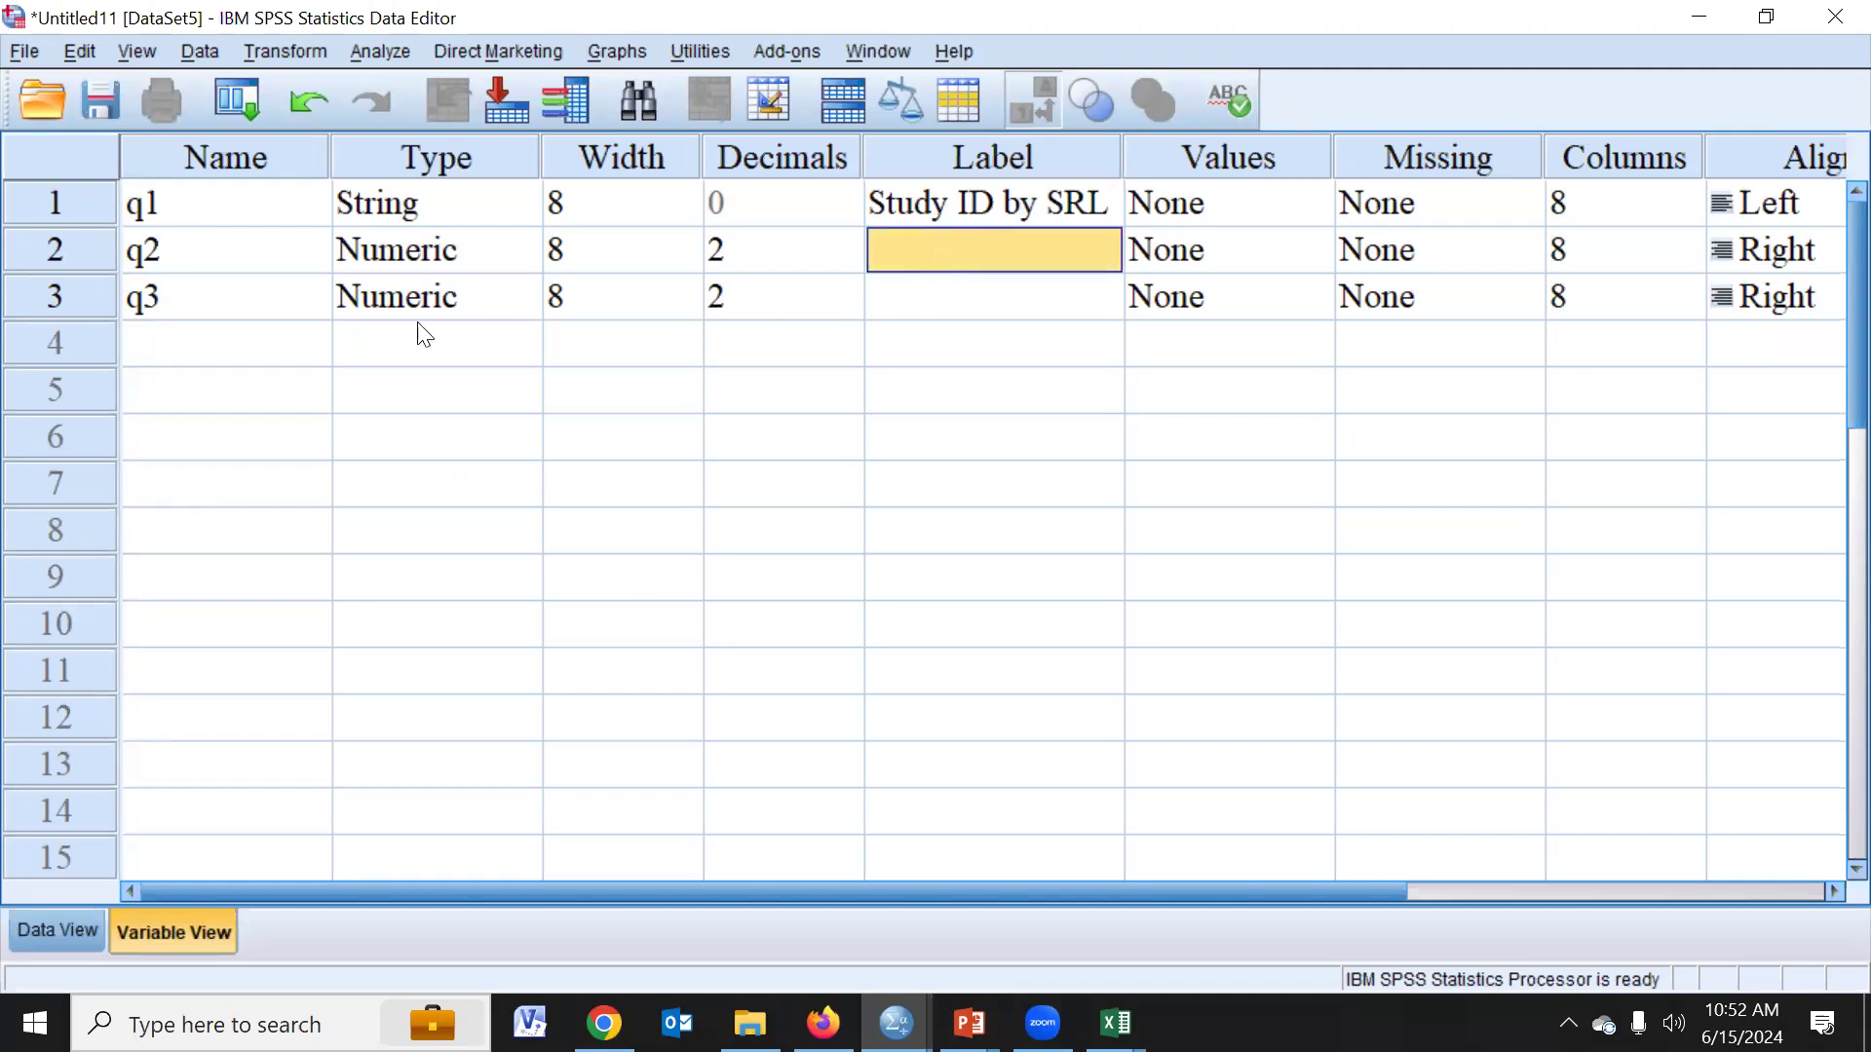
# - Copy the v012 label "Respondent's current age" from the Excel codebook and paste it as q2's label in SPSS
pyautogui.hotkey('alt', 'Tab')
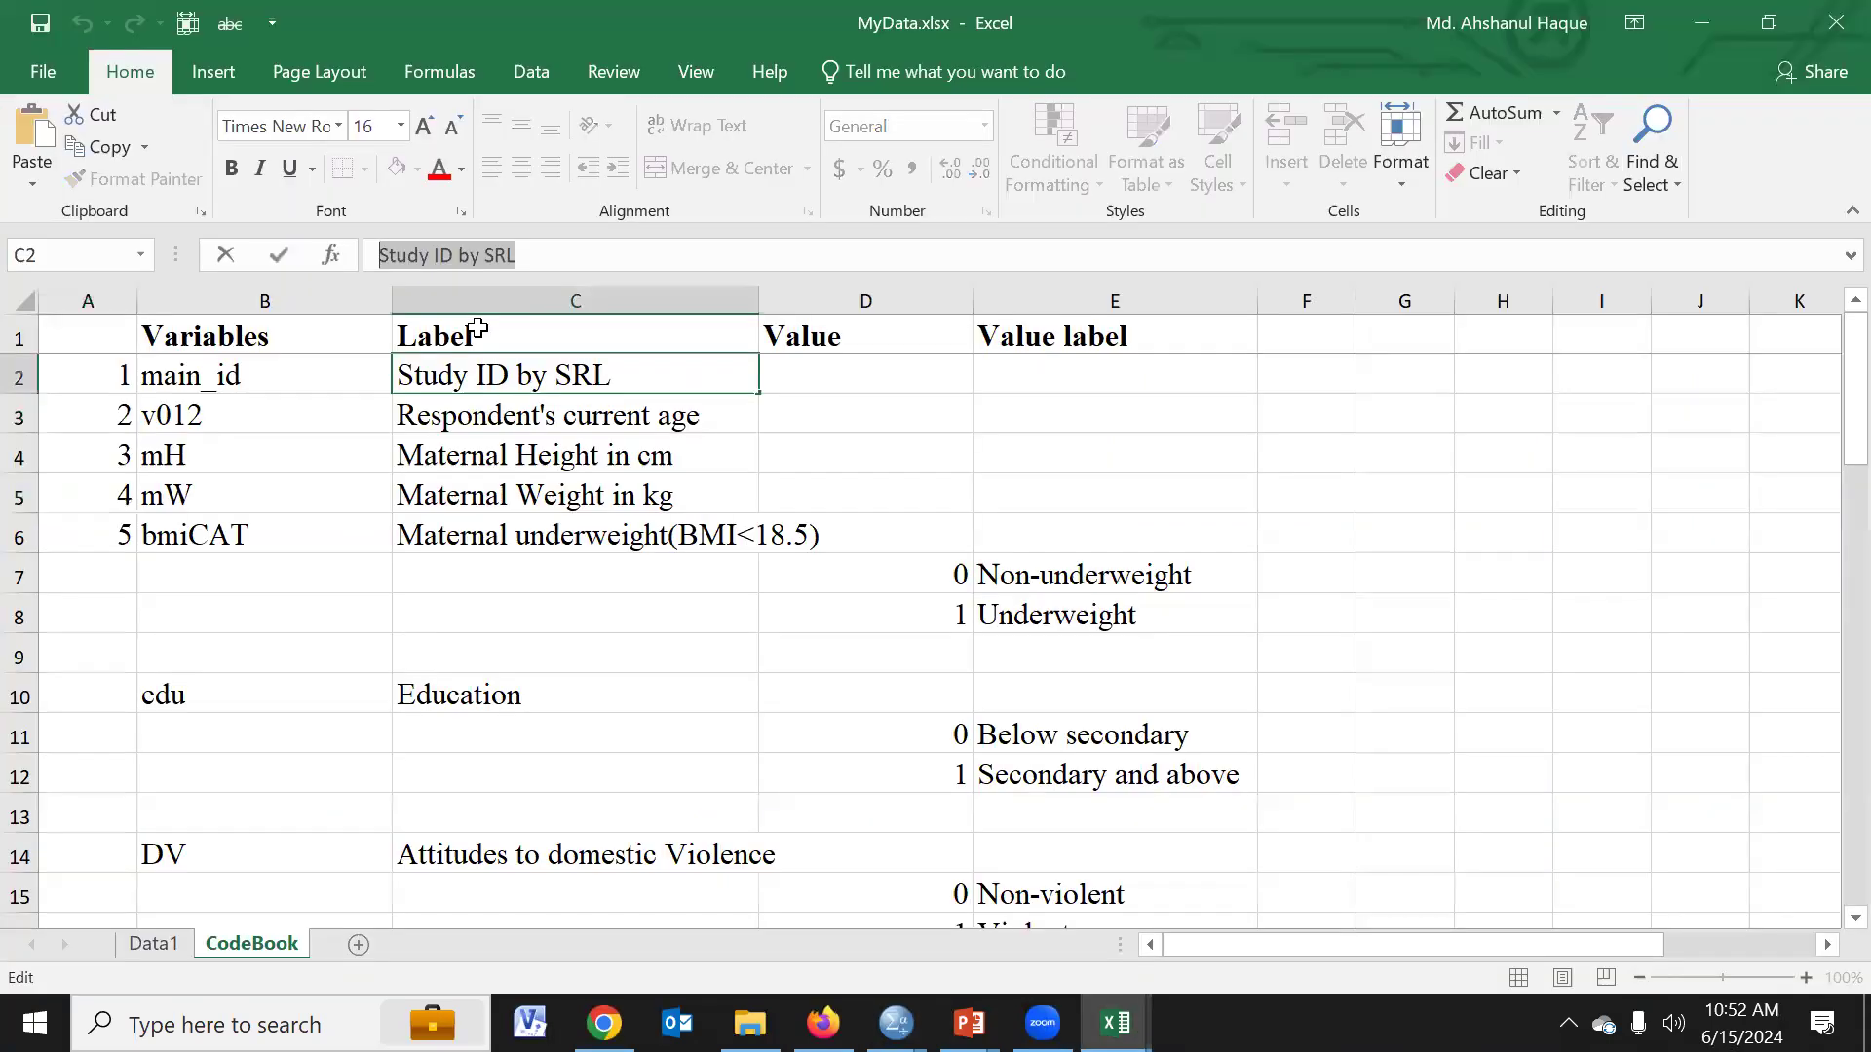
pyautogui.click(526, 414)
pyautogui.moveTo(655, 256); pyautogui.dragTo(353, 263)
pyautogui.hotkey('ctrl', 'c')
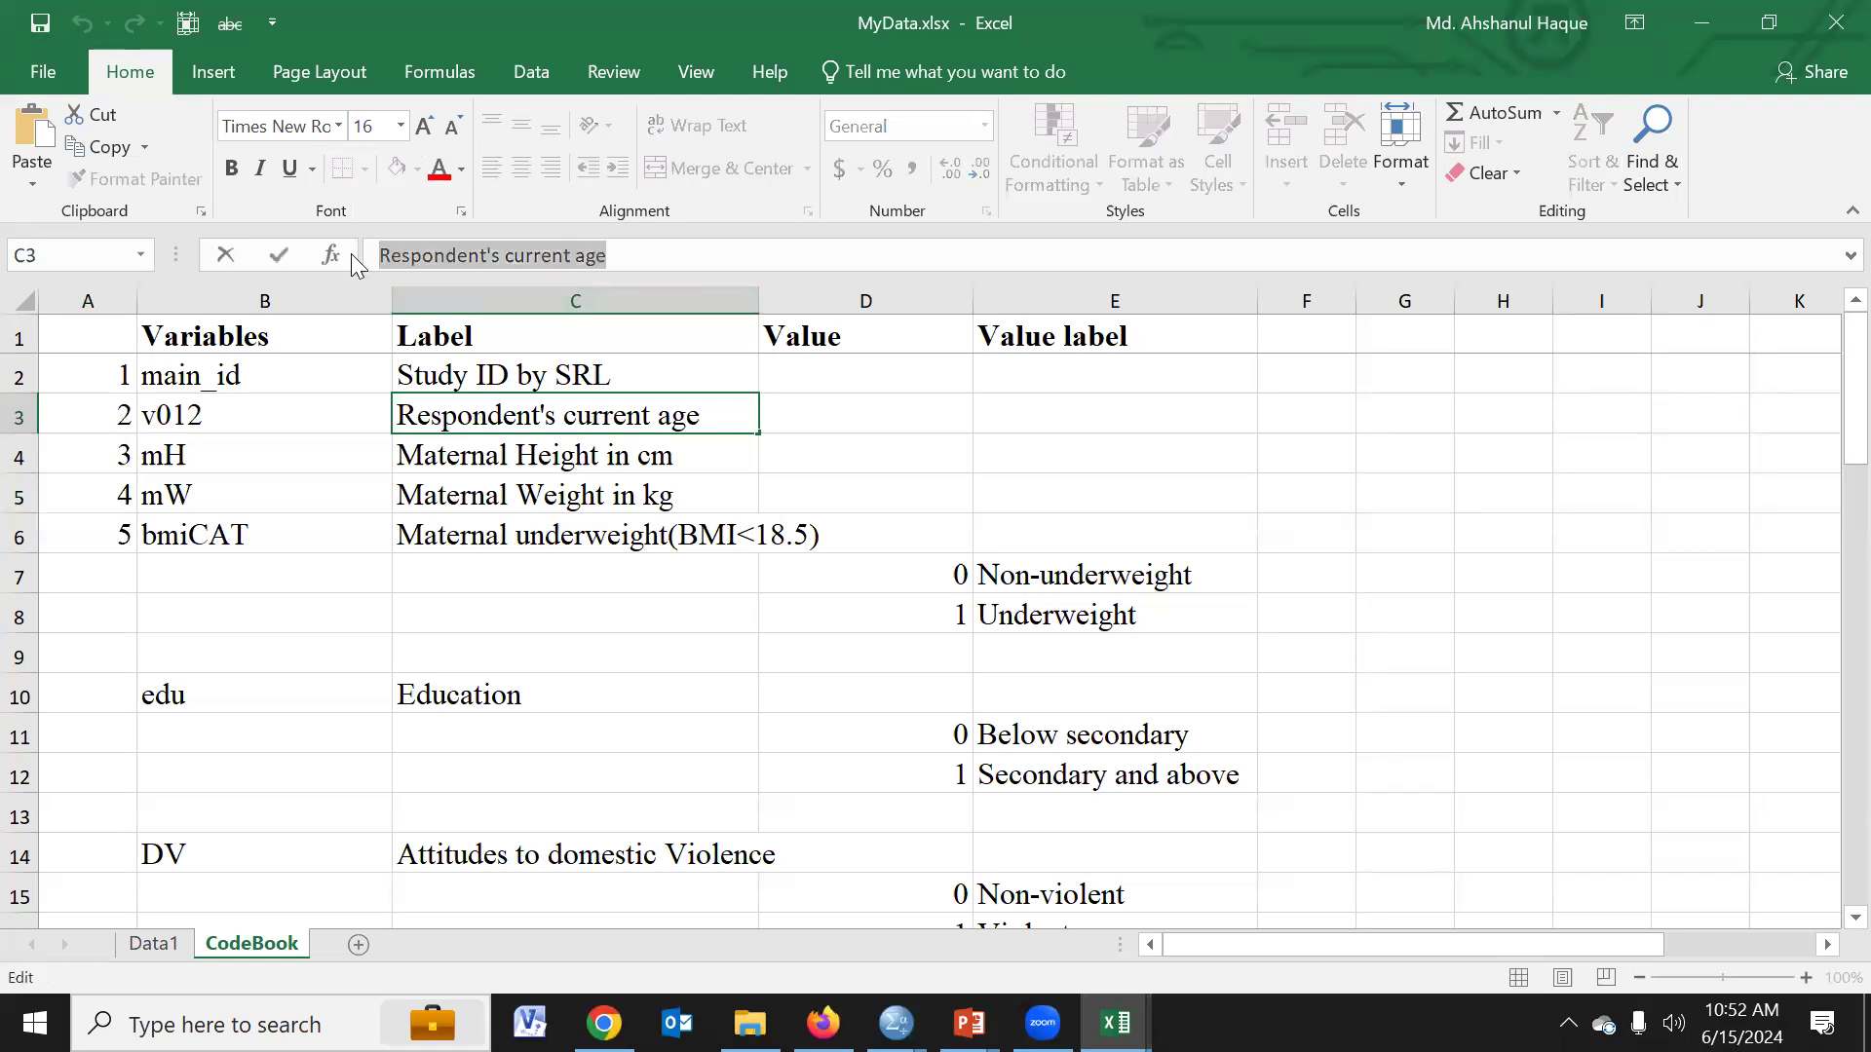
pyautogui.hotkey('alt', 'Tab')
pyautogui.doubleClick(942, 257)
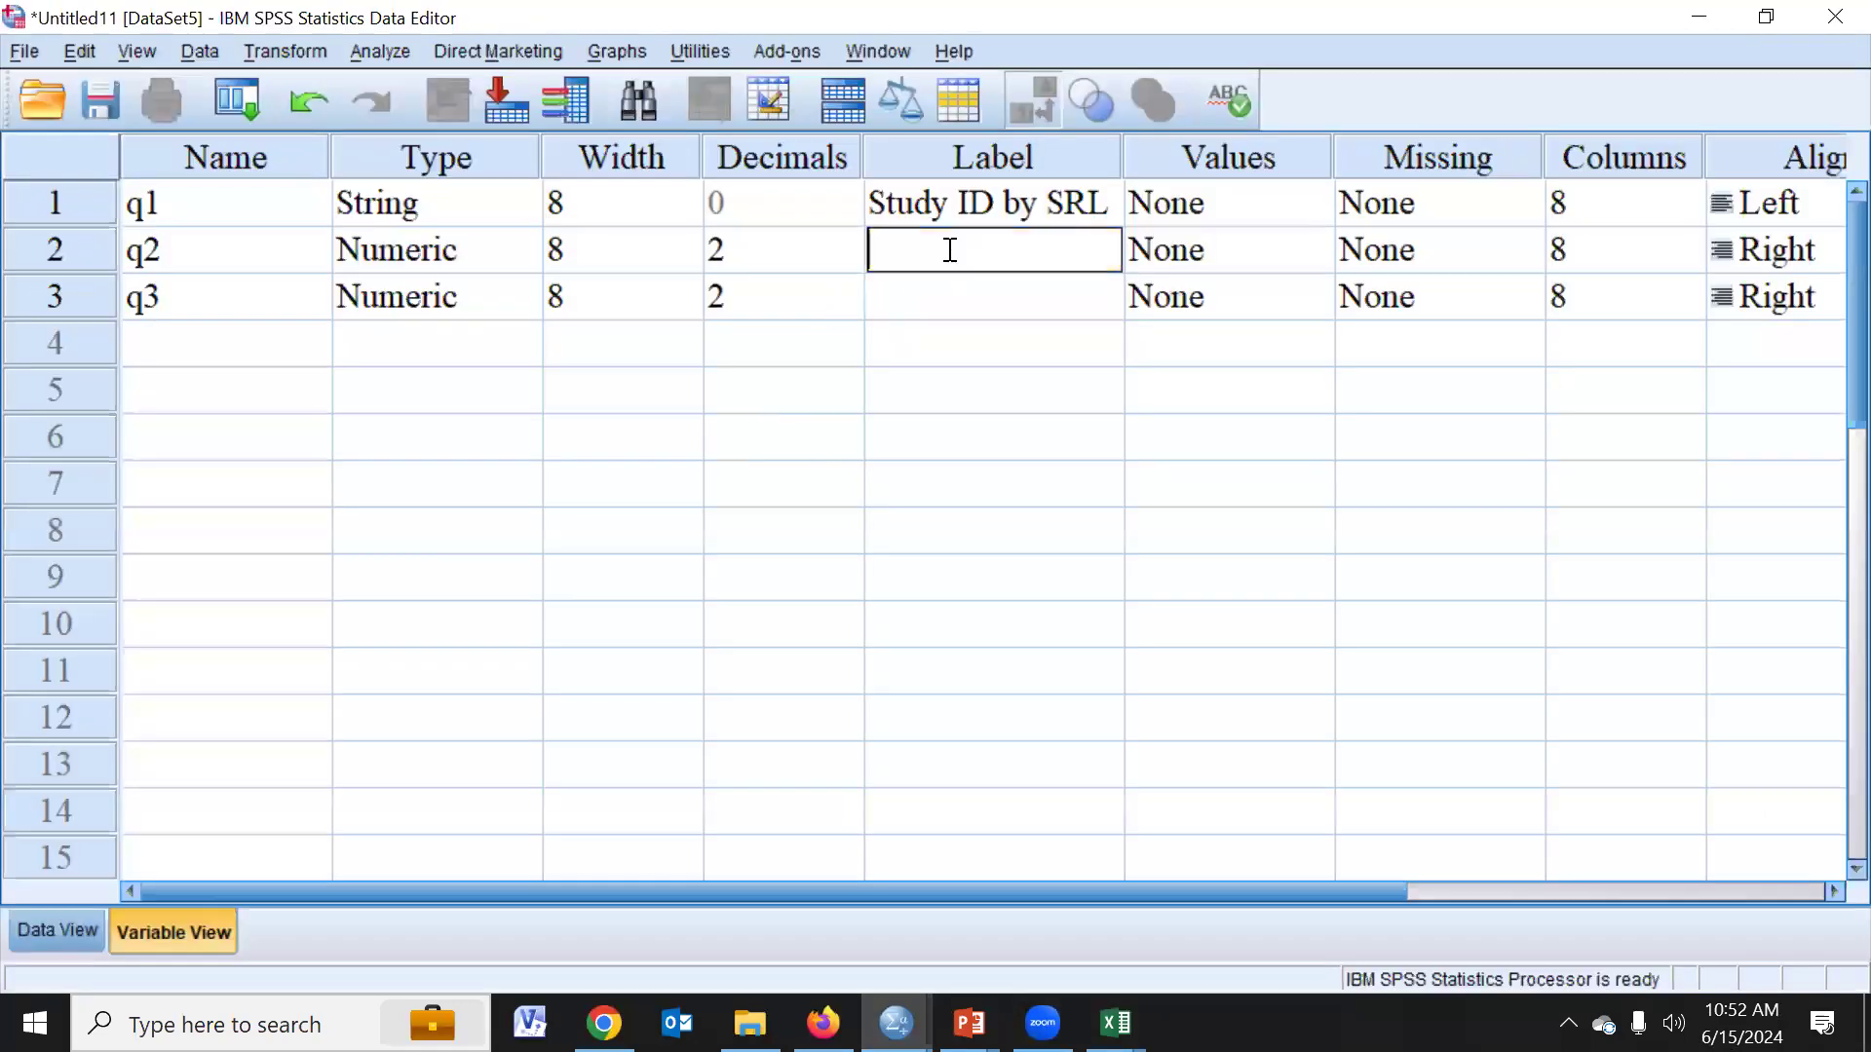
pyautogui.hotkey('ctrl', 'v')
pyautogui.click(936, 314)
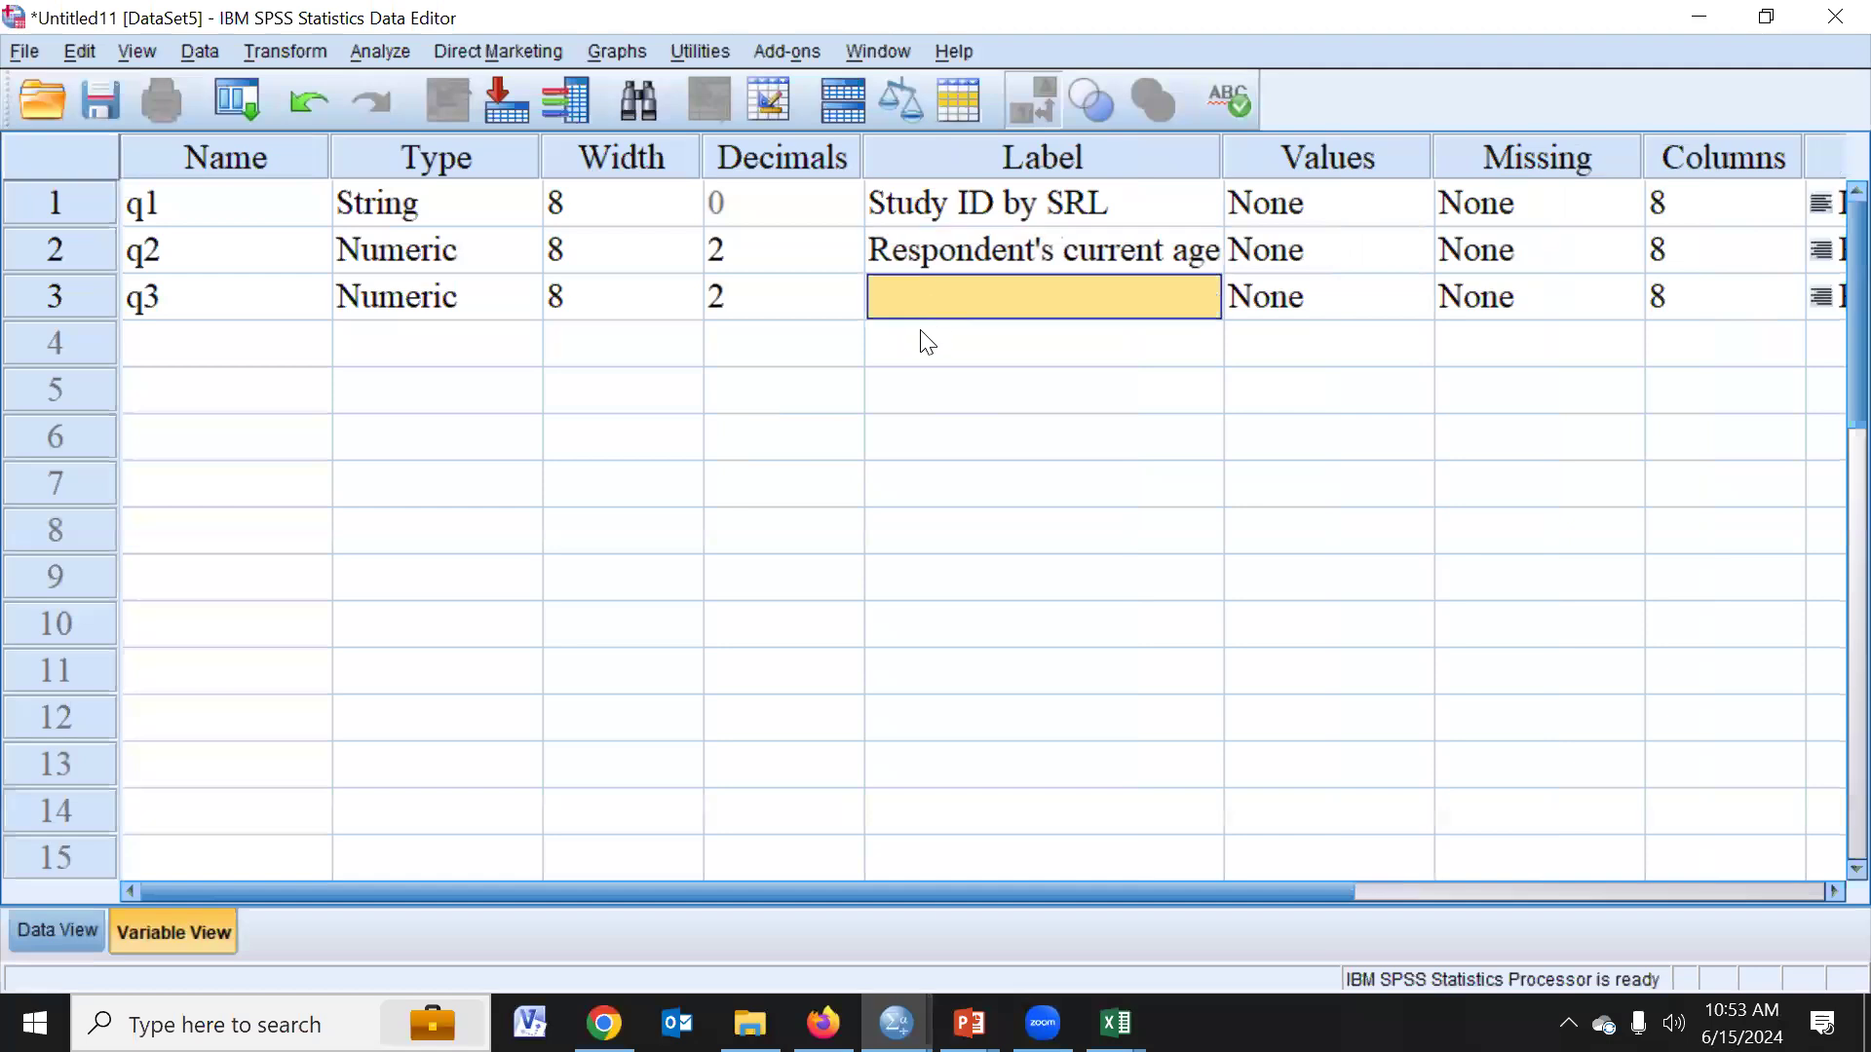
# - Copy the mH label "Maternal Height in cm" from the Excel codebook and paste it as q3's label in SPSS
pyautogui.hotkey('alt', 'Tab')
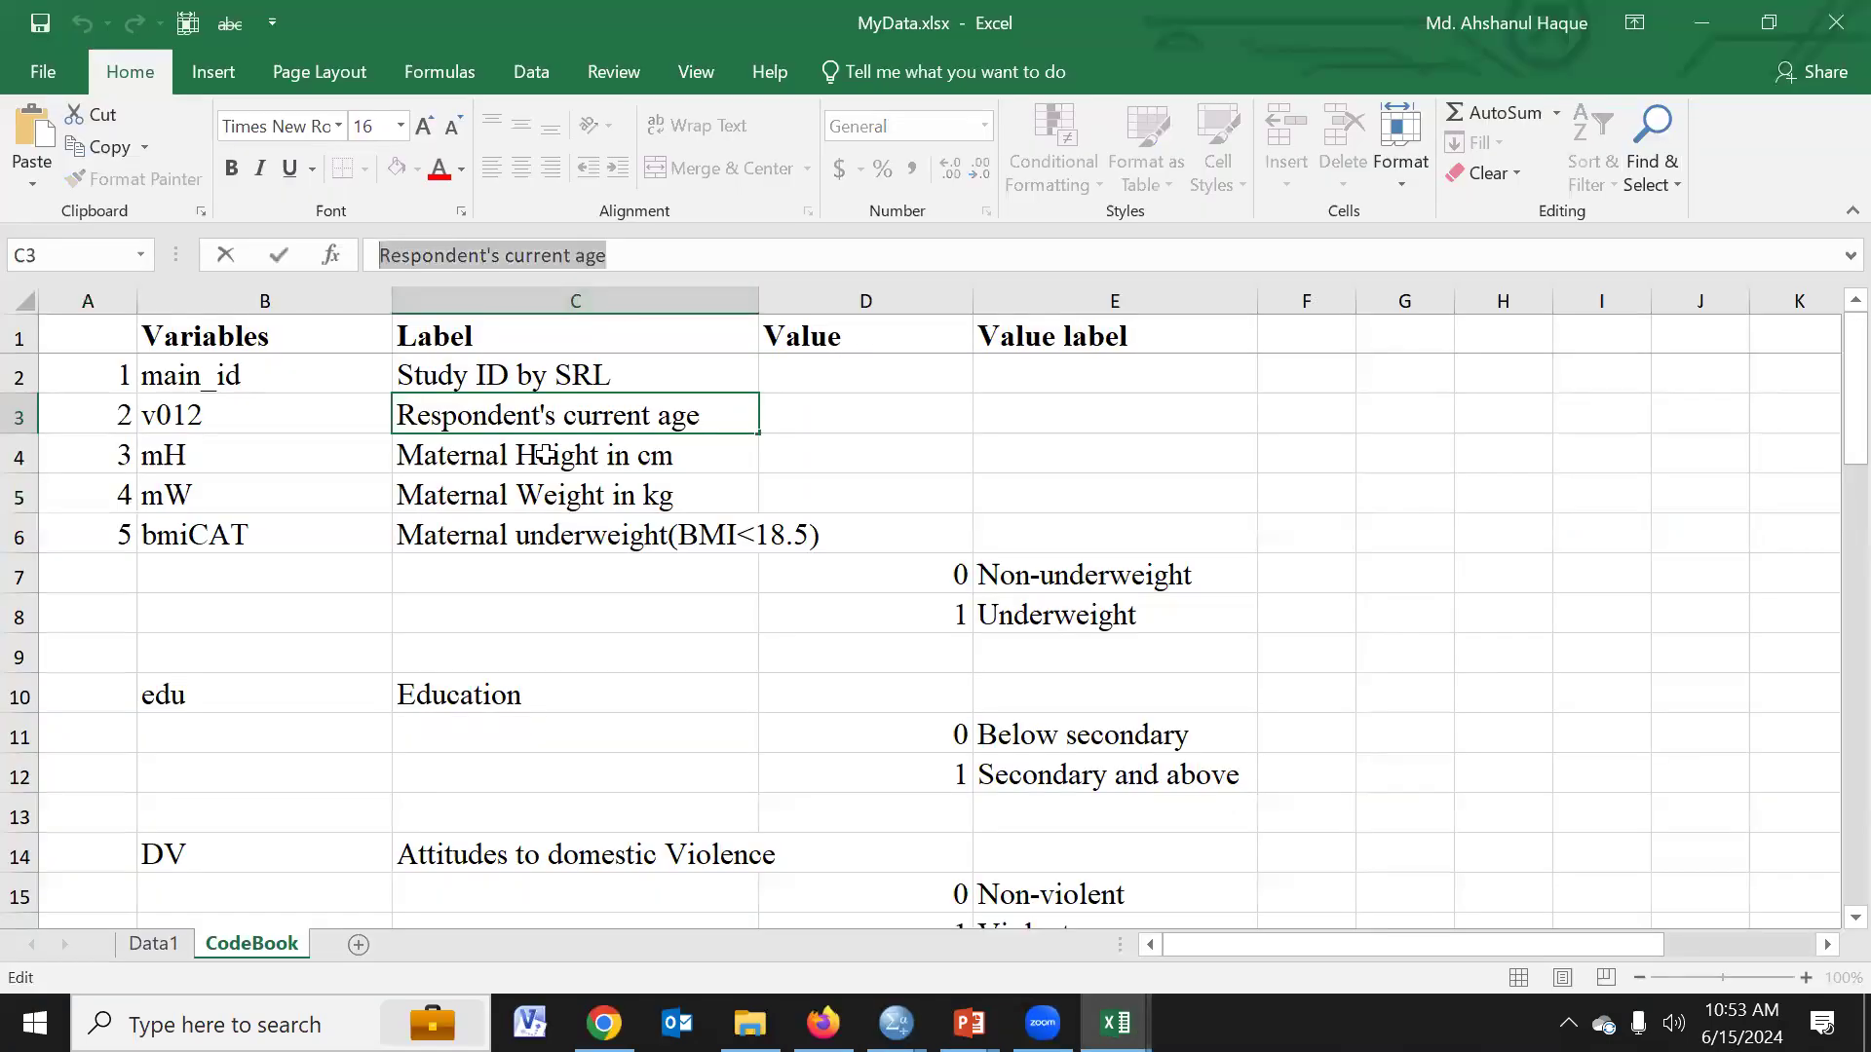
pyautogui.click(544, 453)
pyautogui.moveTo(610, 257); pyautogui.dragTo(380, 252)
pyautogui.hotkey('ctrl', 'c')
pyautogui.hotkey('alt', 'Tab')
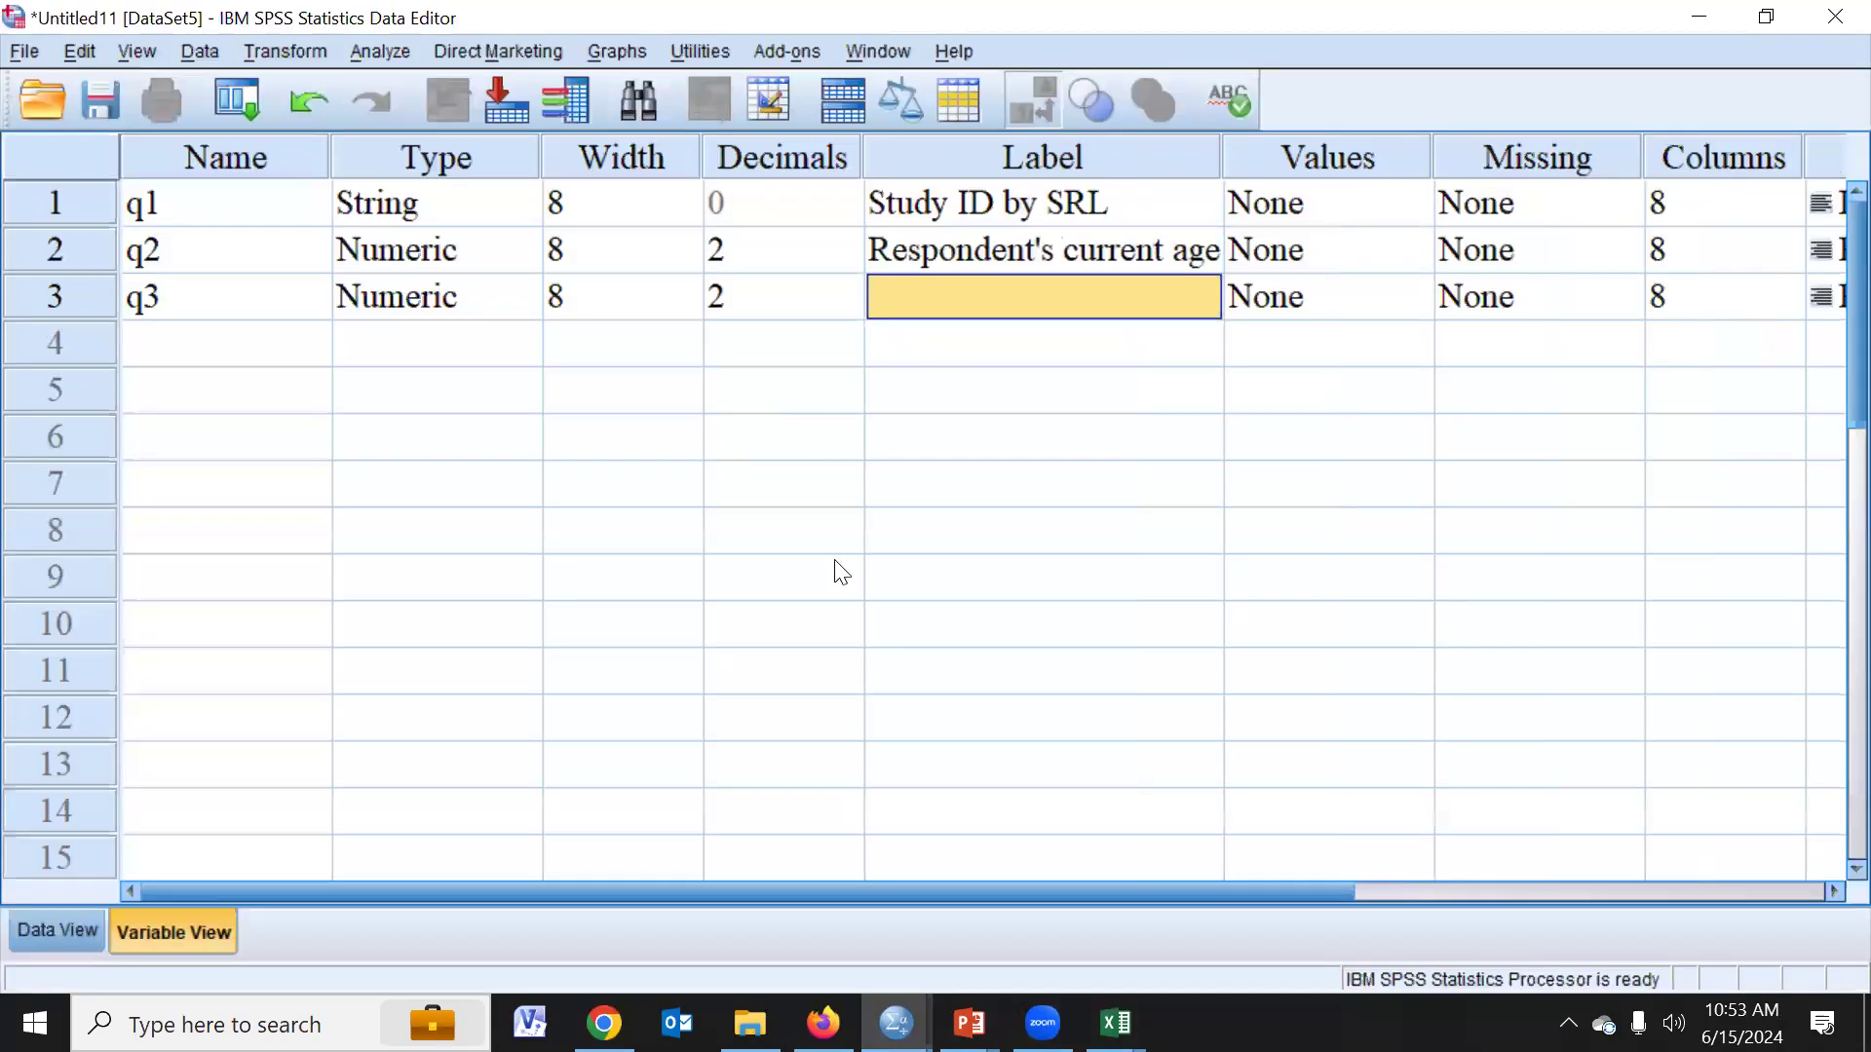
pyautogui.doubleClick(943, 298)
pyautogui.hotkey('ctrl', 'v')
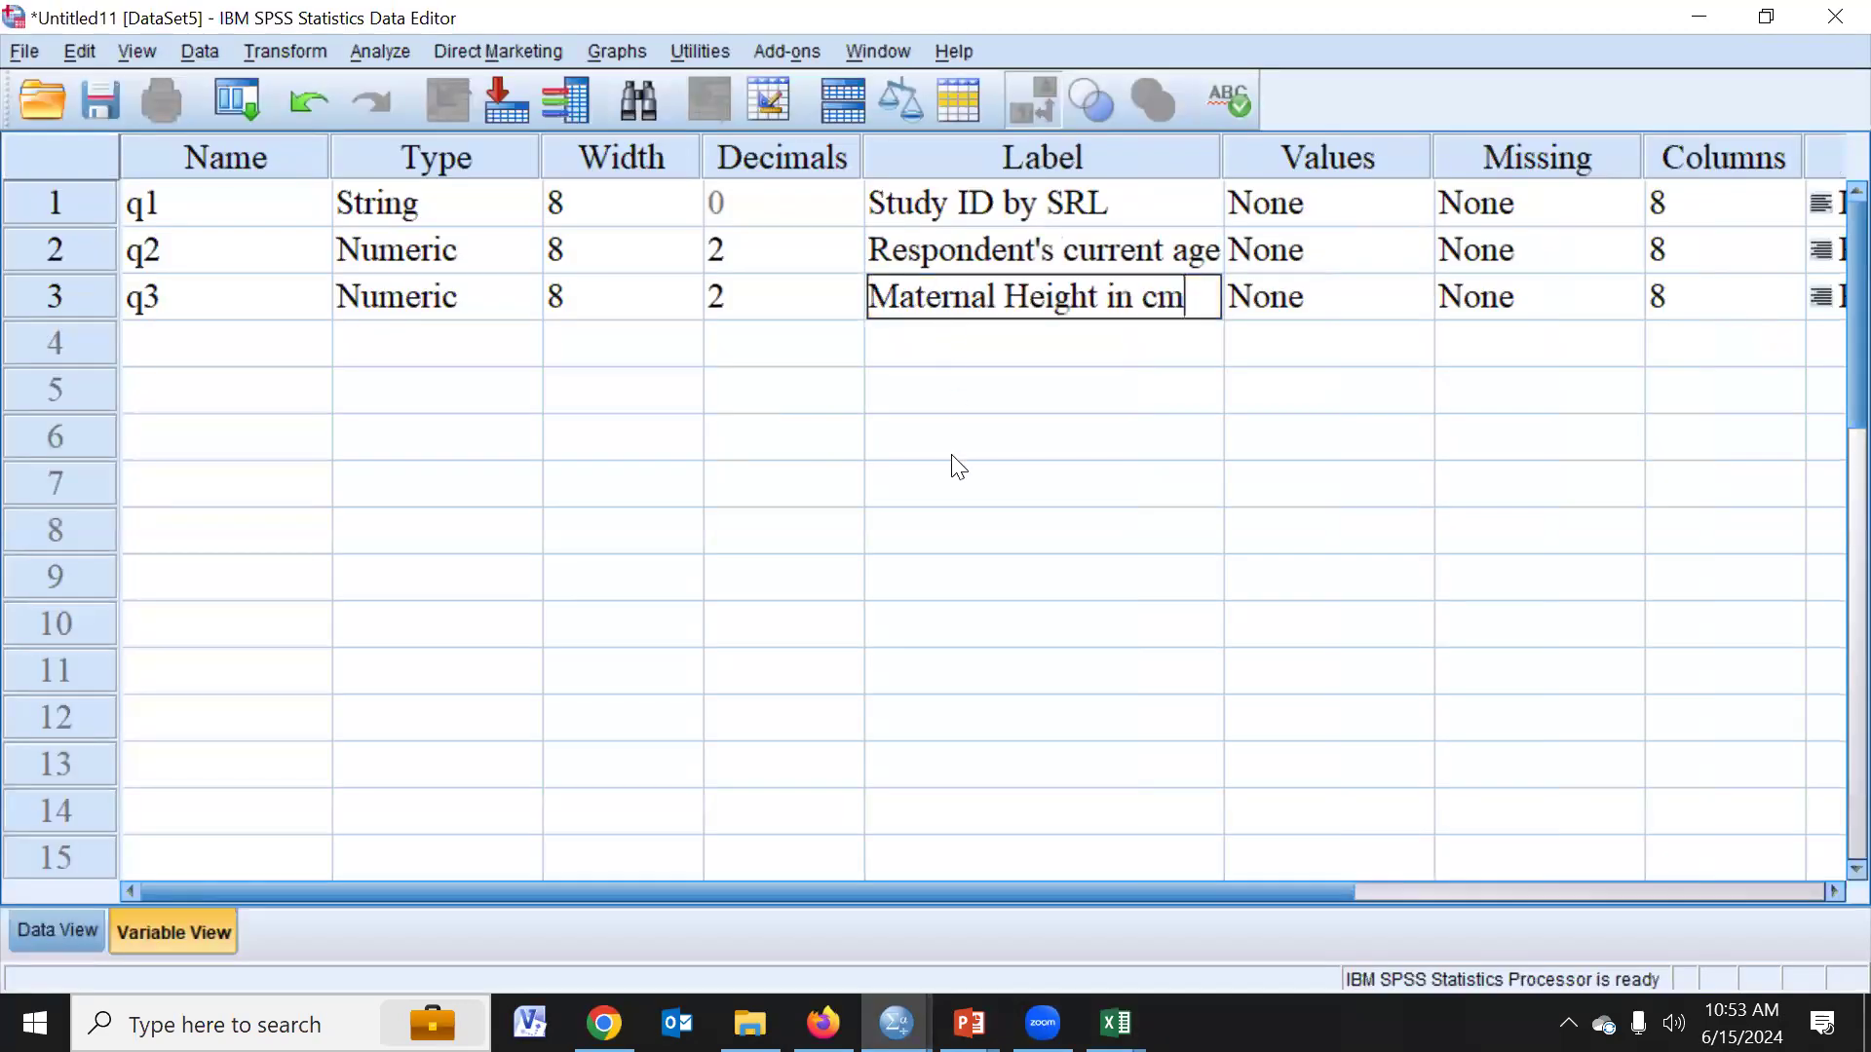
pyautogui.click(873, 494)
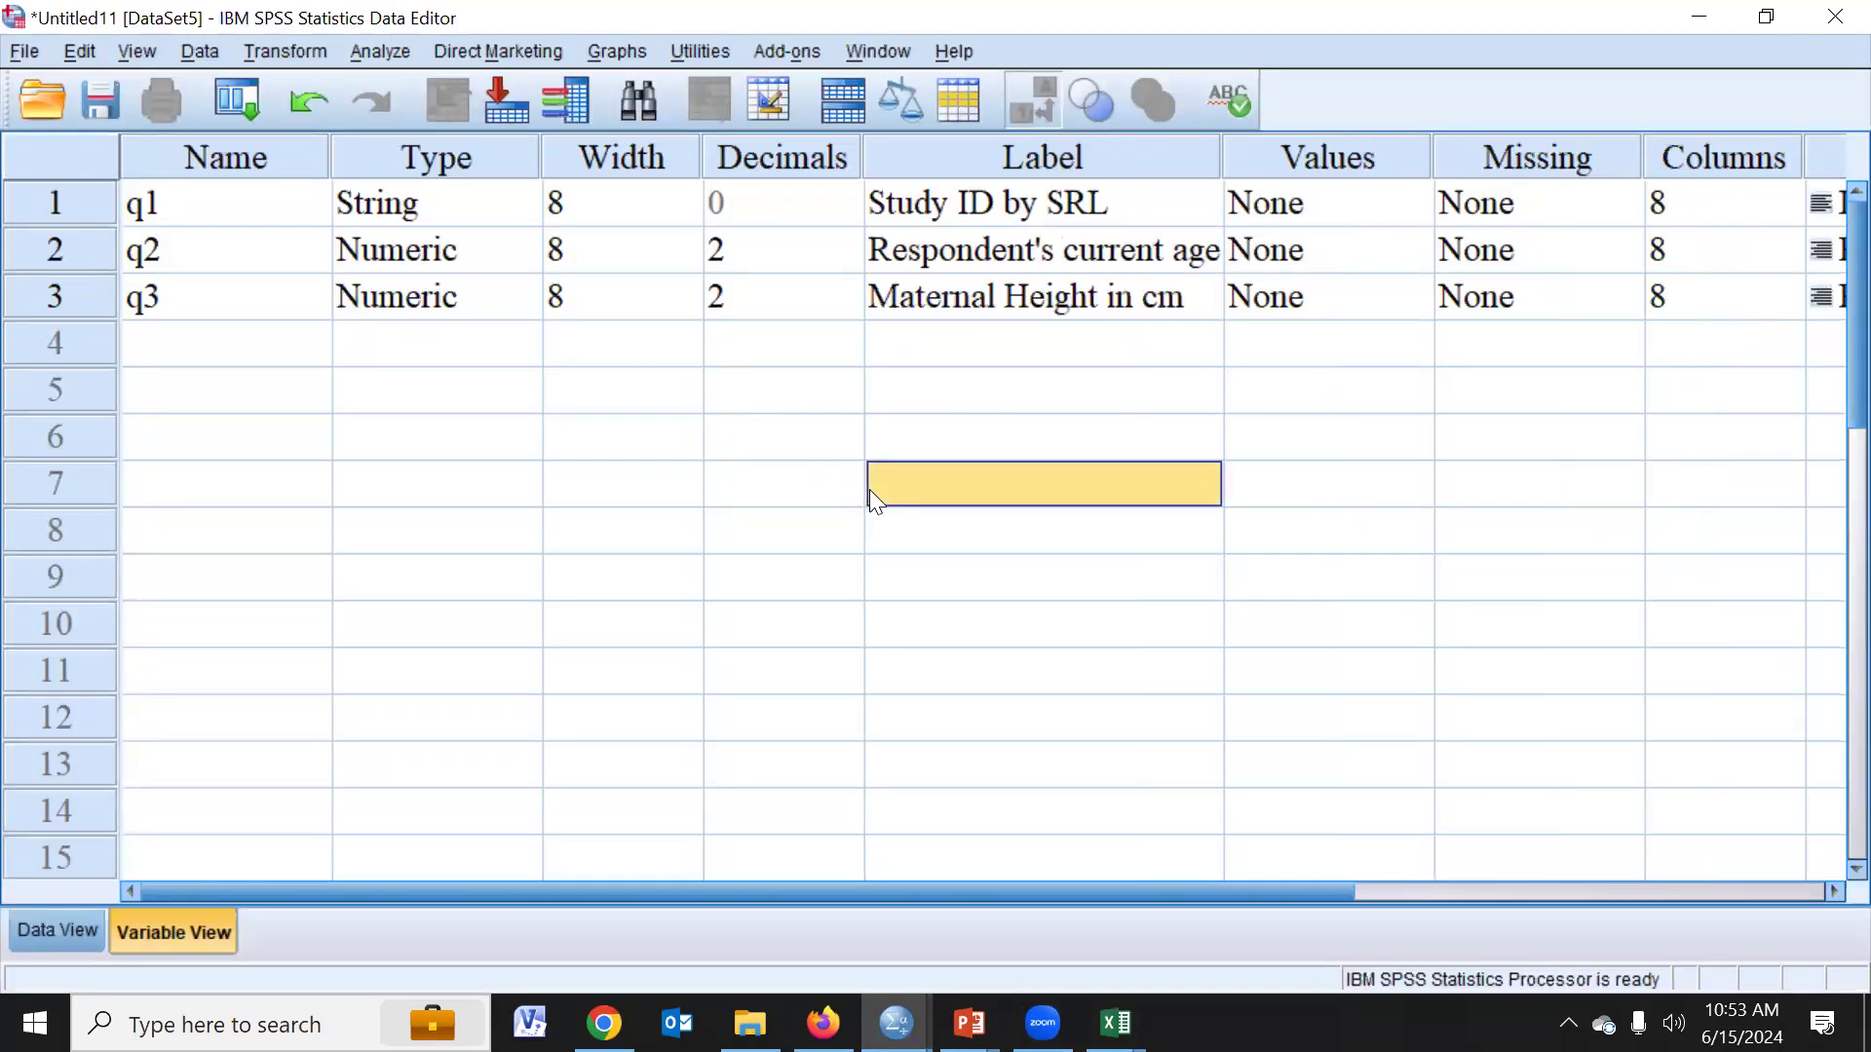
# - Add a fourth variable named q4 and set its type to Date with the dd-mmm-yy format
pyautogui.click(222, 352)
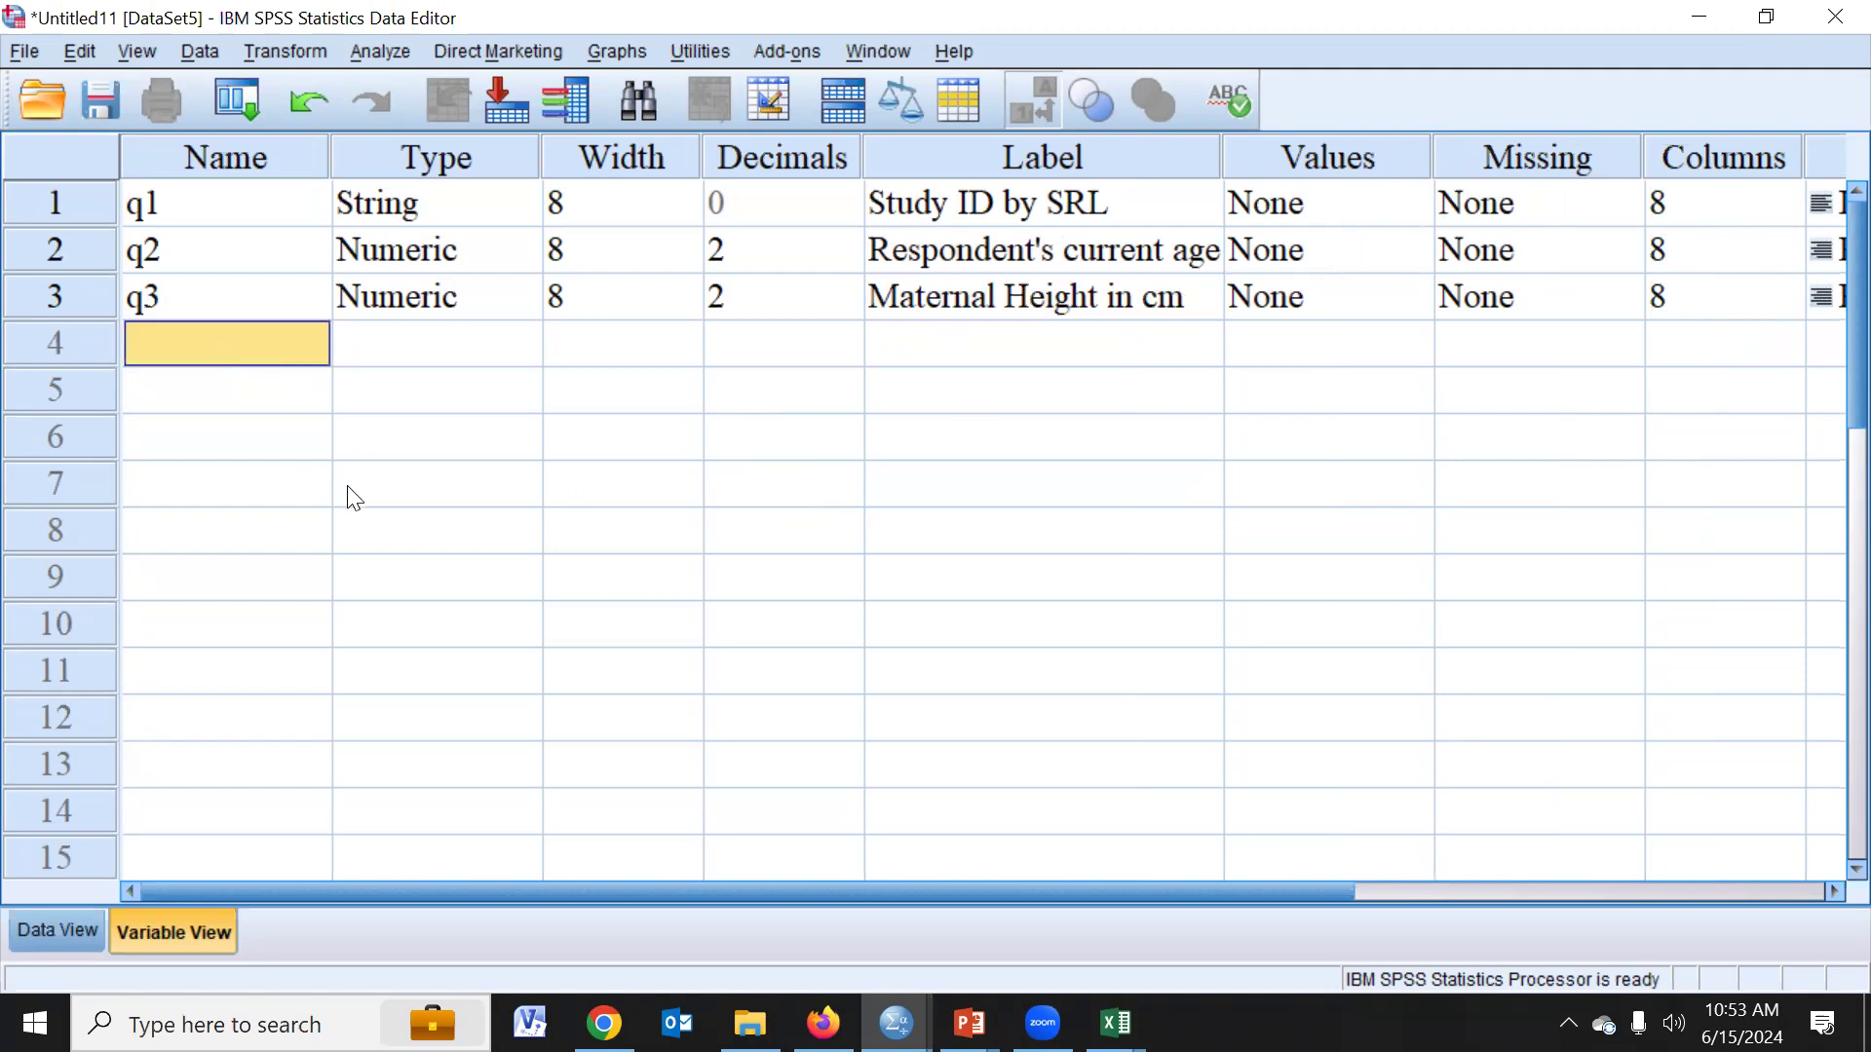
pyautogui.write('q4')
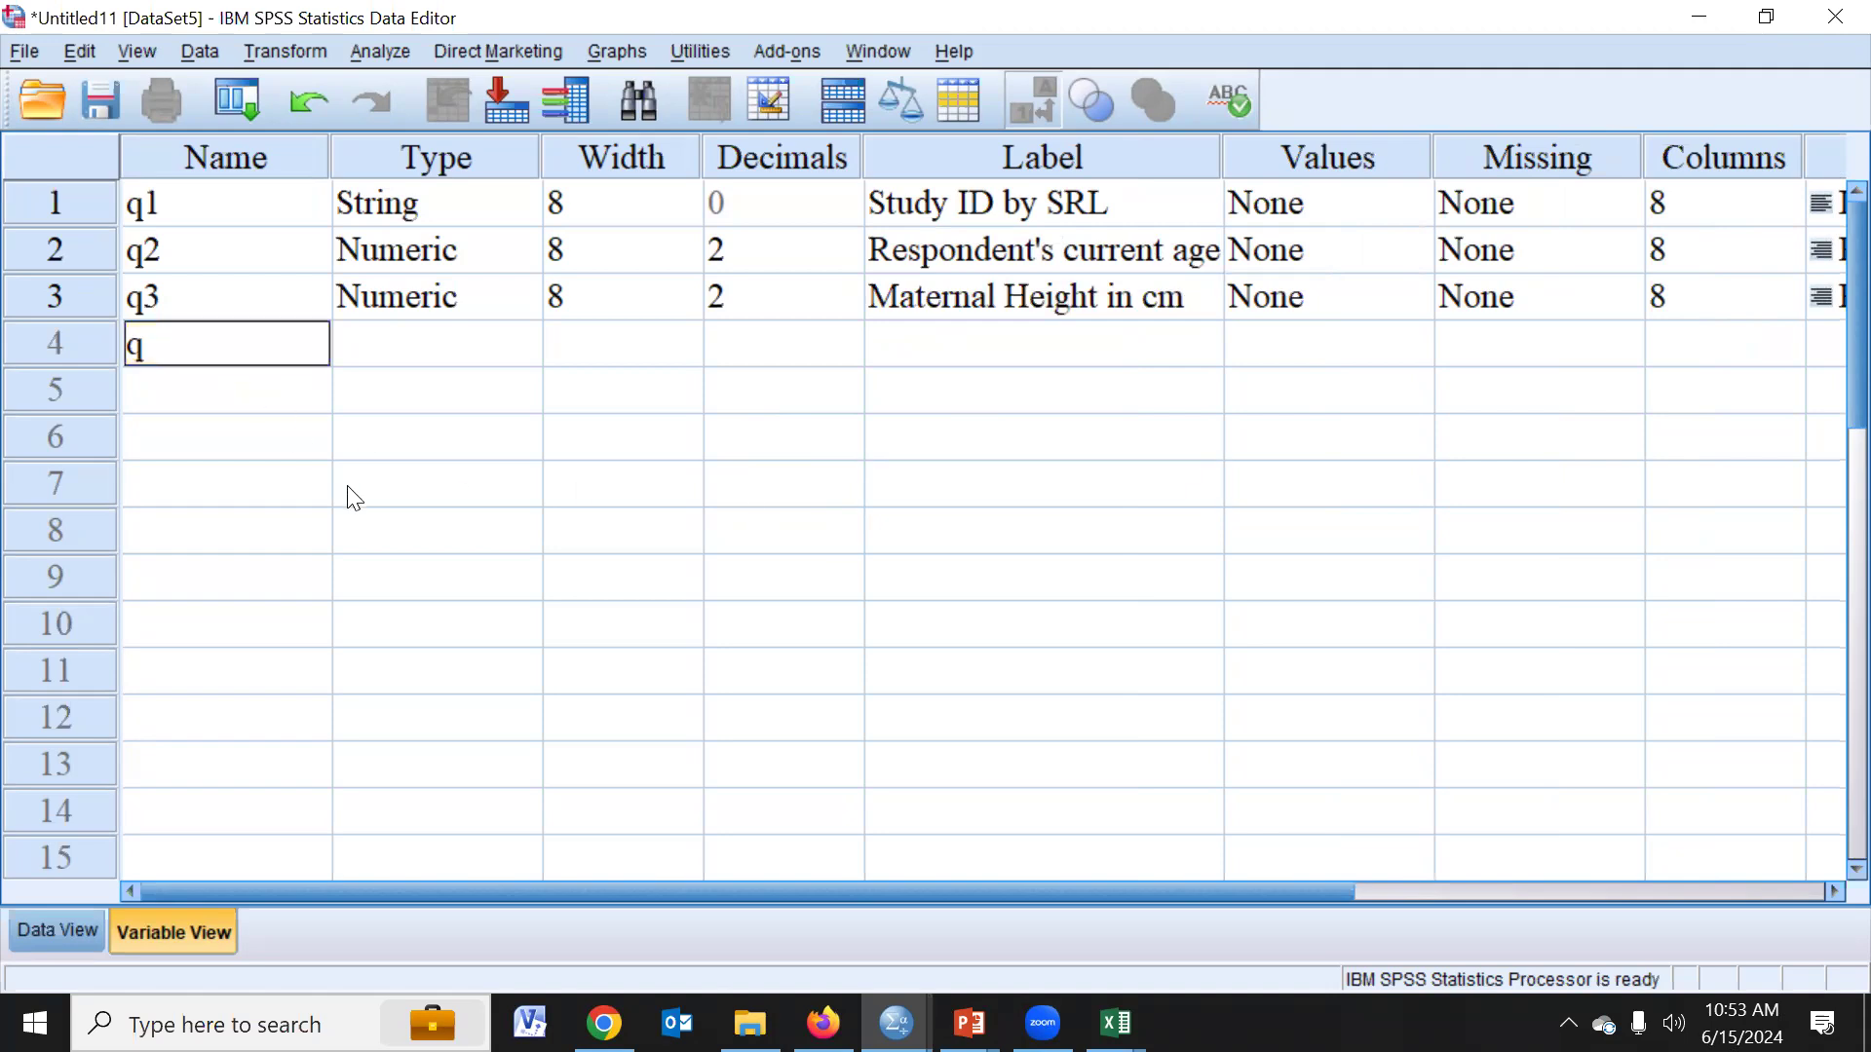
pyautogui.click(429, 360)
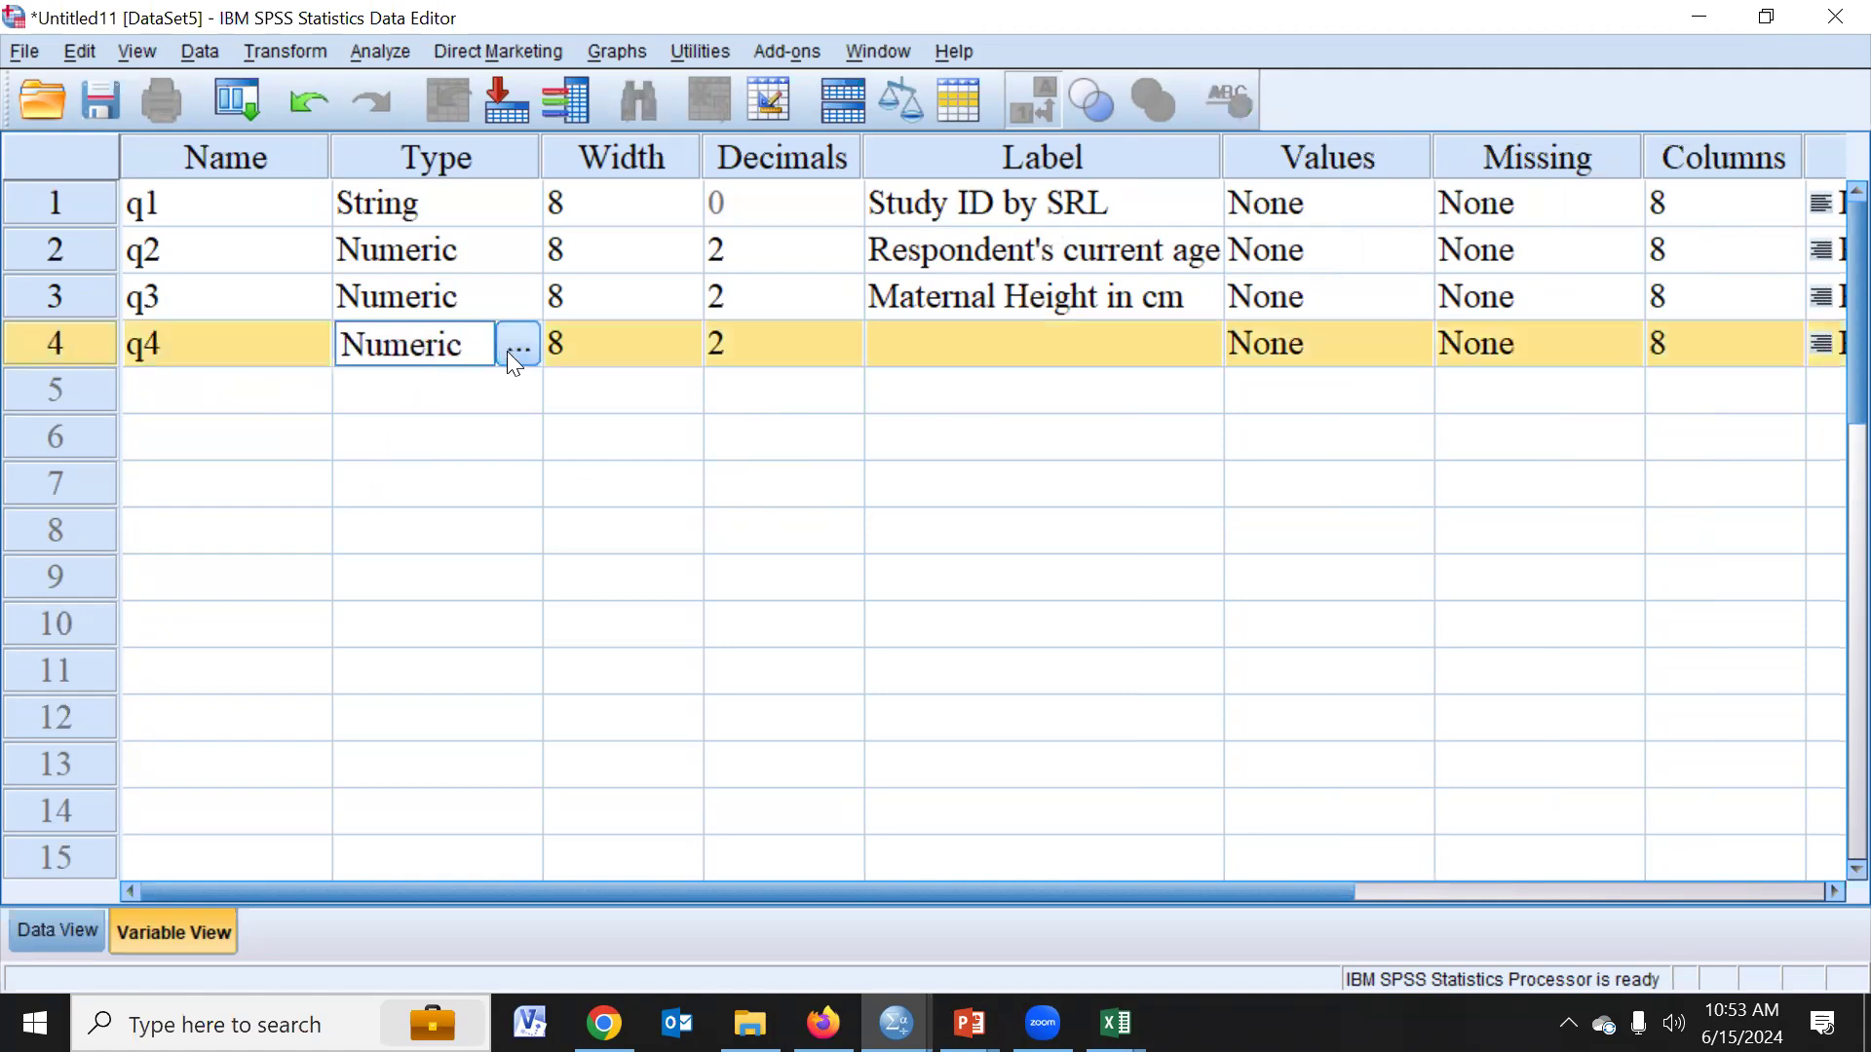
pyautogui.click(513, 348)
pyautogui.click(612, 453)
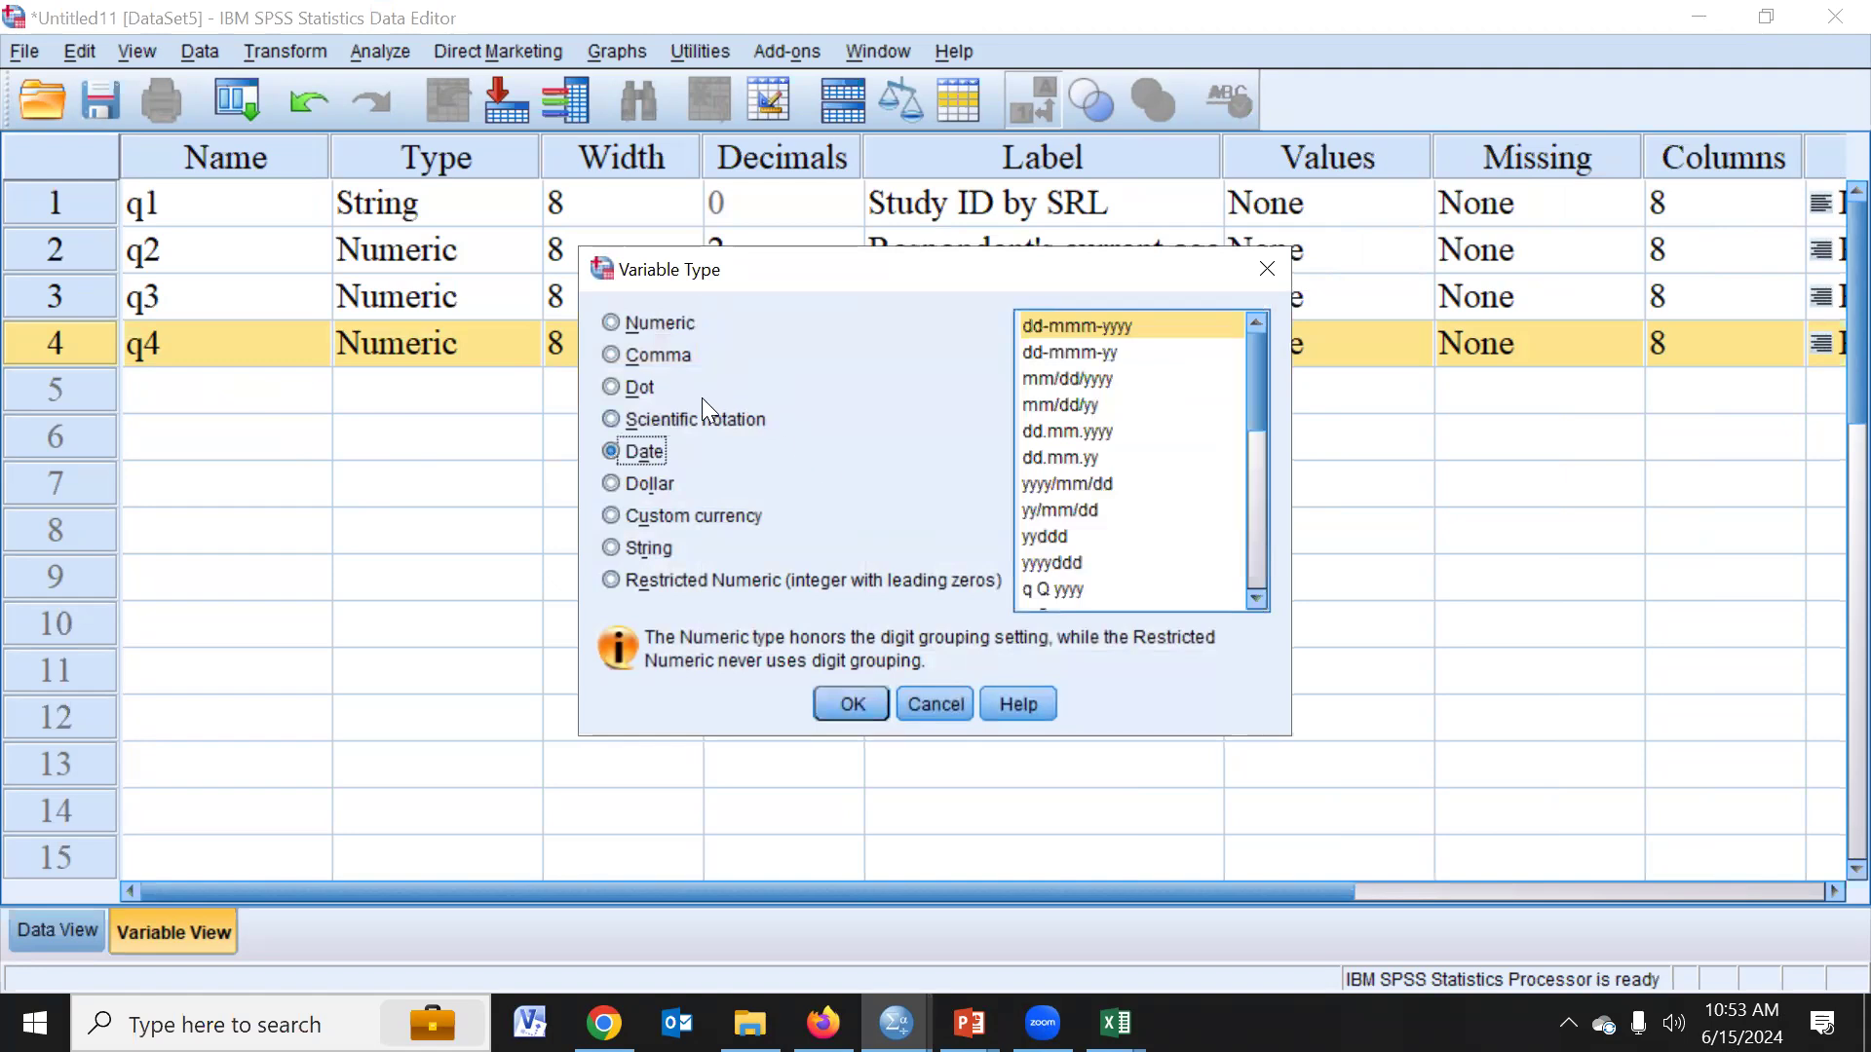
pyautogui.click(1084, 357)
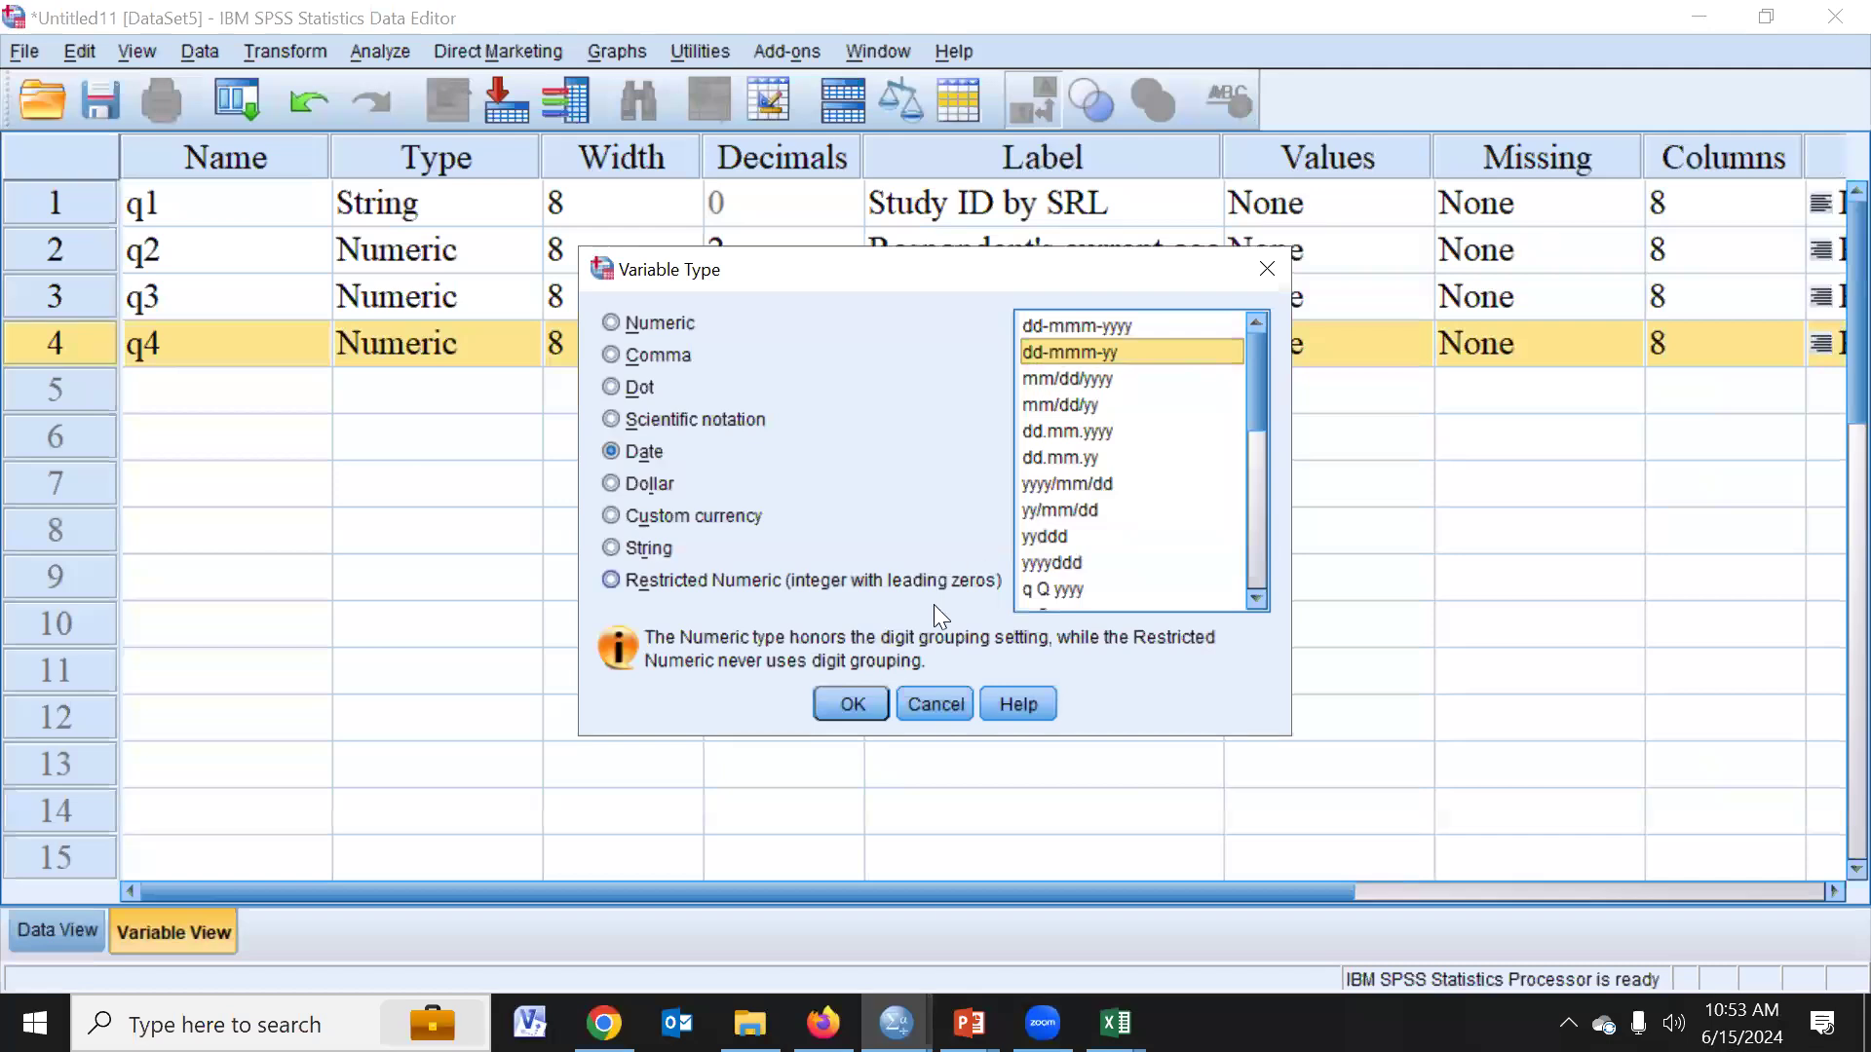
pyautogui.click(862, 706)
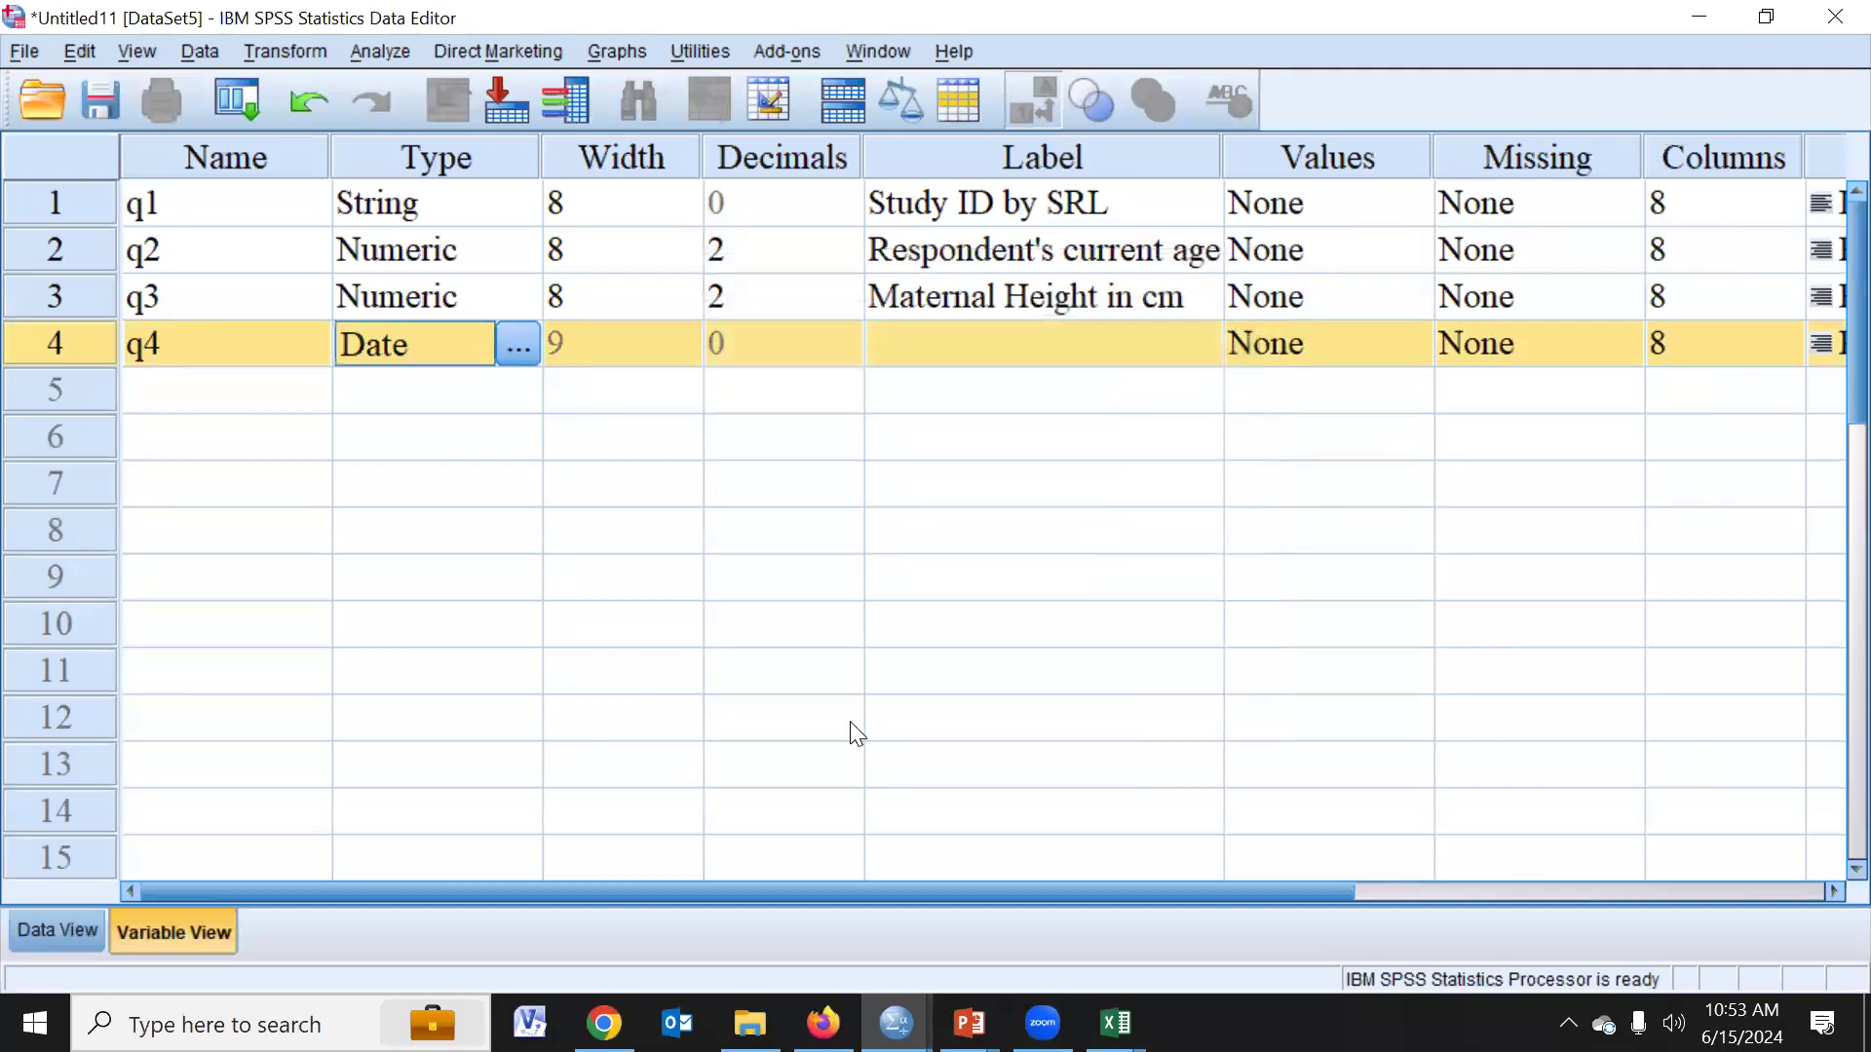
# - Enter "Suvey Date" as the label of variable q4
pyautogui.click(906, 339)
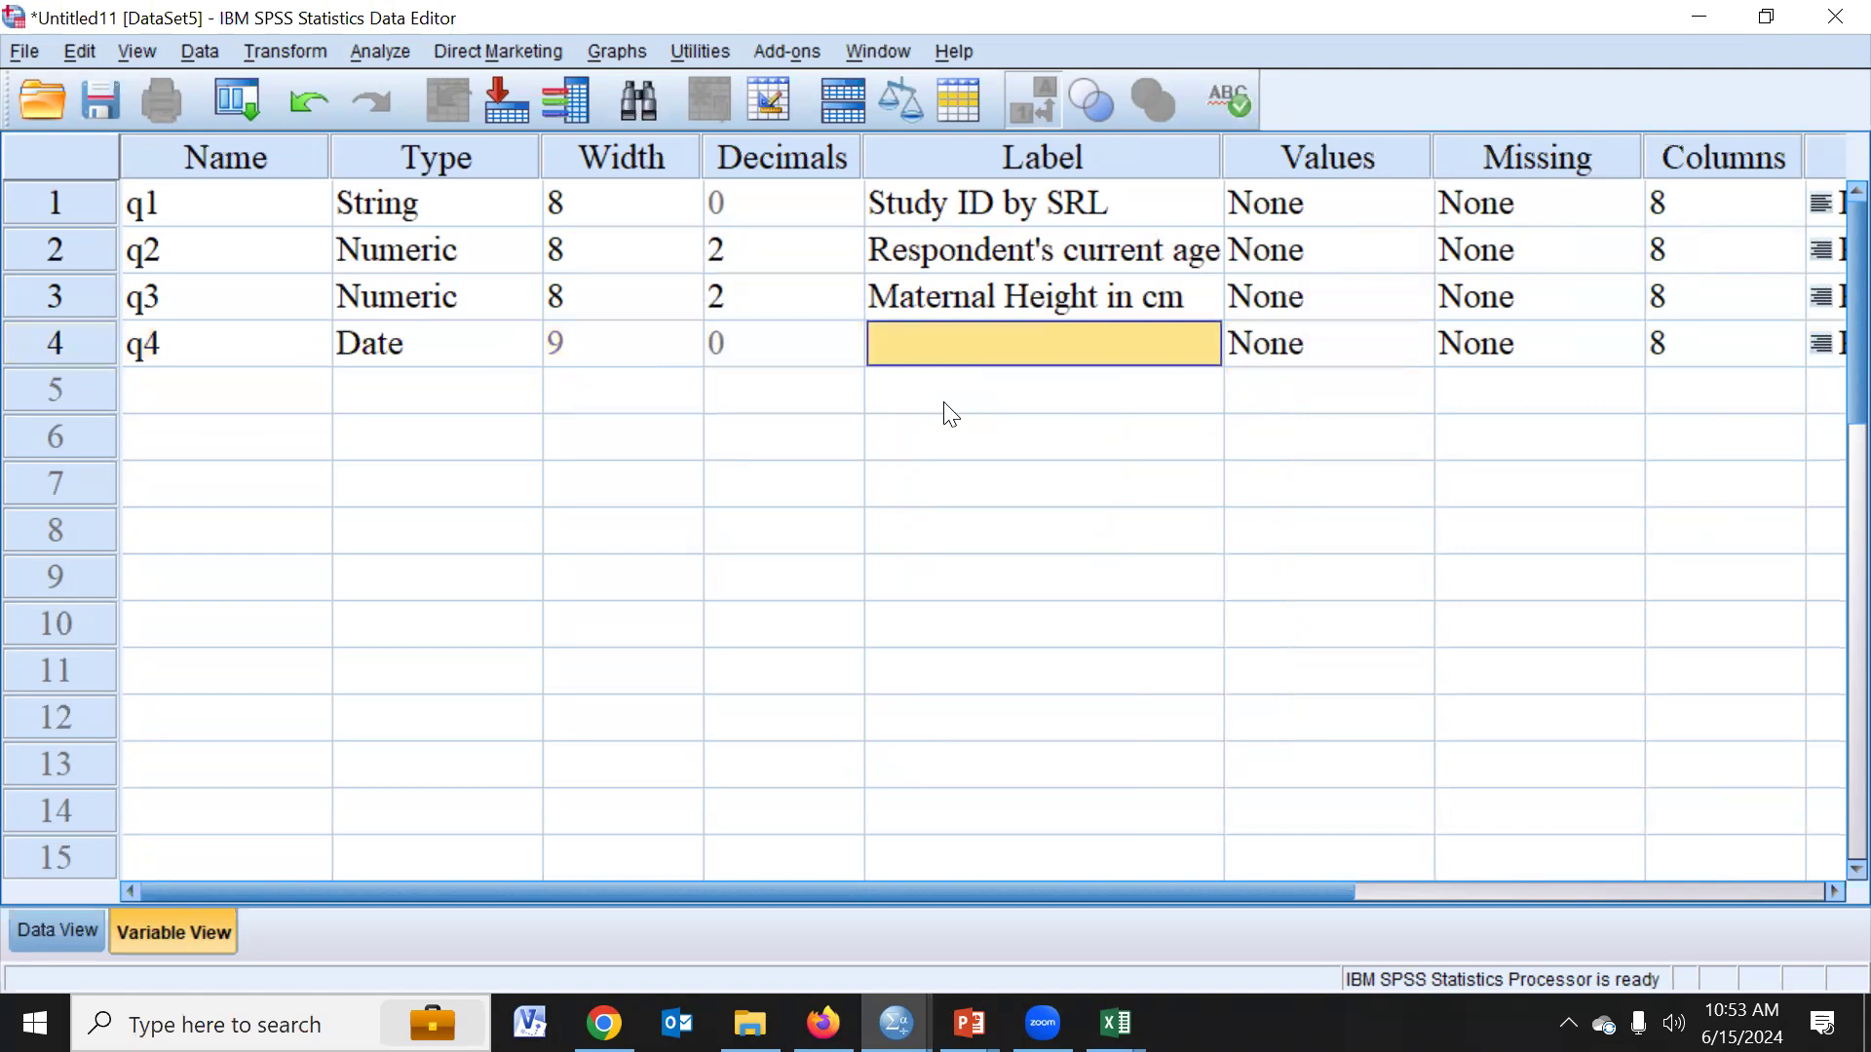
pyautogui.write('S')
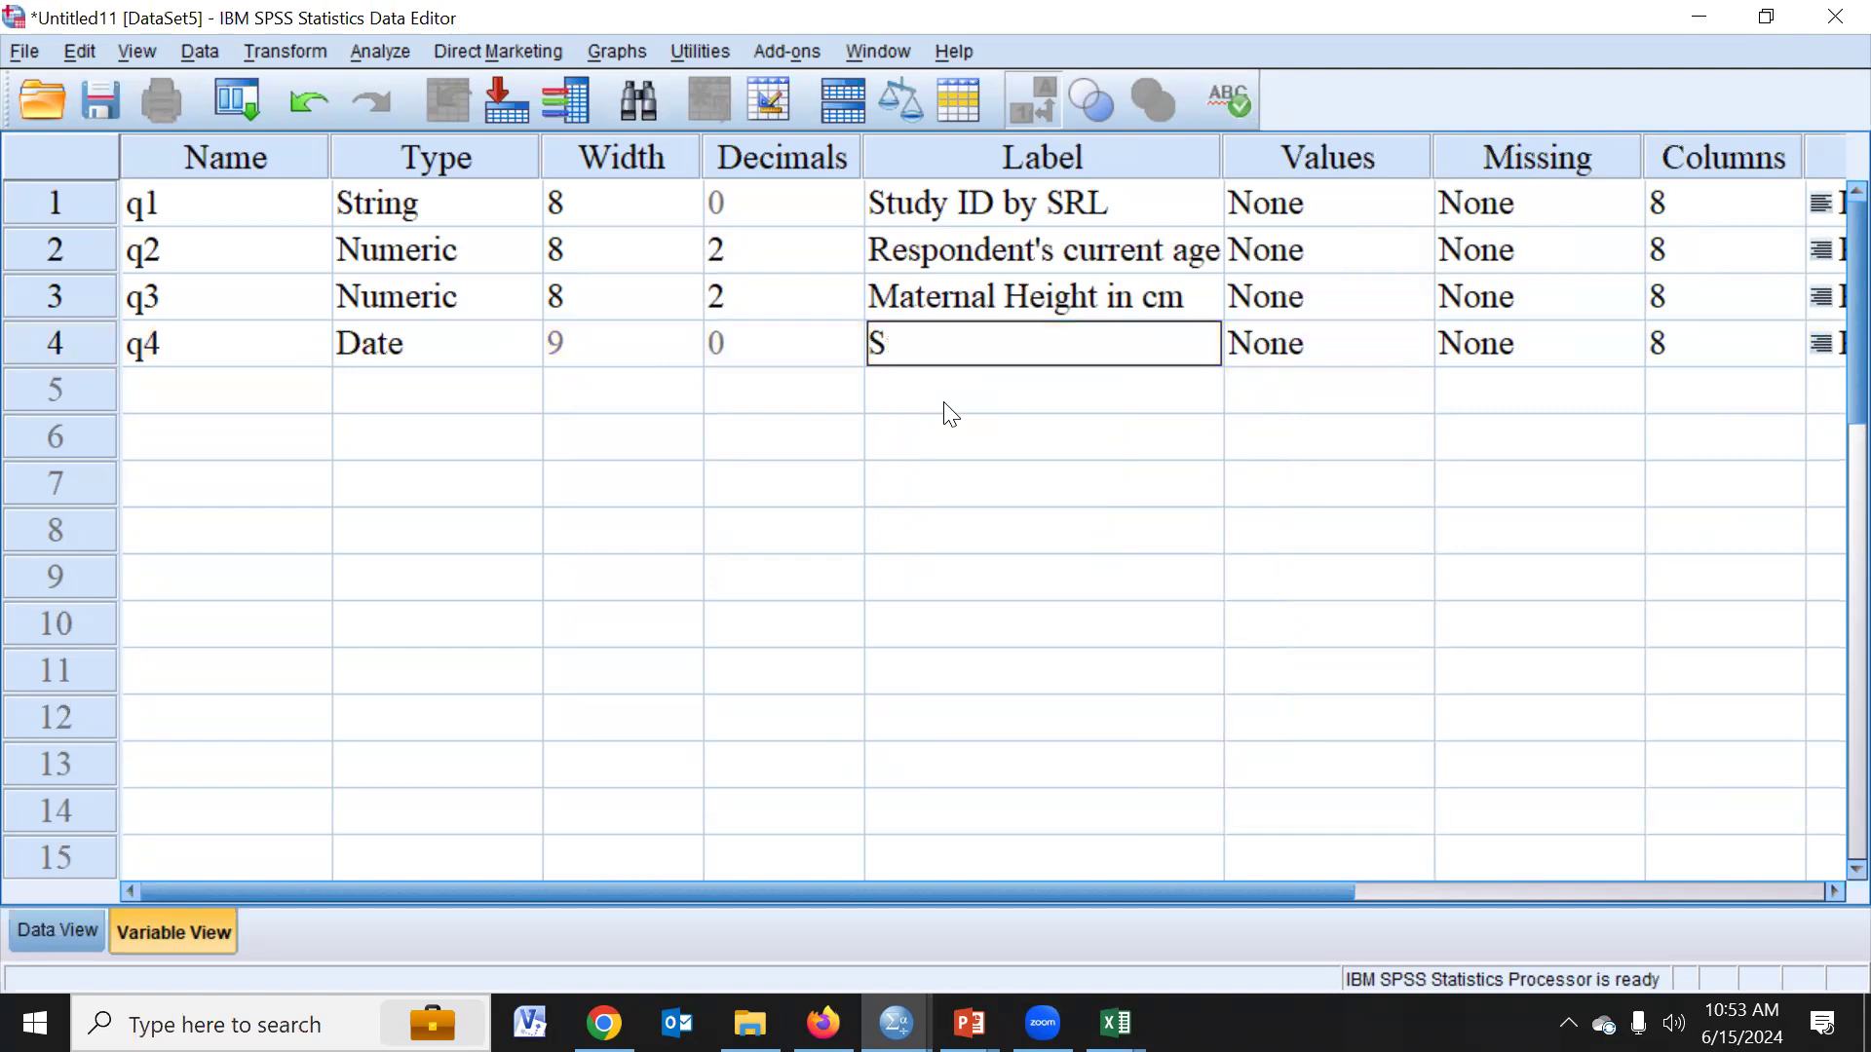
pyautogui.write('uvey Date')
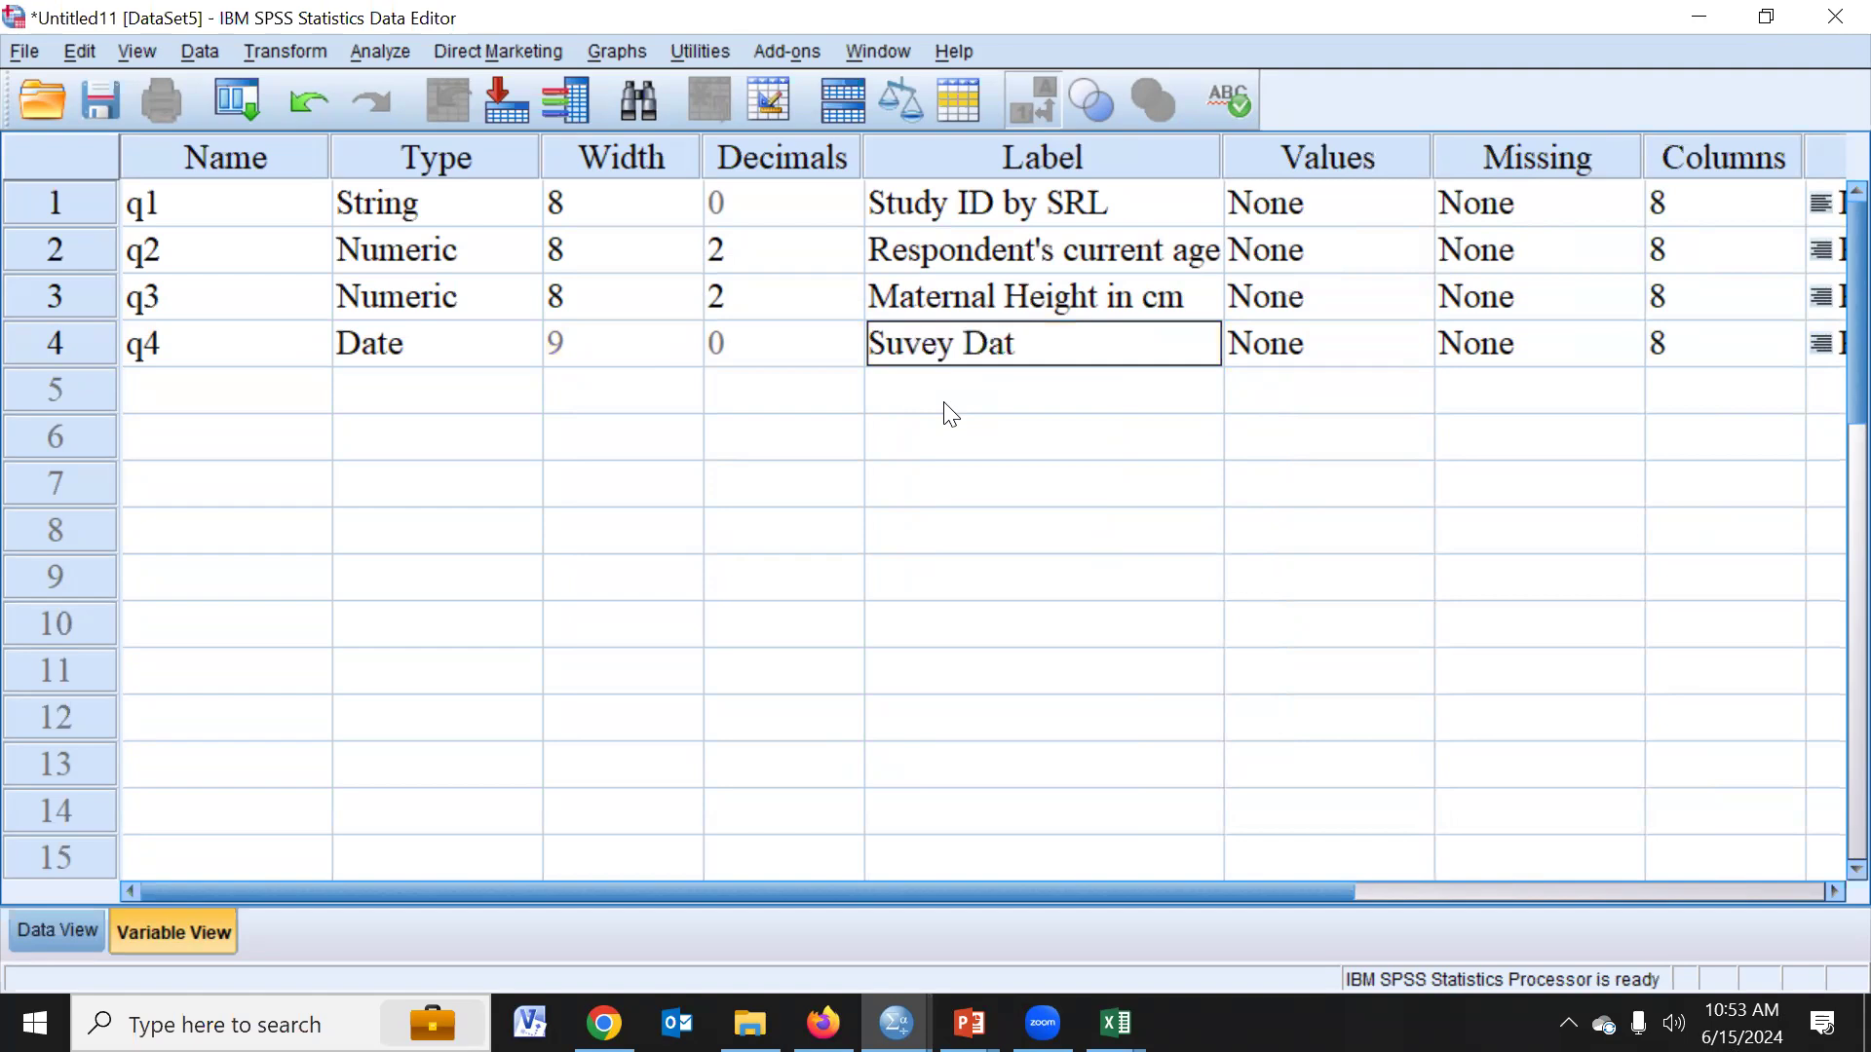
pyautogui.click(968, 467)
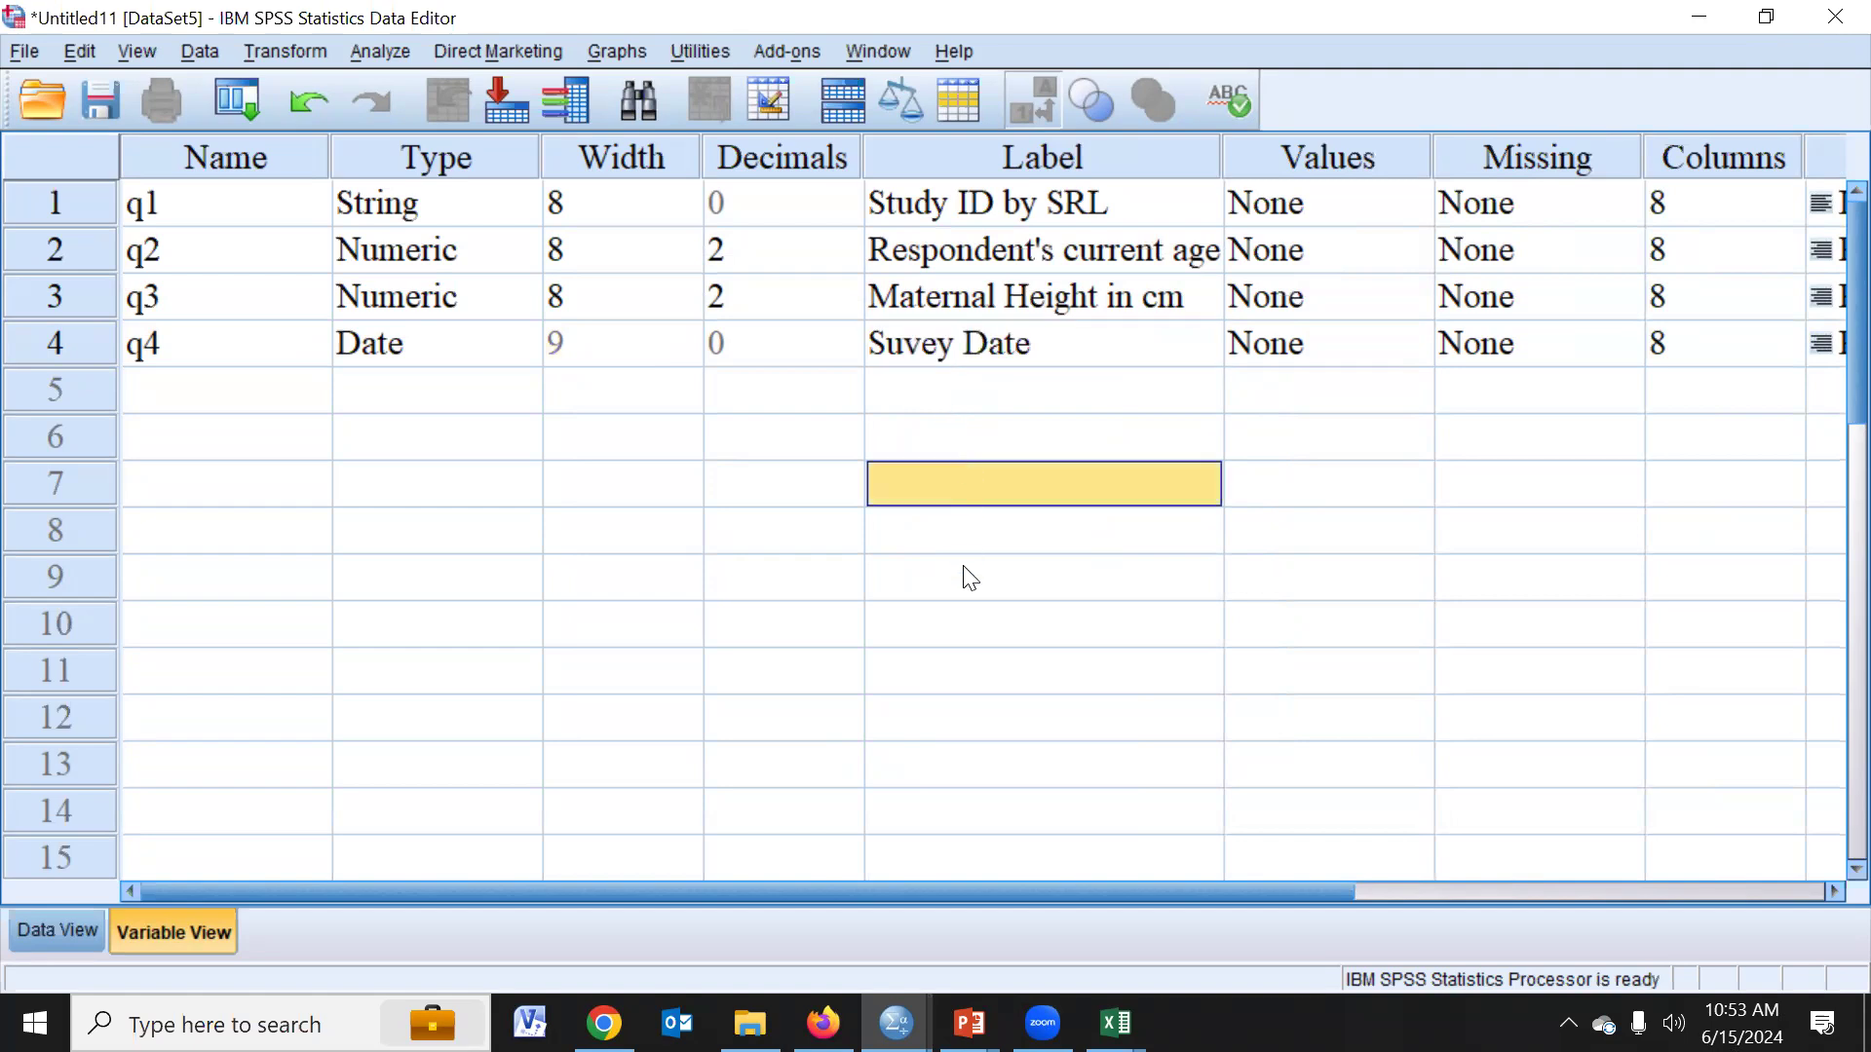
# - Rename the four variables q1 through q4 as id, ag, height and date
pyautogui.click(198, 210)
pyautogui.write('id')
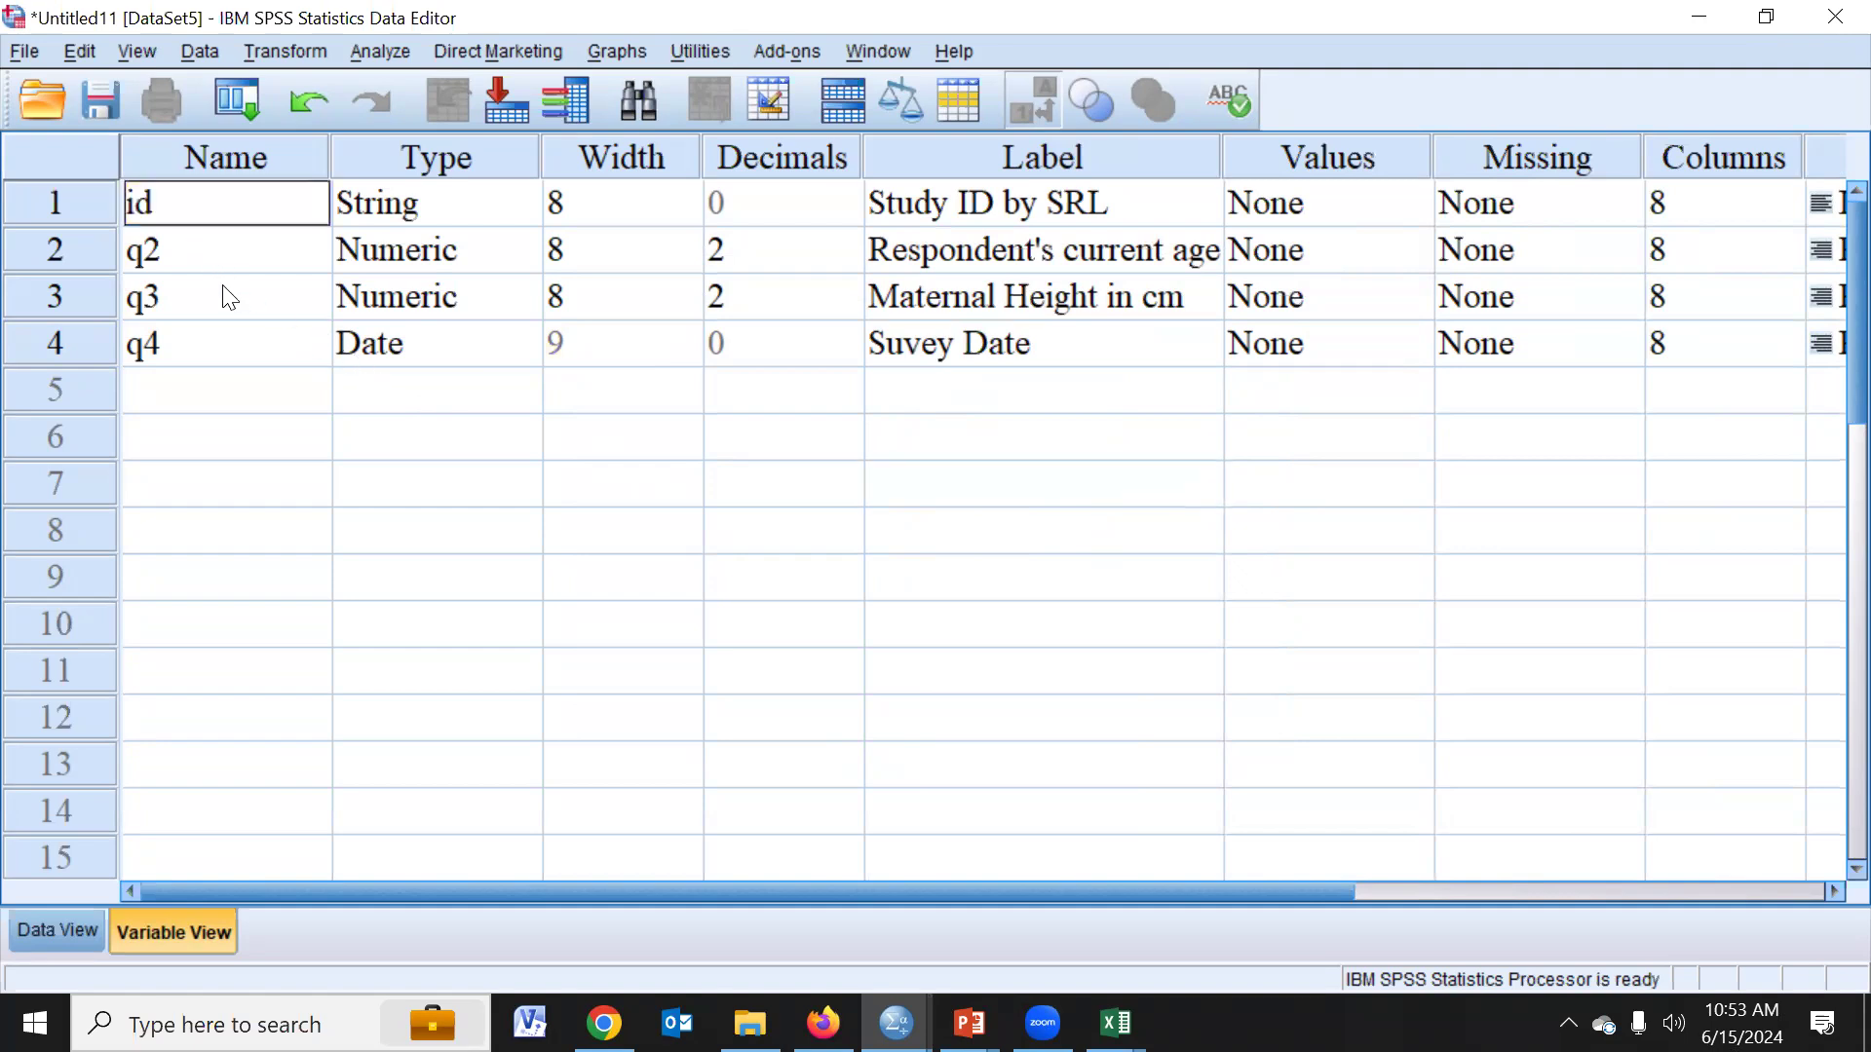
pyautogui.press('Return')
pyautogui.write('ag')
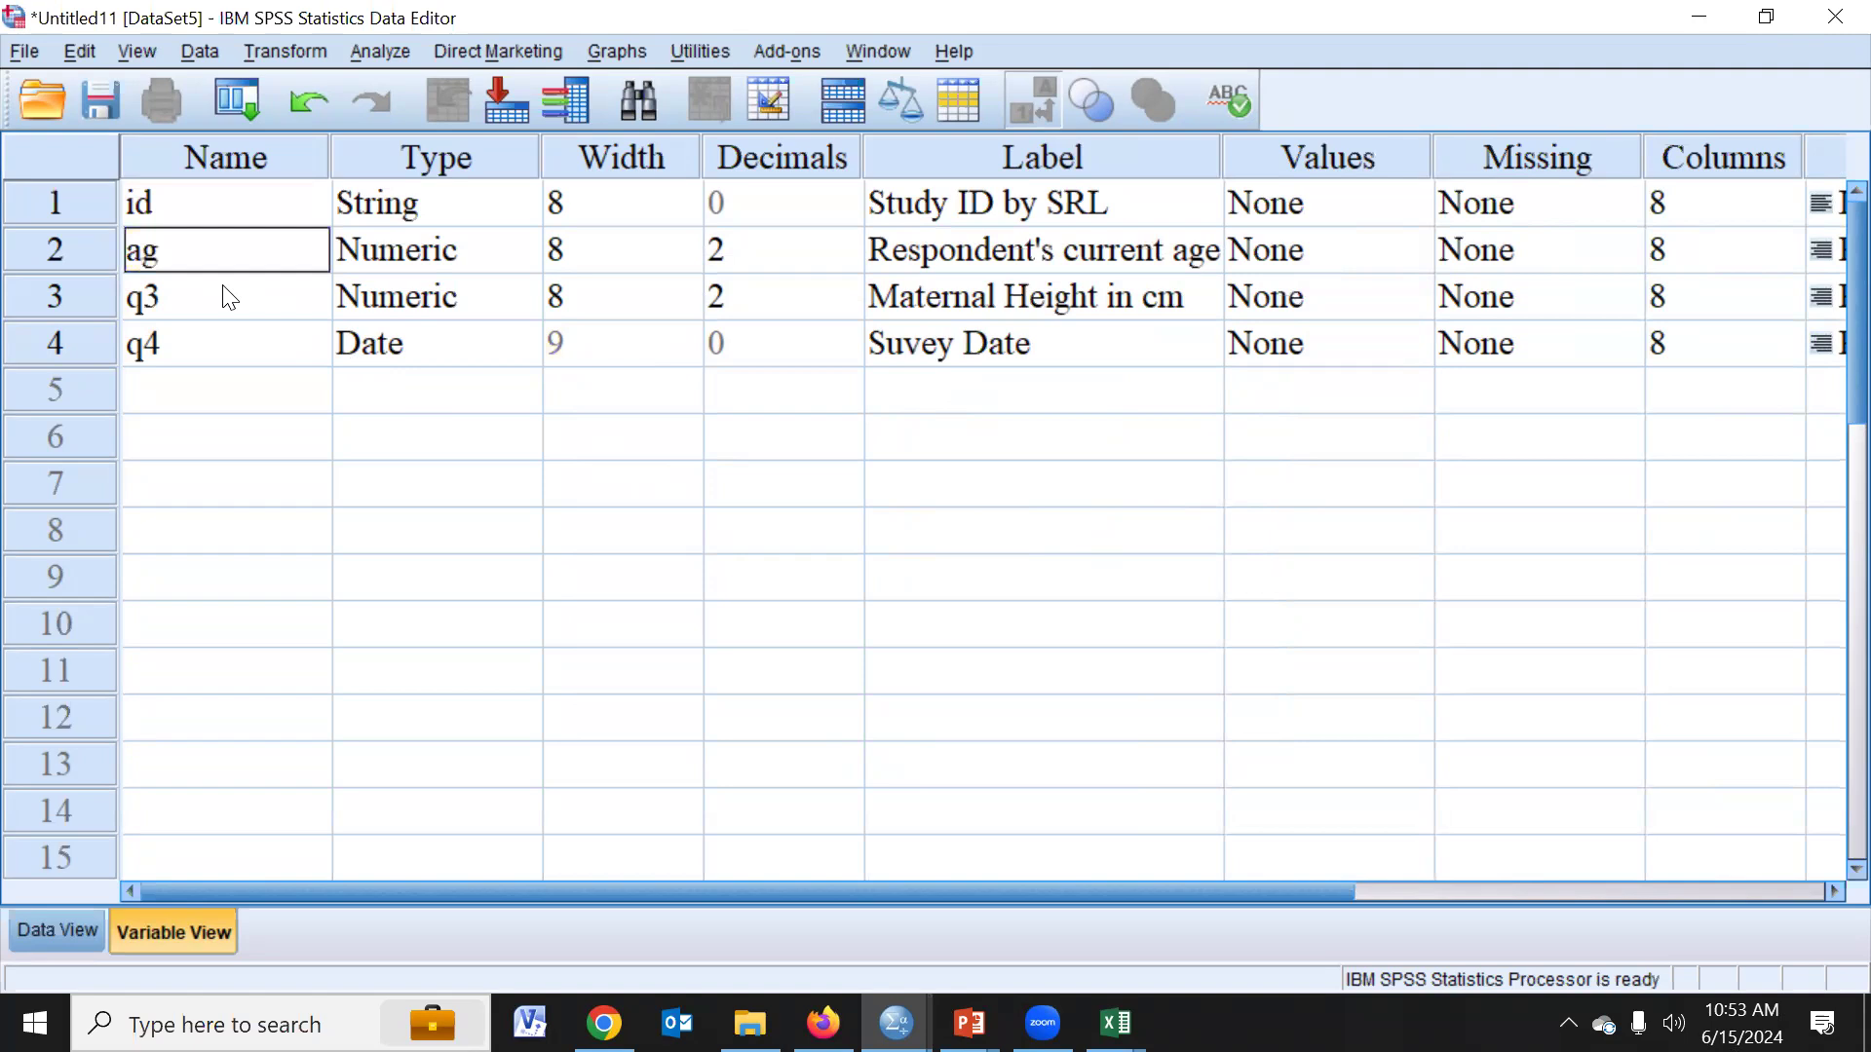
pyautogui.press('Return')
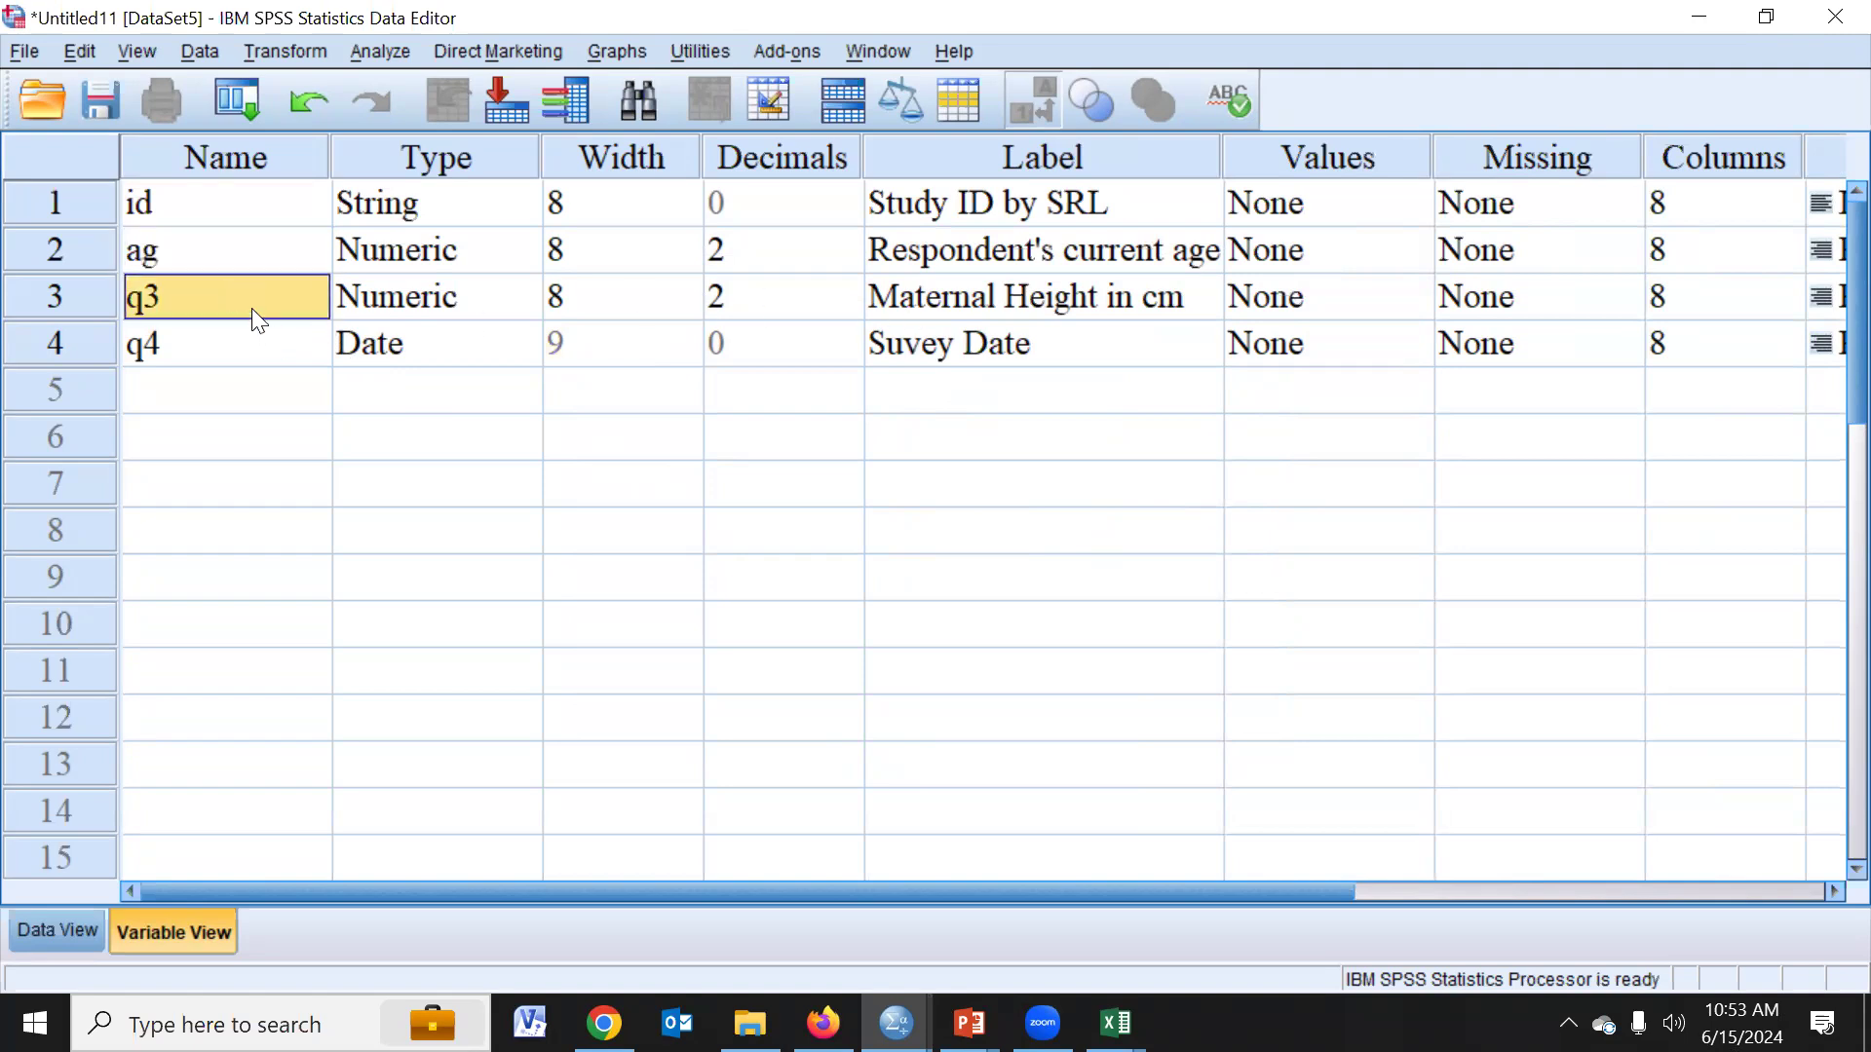
pyautogui.write('height')
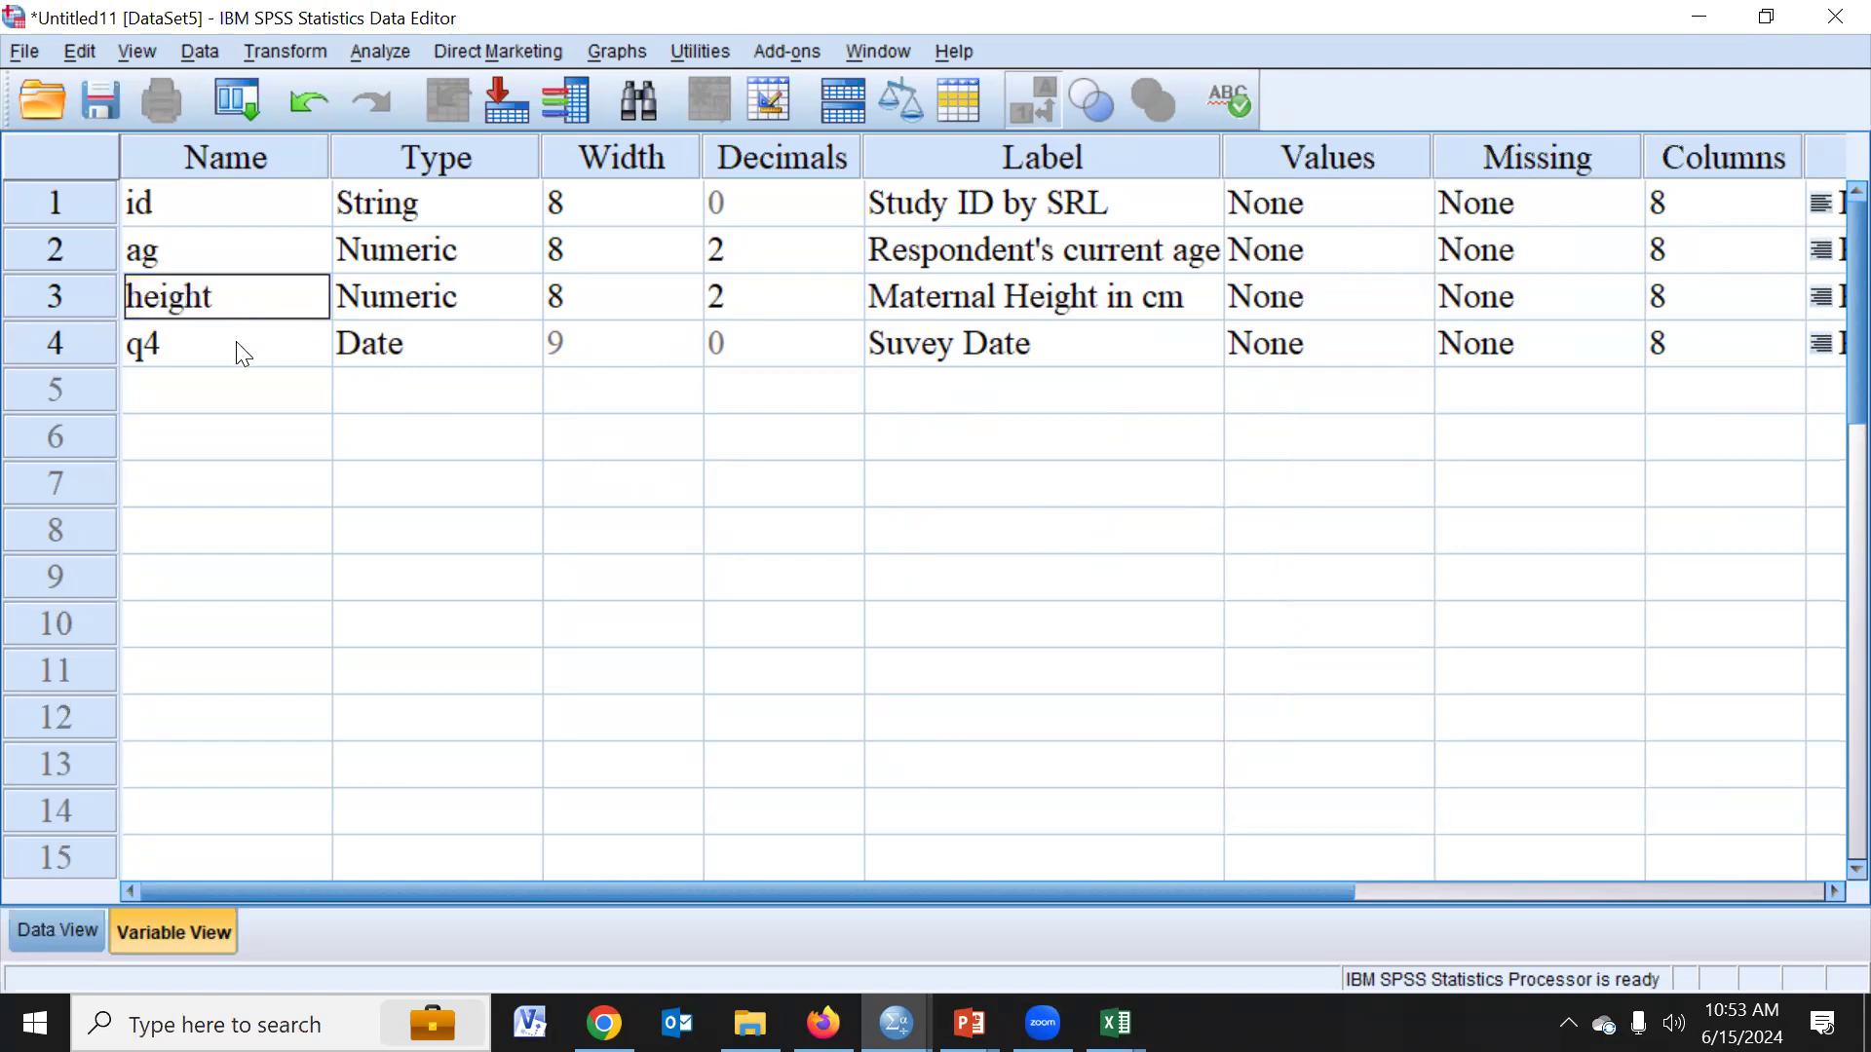
pyautogui.click(237, 344)
pyautogui.write('date')
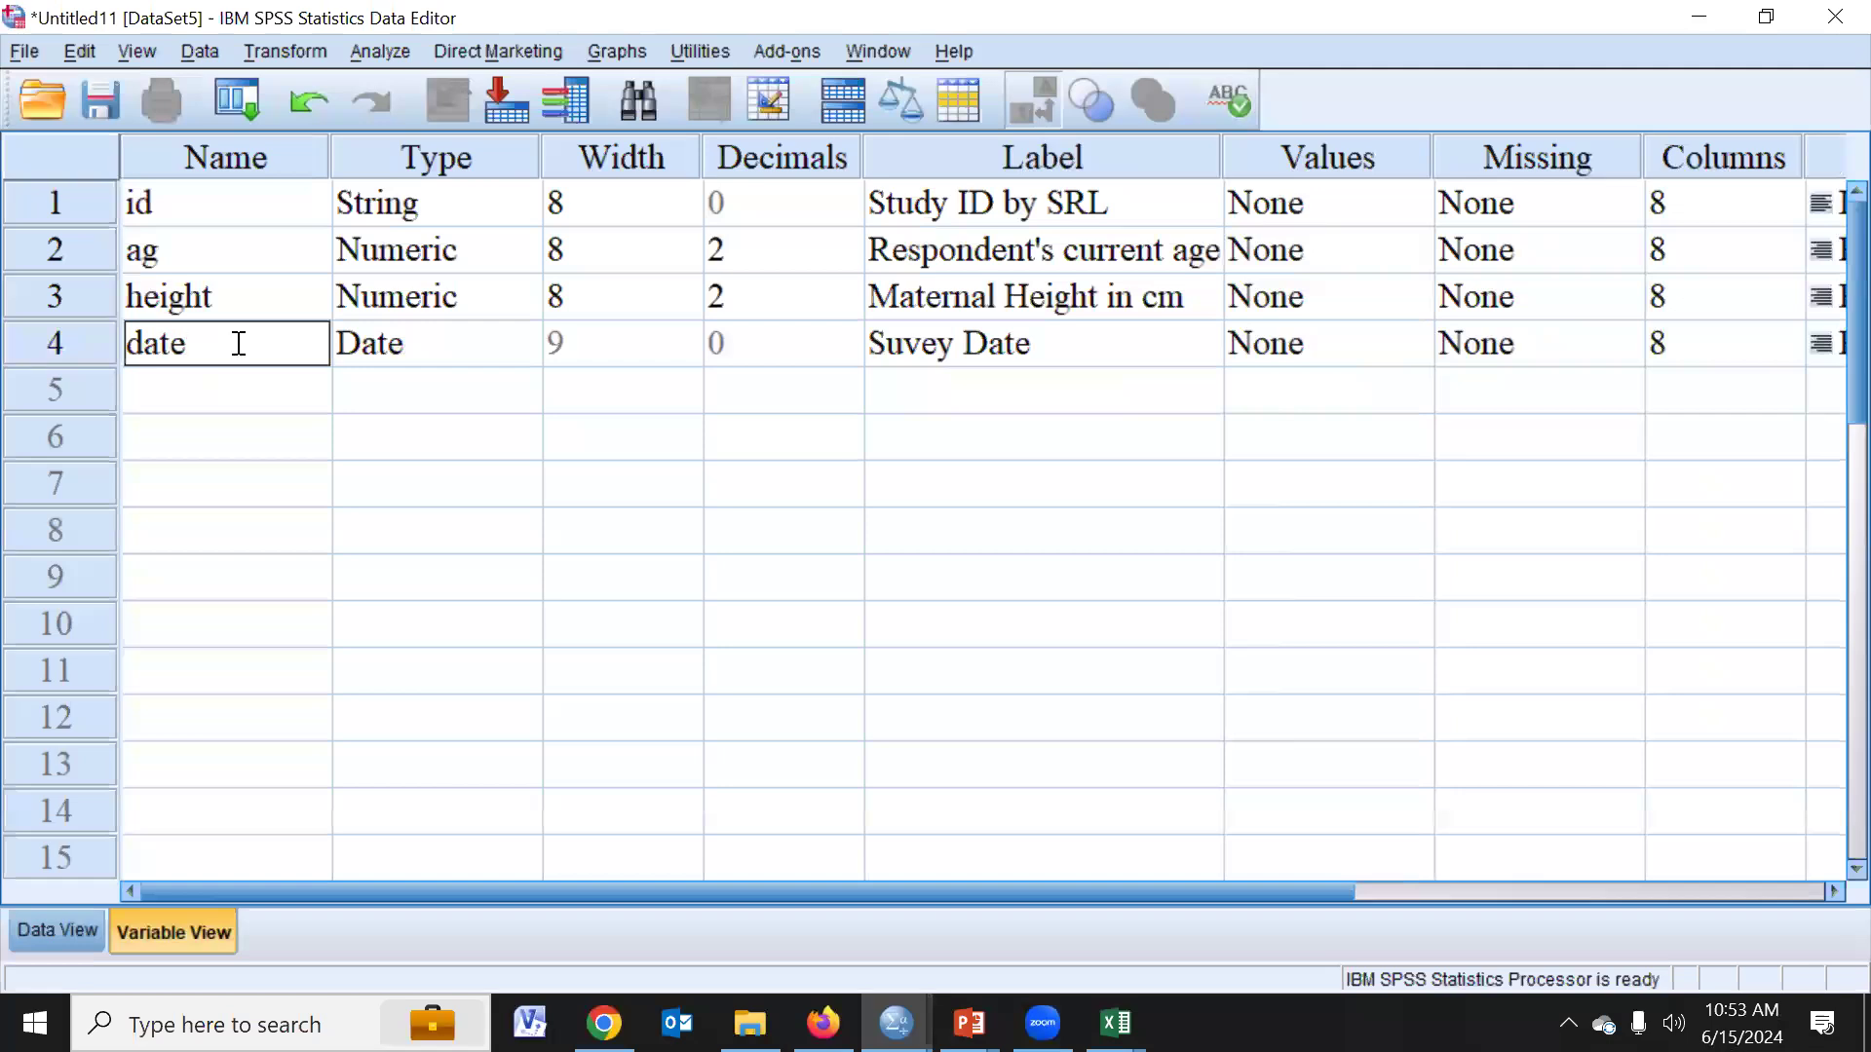
pyautogui.press('Return')
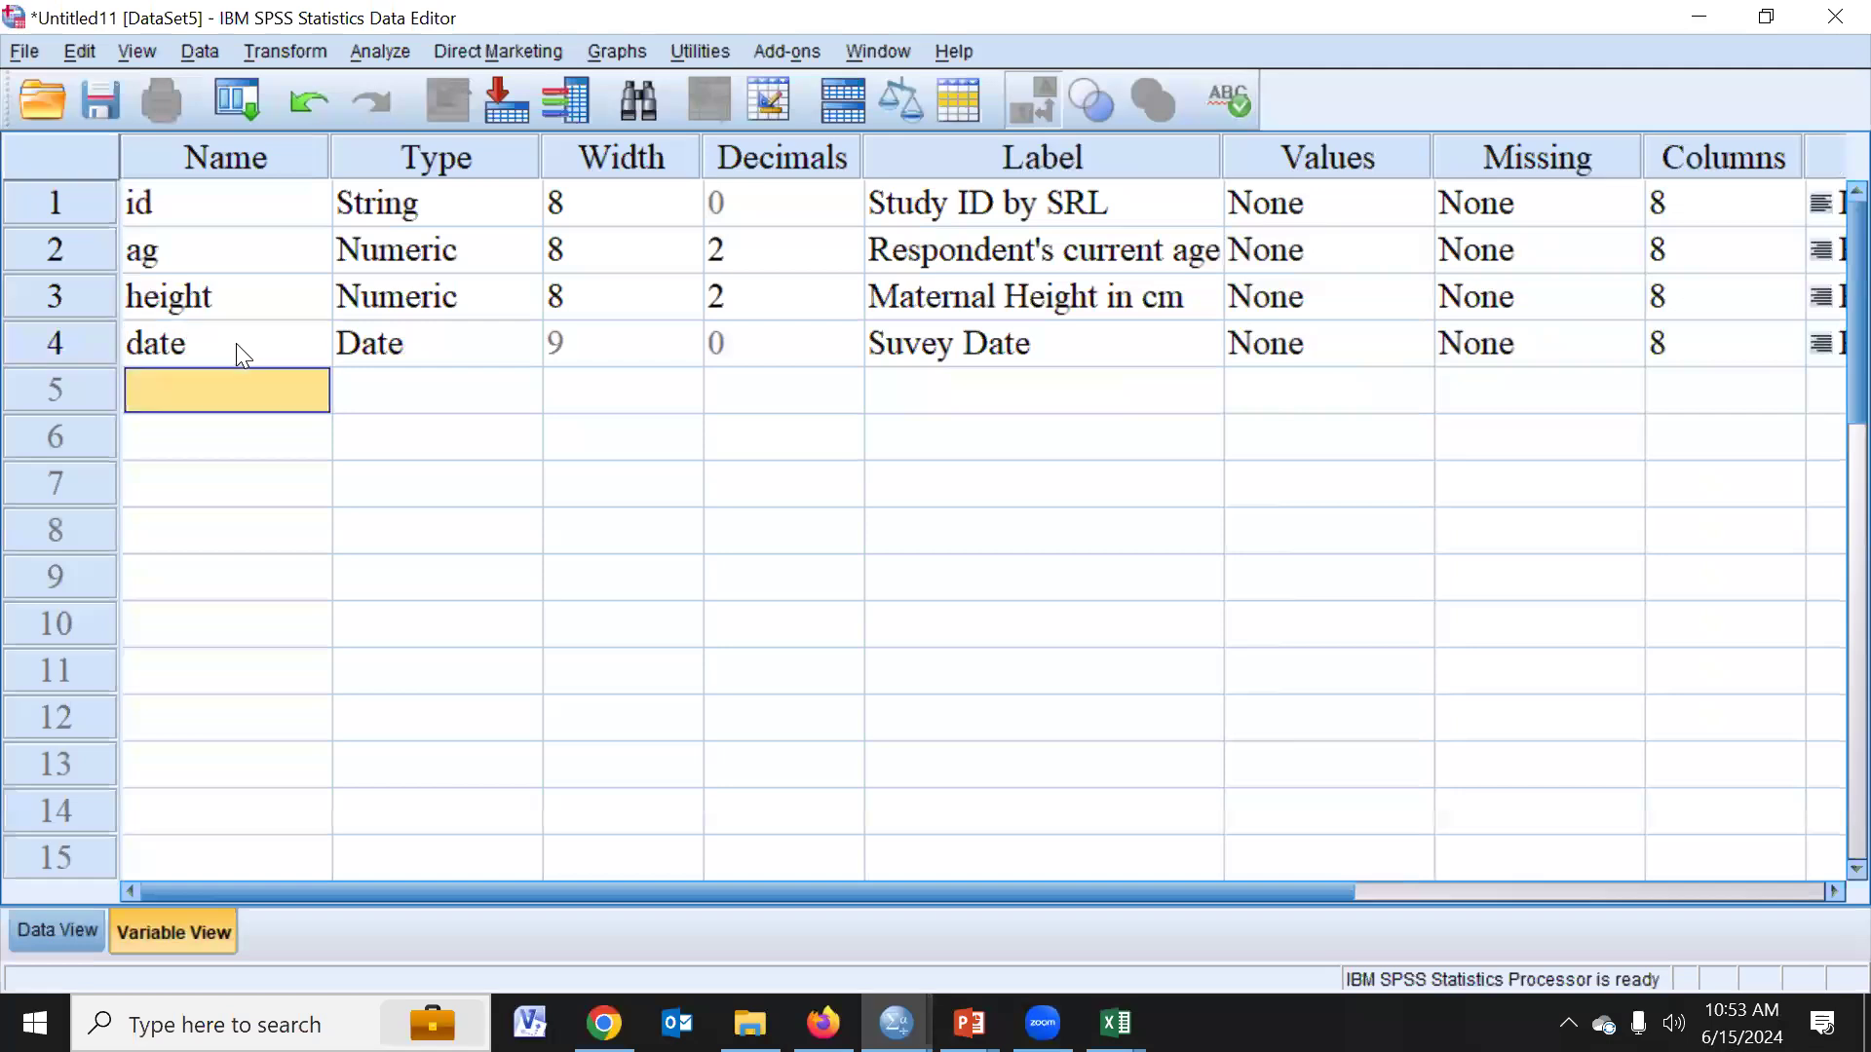
# - Add a fifth variable named edu, keeping the Numeric type, and set its decimals to 0
pyautogui.write('edu')
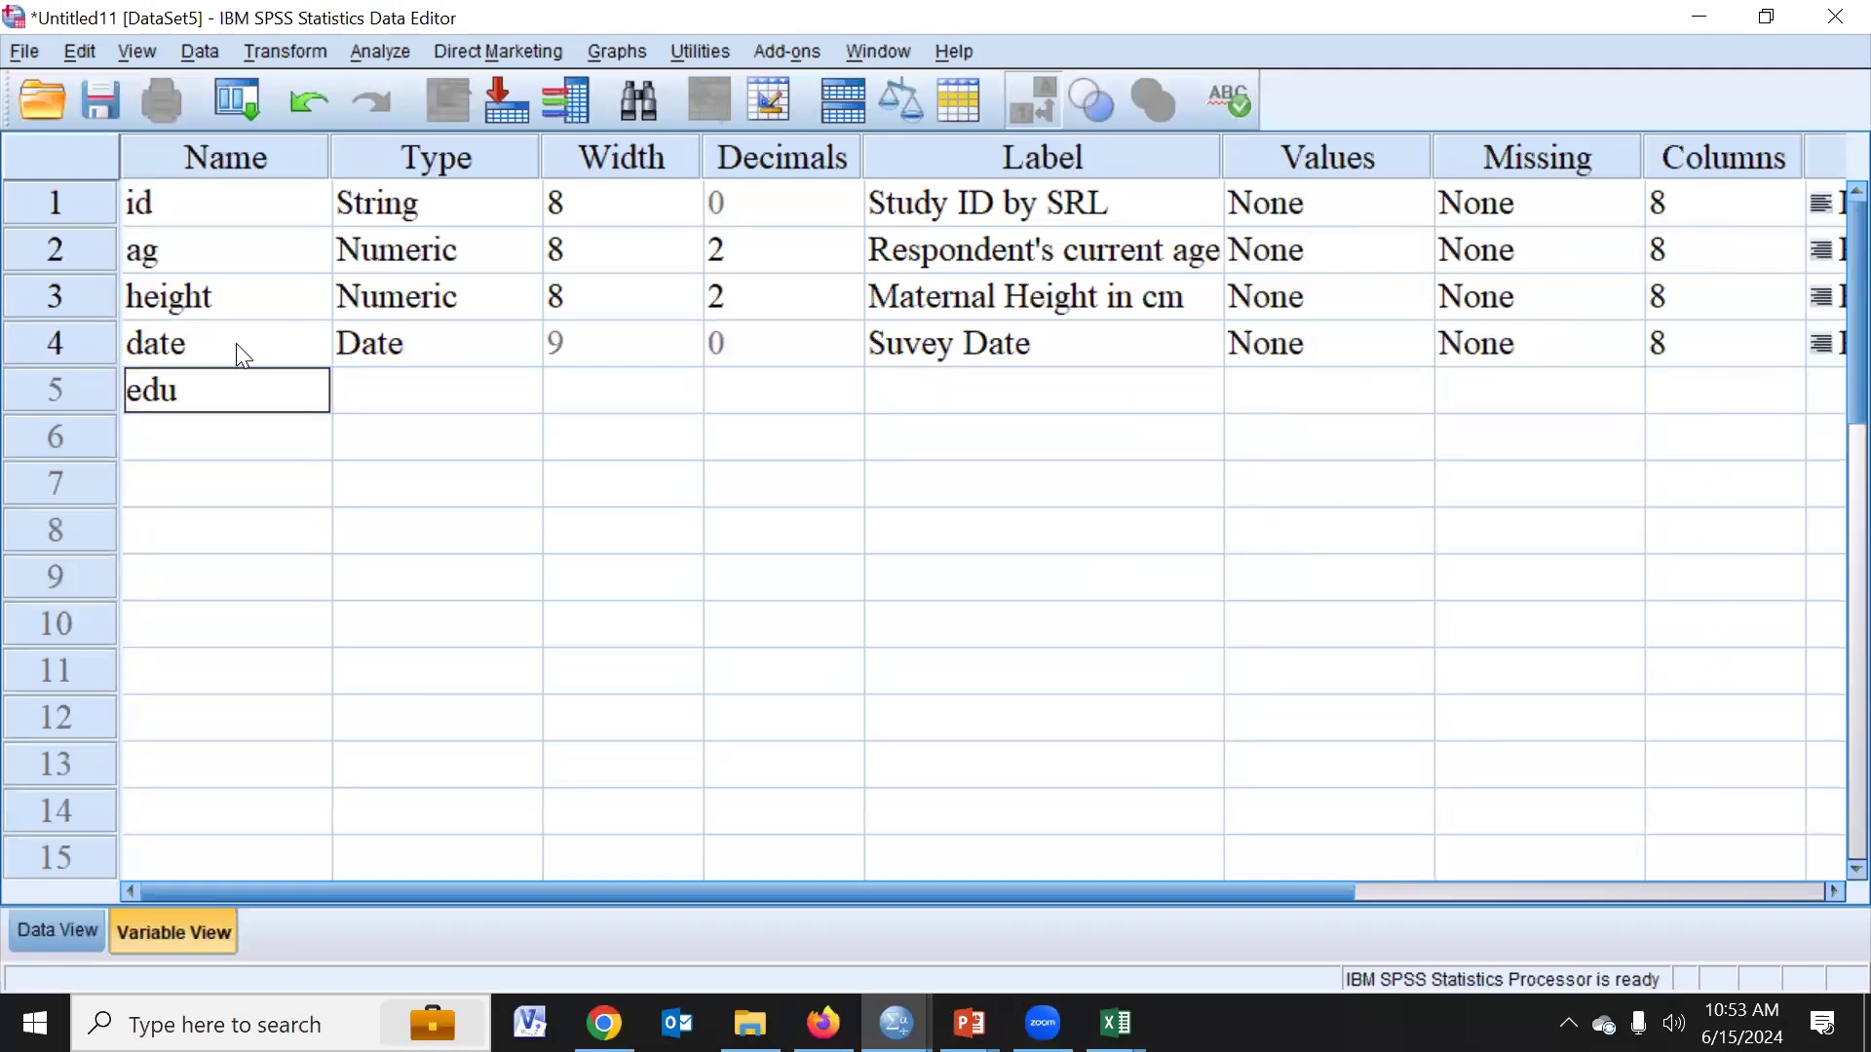
pyautogui.click(372, 385)
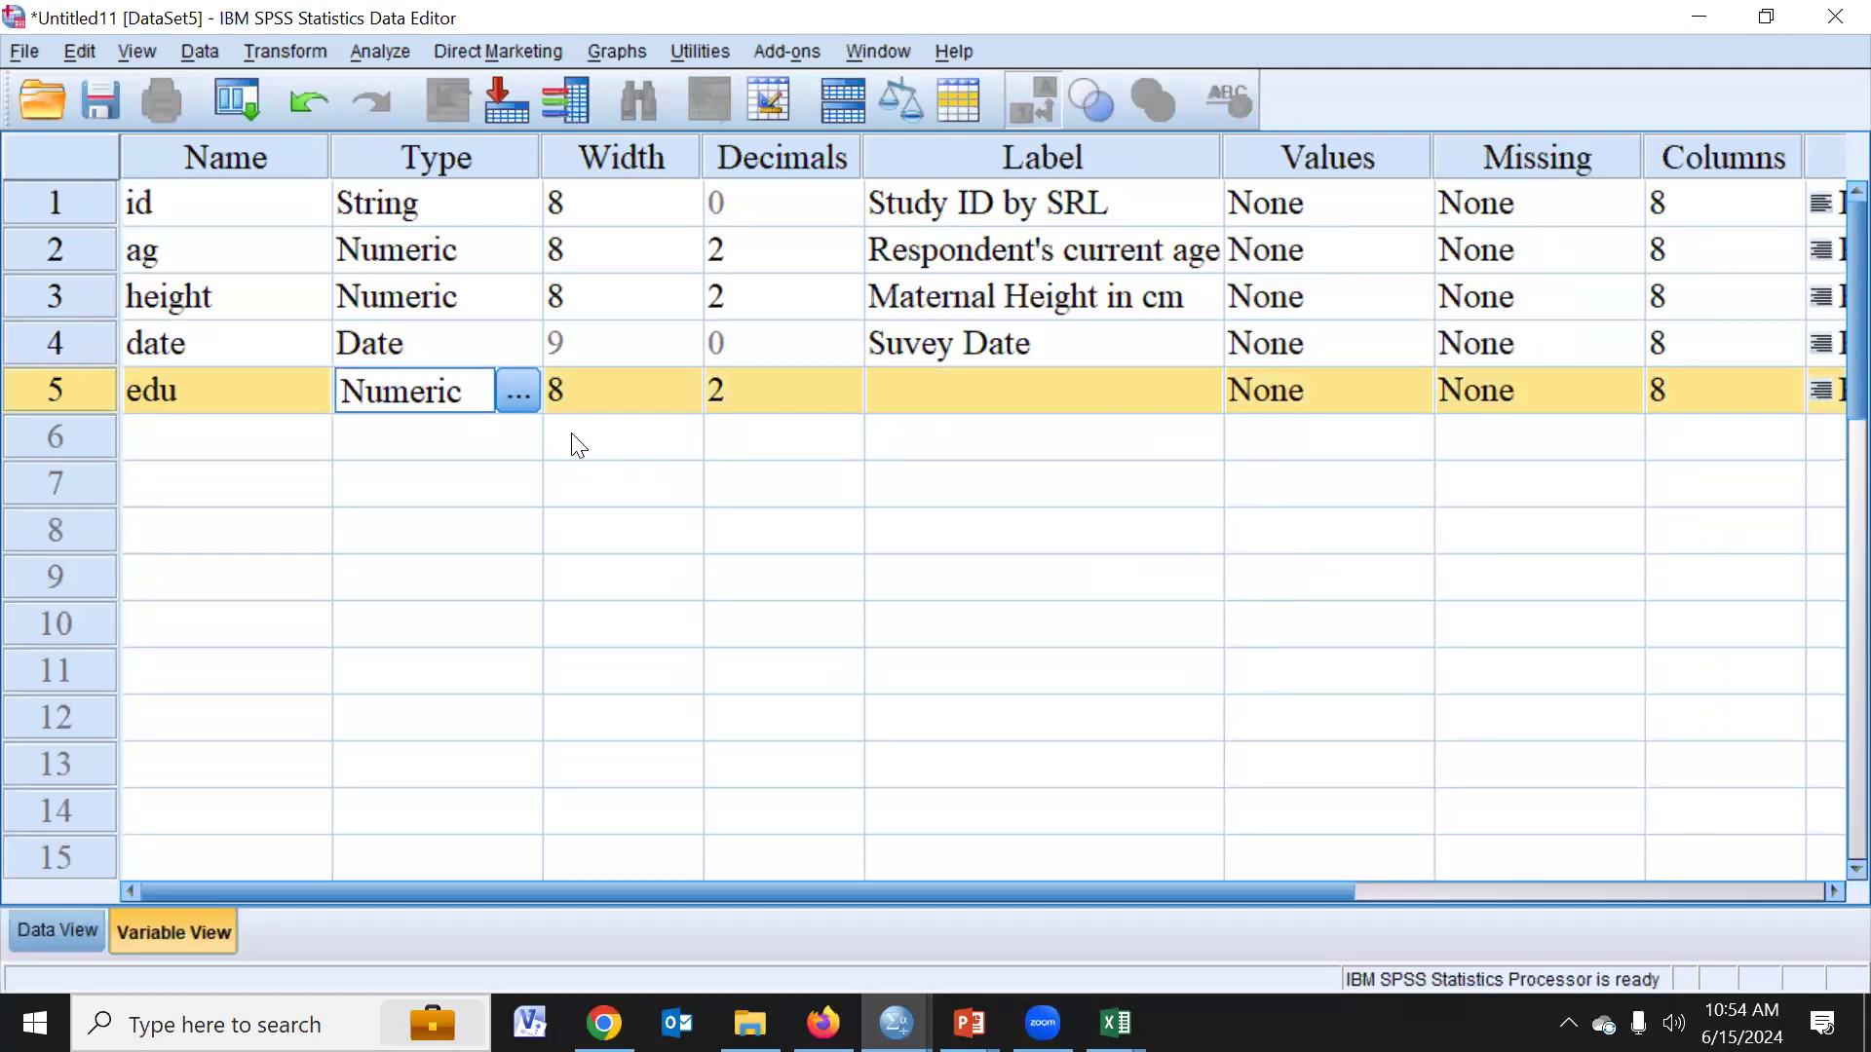
pyautogui.click(752, 392)
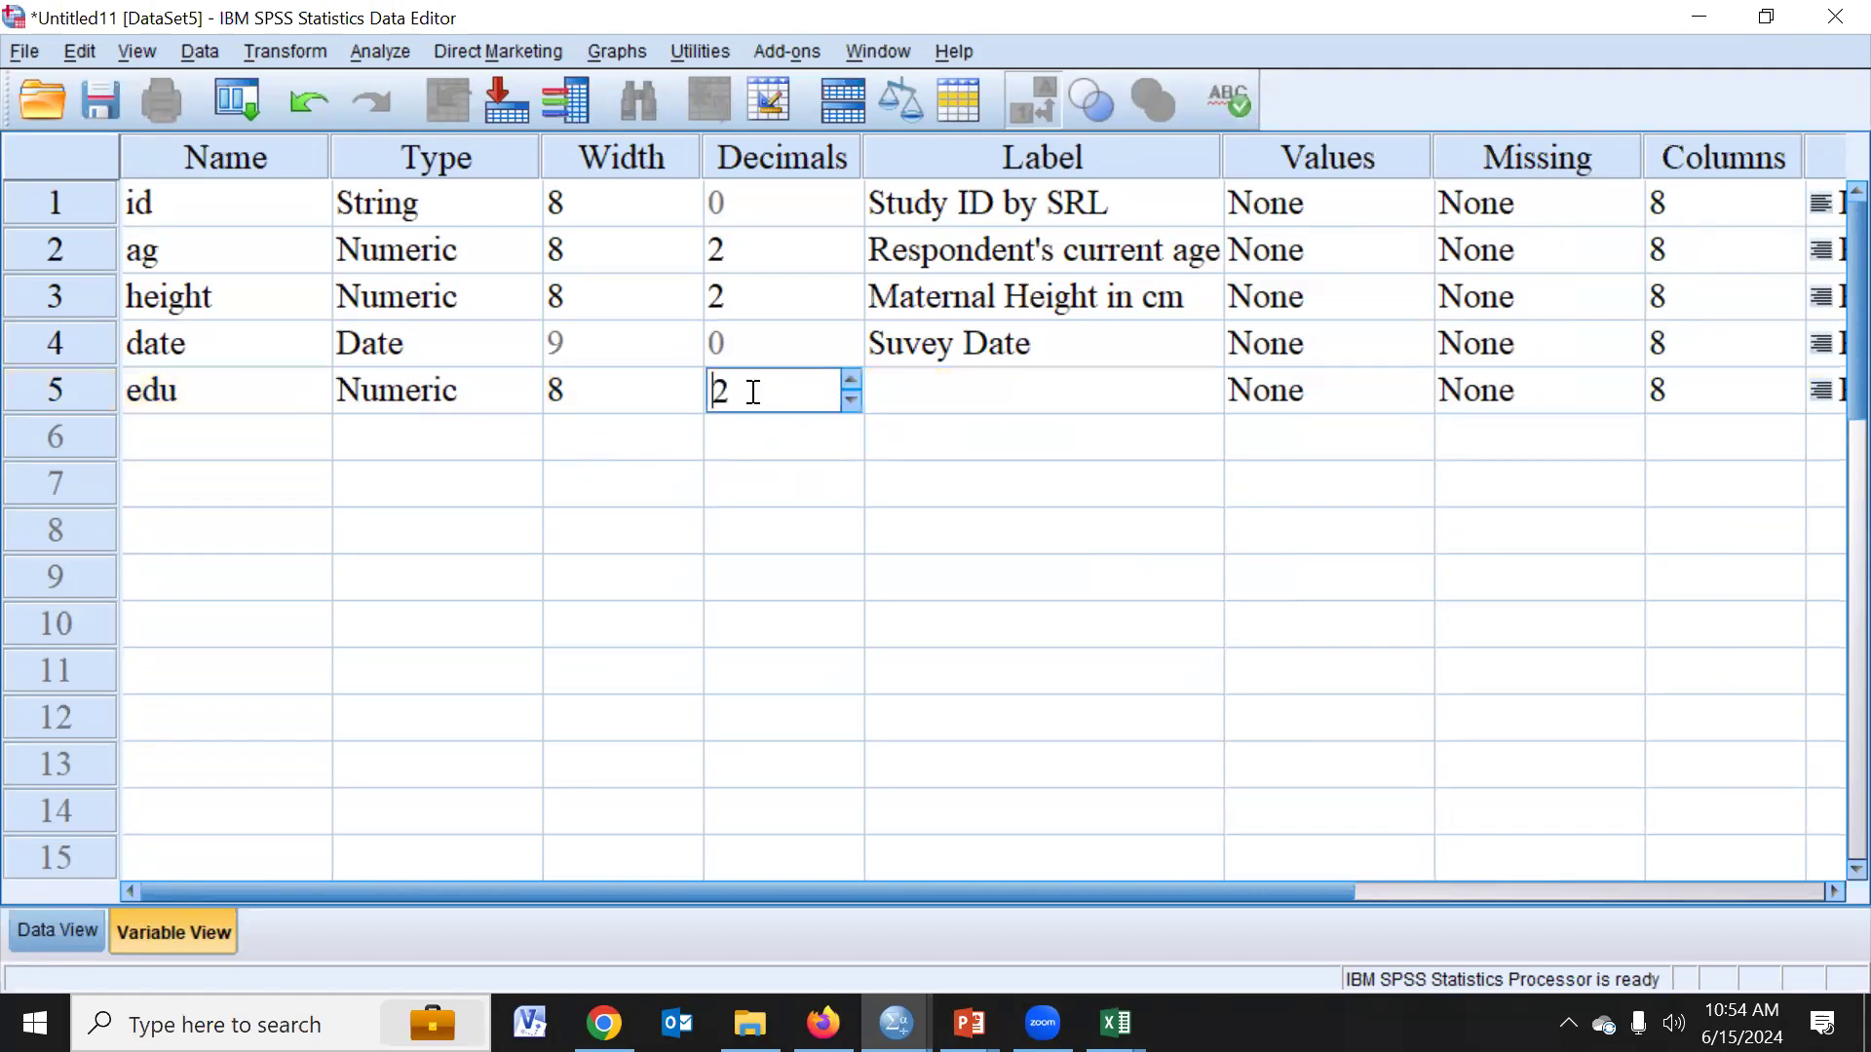
pyautogui.moveTo(744, 388); pyautogui.dragTo(709, 392)
pyautogui.write('0')
# - Enter "Education" as the label of the edu variable
pyautogui.click(920, 392)
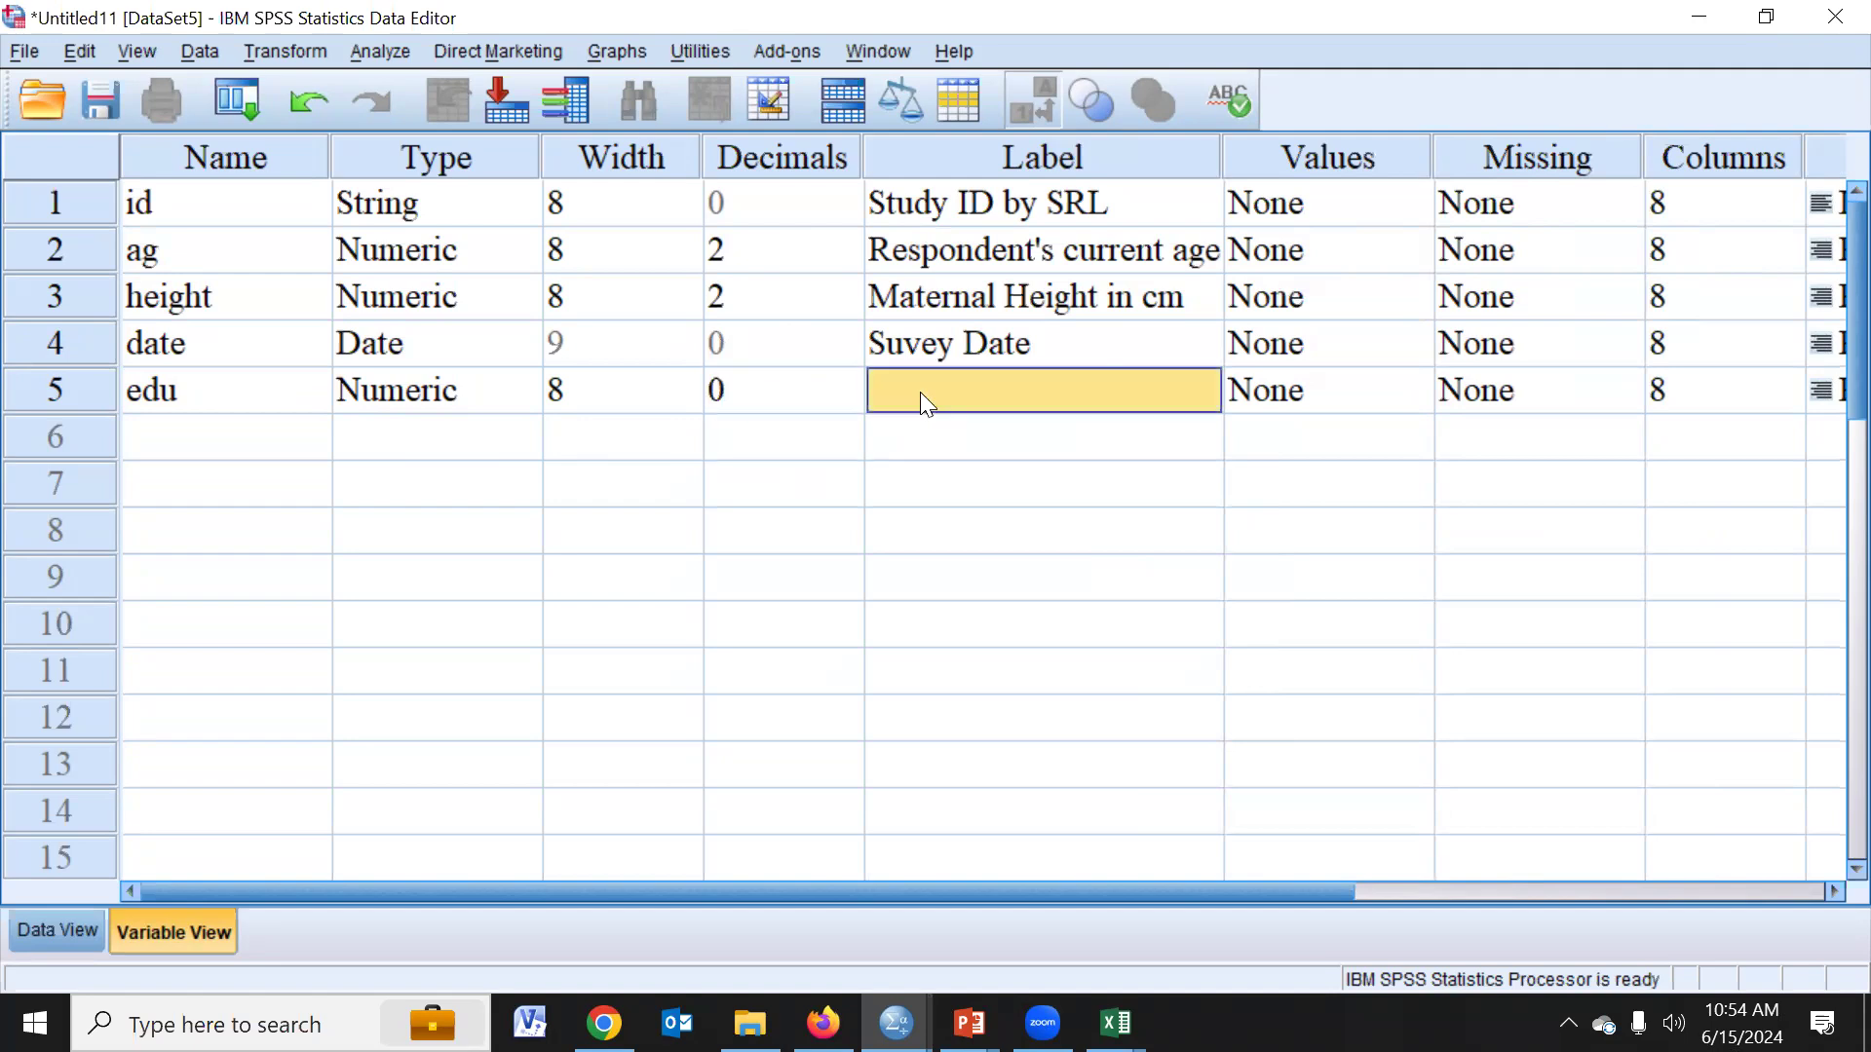
pyautogui.write('Edu')
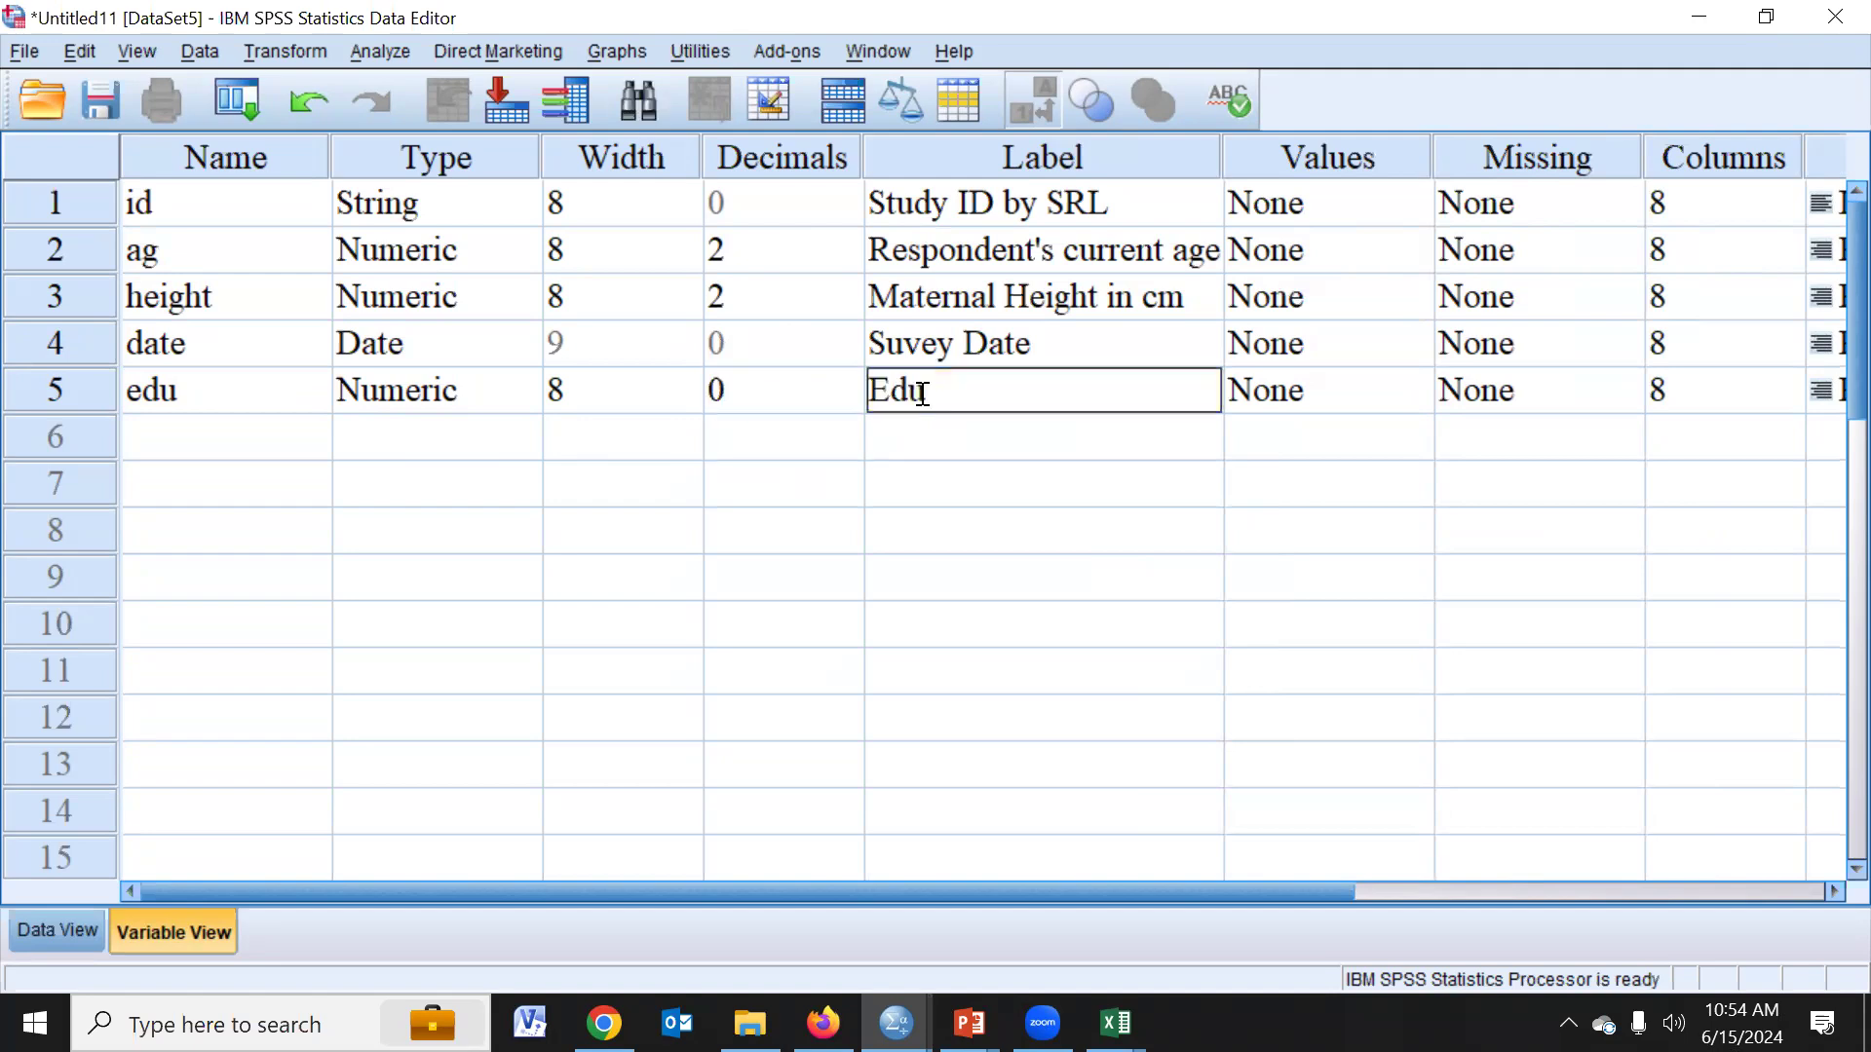
pyautogui.write('cation')
pyautogui.click(1008, 545)
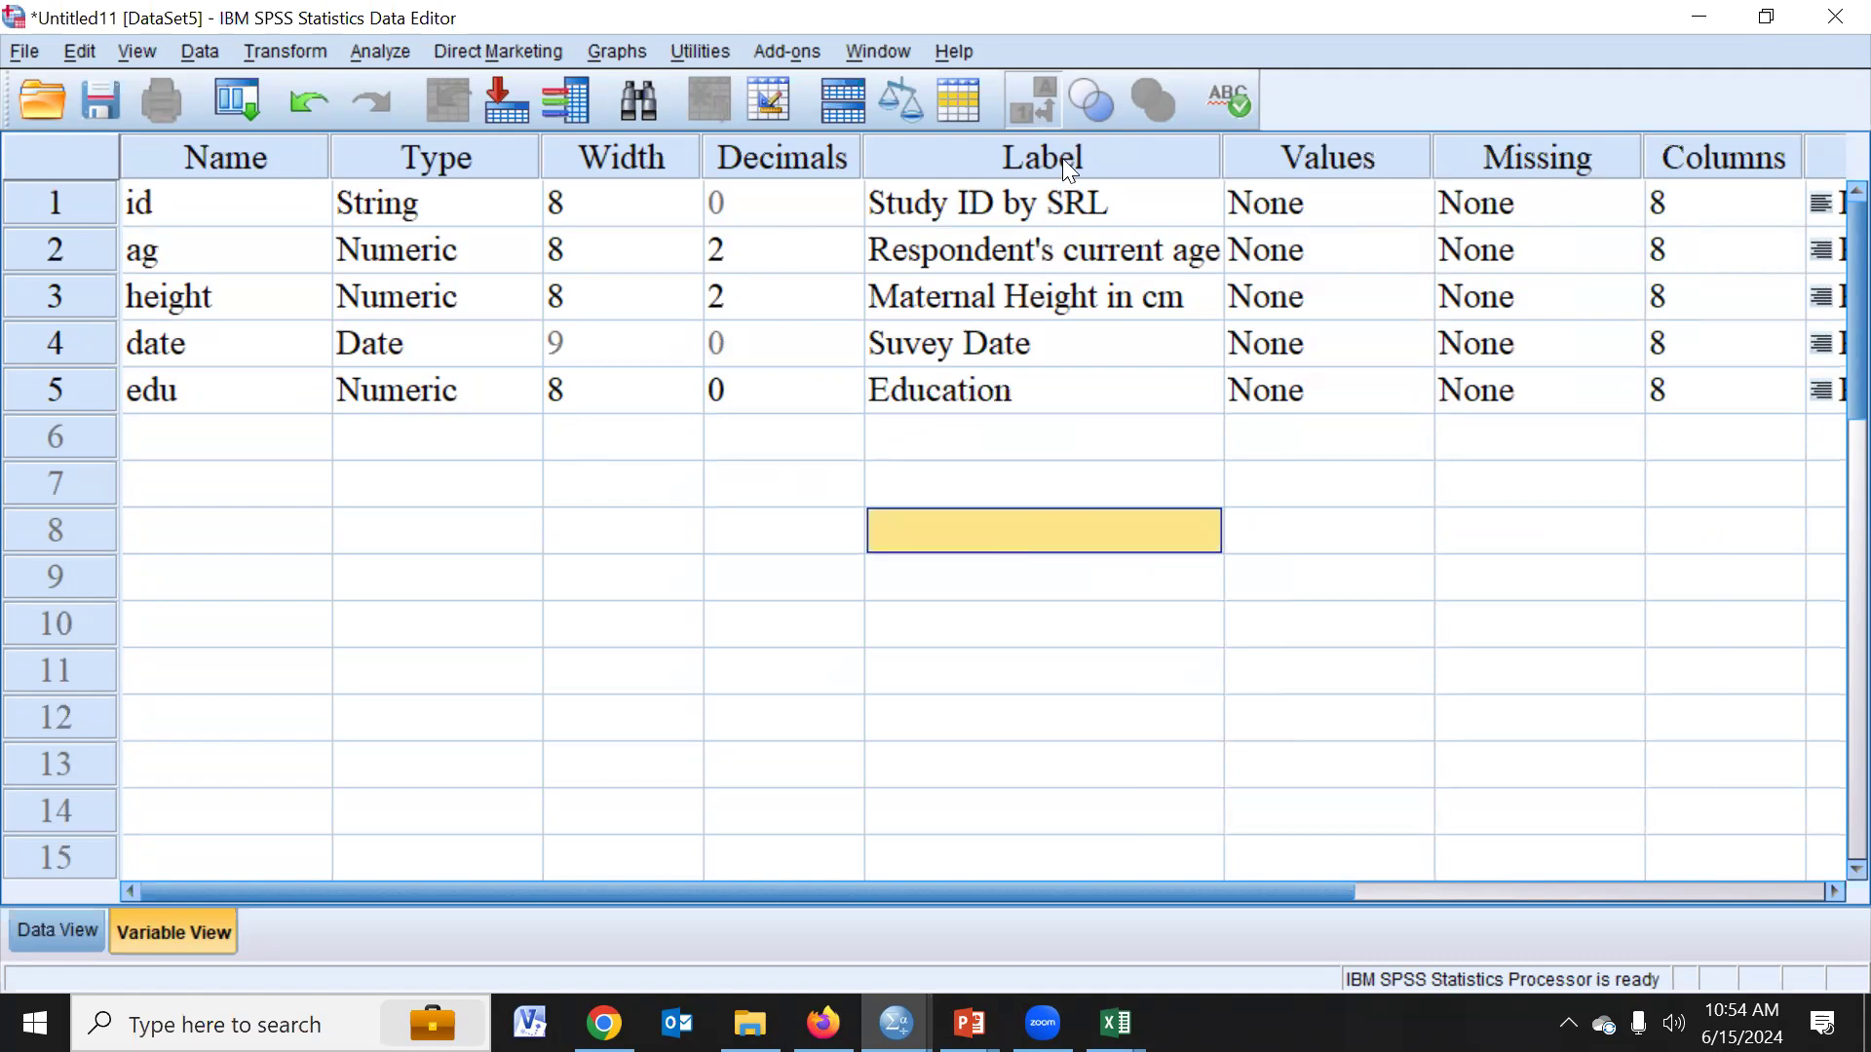
pyautogui.moveTo(1038, 202); pyautogui.dragTo(1040, 384)
pyautogui.moveTo(1296, 202); pyautogui.dragTo(1282, 392)
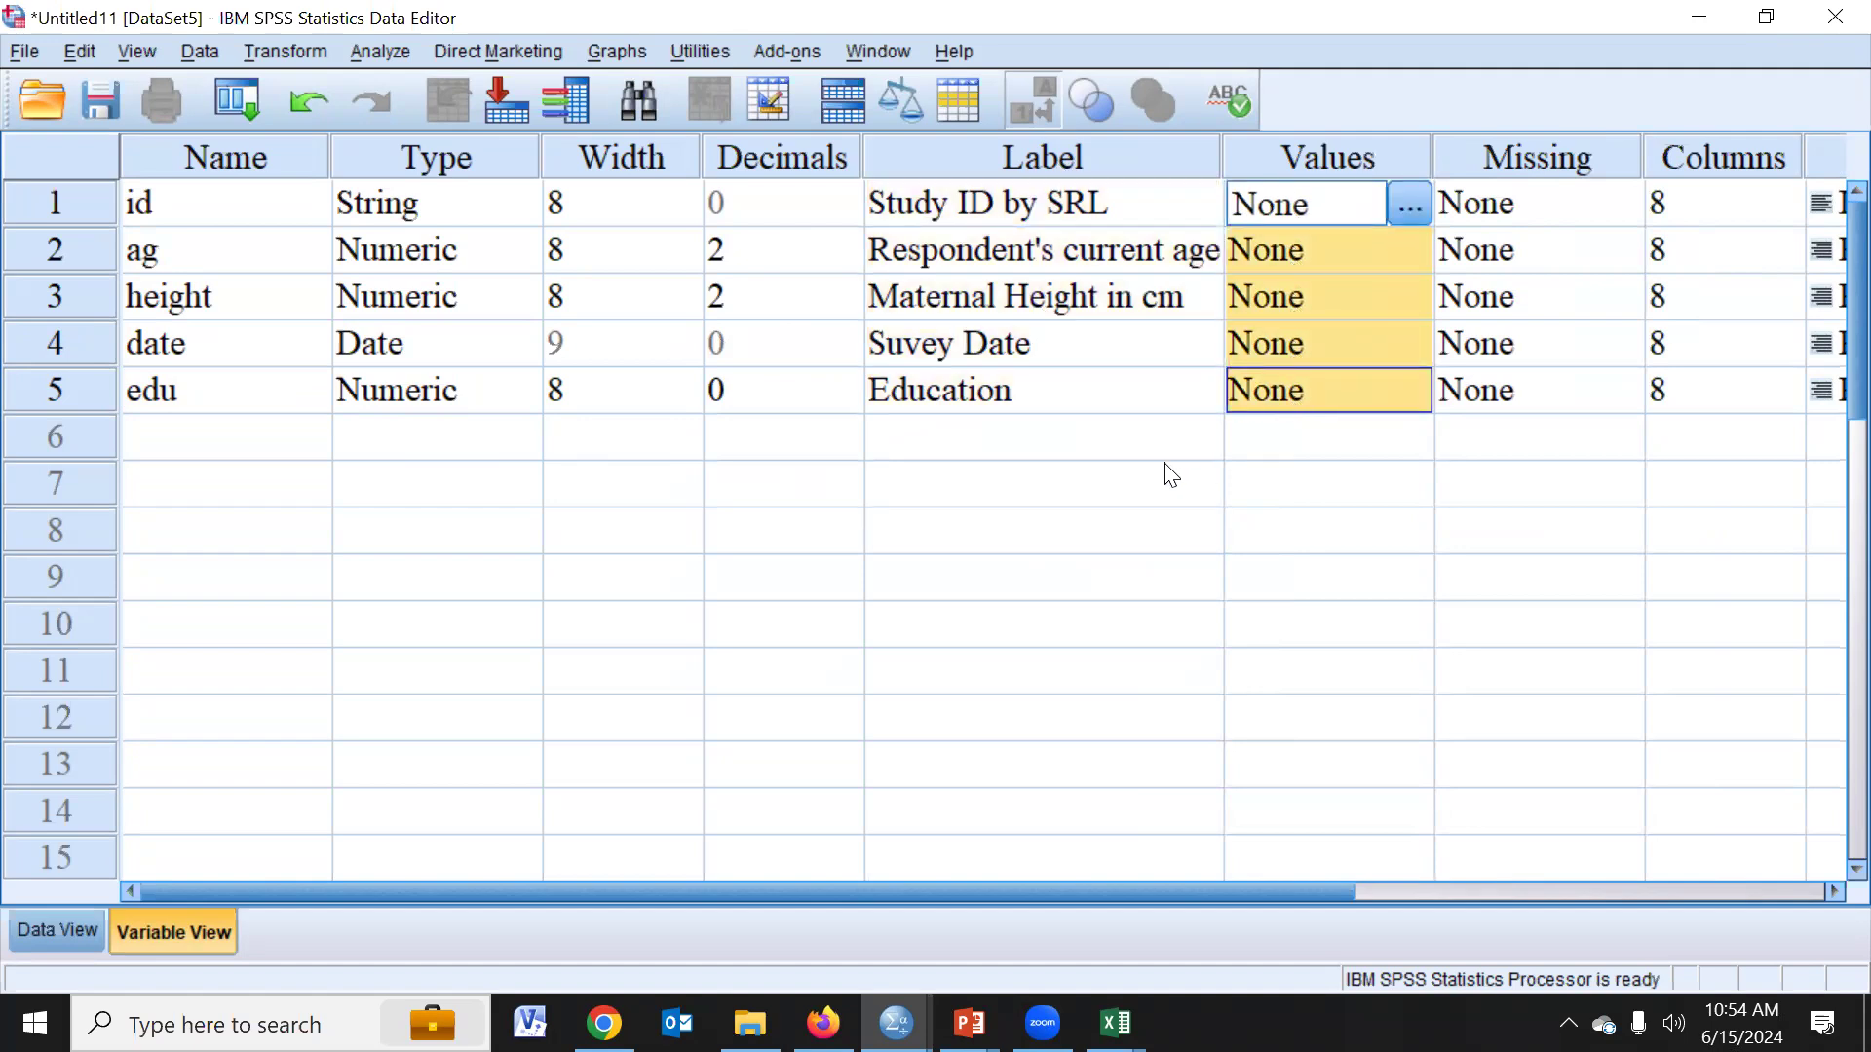
pyautogui.click(1052, 399)
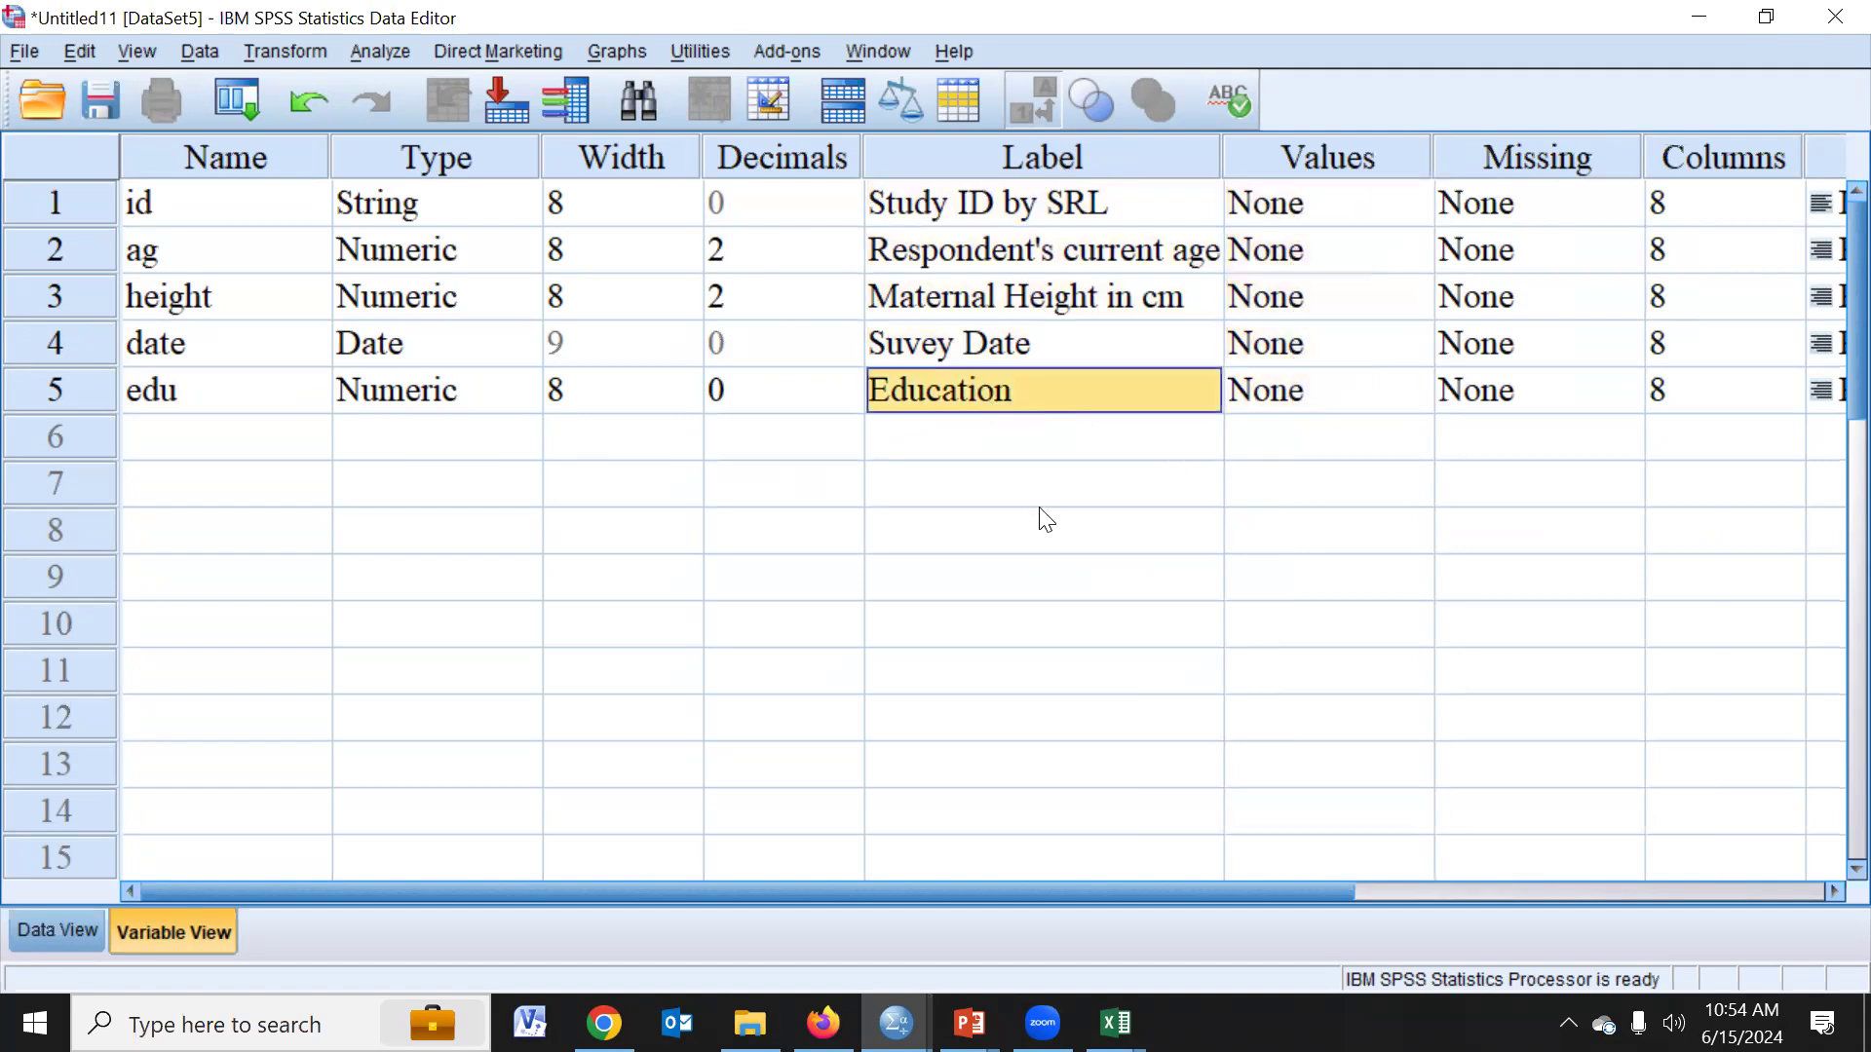
# - Switch to the Excel codebook, examine the value codes and value labels listed for edu, and return to SPSS
pyautogui.click(1116, 1023)
pyautogui.click(1206, 950)
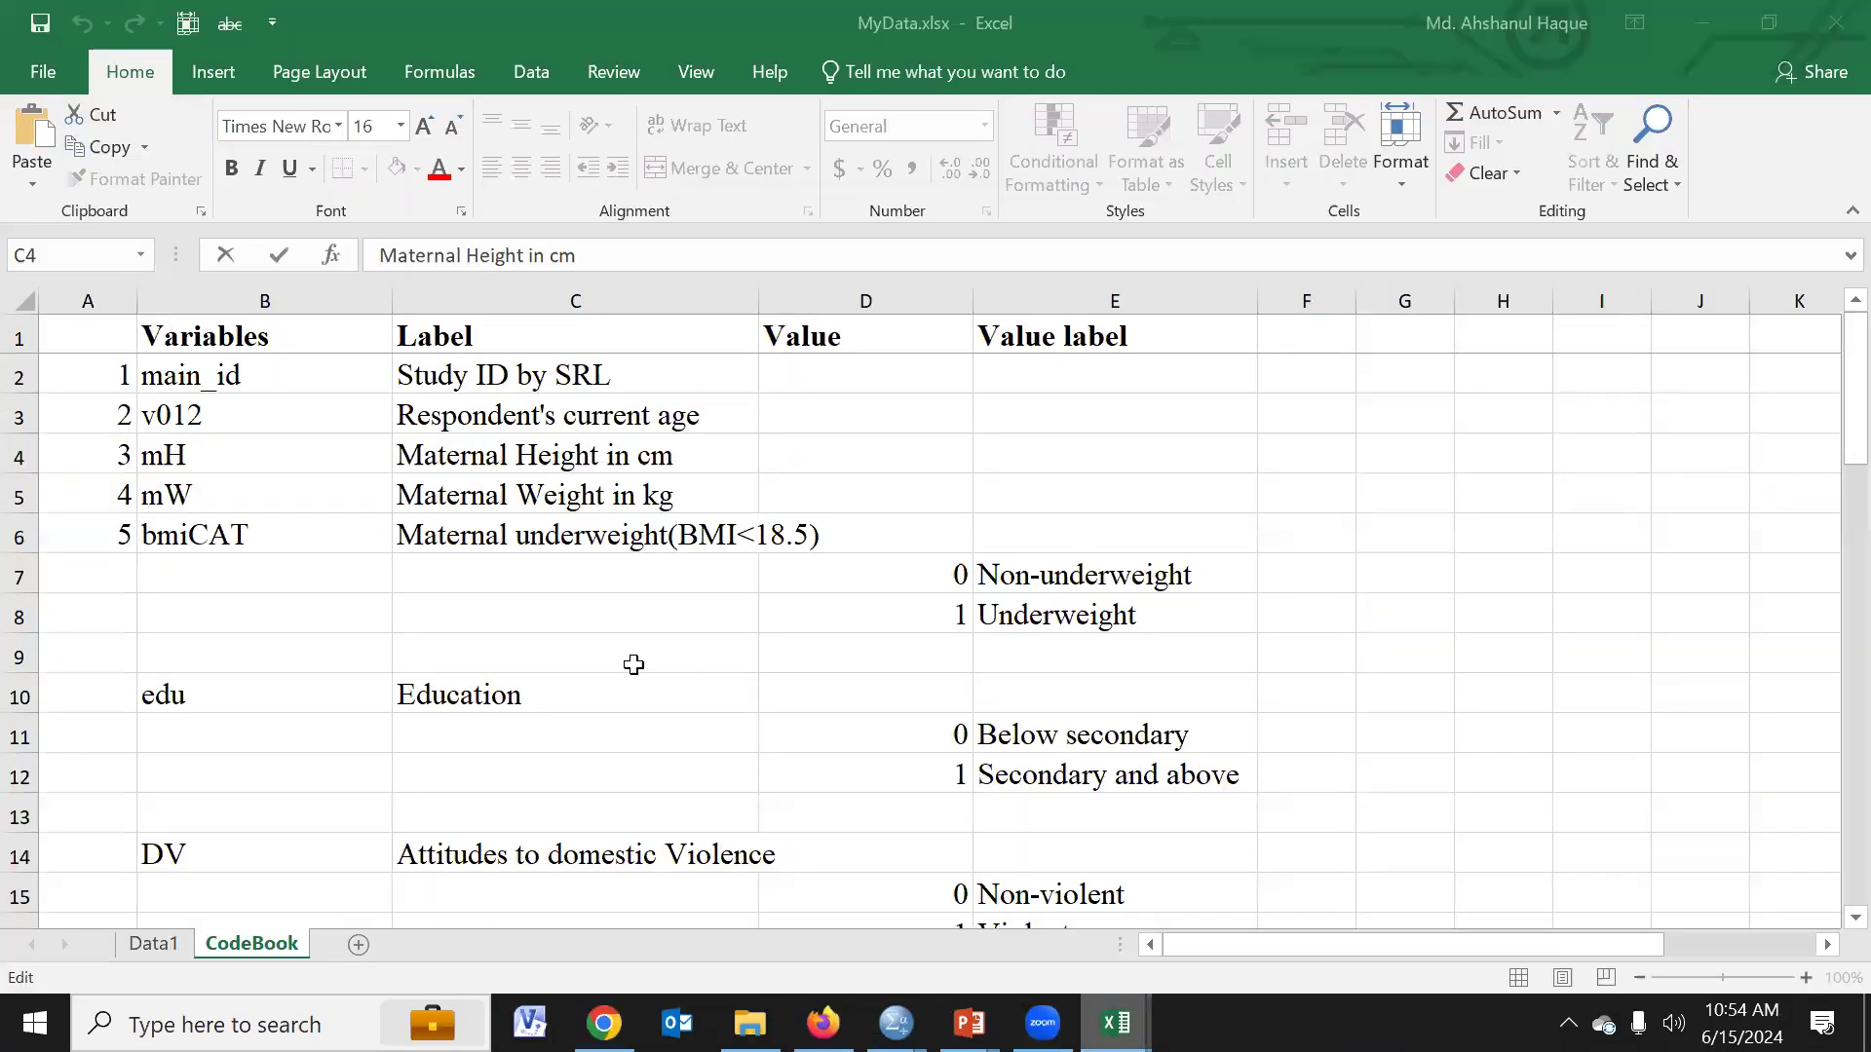
pyautogui.moveTo(234, 689); pyautogui.dragTo(1102, 782)
pyautogui.scroll(-1, 952, 823)
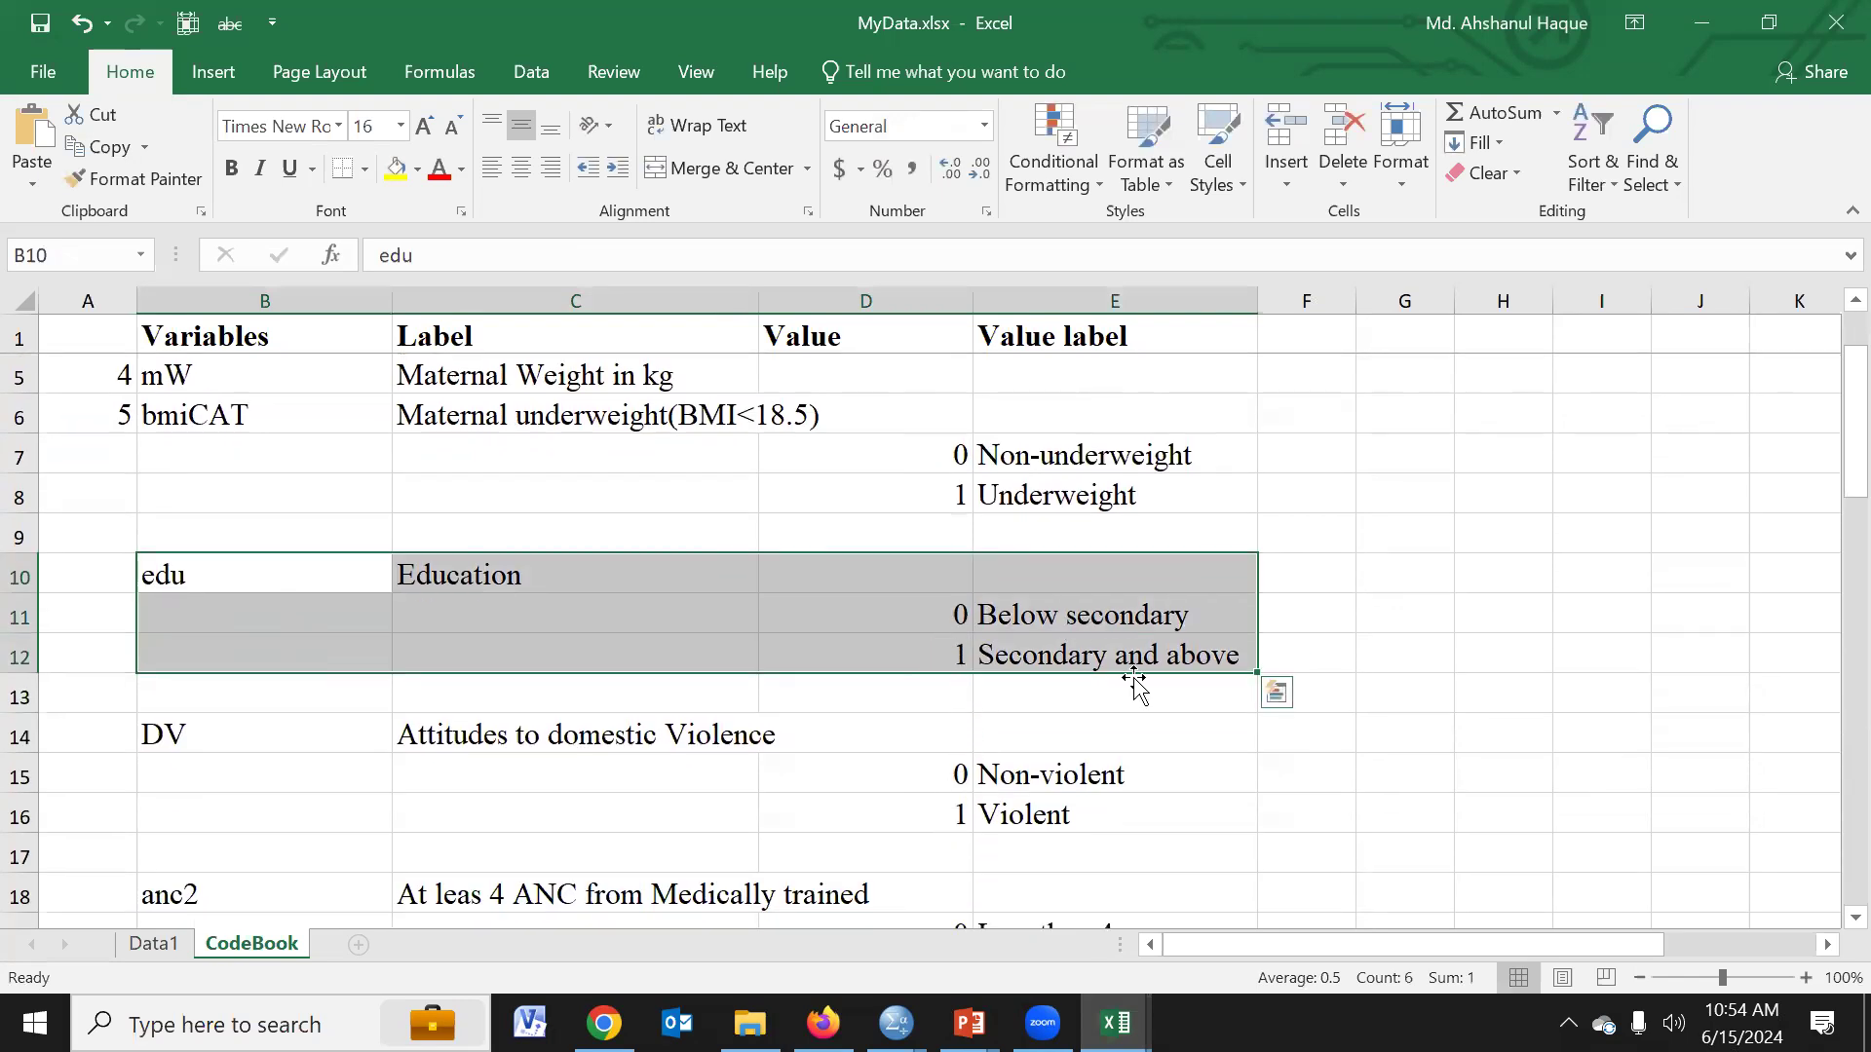
pyautogui.hotkey('alt', 'Tab')
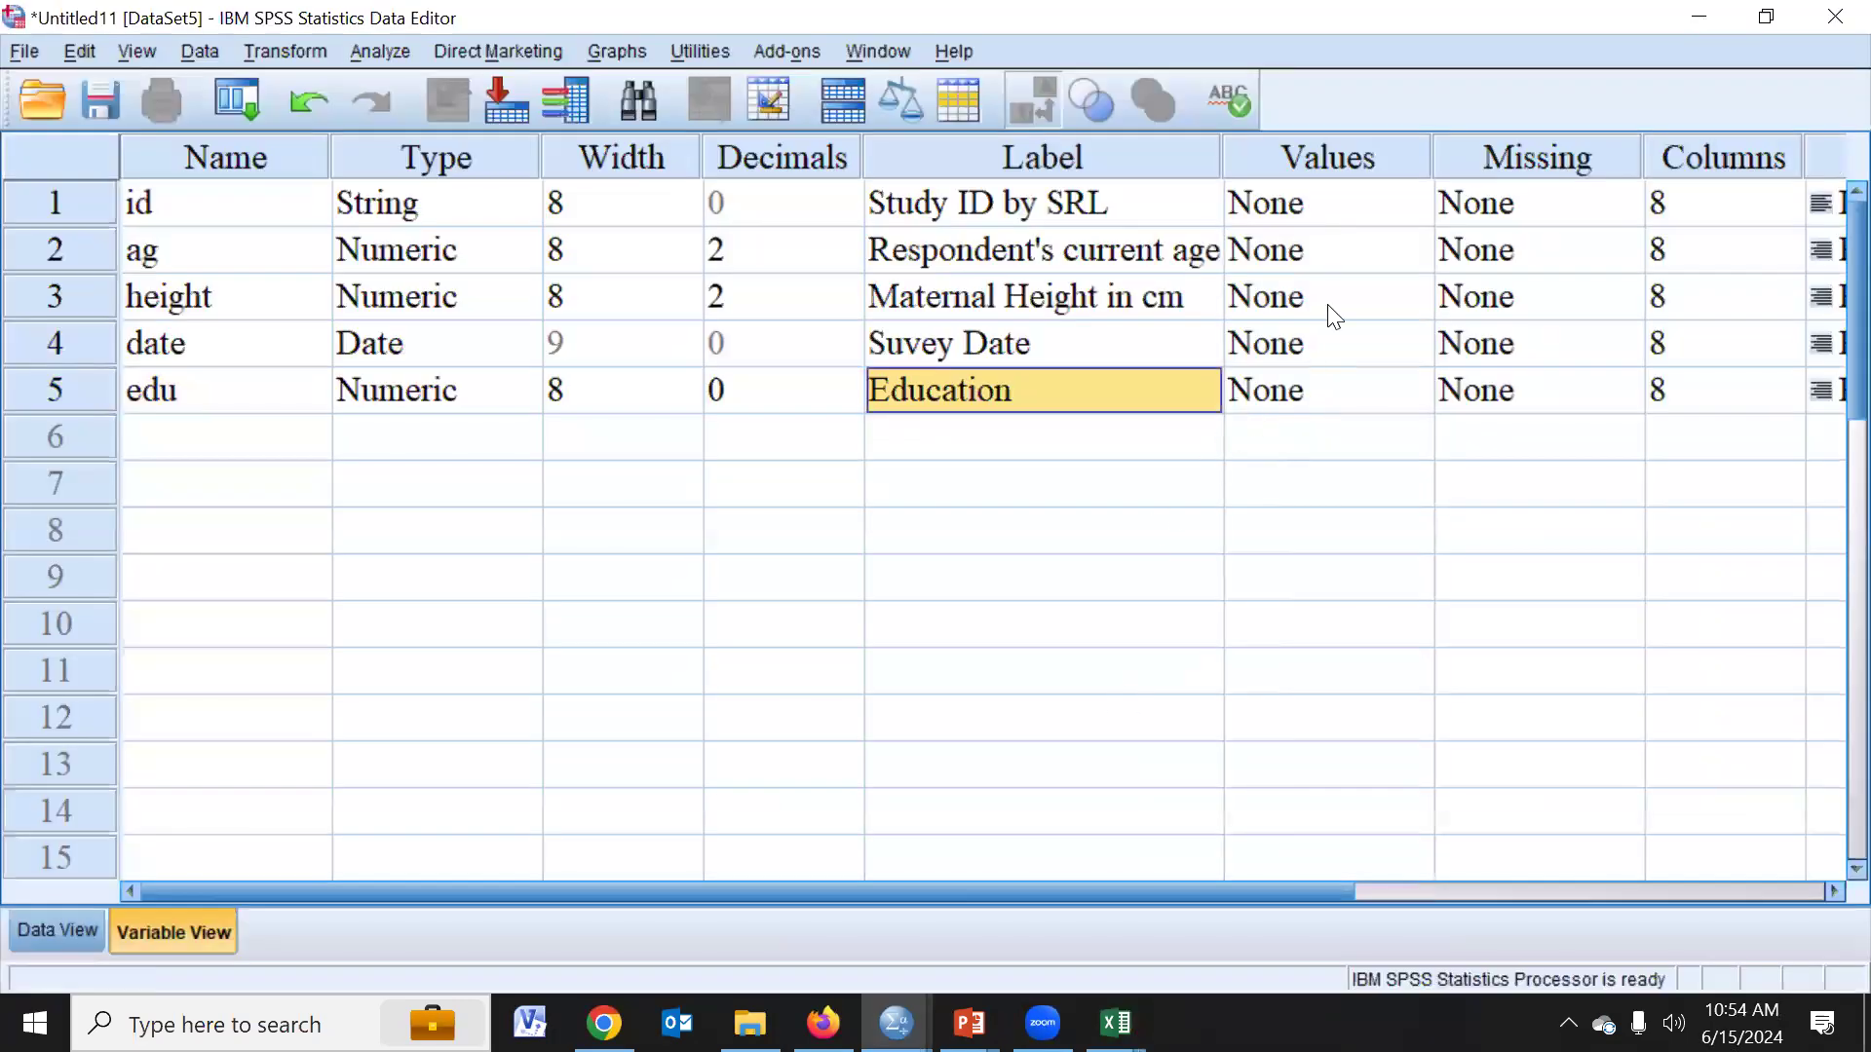
# - Add a value label for the edu variable that assigns "Below scondary" to the value 0
pyautogui.click(1317, 398)
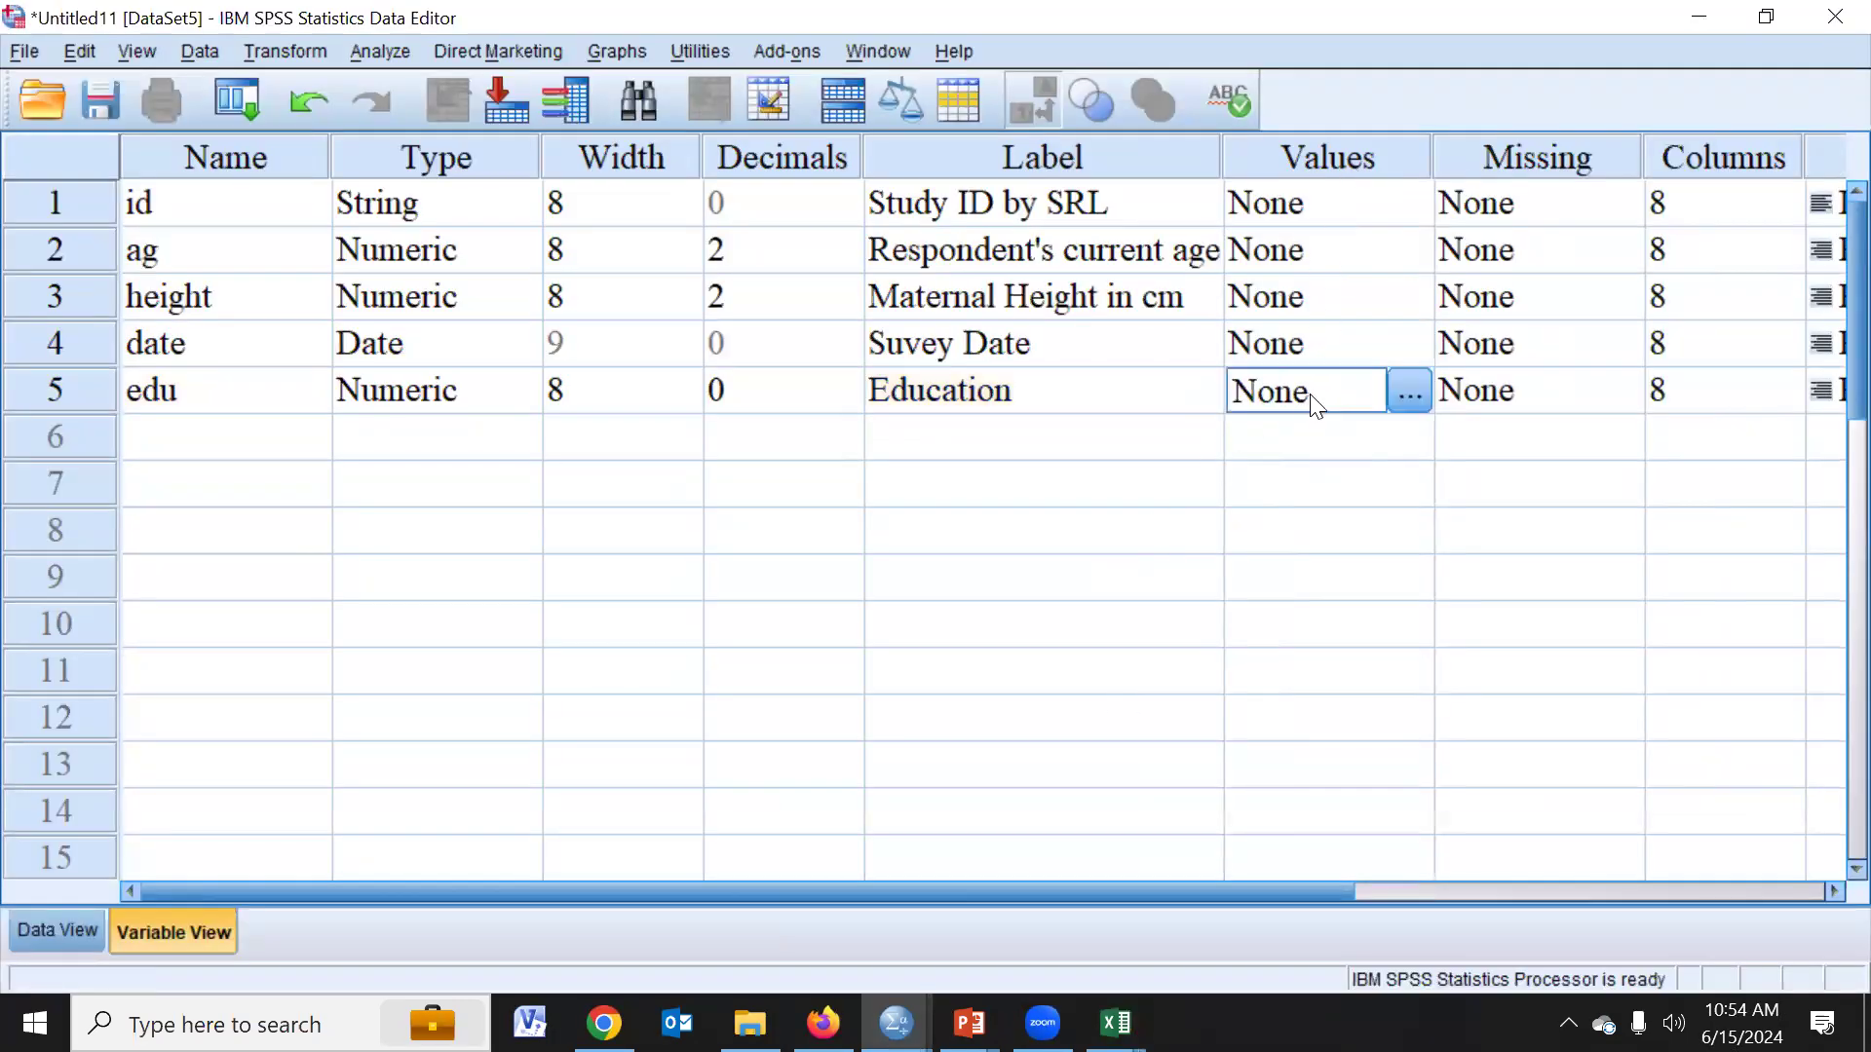
pyautogui.click(1418, 393)
pyautogui.write('0')
pyautogui.click(781, 433)
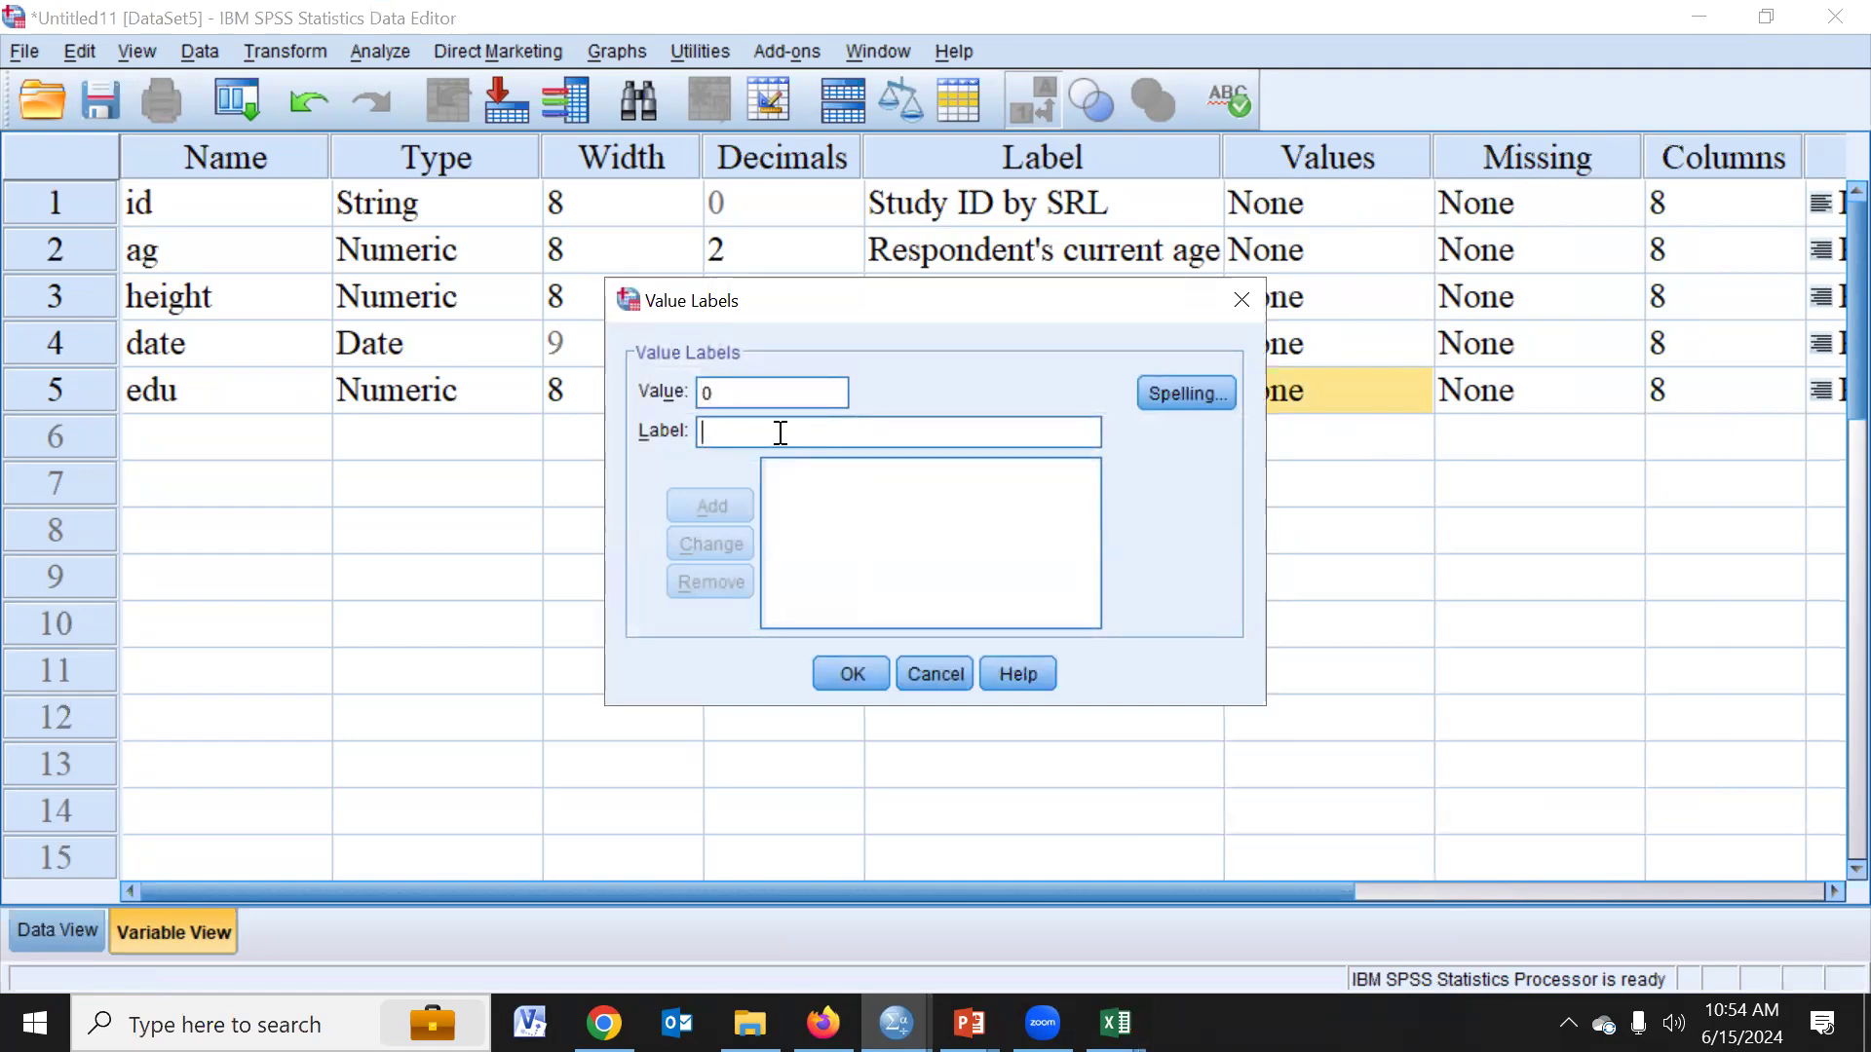
pyautogui.write('Below s')
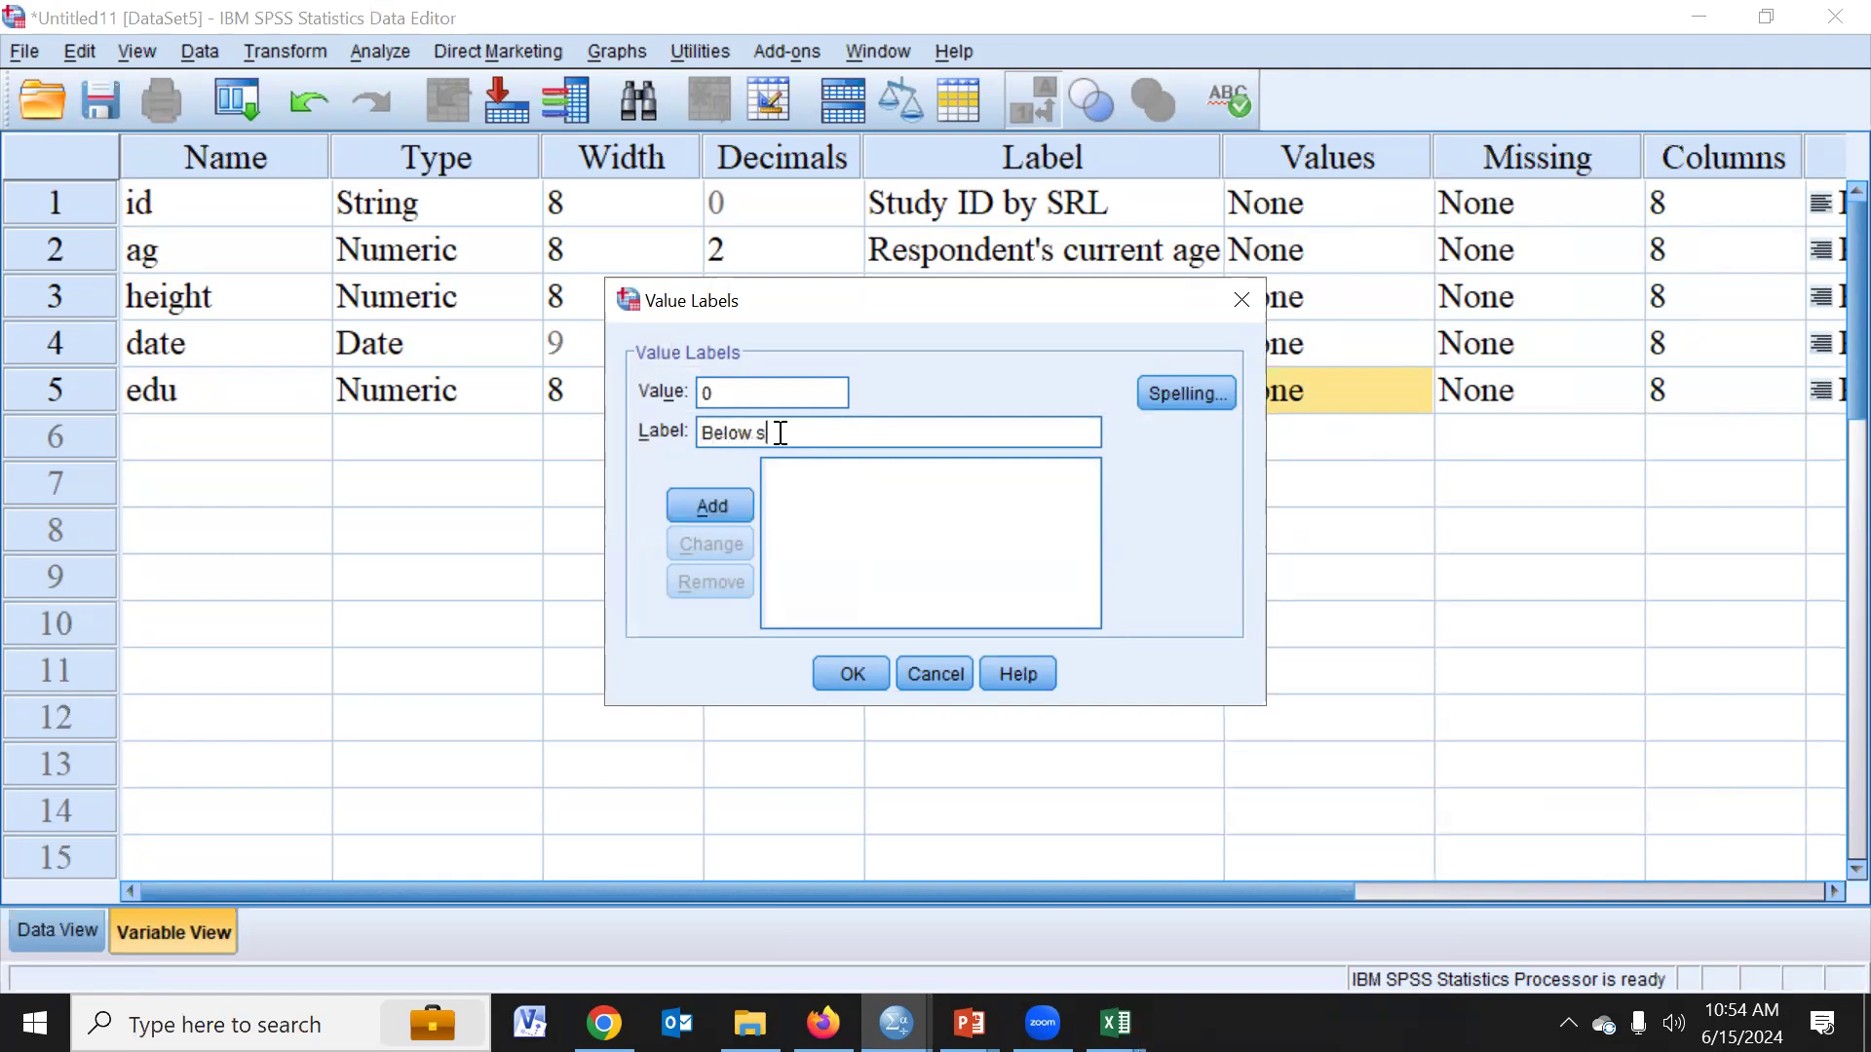
pyautogui.write('condary')
pyautogui.click(727, 505)
# - Add the value label "Secondary" for the value 1 of edu and confirm the value labels
pyautogui.write('1')
pyautogui.click(738, 422)
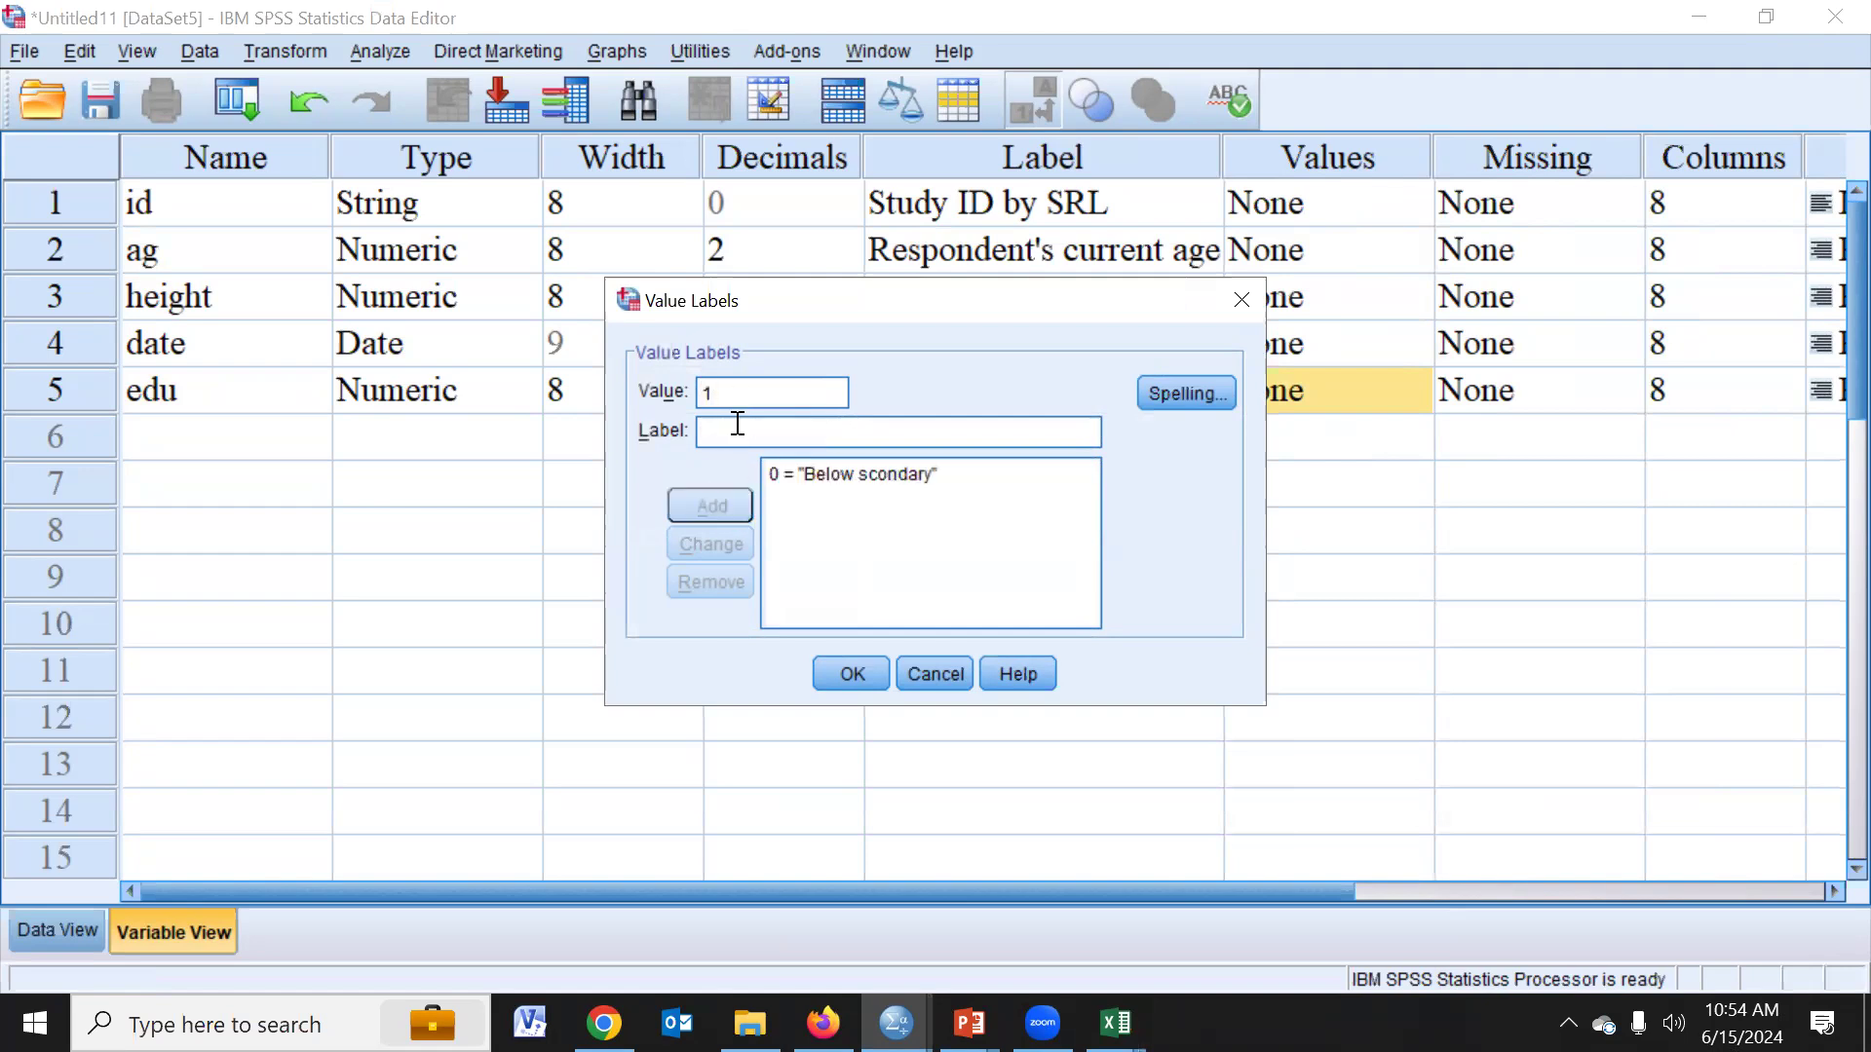
pyautogui.write('Sec')
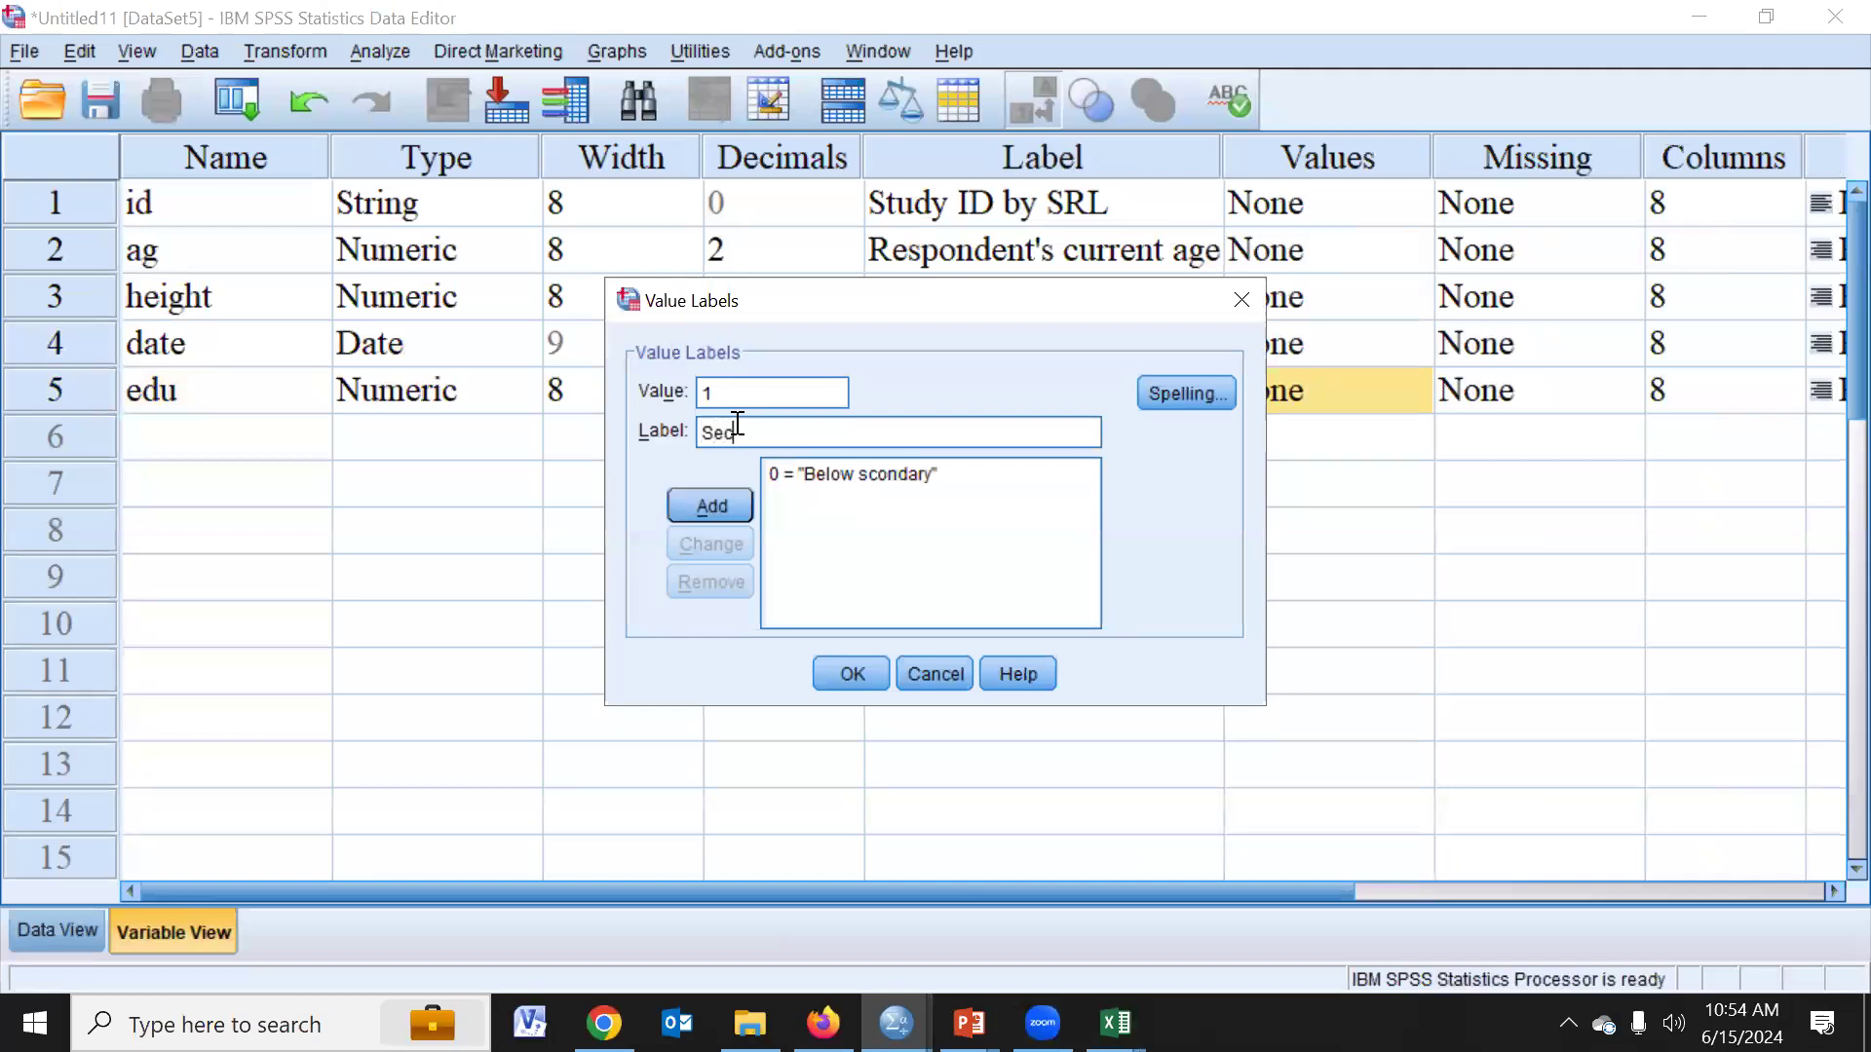
pyautogui.write('ondary')
pyautogui.click(717, 504)
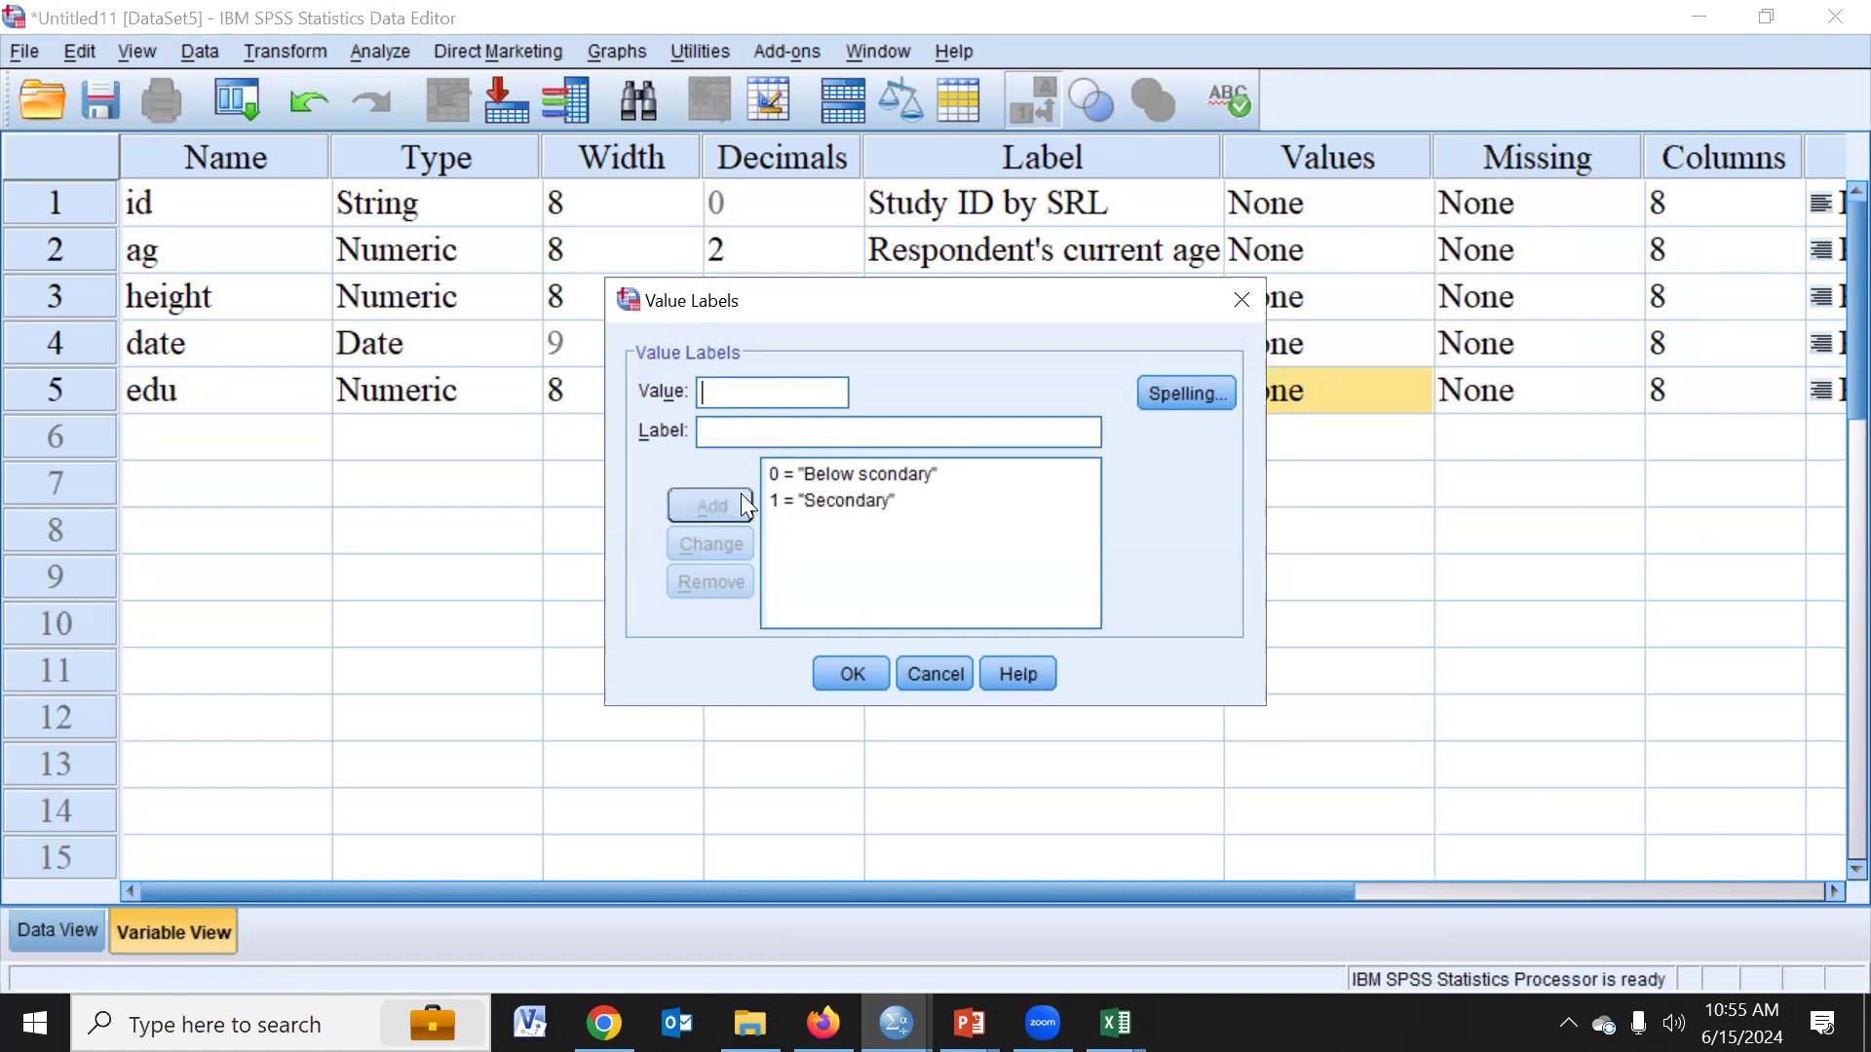
pyautogui.click(853, 672)
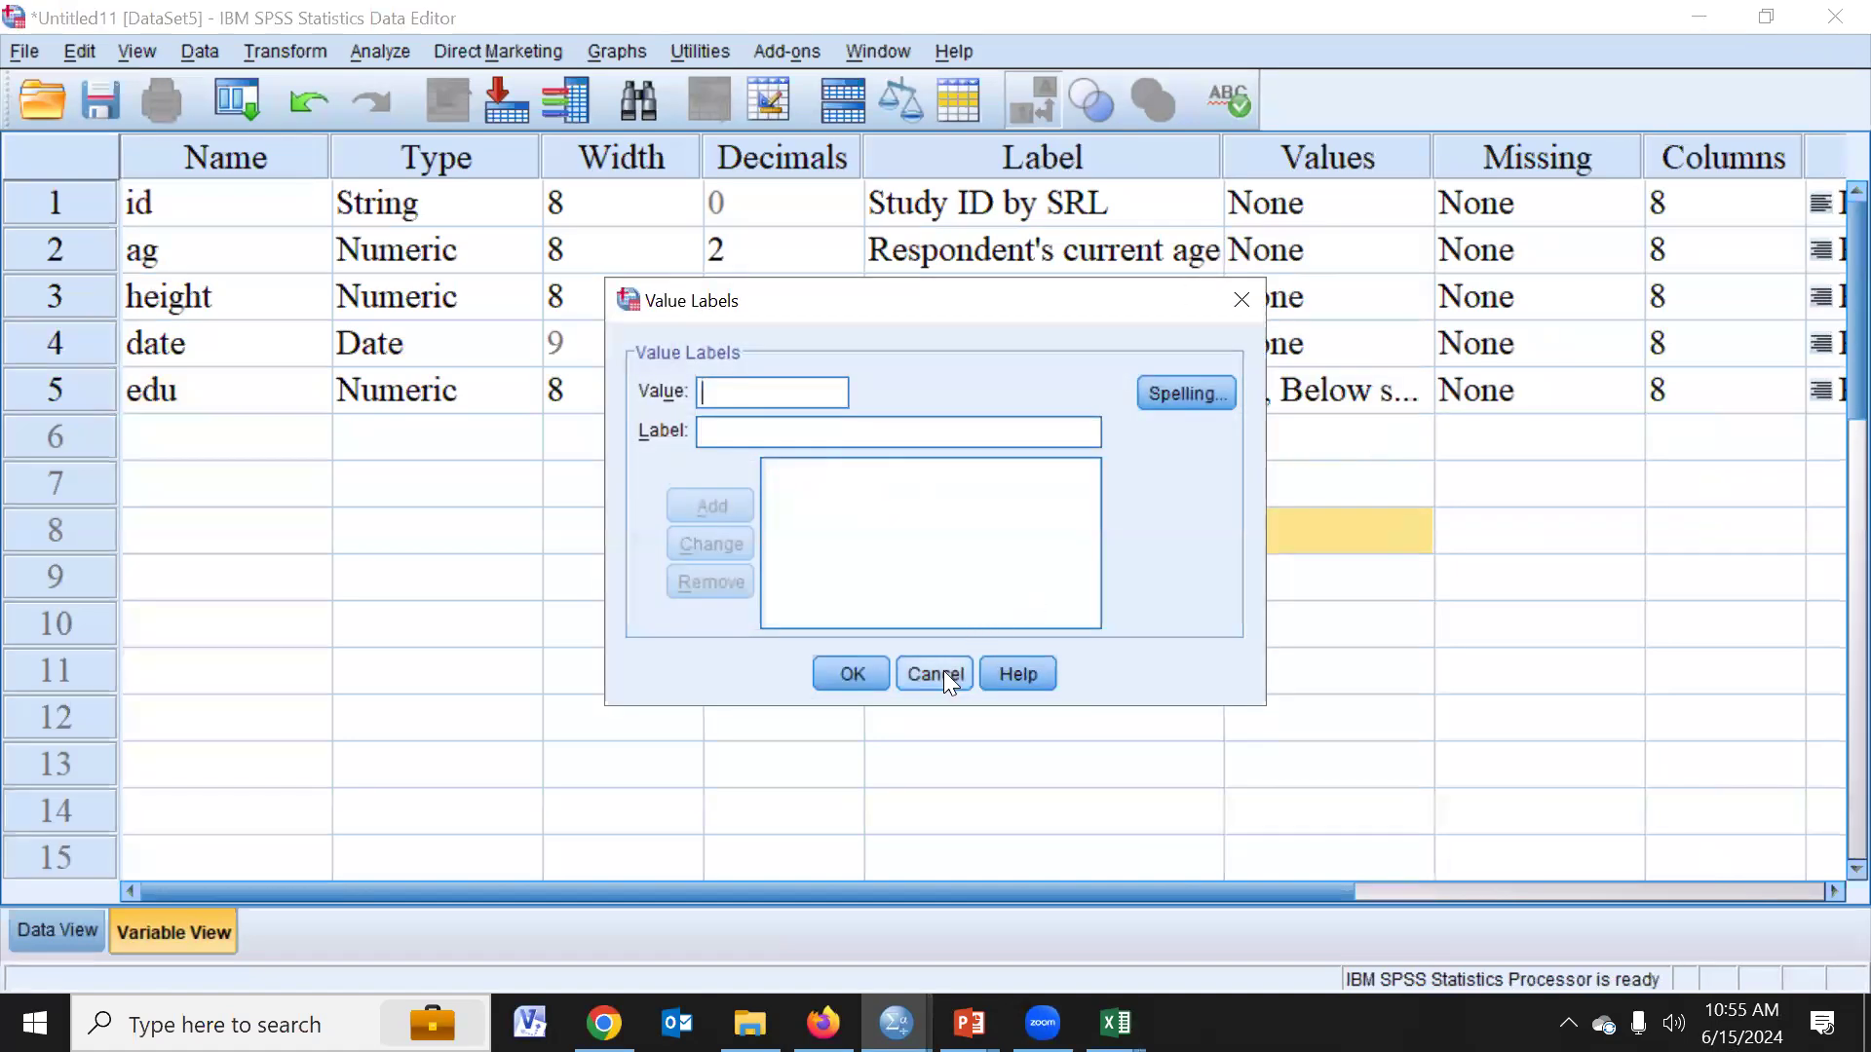
pyautogui.click(941, 672)
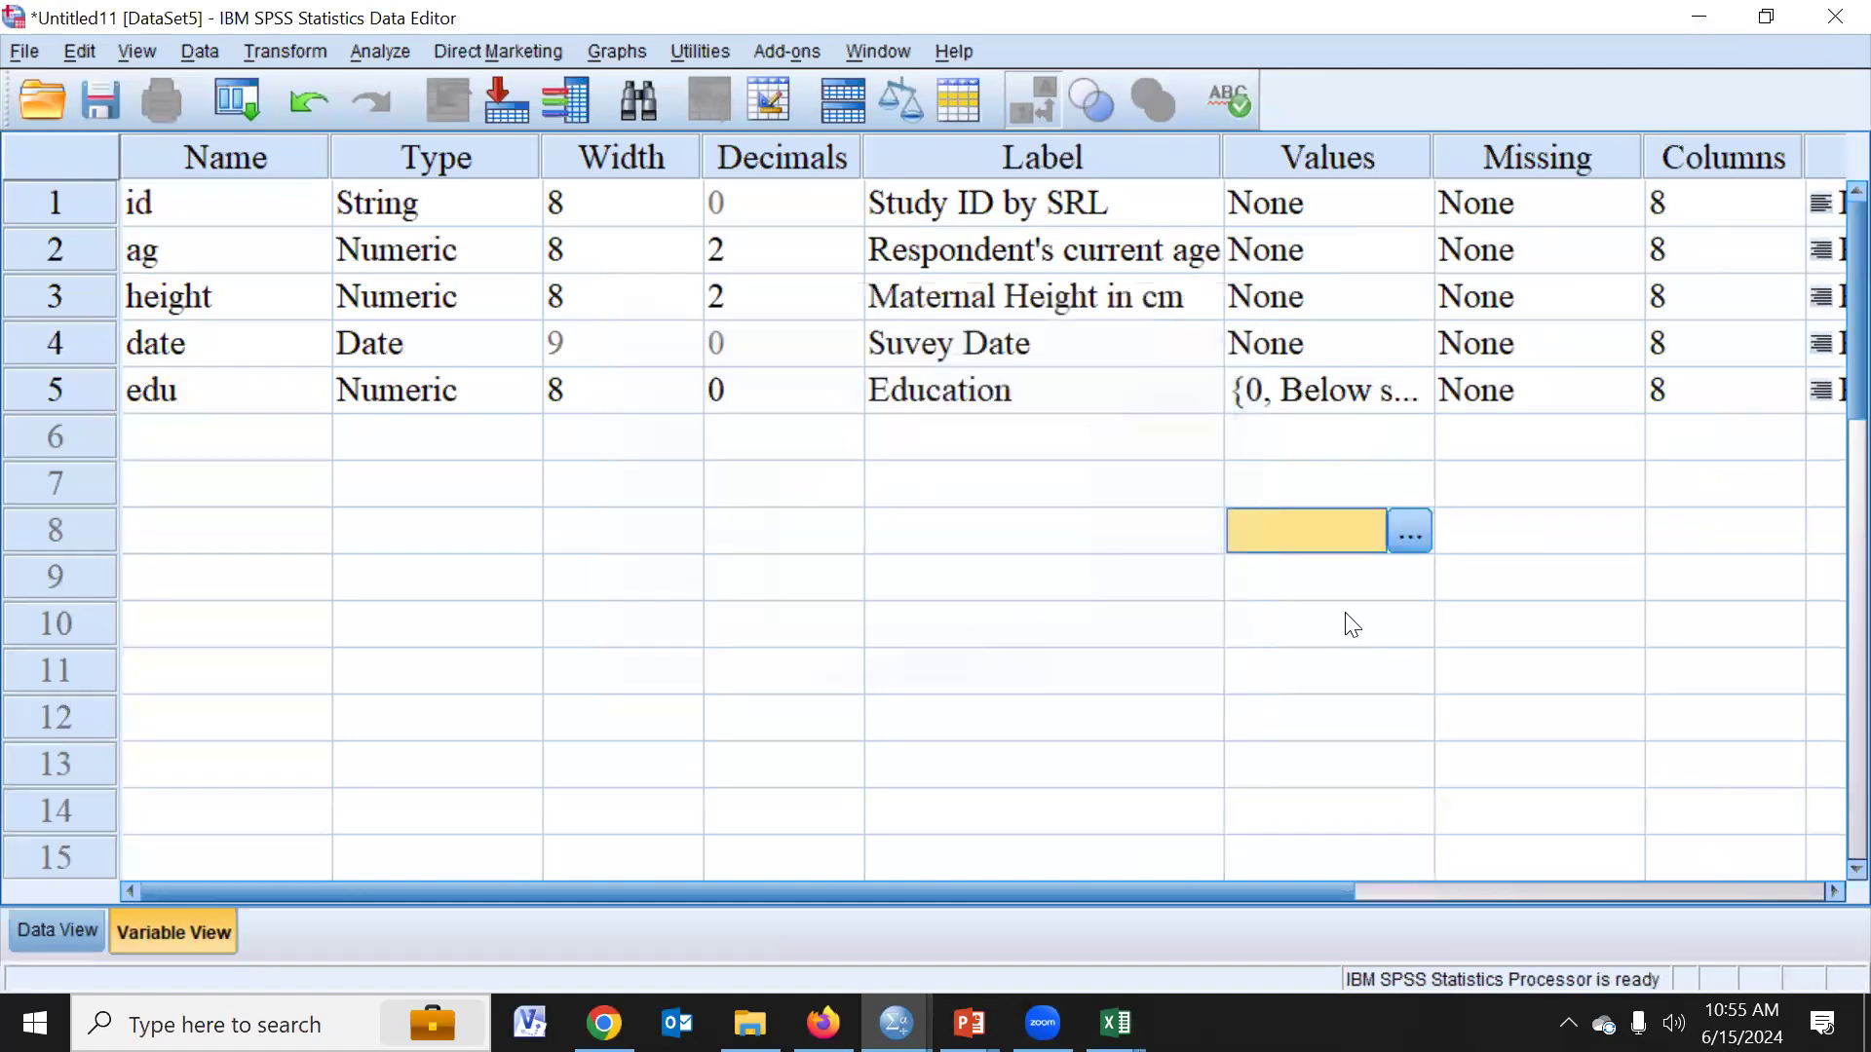
pyautogui.click(230, 202)
pyautogui.moveTo(230, 203); pyautogui.dragTo(389, 467)
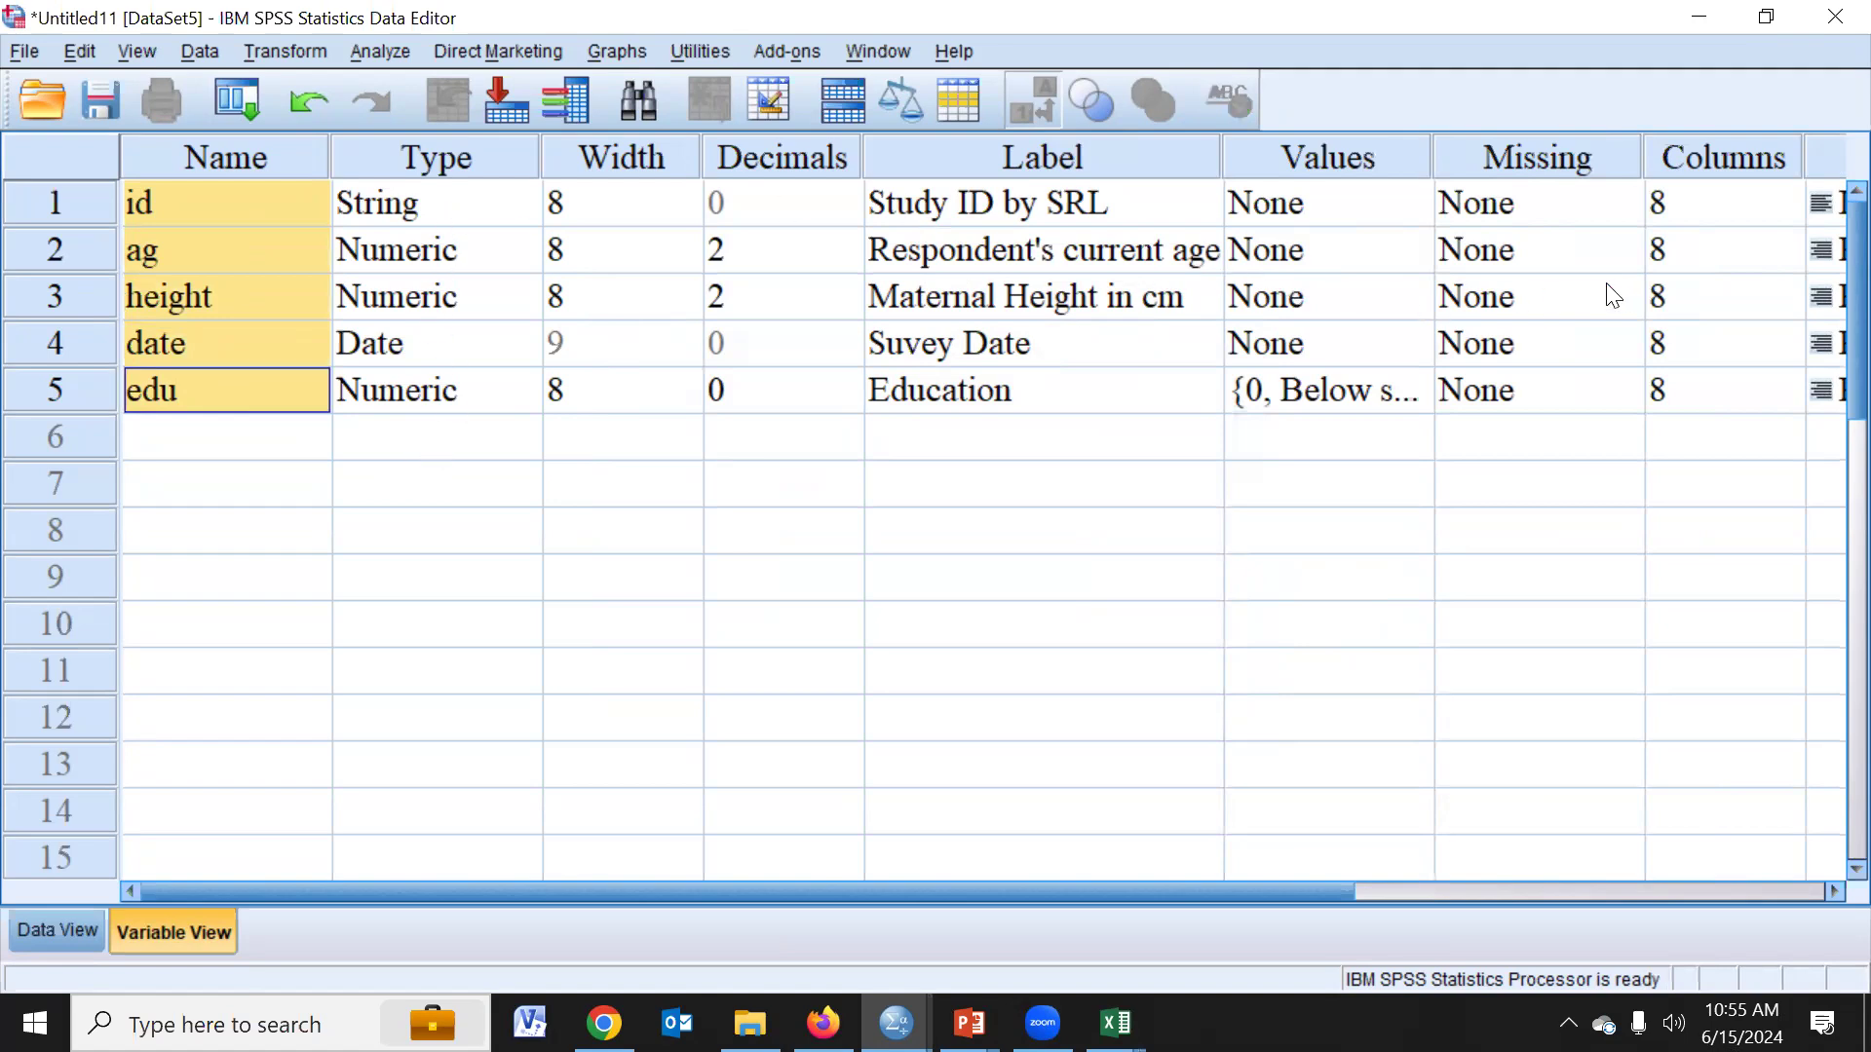
# - Switch to Data View and enter 1, 2 and 43 in the first three rows of the id column
pyautogui.click(96, 921)
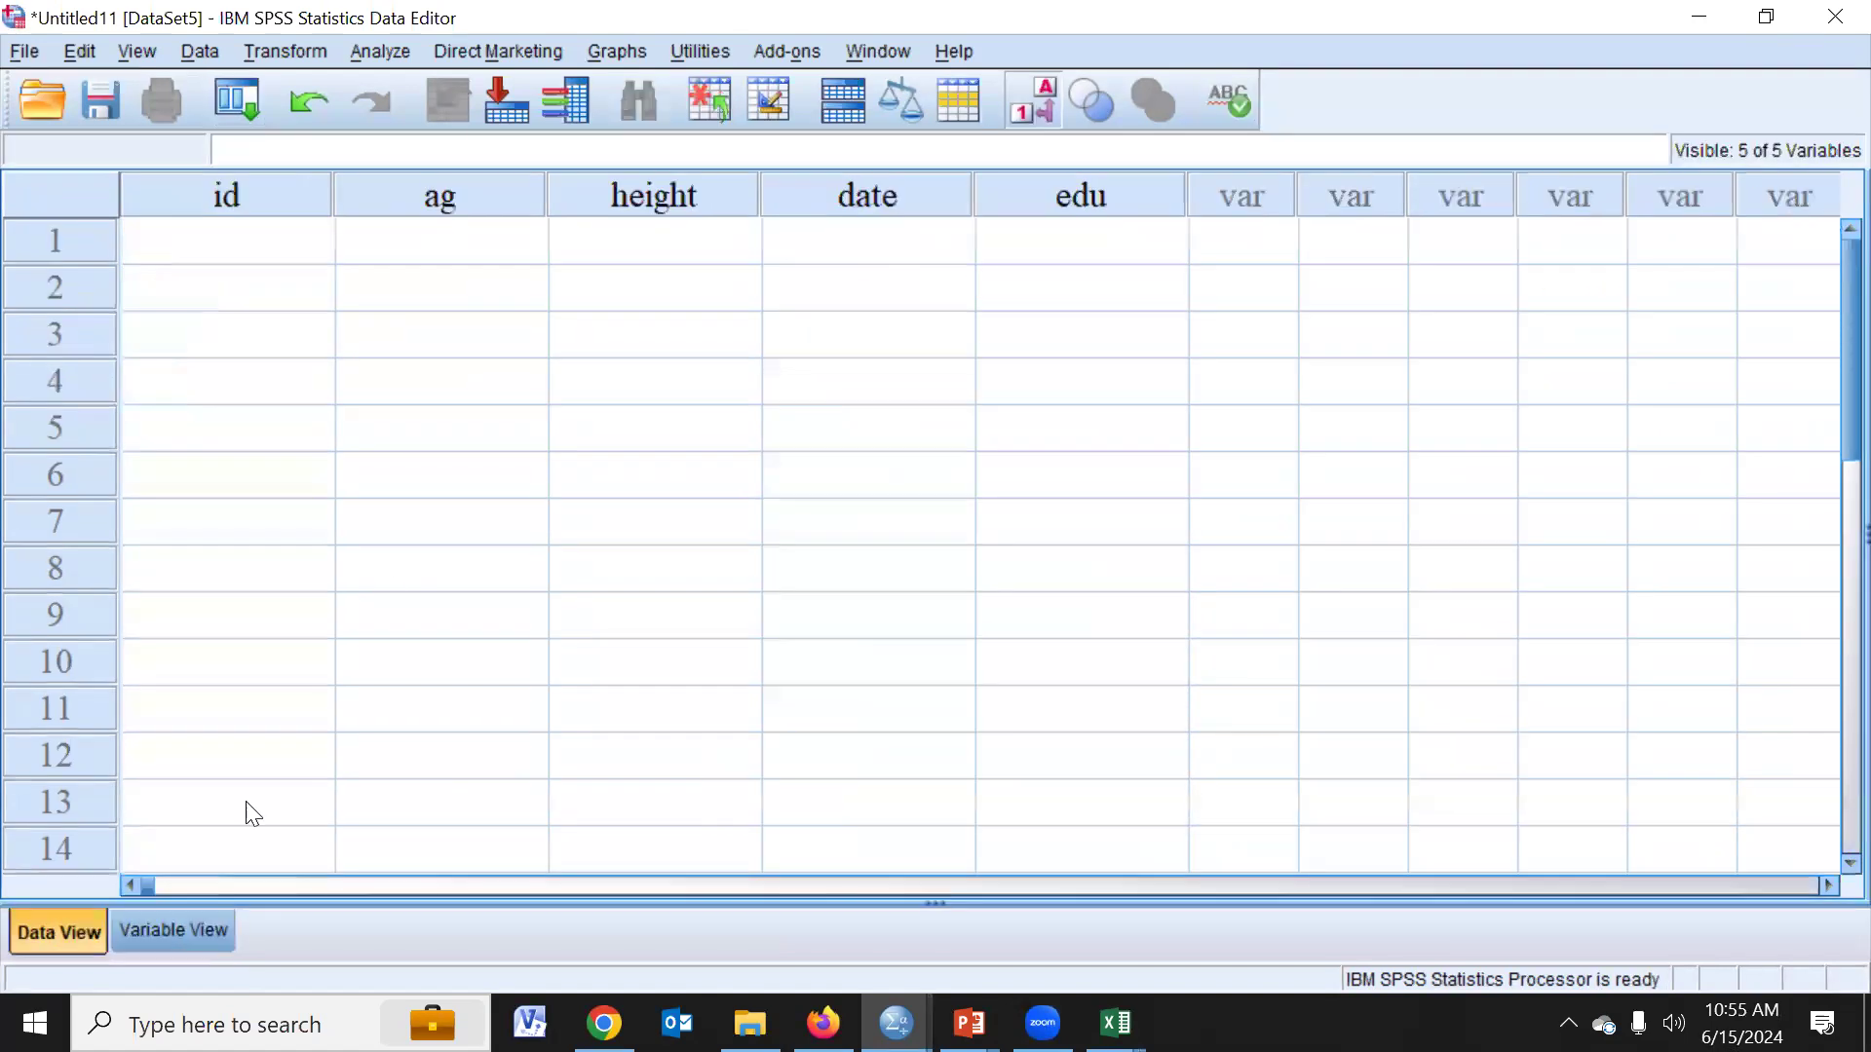
pyautogui.click(269, 247)
pyautogui.write('1')
pyautogui.press('Return')
pyautogui.write('2')
pyautogui.press('Return')
pyautogui.write('43')
pyautogui.press('Return')
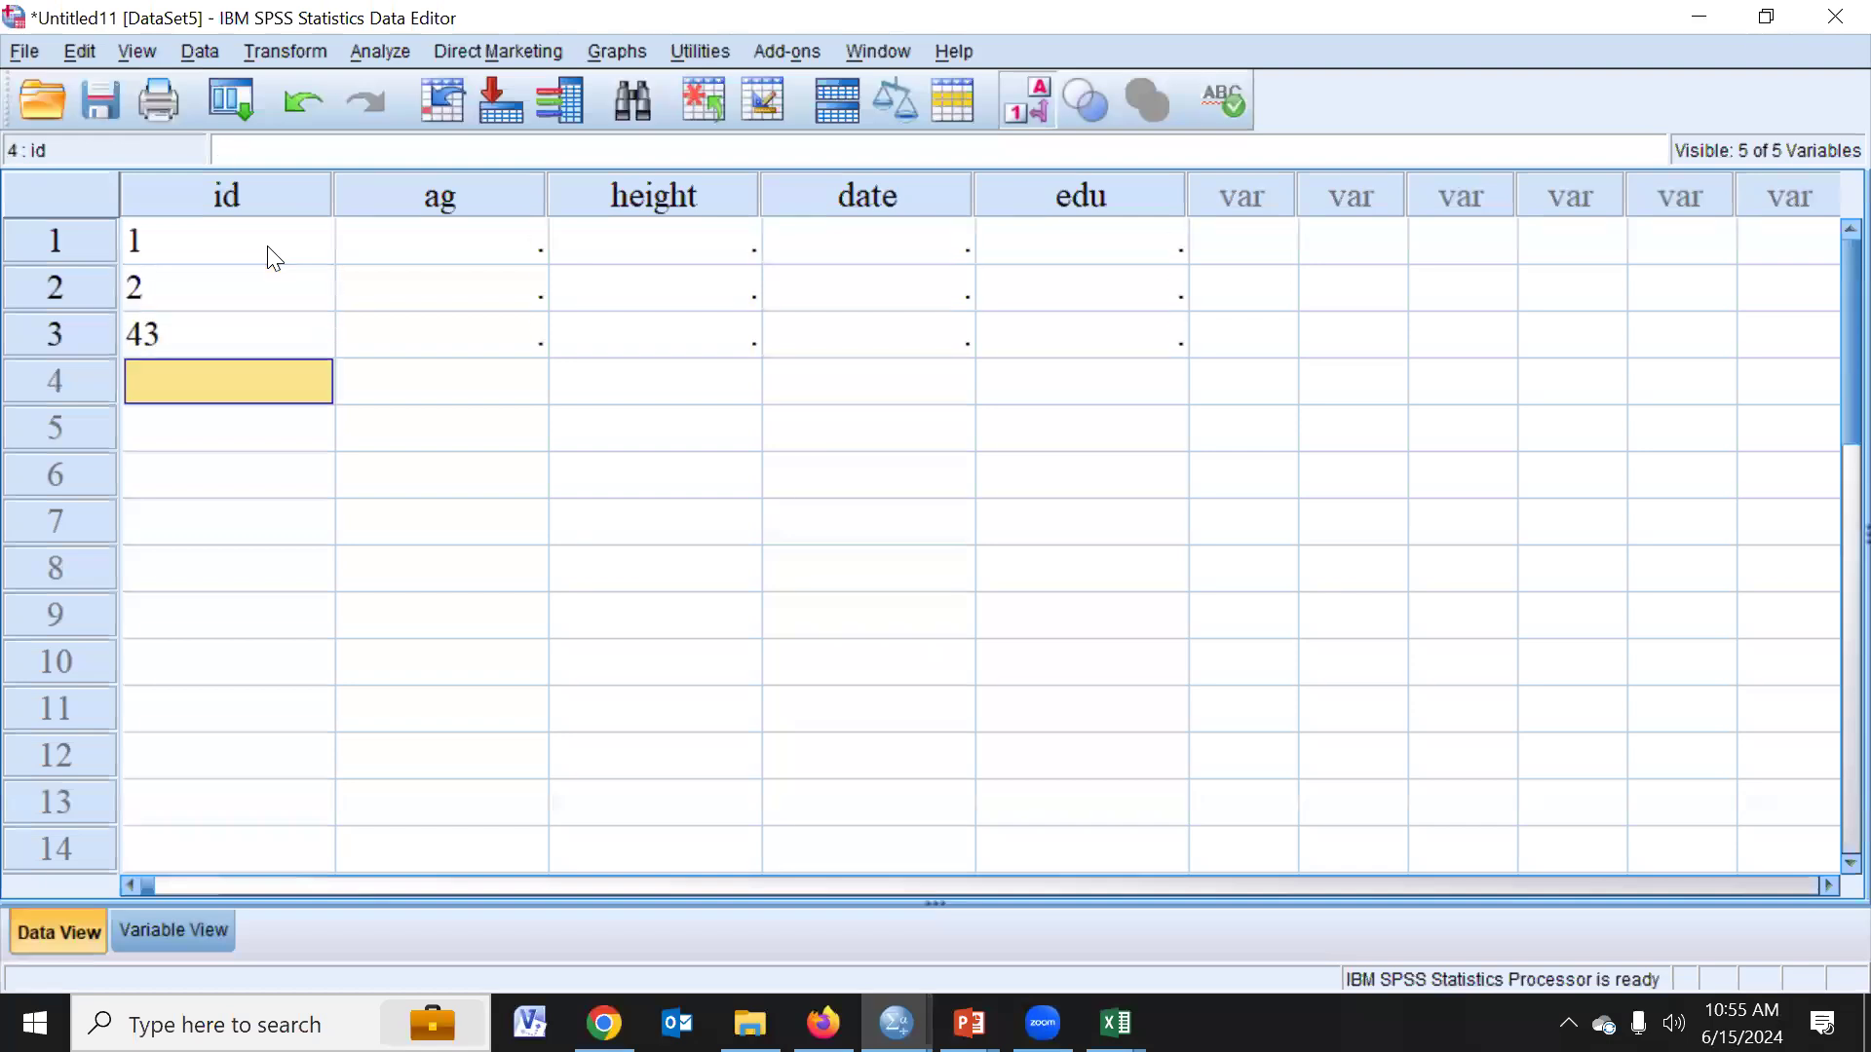
# - Correct the third id to 3 and fill rows 4 to 10 of the id column with the numbers 4 through 10
pyautogui.press('Up')
pyautogui.write('3')
pyautogui.press('Return')
pyautogui.write('4')
pyautogui.press('Return')
pyautogui.write('5')
pyautogui.press('Return')
pyautogui.write('6')
pyautogui.press('Return')
pyautogui.write('7')
pyautogui.press('Return')
pyautogui.write('8')
pyautogui.press('Return')
pyautogui.write('9')
pyautogui.press('Return')
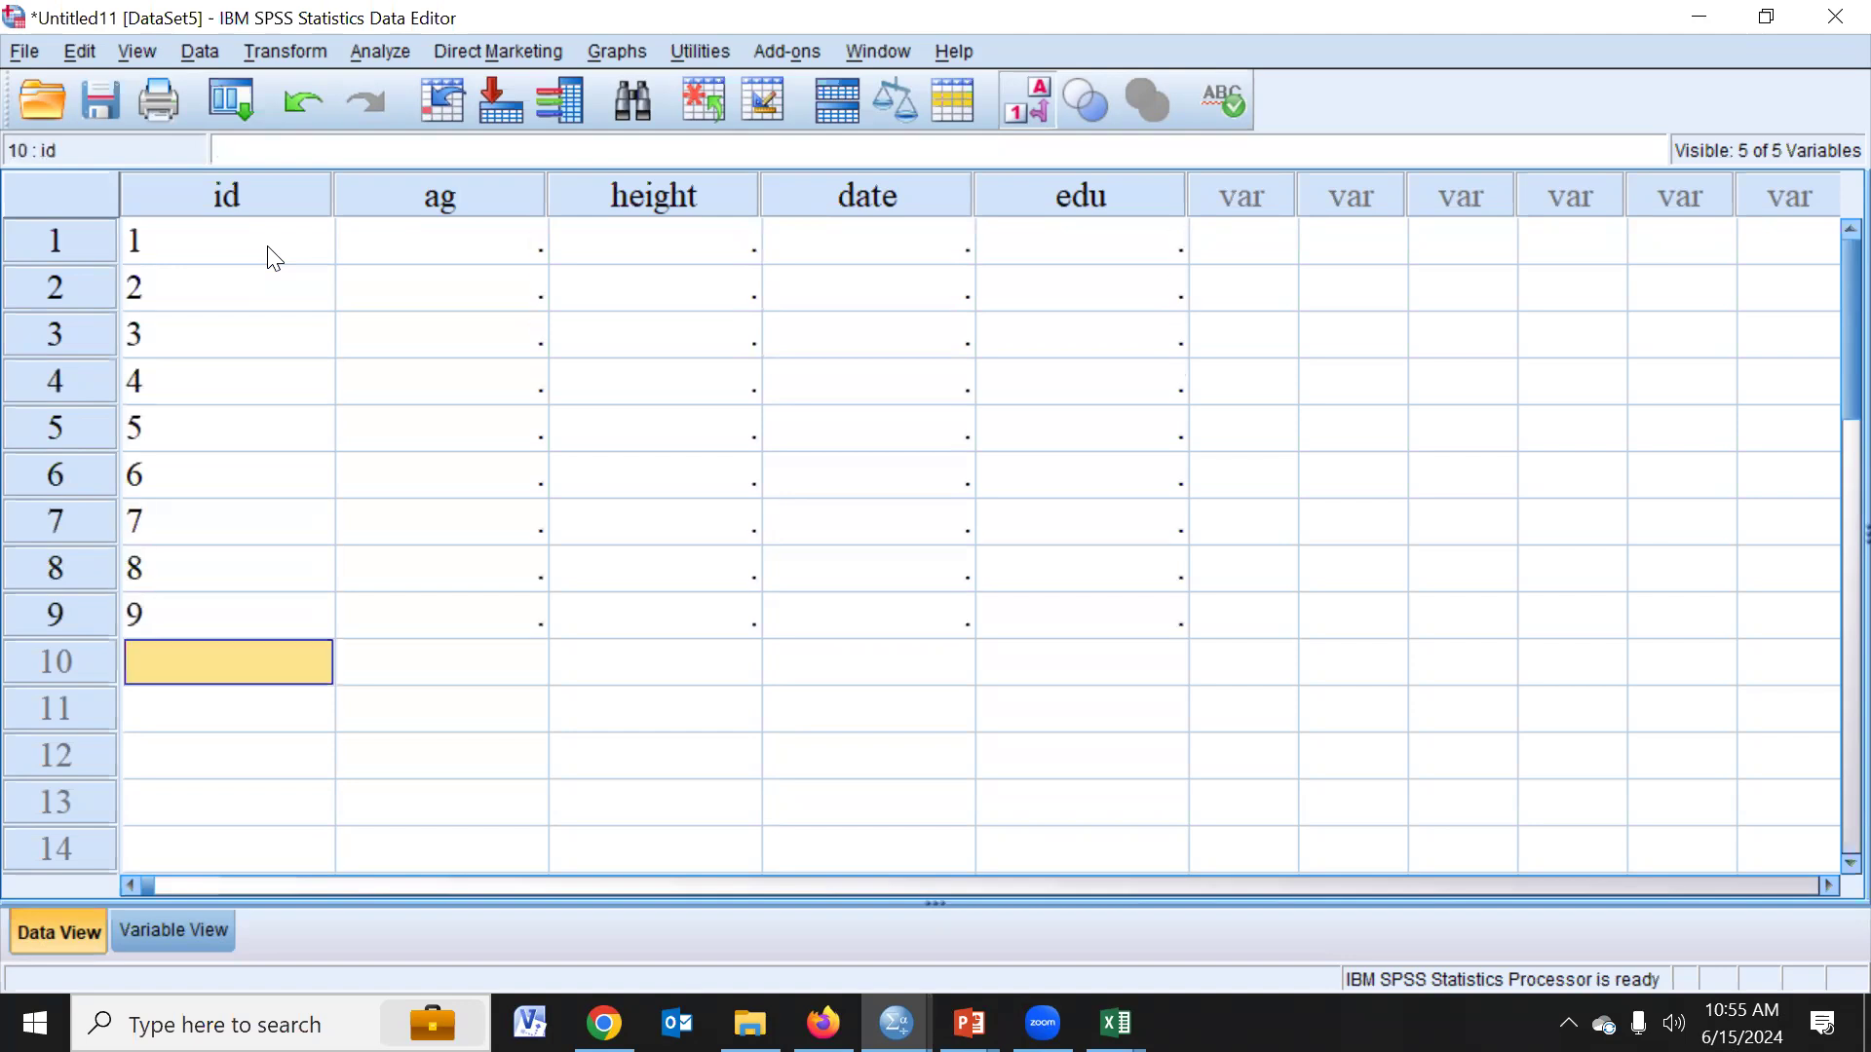
pyautogui.write('10')
pyautogui.press('Return')
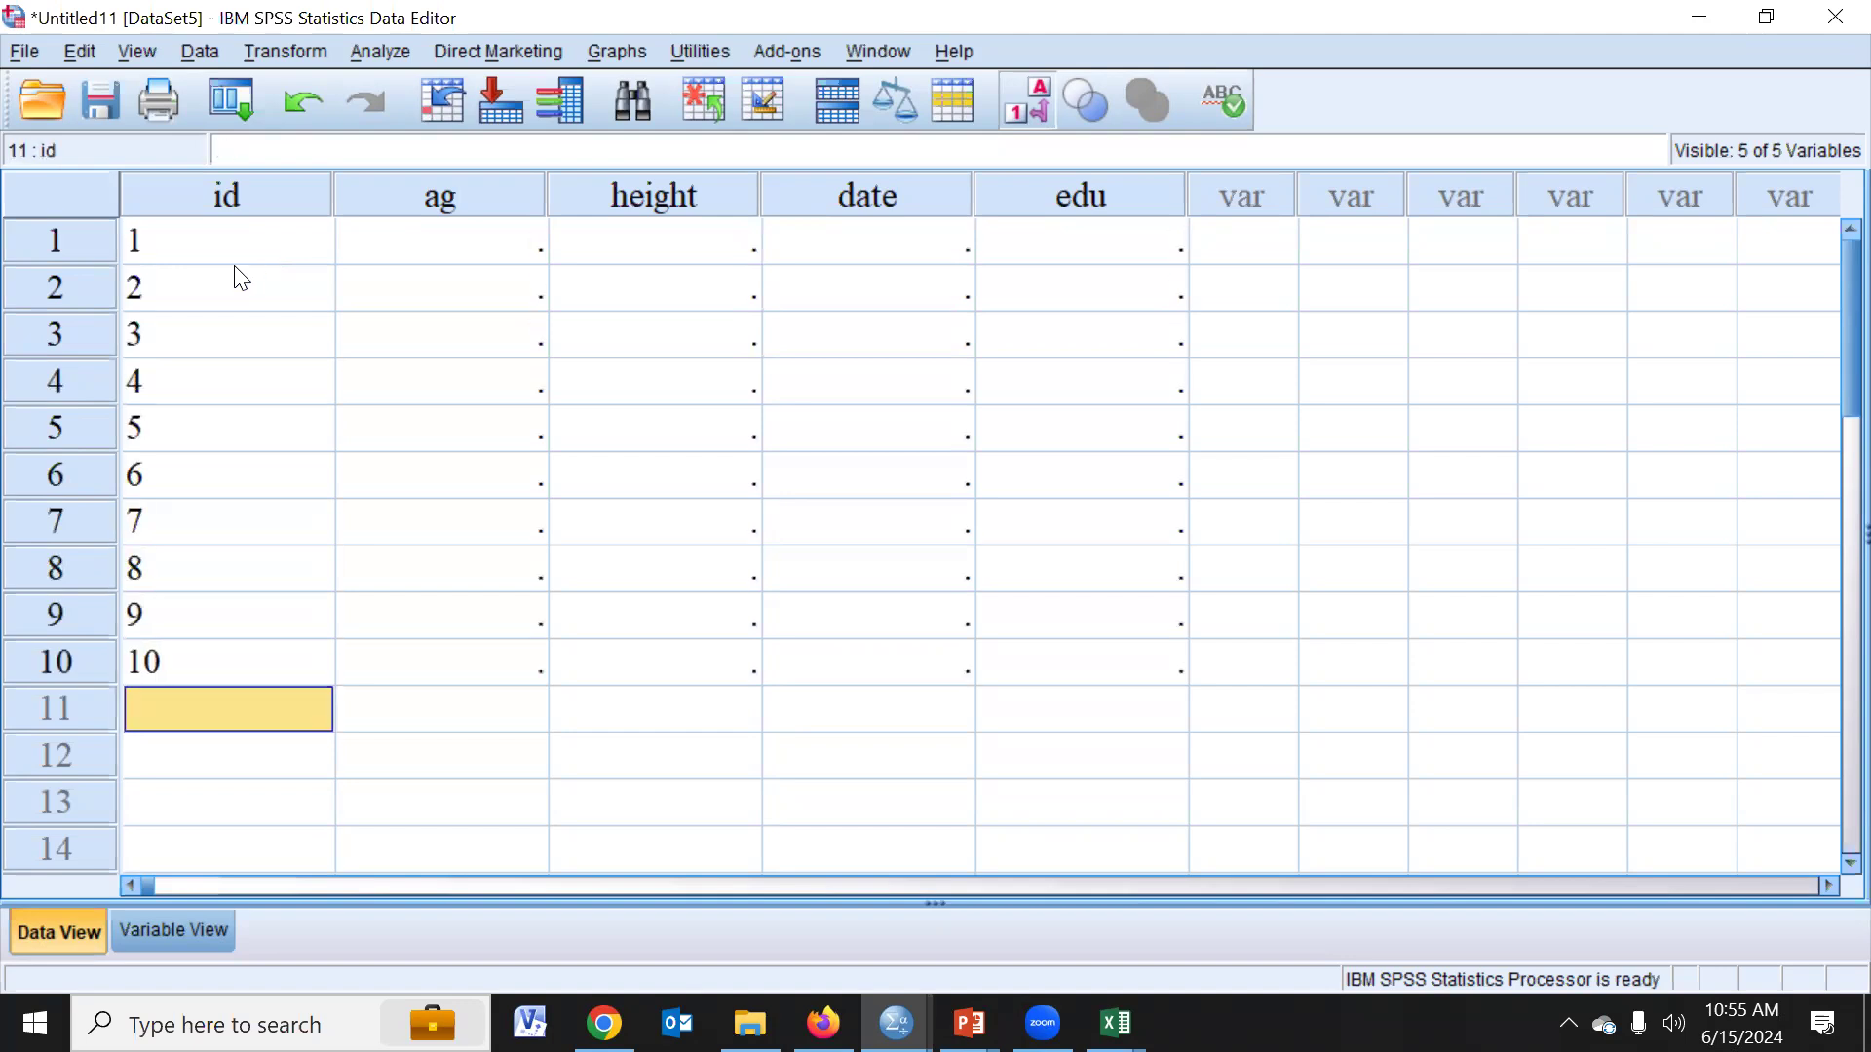
# - Fill rows 1 to 10 of the ag column with 23, 24, 32, 45, 1, 34, 56, 32, 34 and 44
pyautogui.click(472, 255)
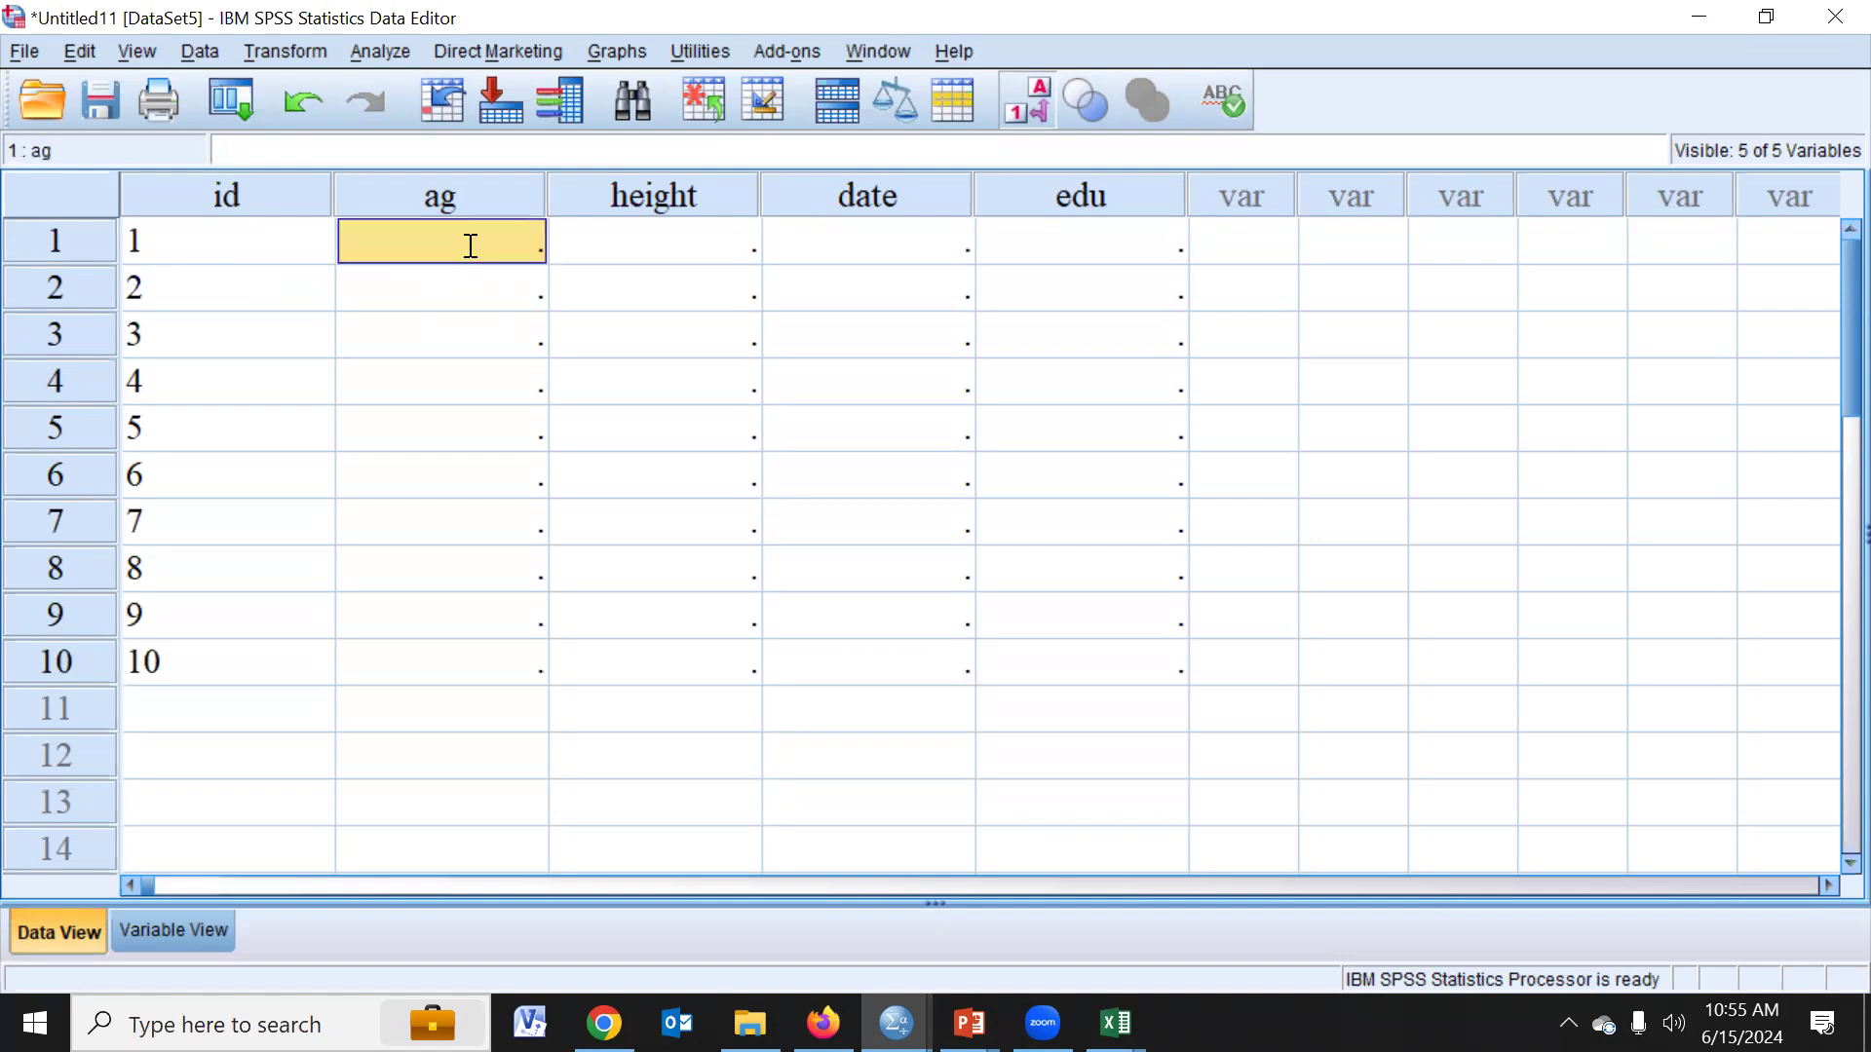
pyautogui.write('23')
pyautogui.press('Return')
pyautogui.write('24')
pyautogui.press('Return')
pyautogui.write('32')
pyautogui.press('Return')
pyautogui.write('45')
pyautogui.press('Return')
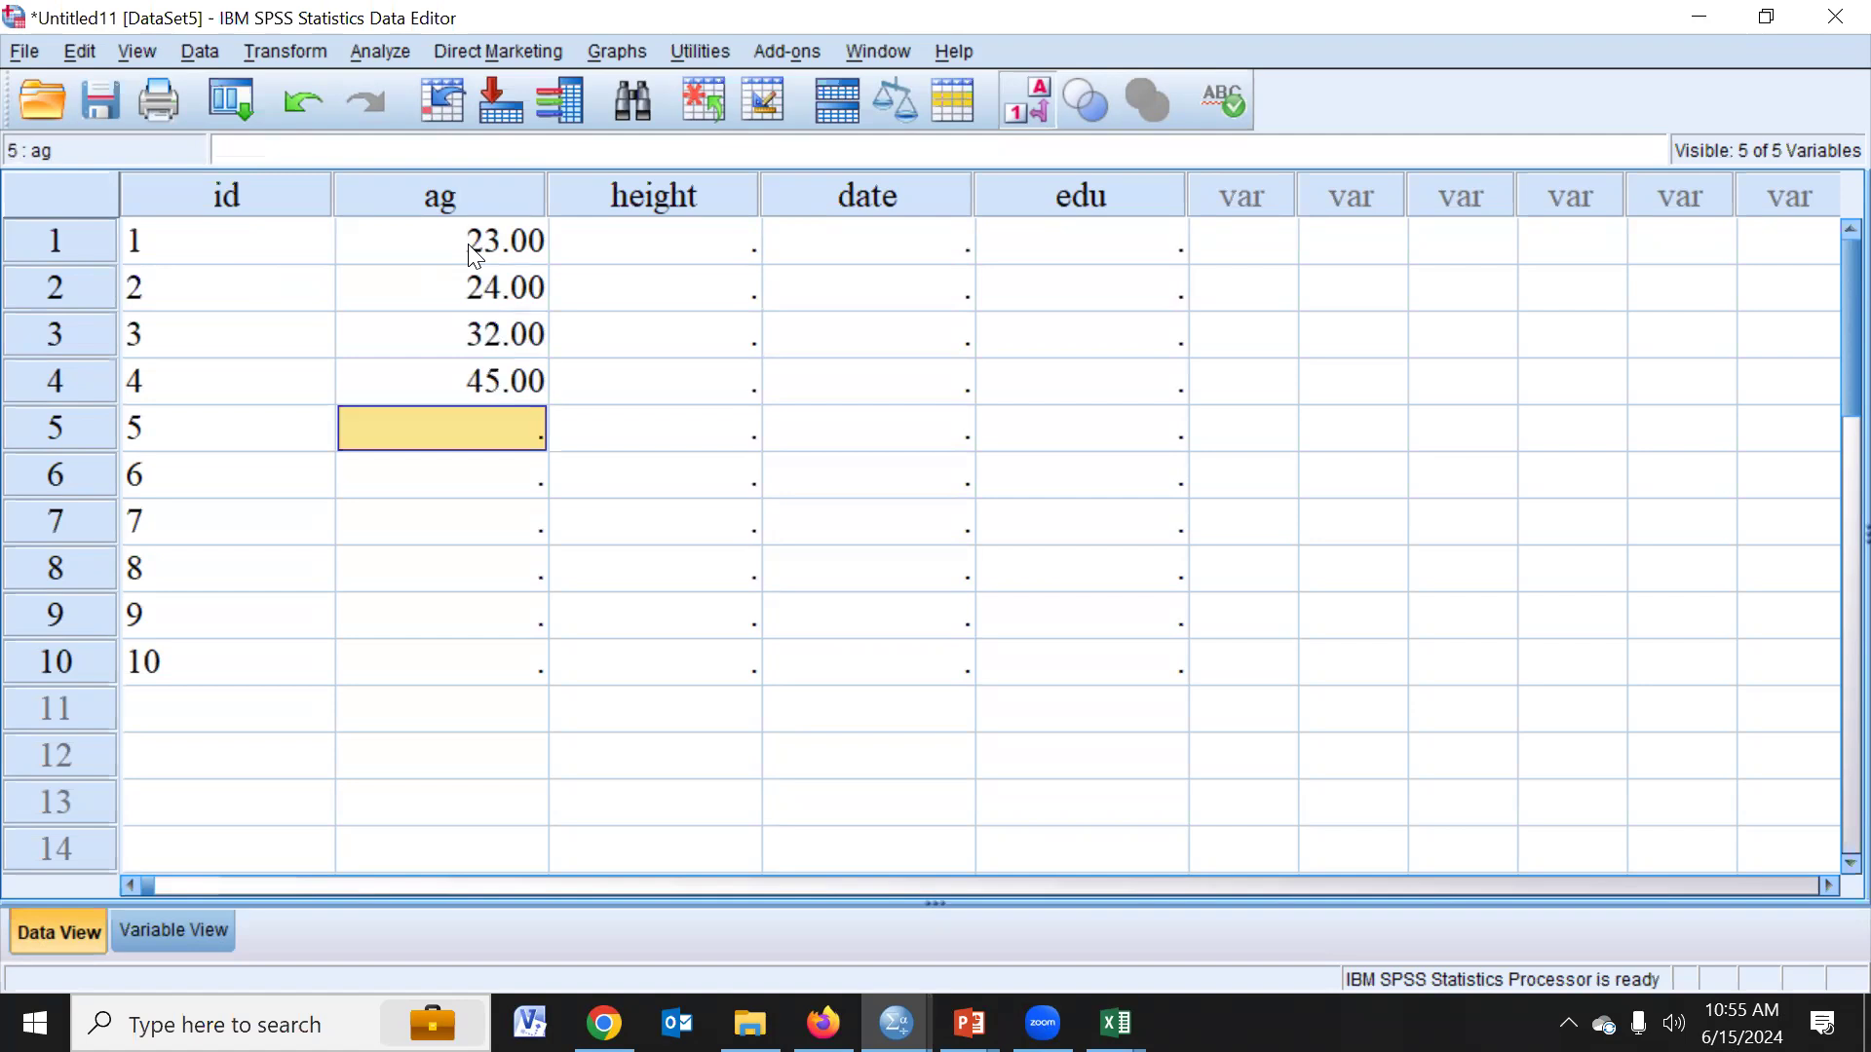
pyautogui.write('1')
pyautogui.press('Return')
pyautogui.write('34')
pyautogui.press('Return')
pyautogui.write('56')
pyautogui.press('Return')
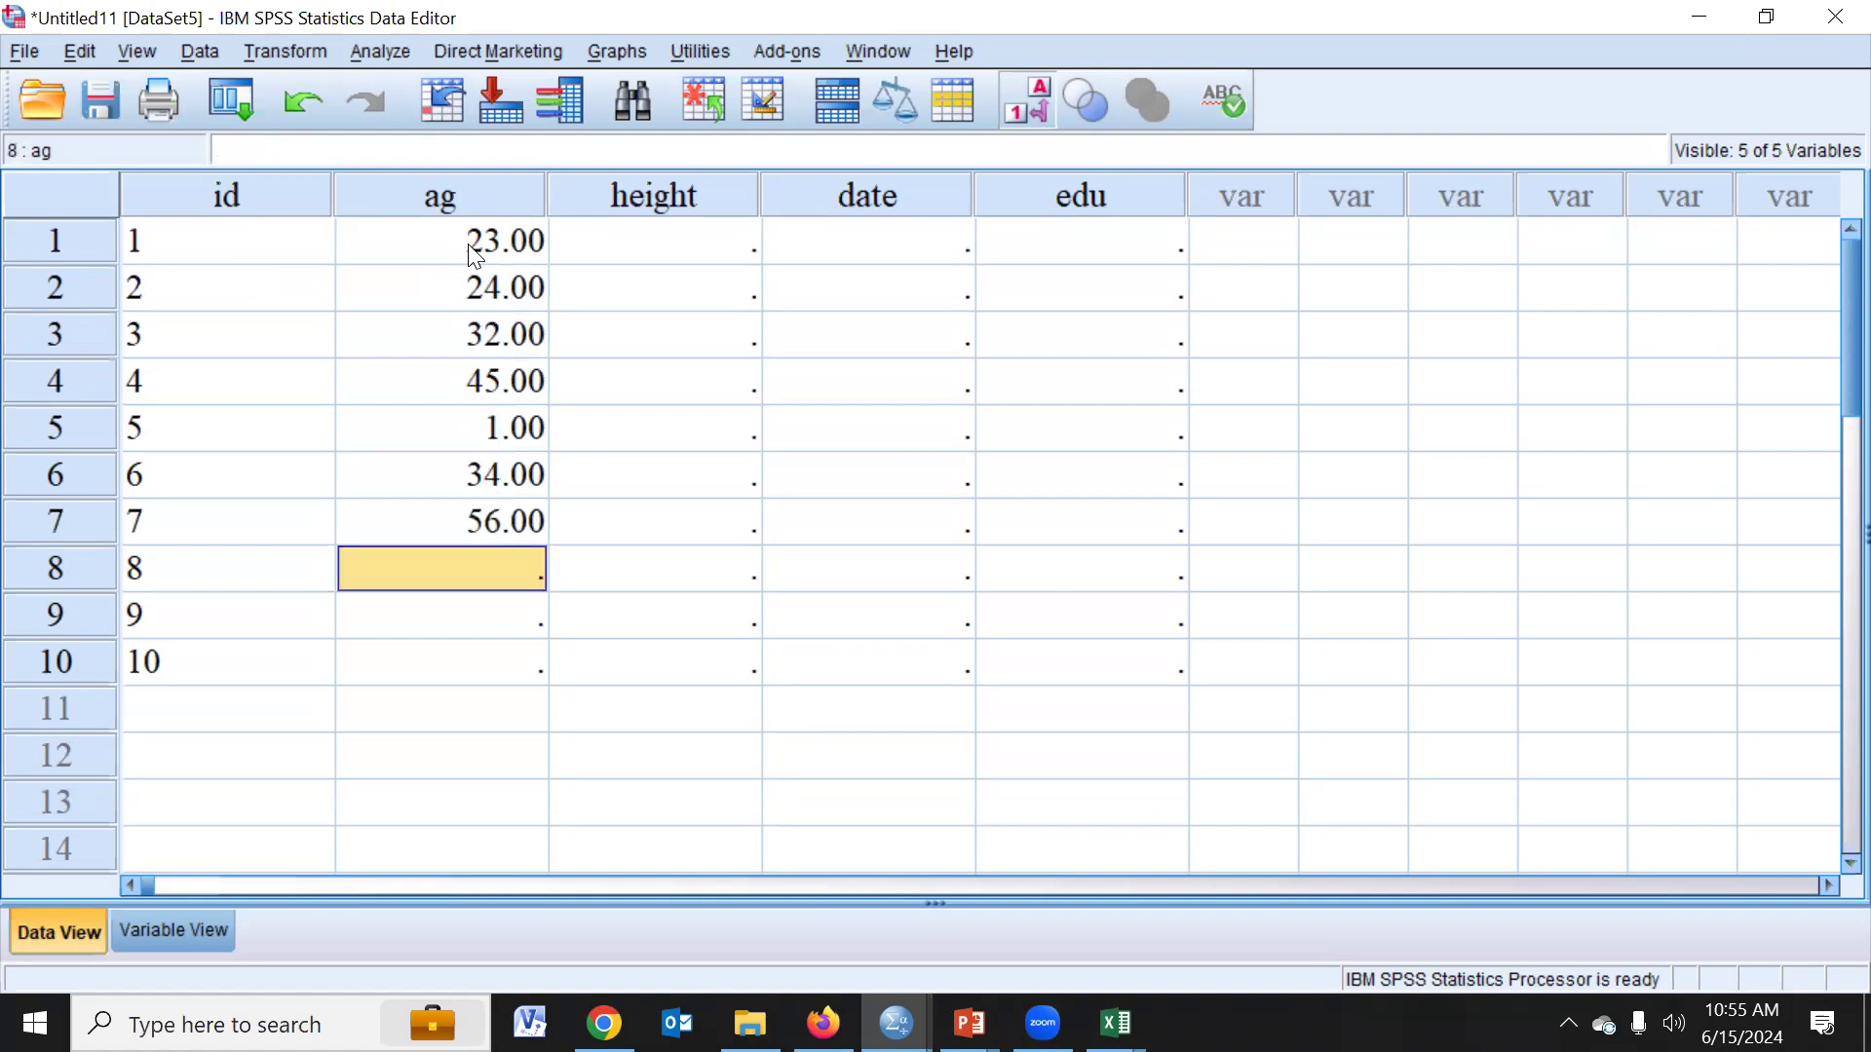
pyautogui.write('32')
pyautogui.press('Return')
pyautogui.write('34')
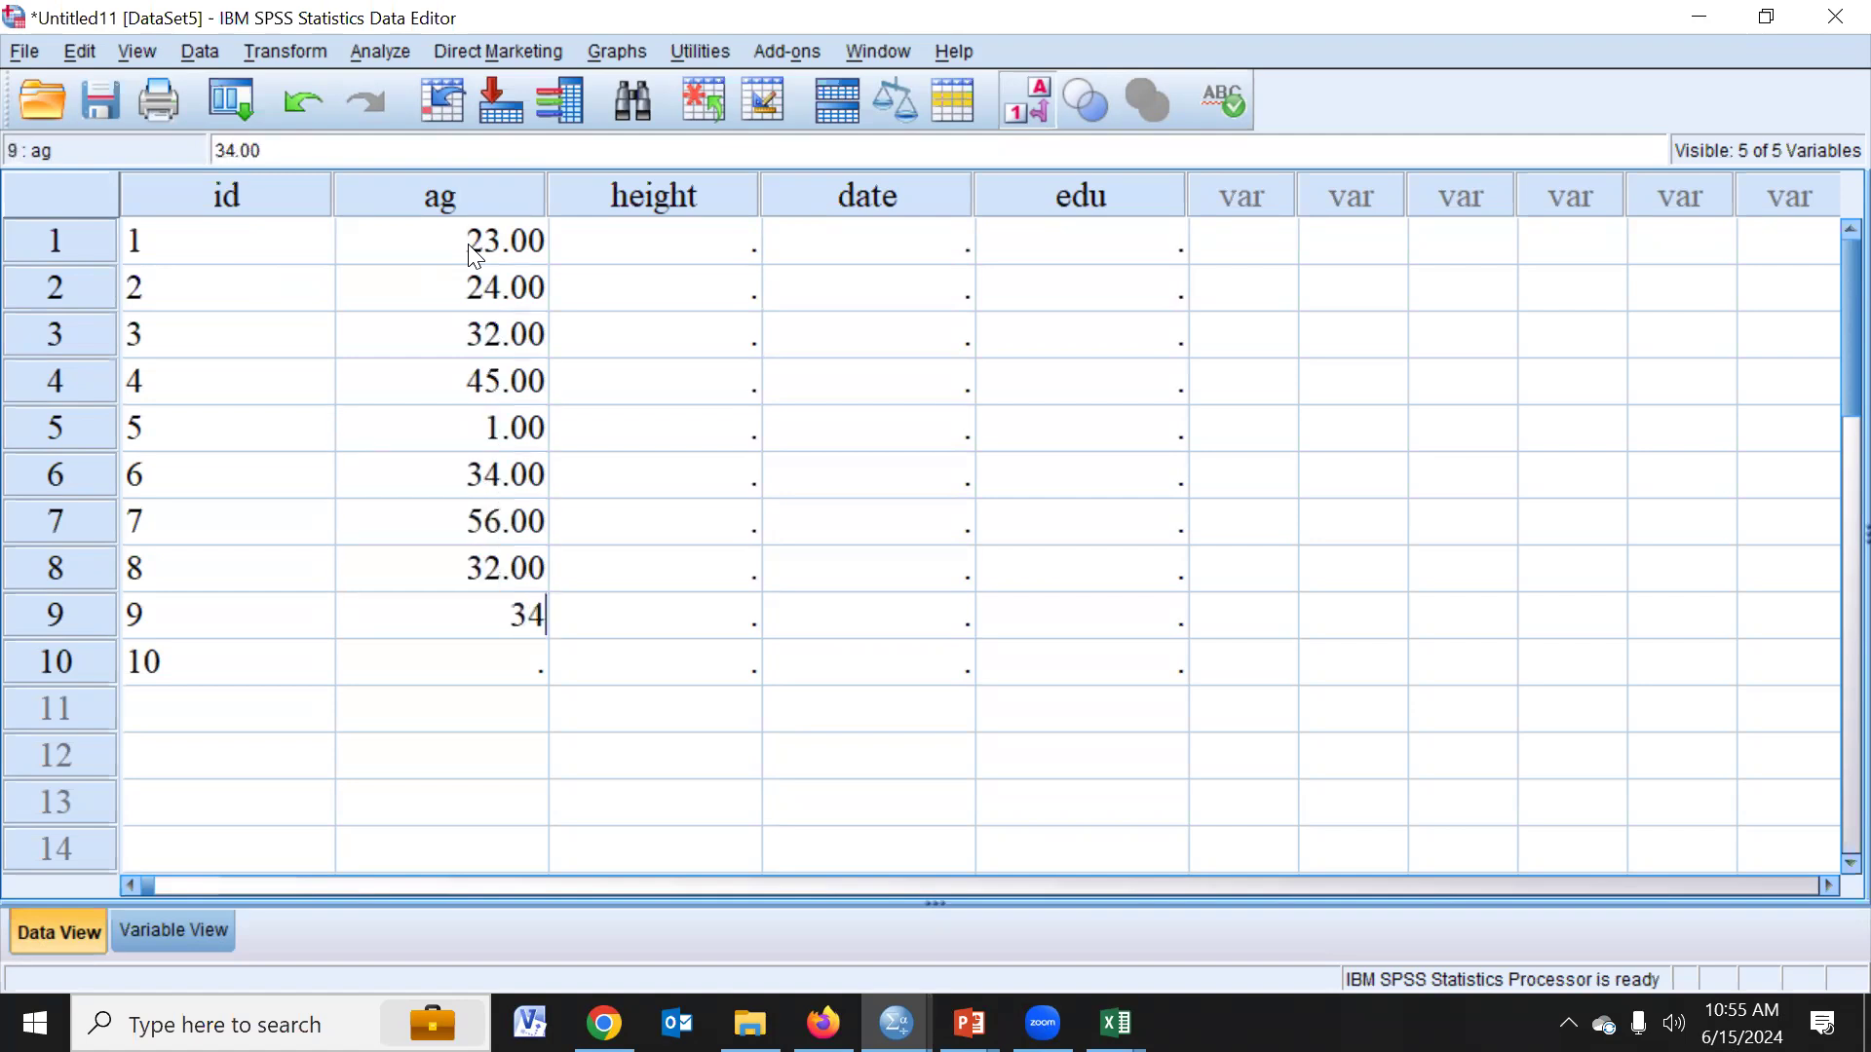
pyautogui.press('Return')
pyautogui.write('44')
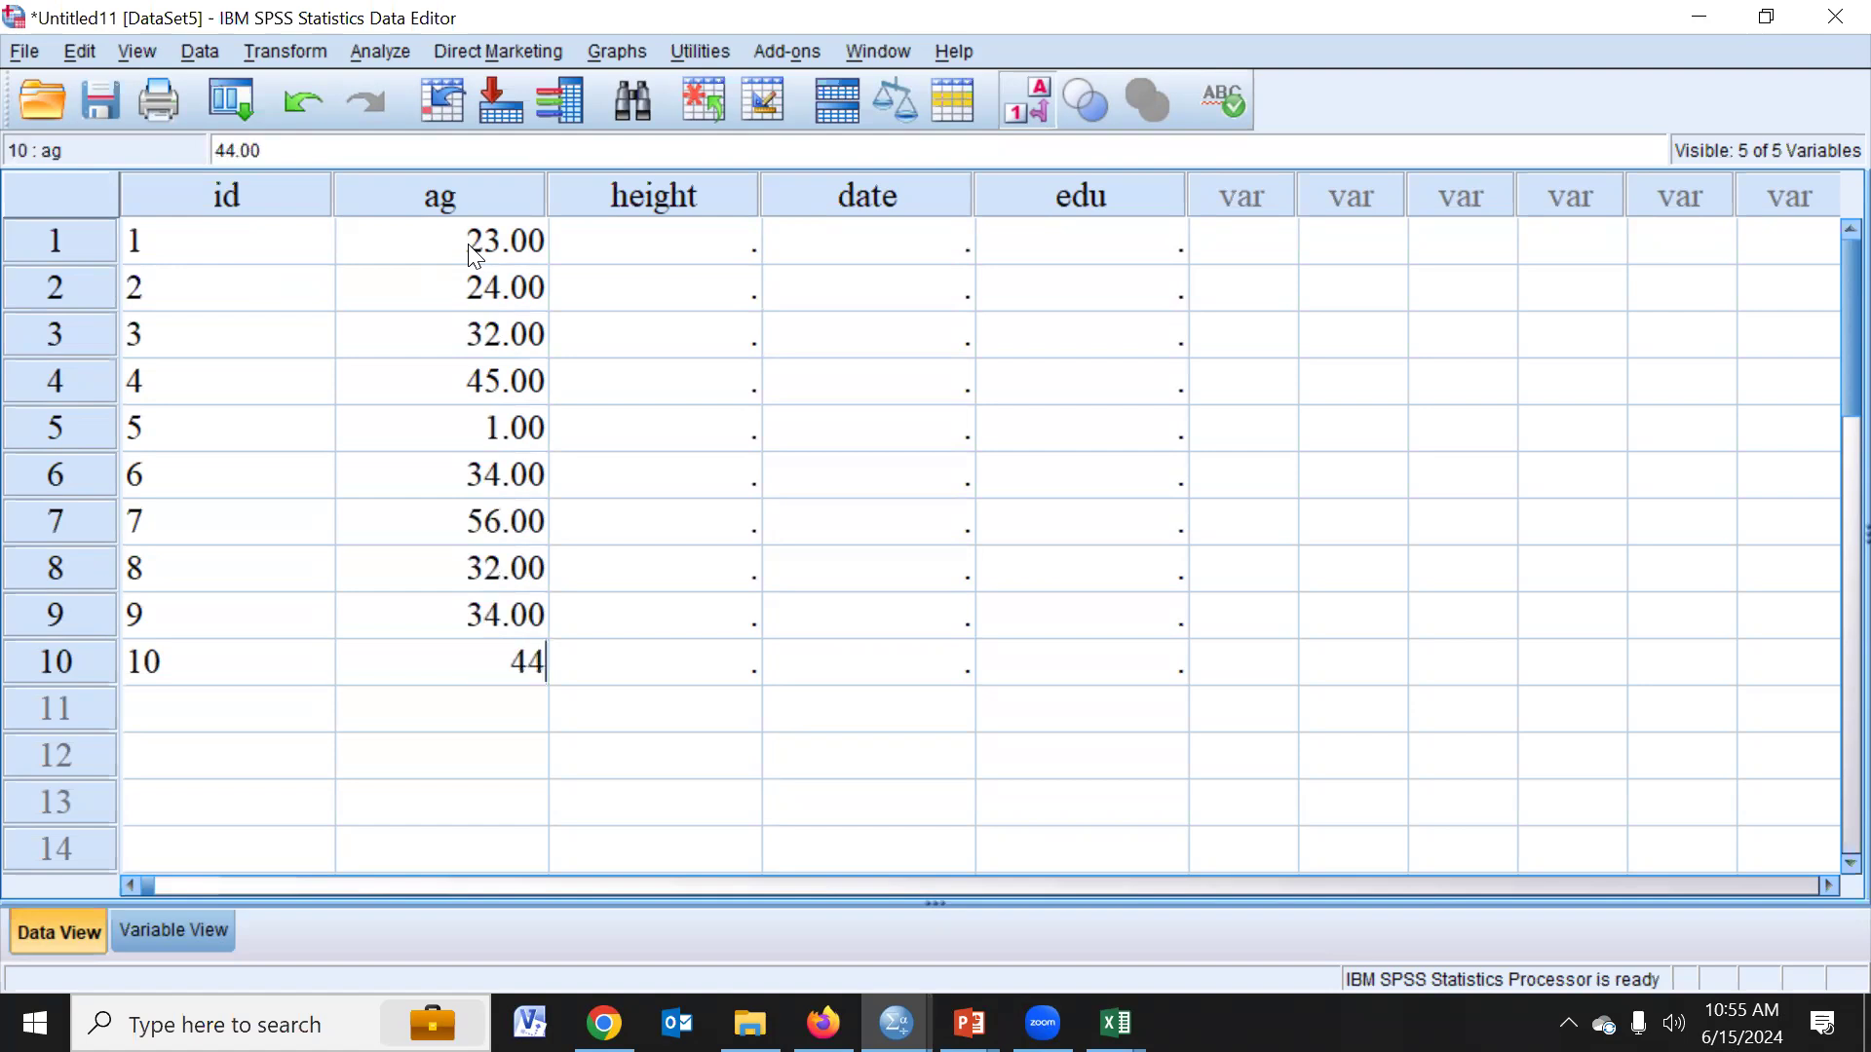
# - Enter 13 and 234 in the first two rows of the height column
pyautogui.click(742, 255)
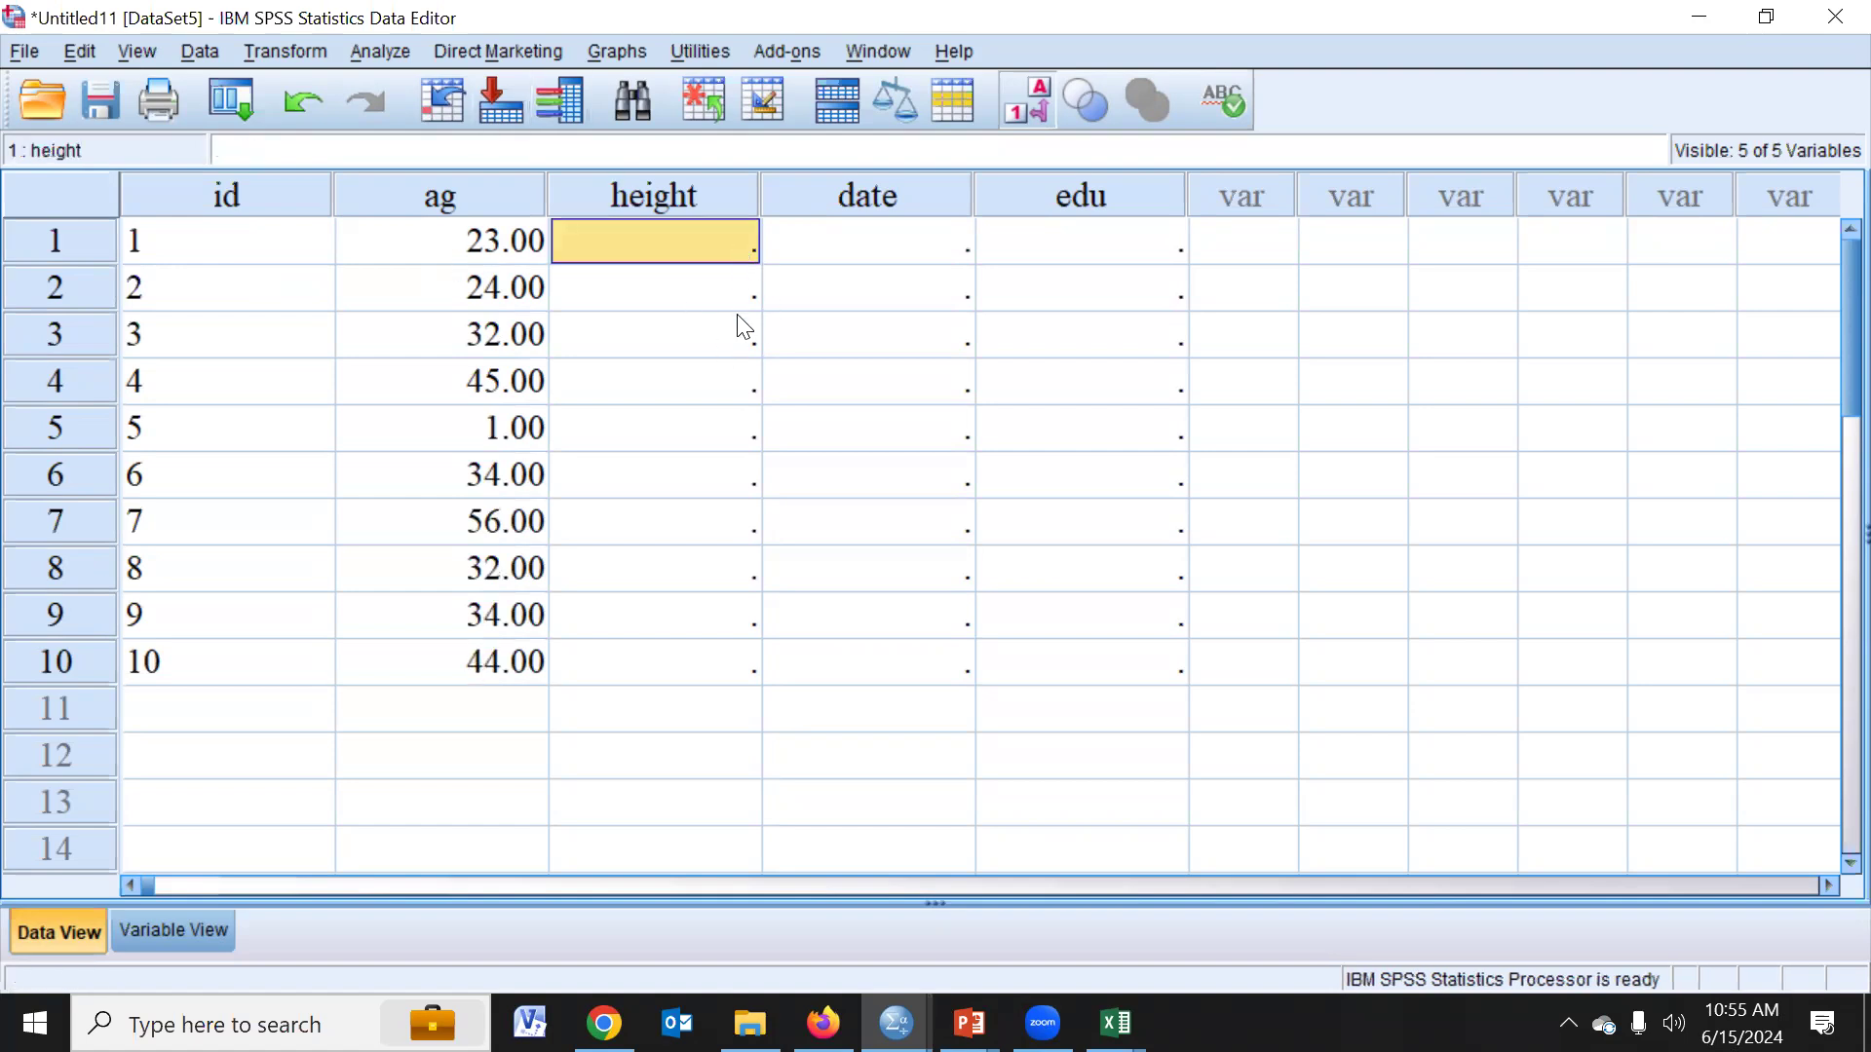
pyautogui.write('13')
pyautogui.press('Return')
pyautogui.write('234')
pyautogui.press('Return')
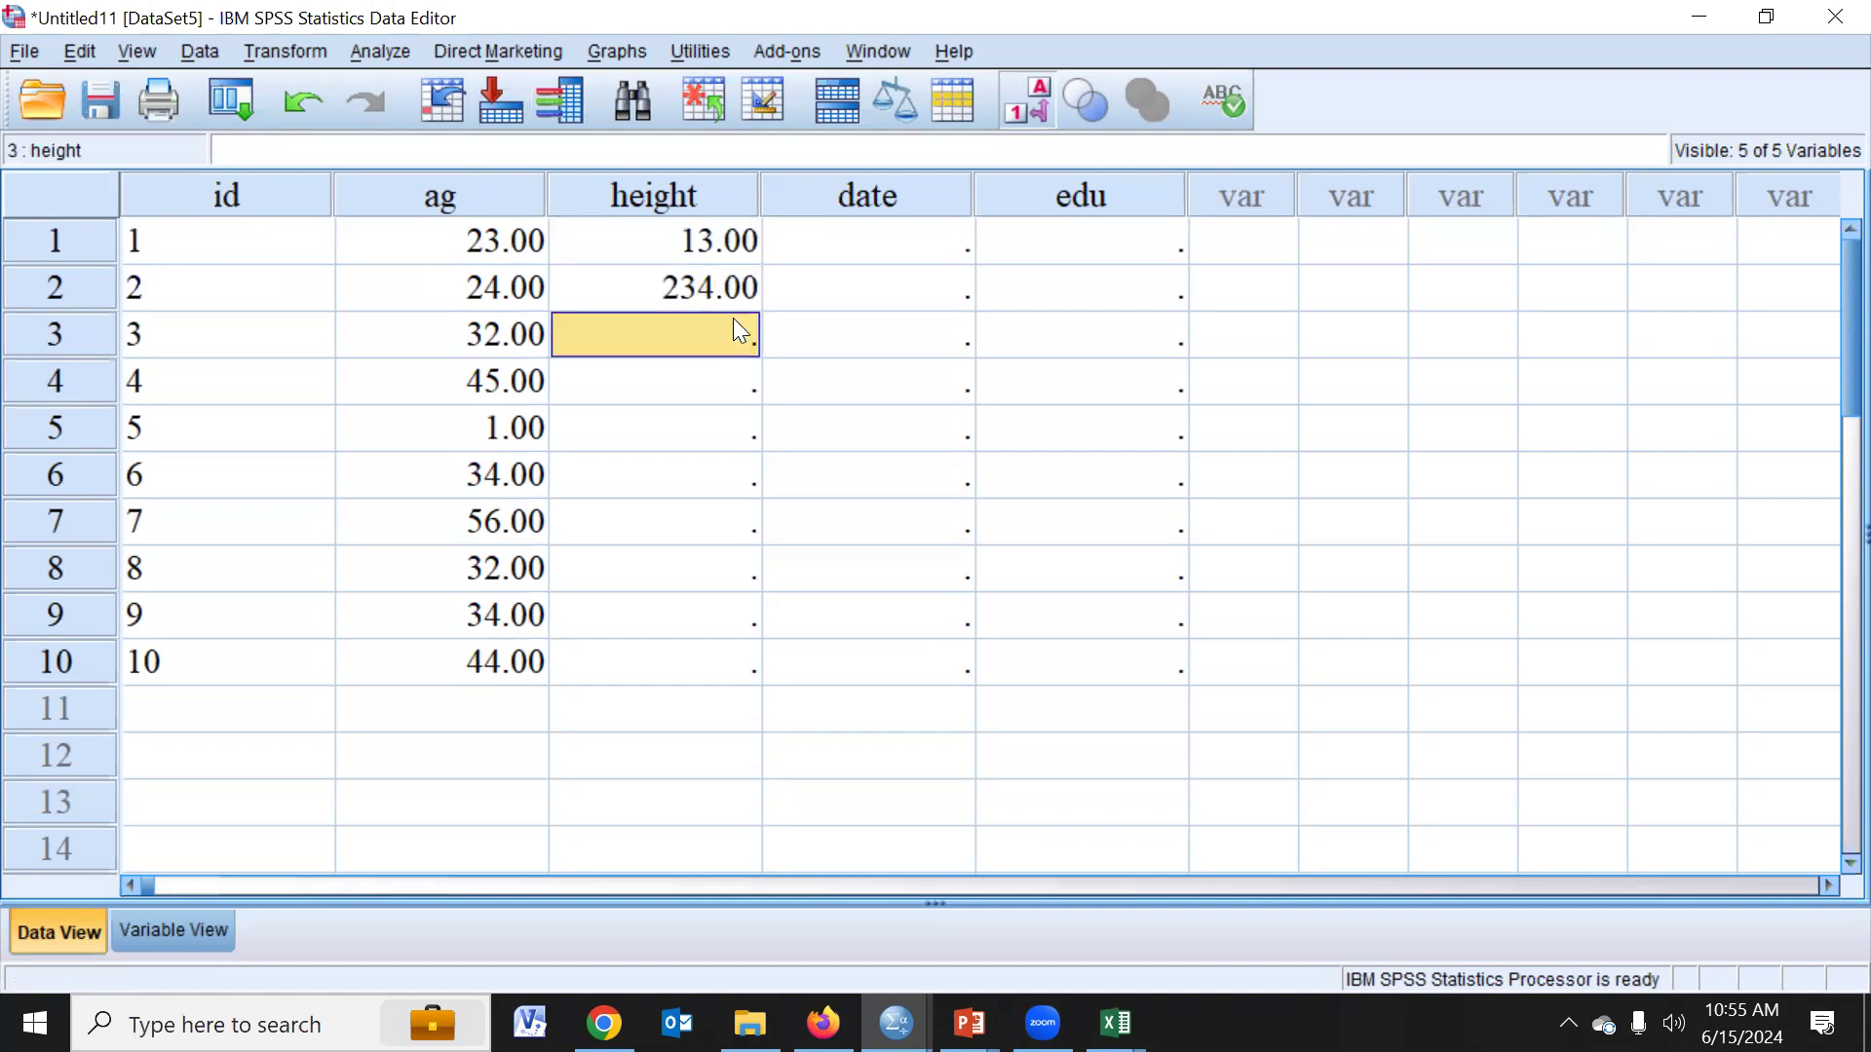
# - Change the first height to 123 and enter 34 and 126 as the heights in rows 3 and 4
pyautogui.click(714, 228)
pyautogui.write('123')
pyautogui.press('Return')
pyautogui.press('Return')
pyautogui.write('34')
pyautogui.press('Return')
pyautogui.write('126')
pyautogui.press('Return')
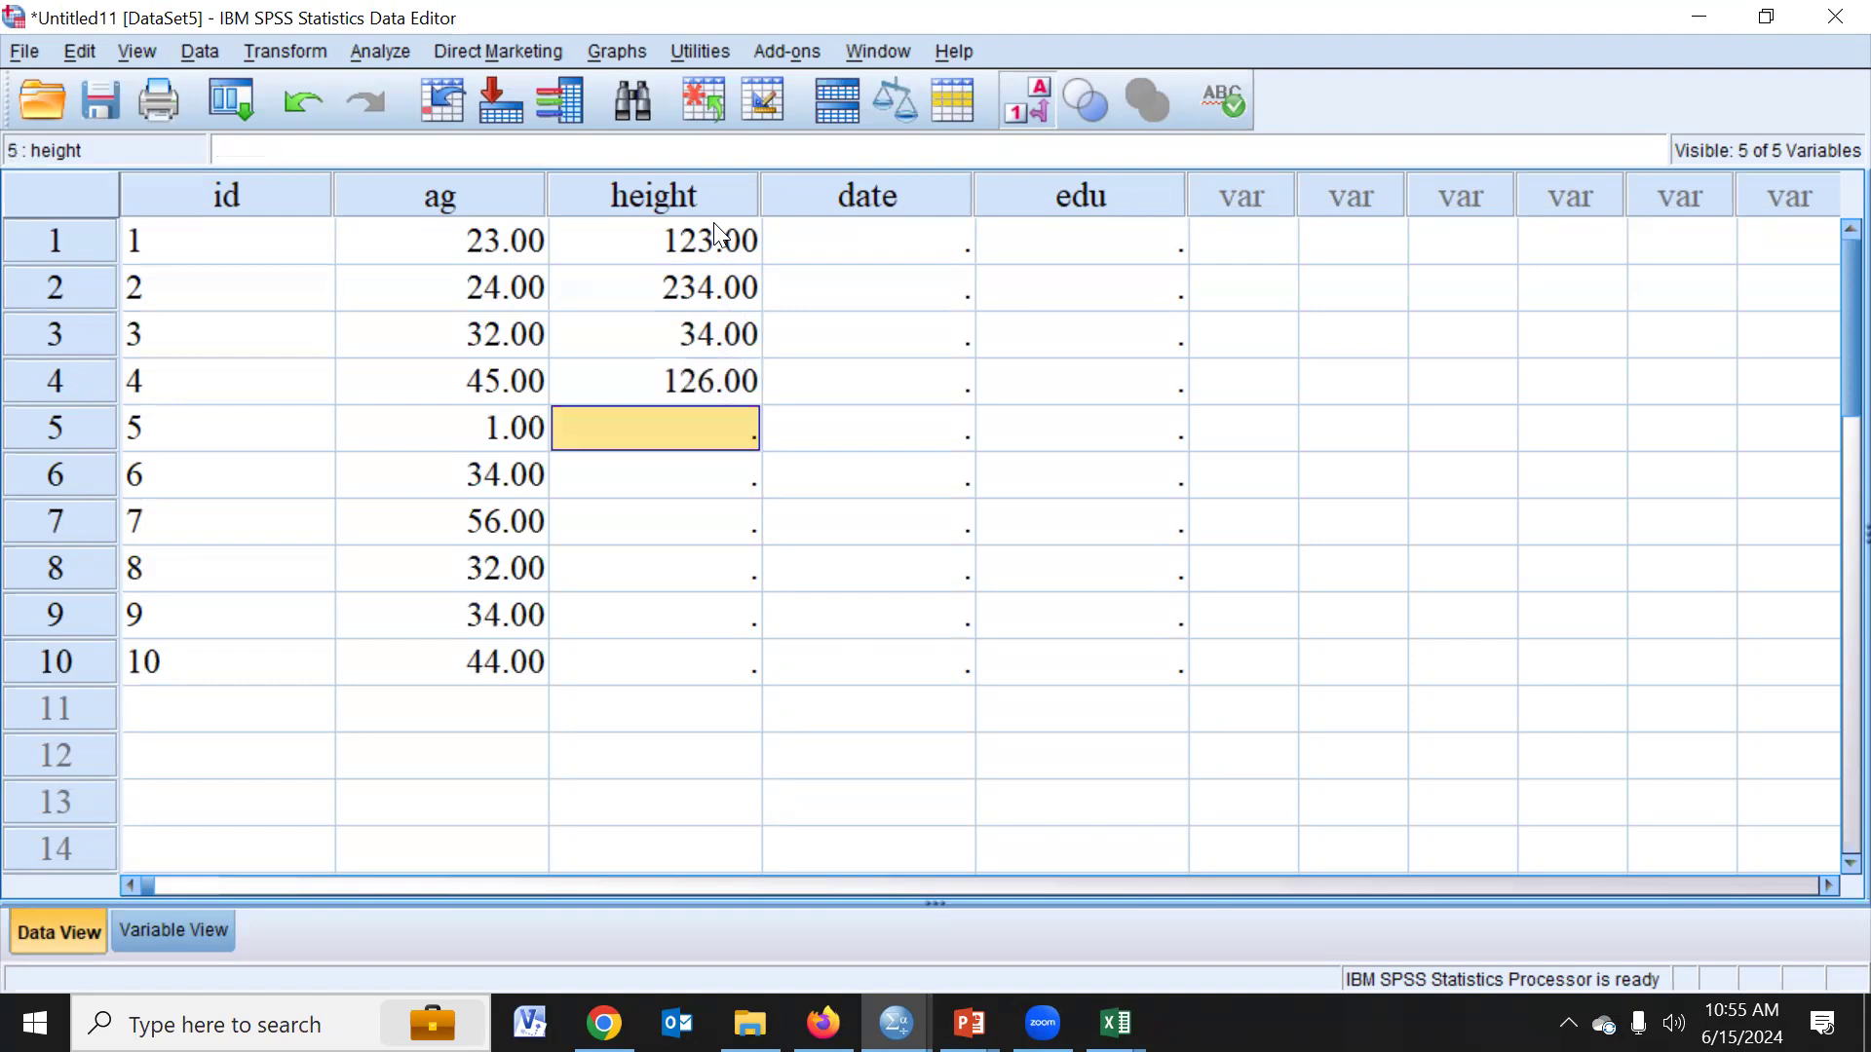
# - Try to enter 12jan22 as the date in the first row
pyautogui.click(930, 252)
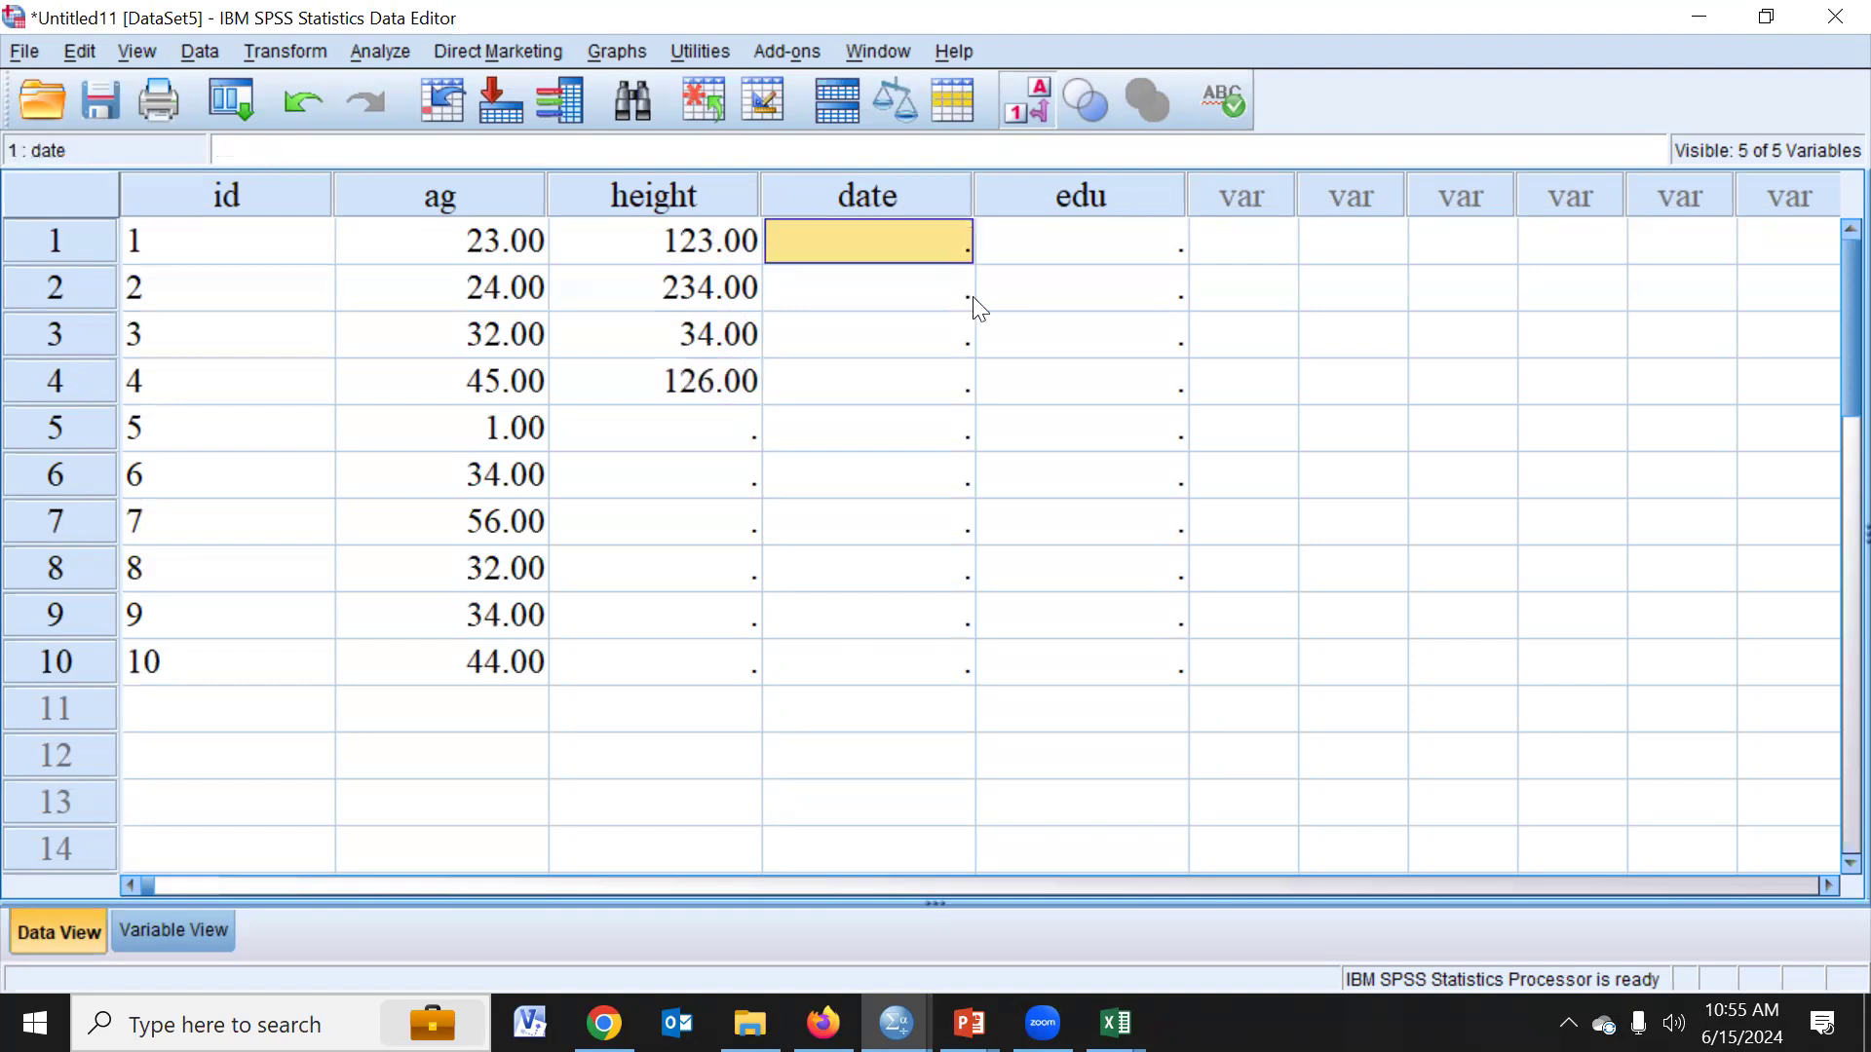
pyautogui.write('12')
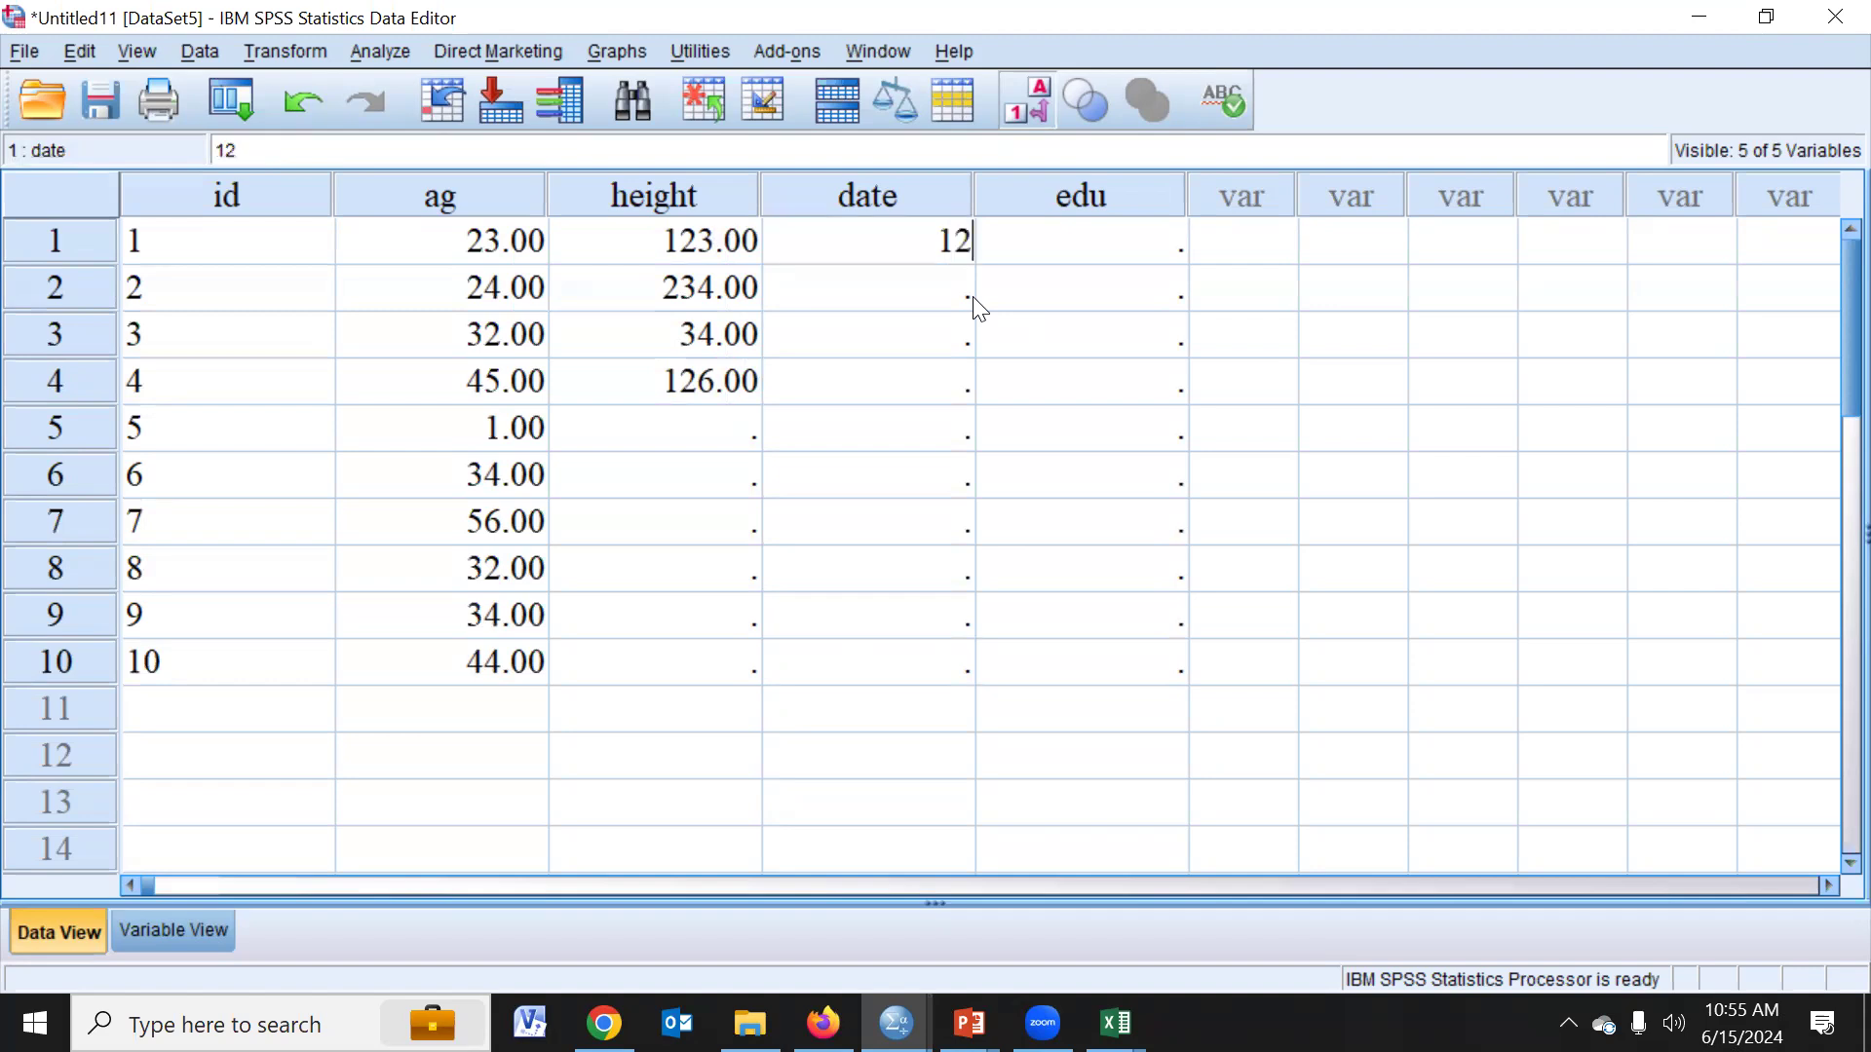
pyautogui.write('jan')
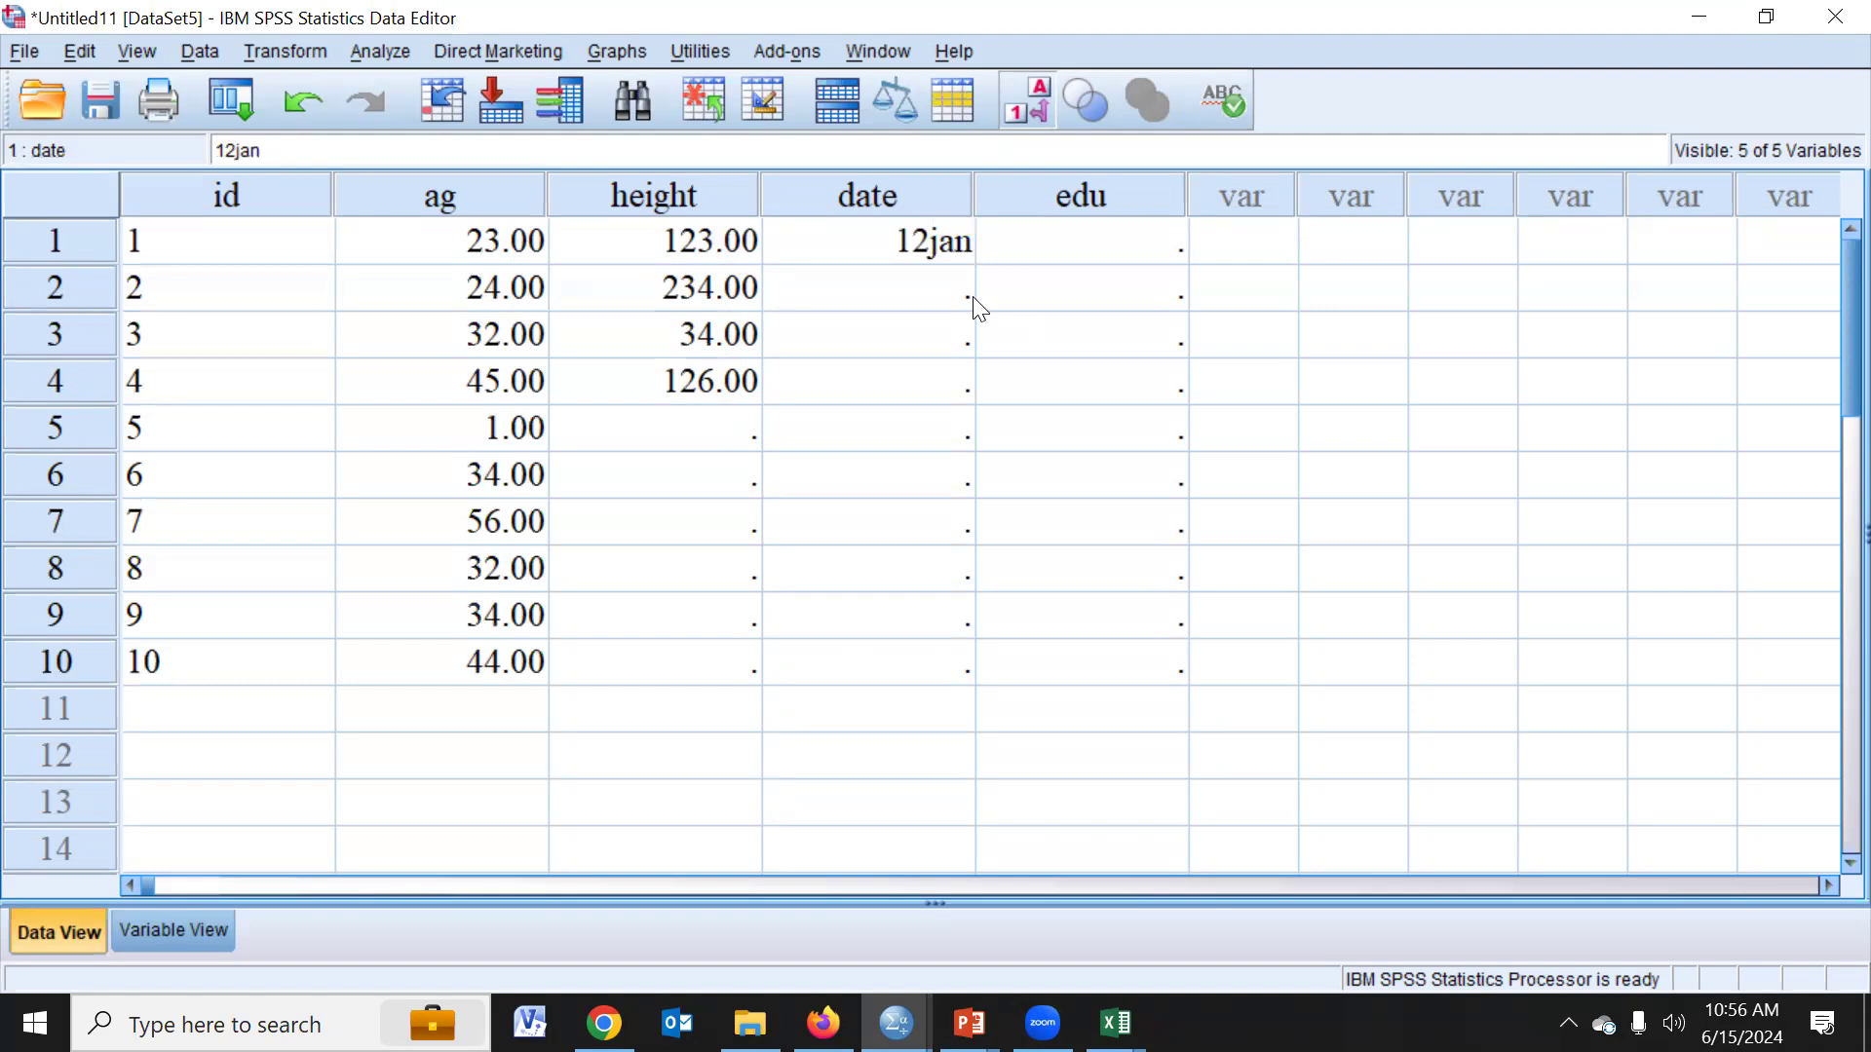
pyautogui.write('22')
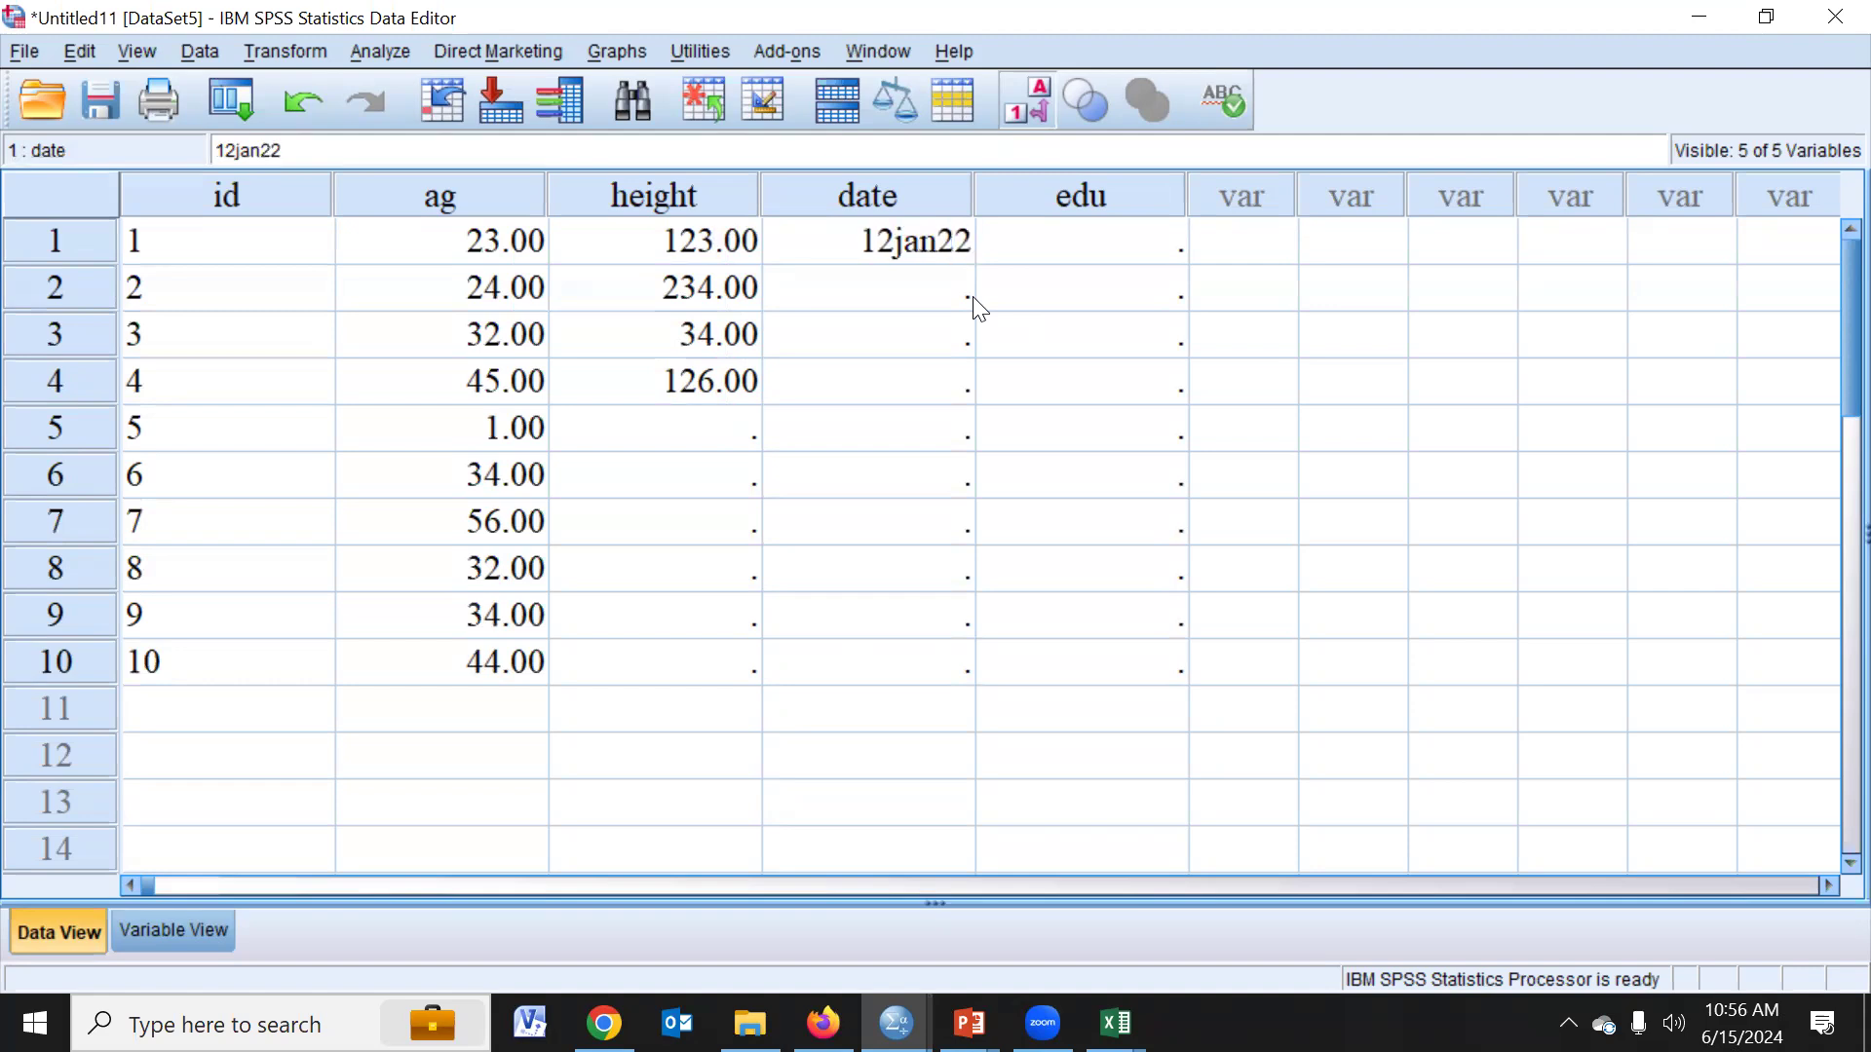
pyautogui.press('Return')
# - Enter the dates 12-jan-02 and 2-feb-24 in the first two rows of the date column
pyautogui.press('Up')
pyautogui.write('12-')
pyautogui.write('jan')
pyautogui.write('-02')
pyautogui.press('Return')
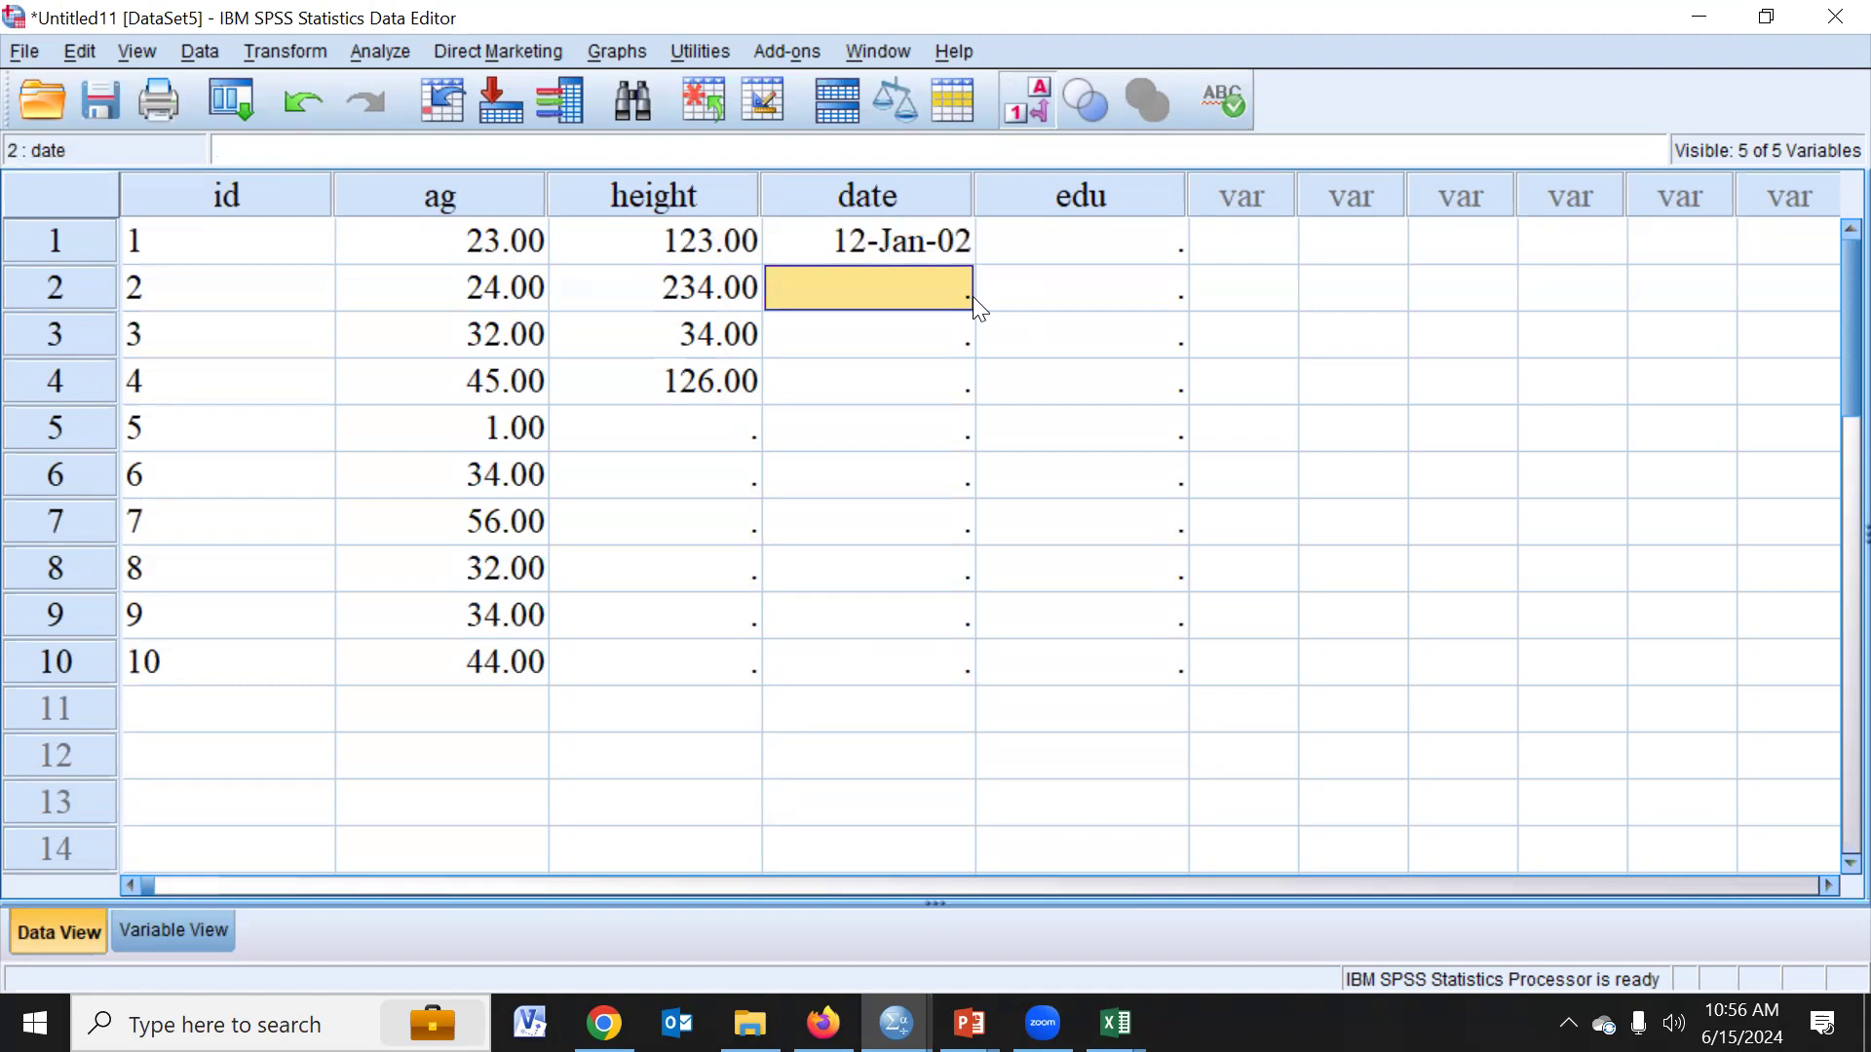
pyautogui.write('2-feb')
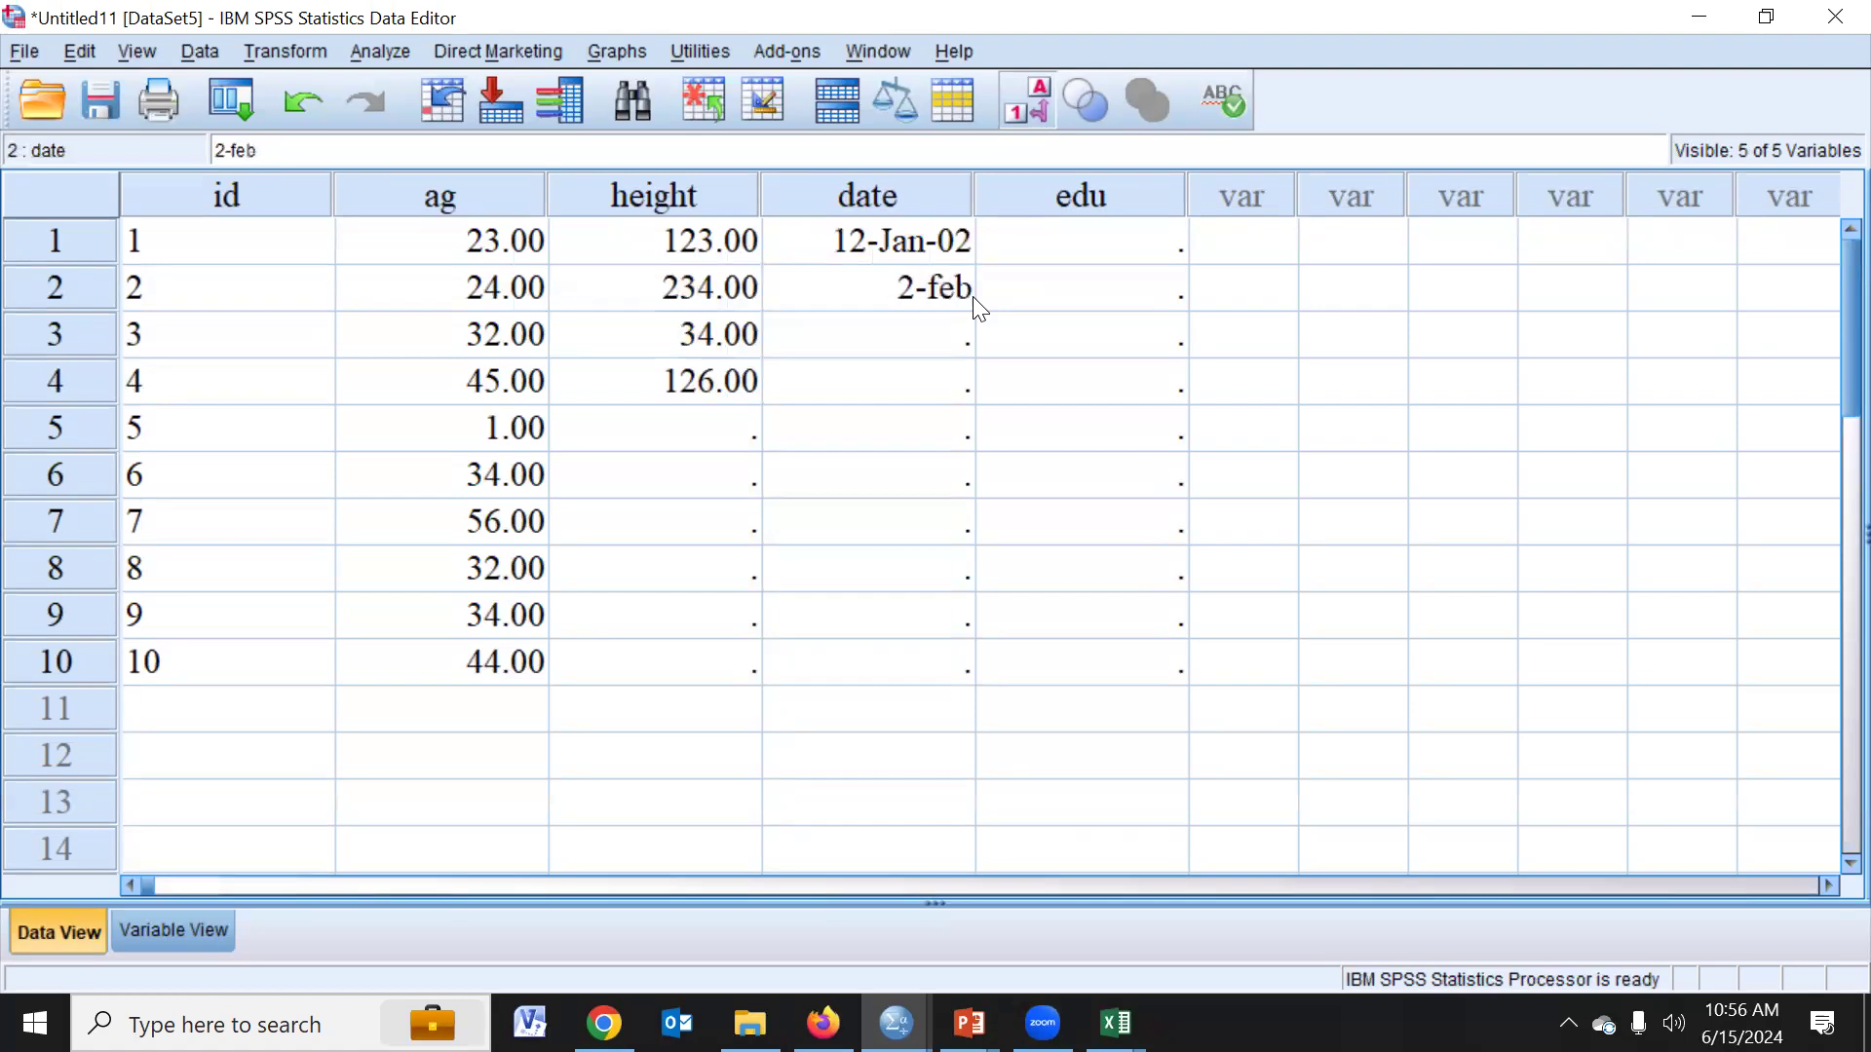
pyautogui.write('-24')
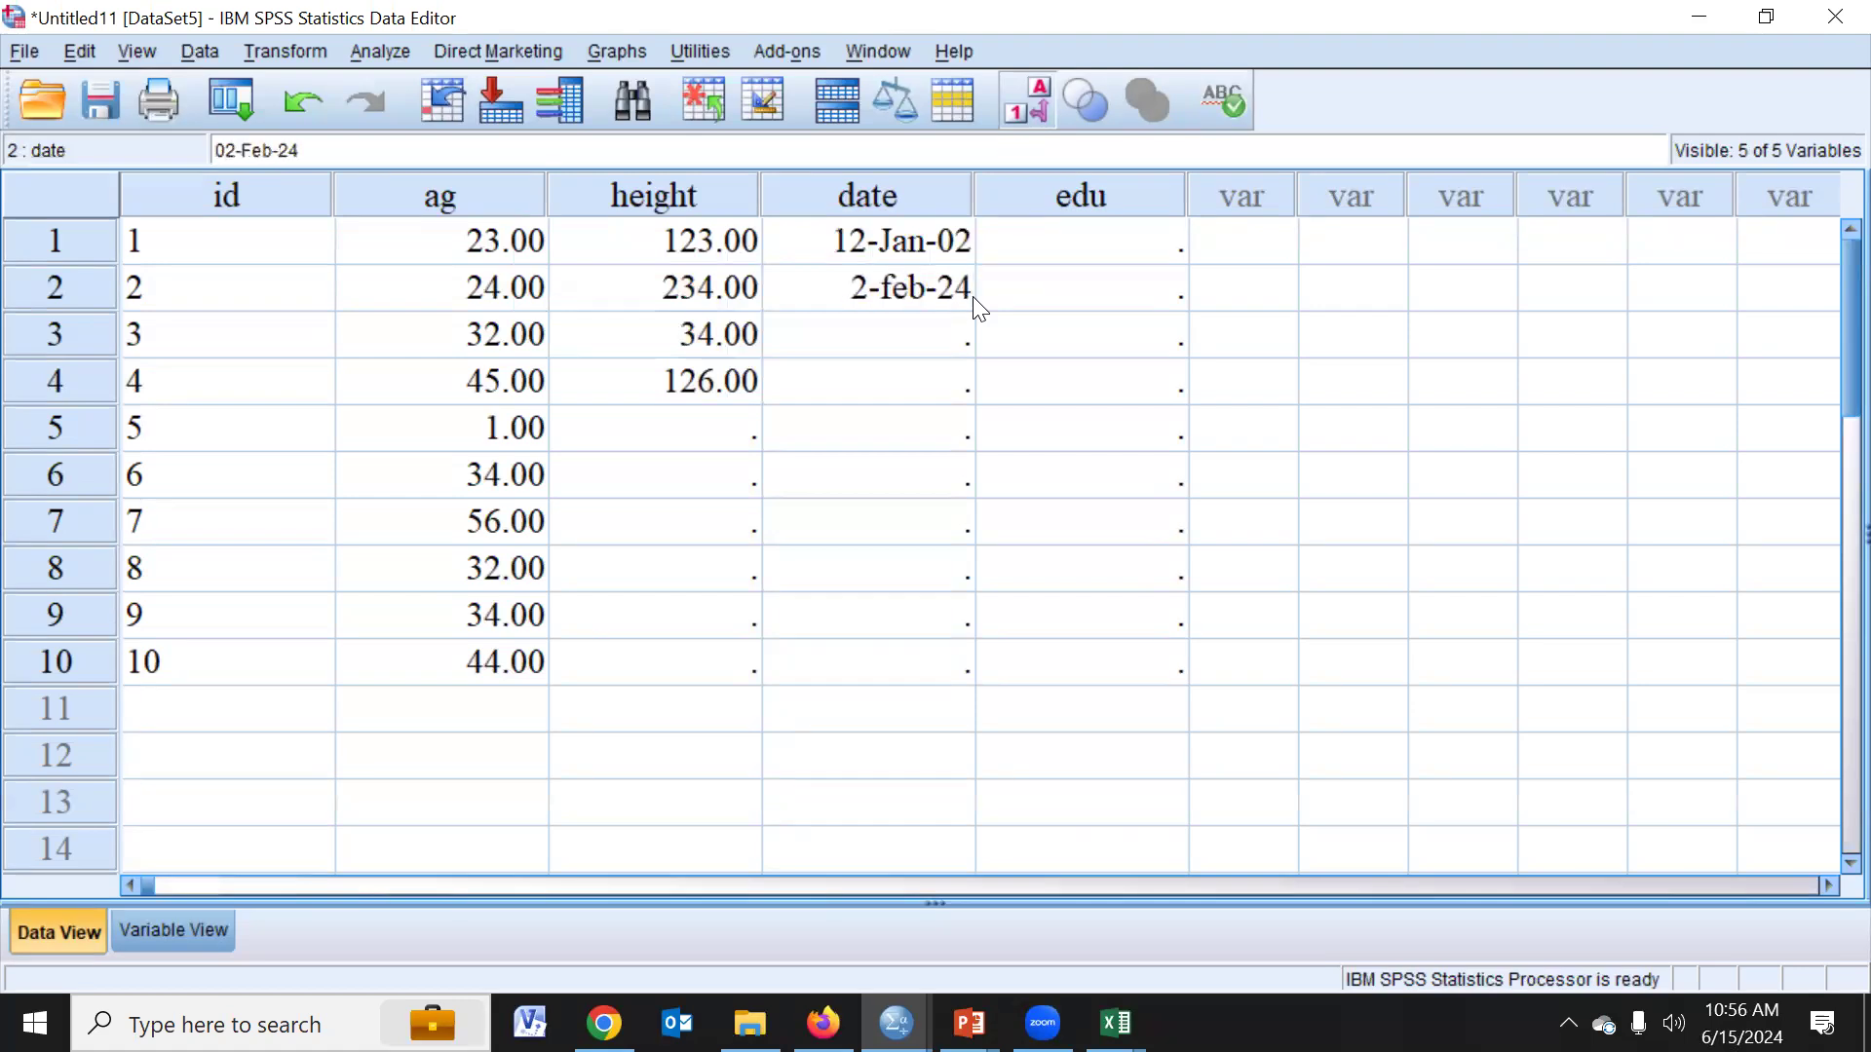
pyautogui.press('Return')
# - Fill rows 1 to 10 of the edu column with the codes 1, 1, 0, 0, 0, 0, 1, 1, 11 and 1
pyautogui.click(1154, 251)
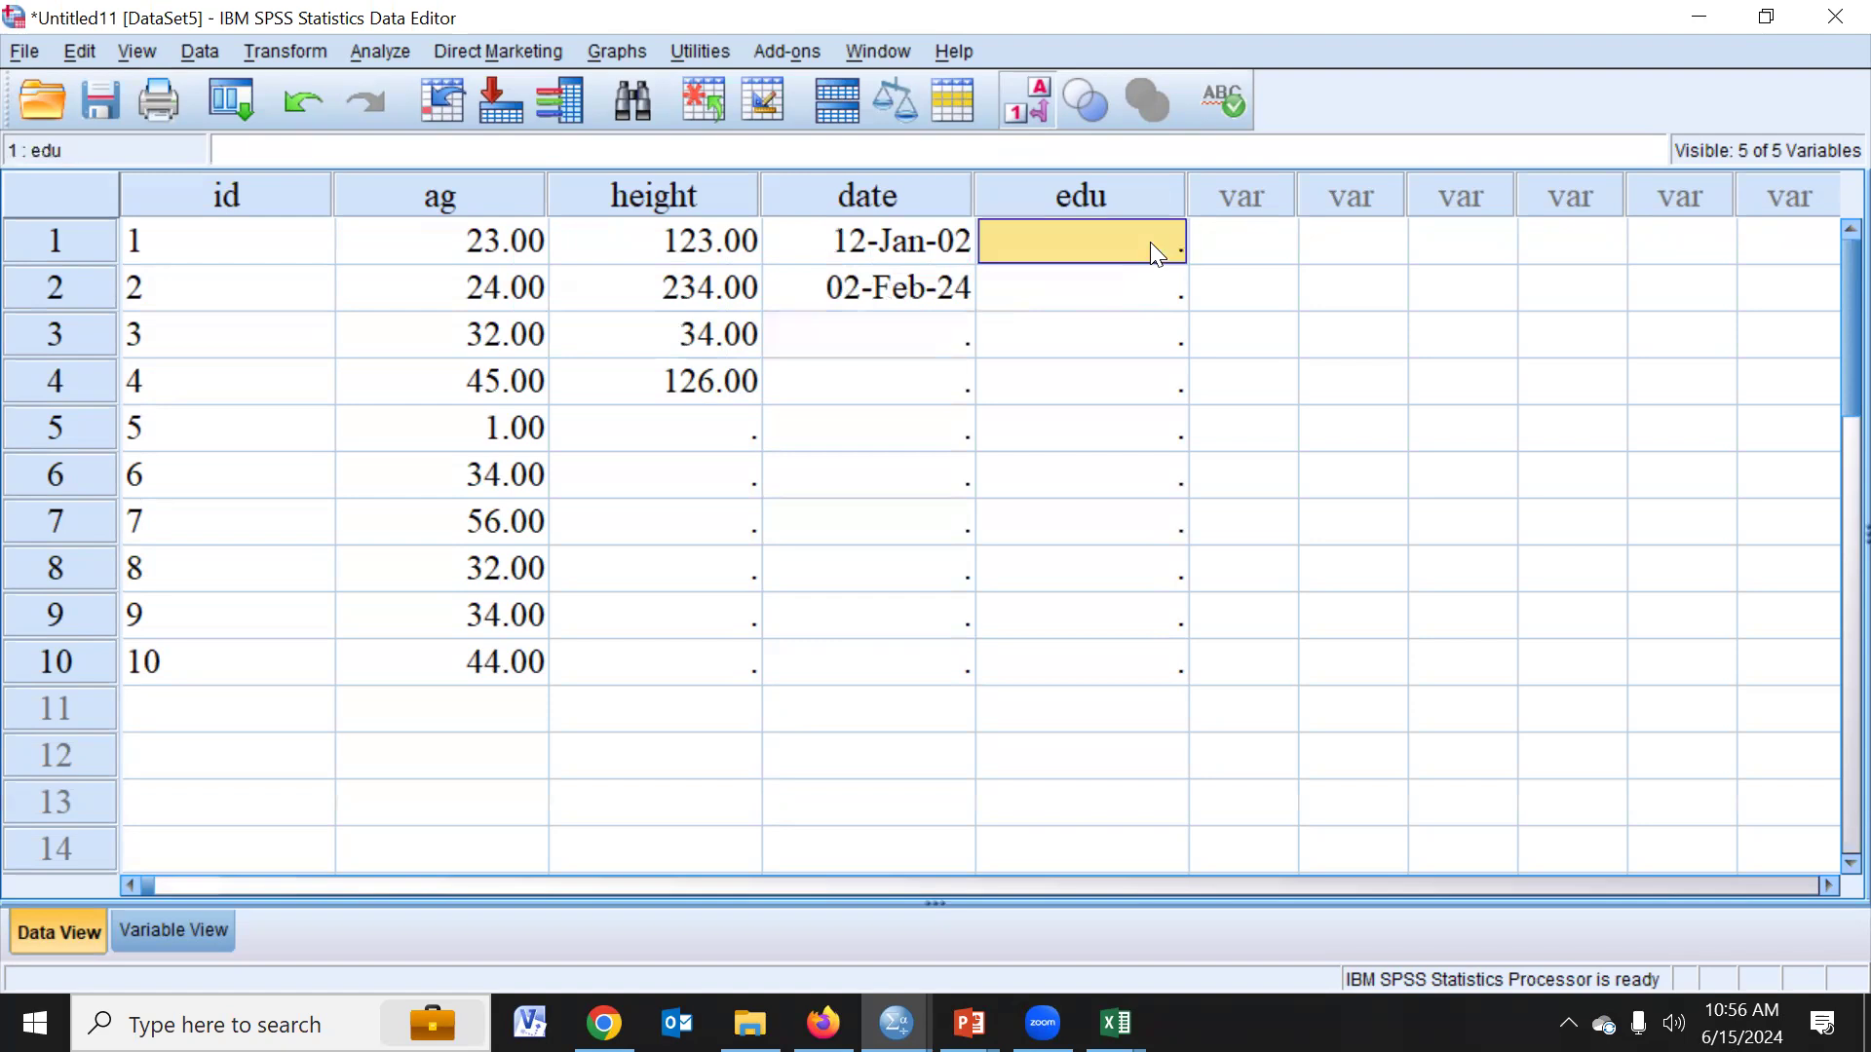
pyautogui.write('1')
pyautogui.press('Return')
pyautogui.write('1')
pyautogui.press('Return')
pyautogui.write('0')
pyautogui.press('Return')
pyautogui.write('0')
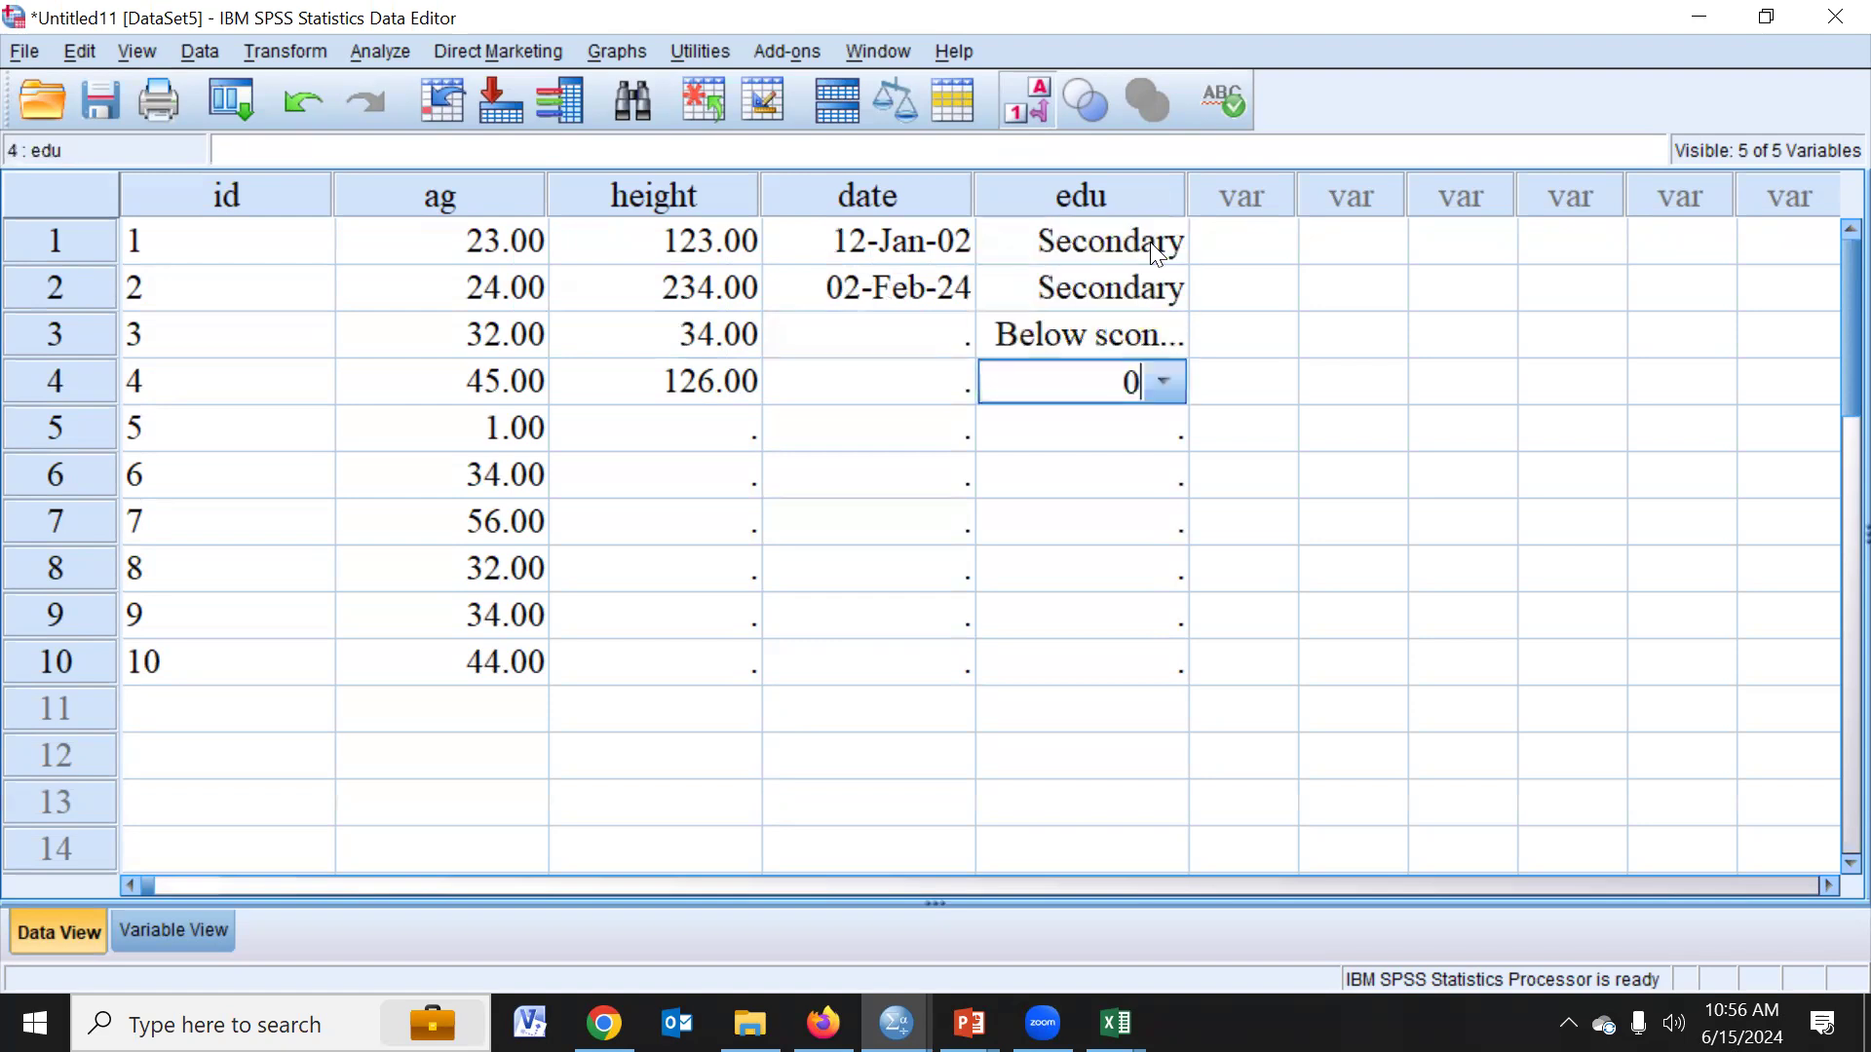
pyautogui.press('Return')
pyautogui.write('0')
pyautogui.press('Return')
pyautogui.write('0')
pyautogui.press('Return')
pyautogui.write('1')
pyautogui.press('Return')
pyautogui.write('1')
pyautogui.press('Return')
pyautogui.write('11')
pyautogui.press('Return')
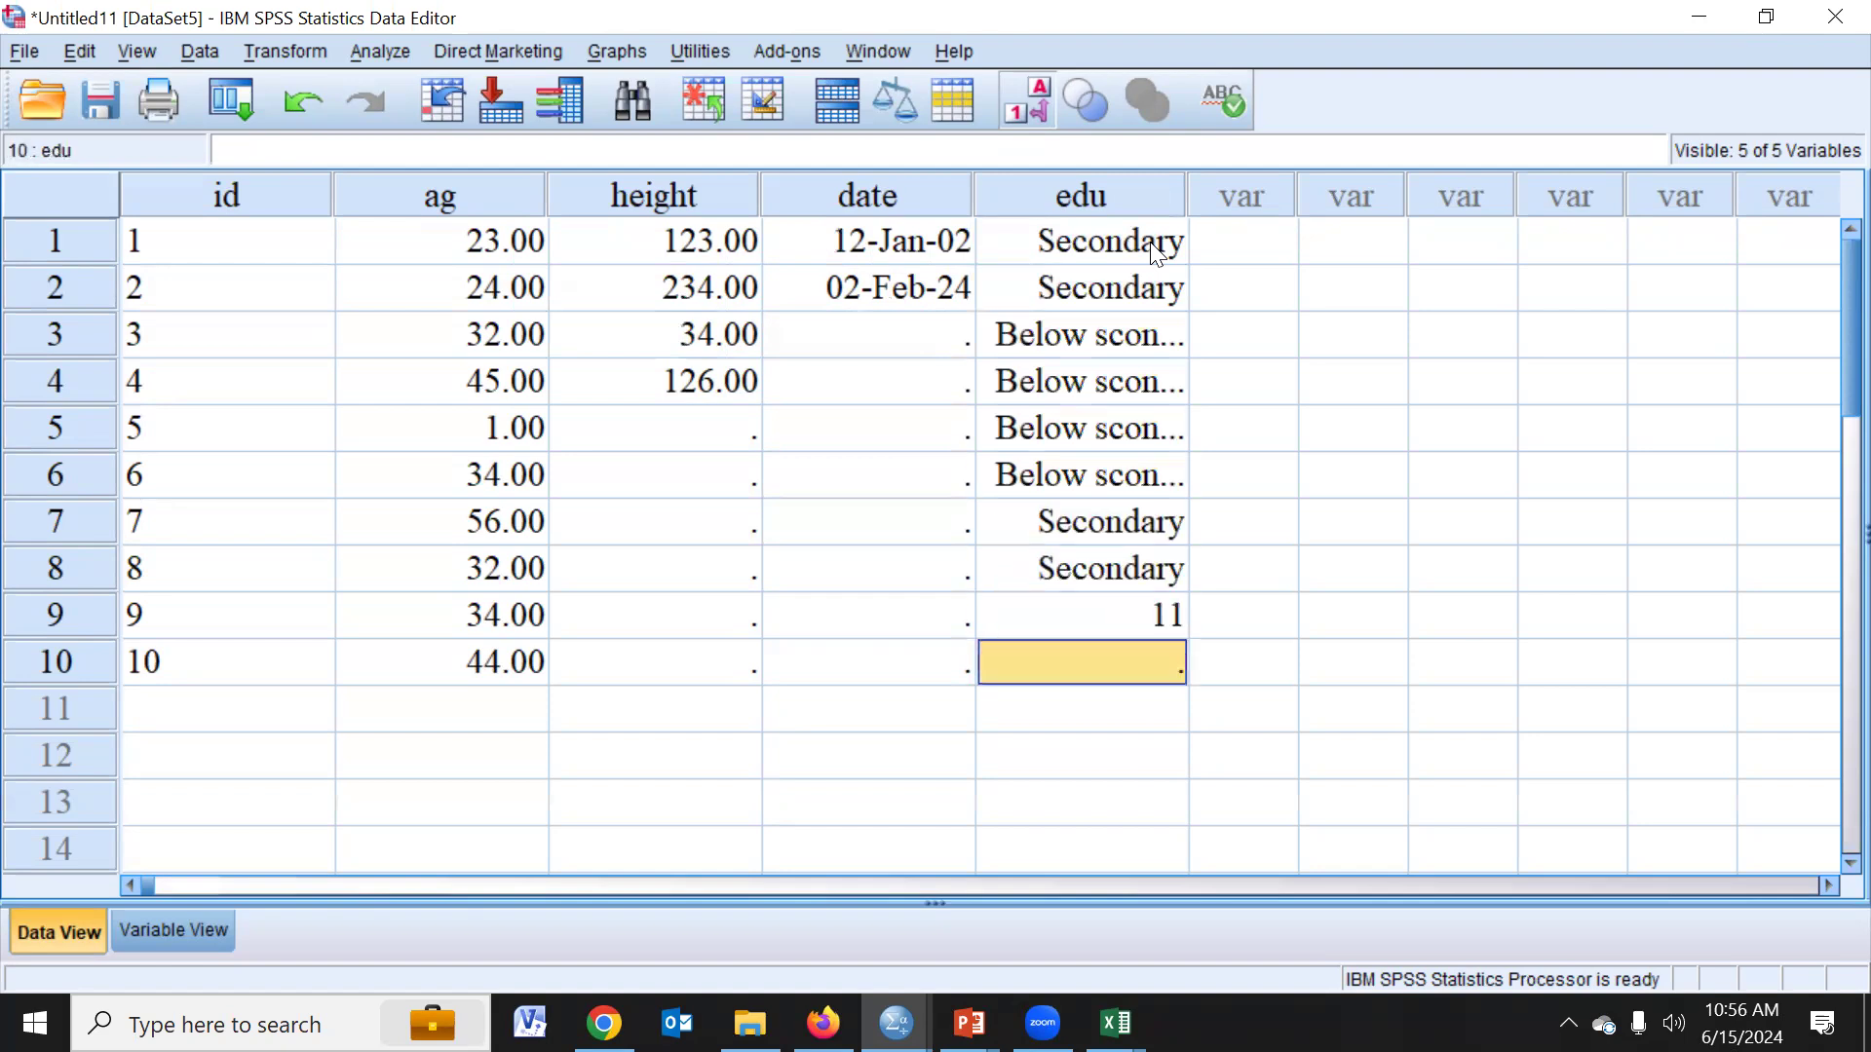
pyautogui.write('1')
pyautogui.press('Return')
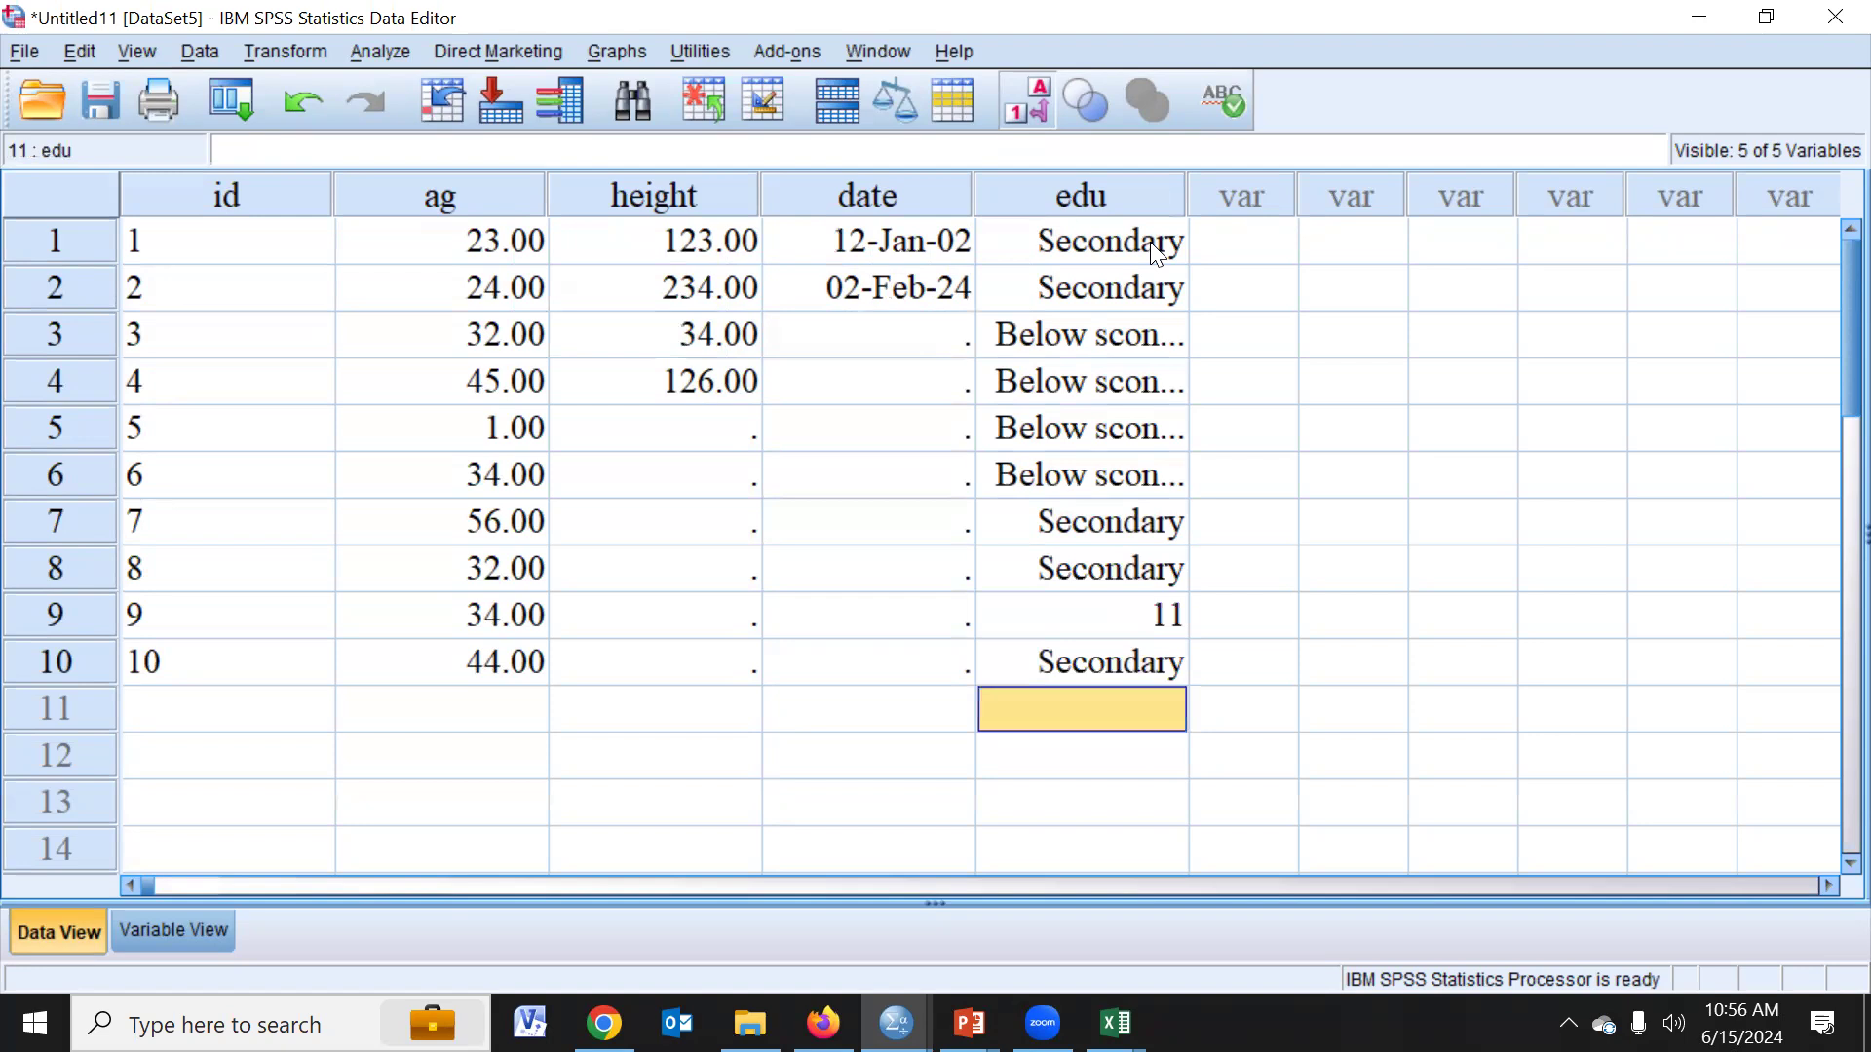
pyautogui.press('Return')
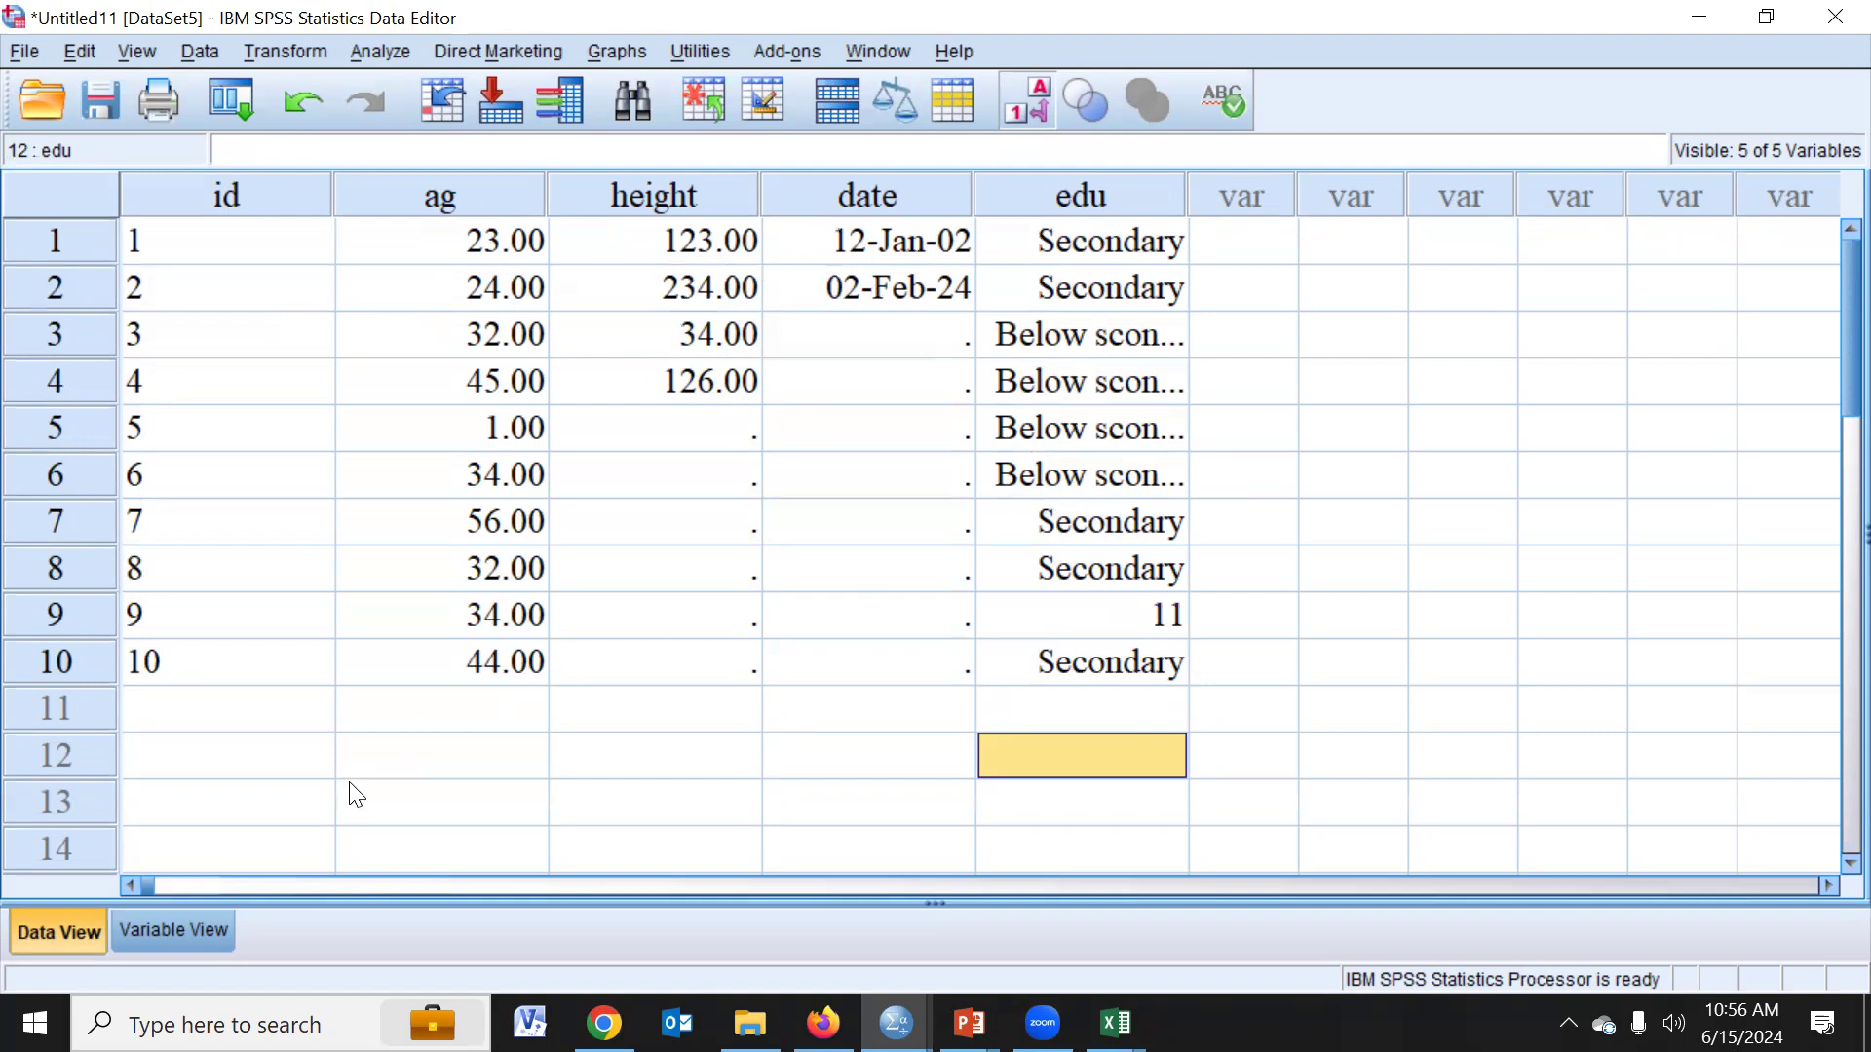
pyautogui.click(547, 136)
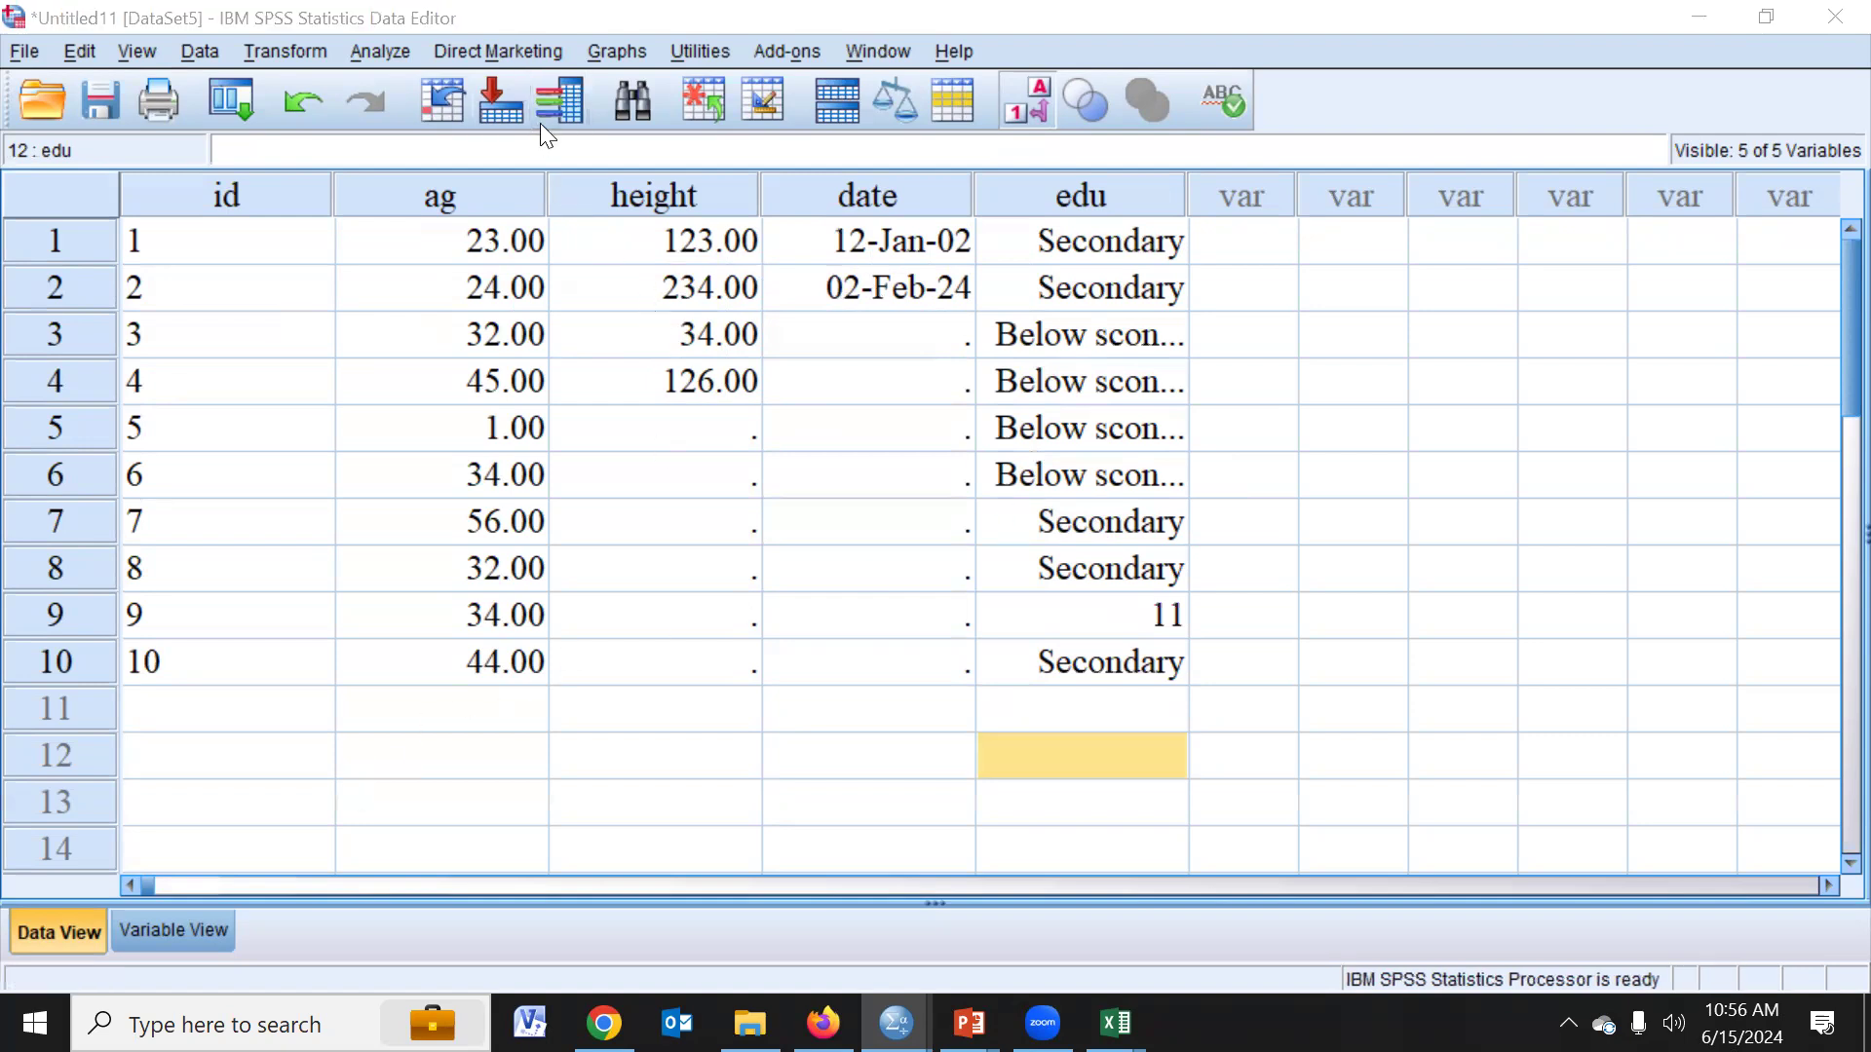